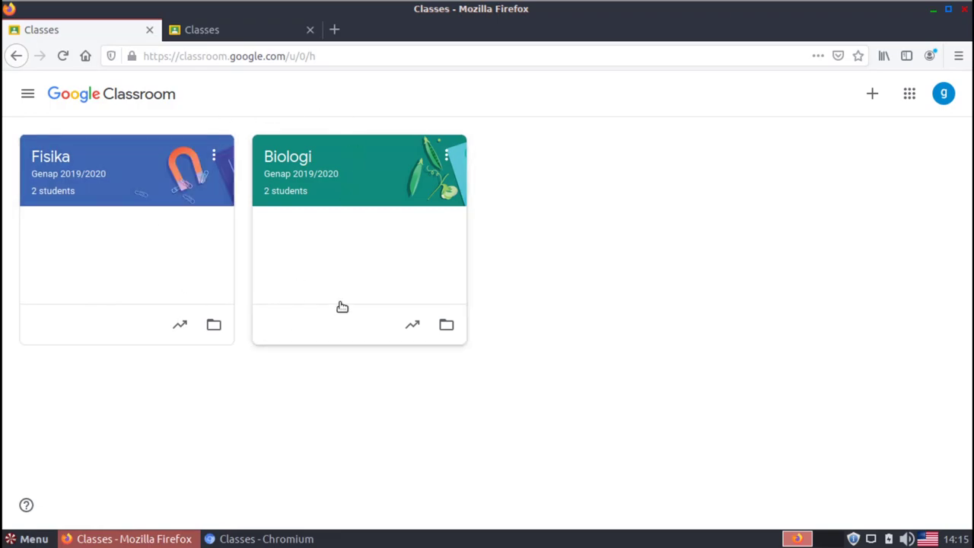
# On the second Classroom tab (u/1), confirm the teacher account and open the Fisika Genap 2019/2020 class
pyautogui.click(242, 538)
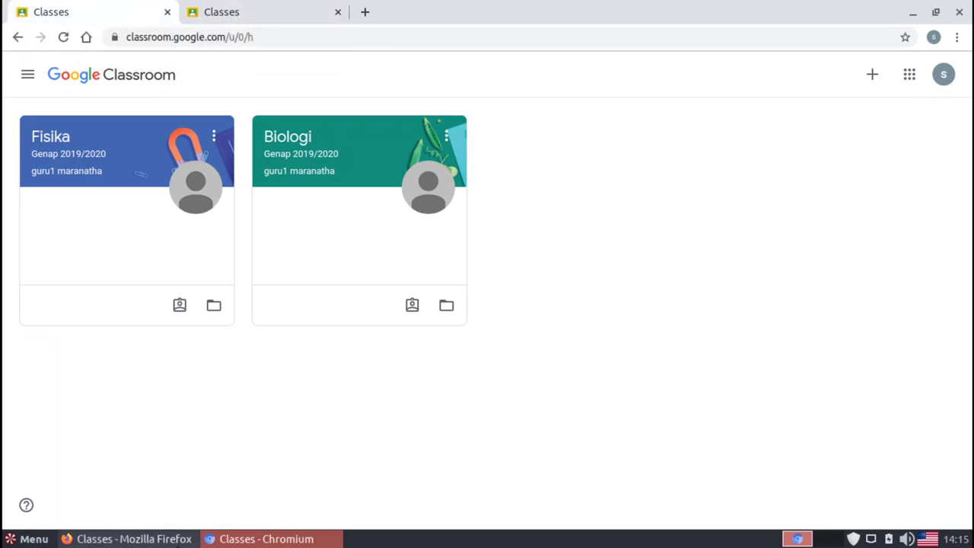
pyautogui.click(189, 537)
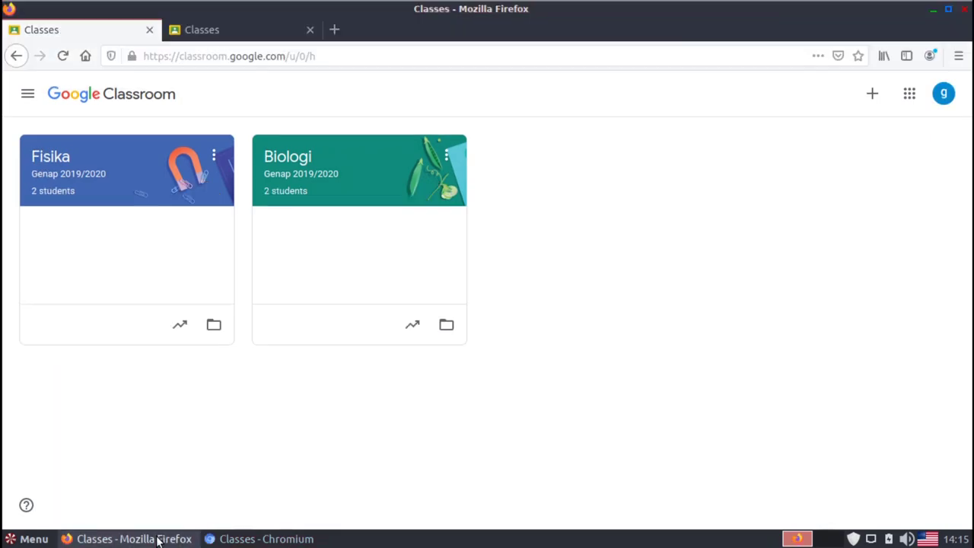
pyautogui.click(200, 39)
pyautogui.click(107, 30)
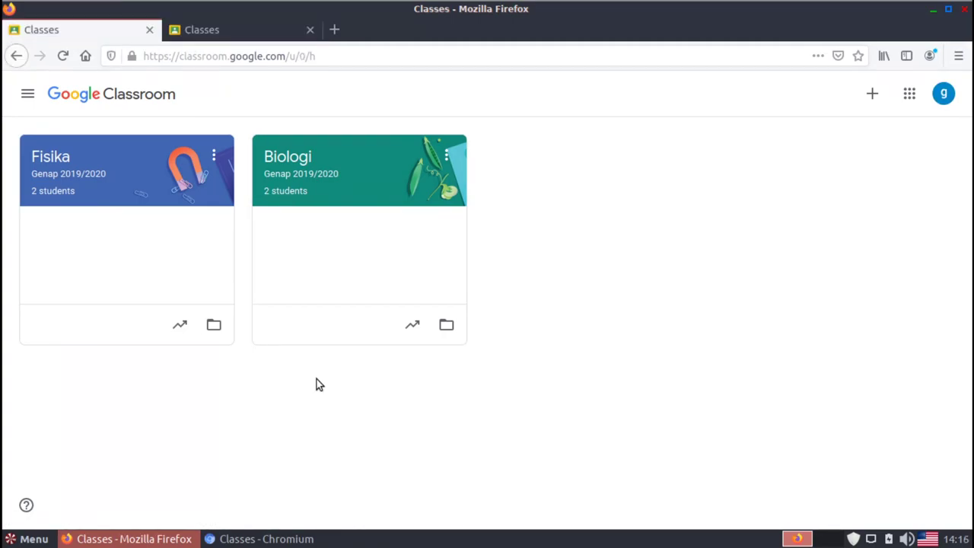
pyautogui.click(232, 34)
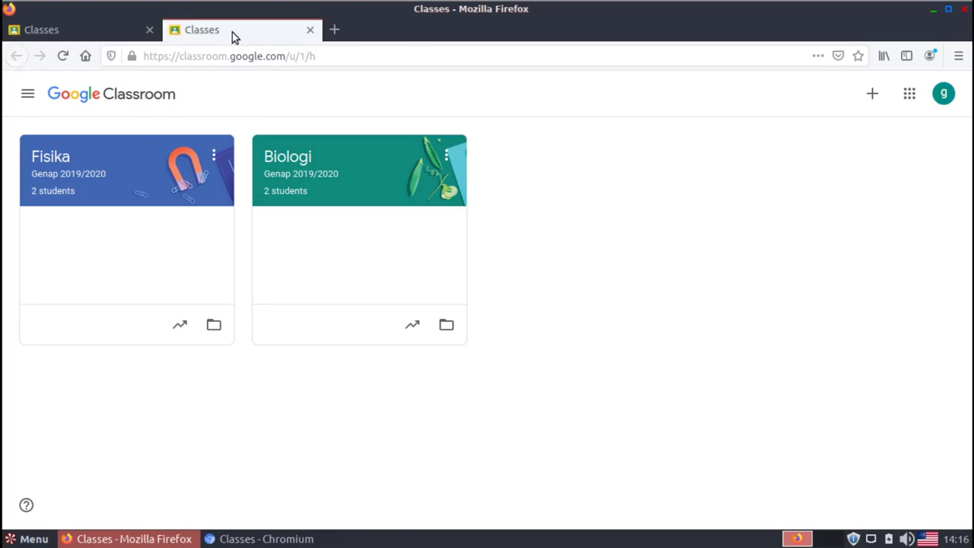
pyautogui.click(945, 96)
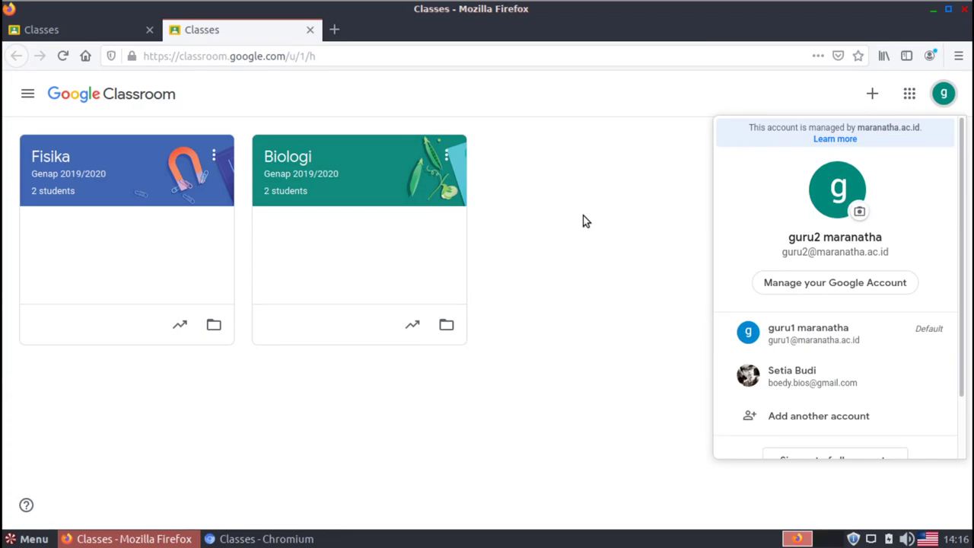
pyautogui.click(555, 204)
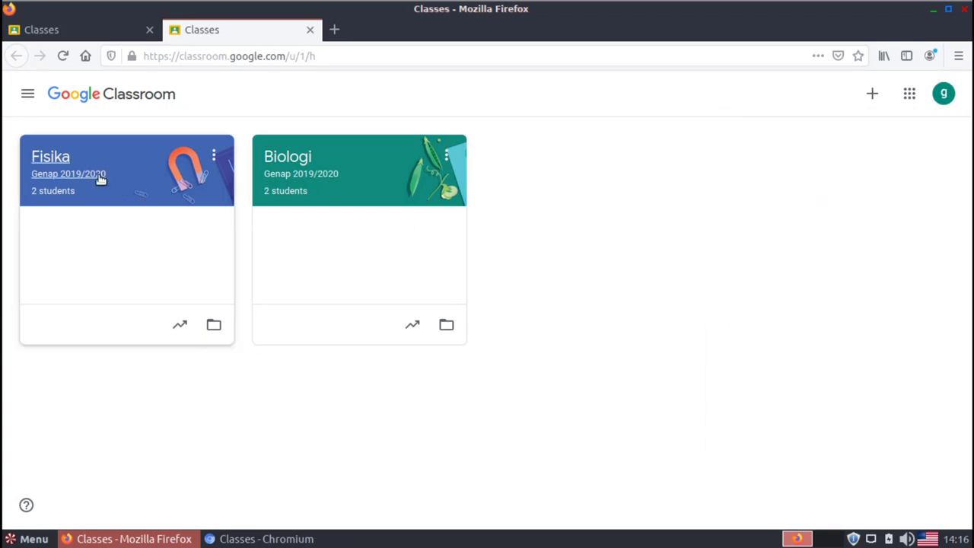
pyautogui.click(57, 157)
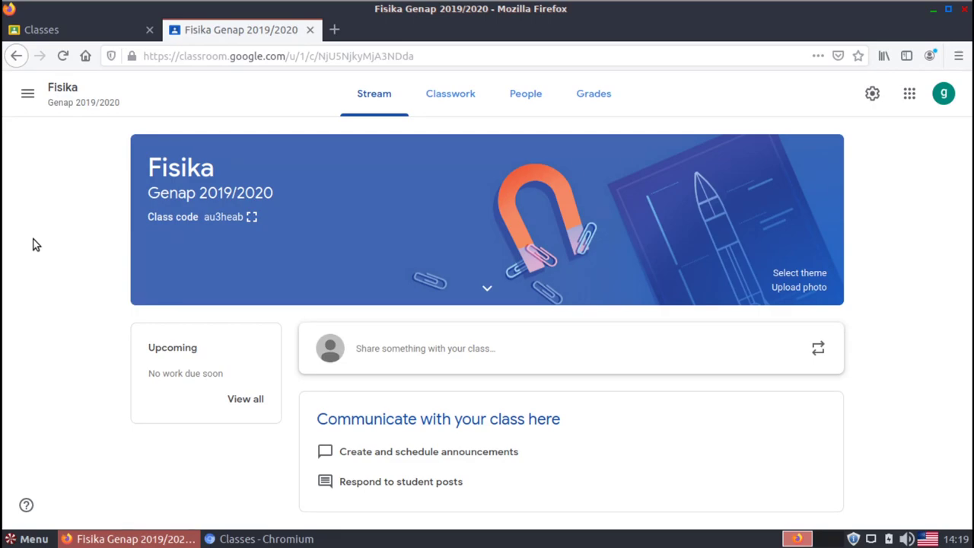
# Open Google Drive in a new tab and switch it to the second teacher account
pyautogui.click(334, 34)
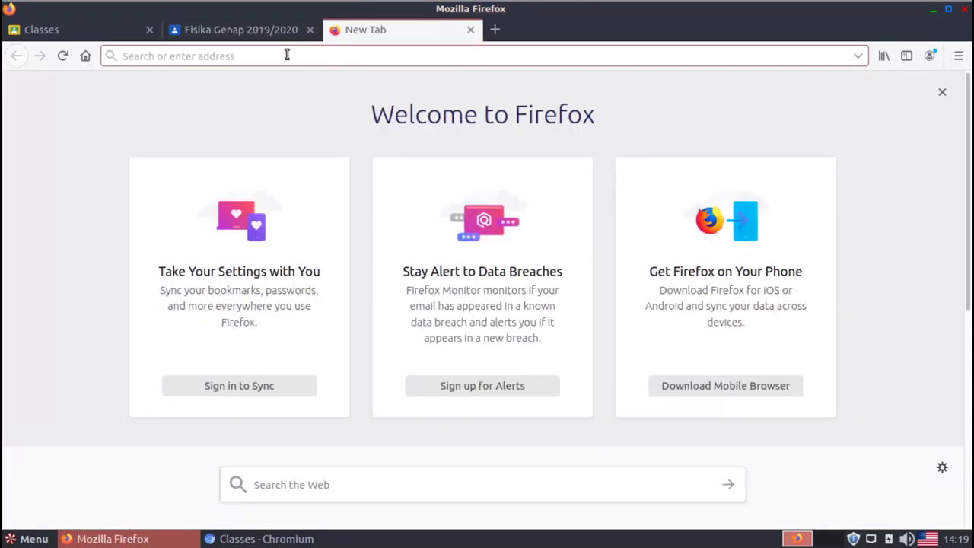
pyautogui.write('drive.google.com/')
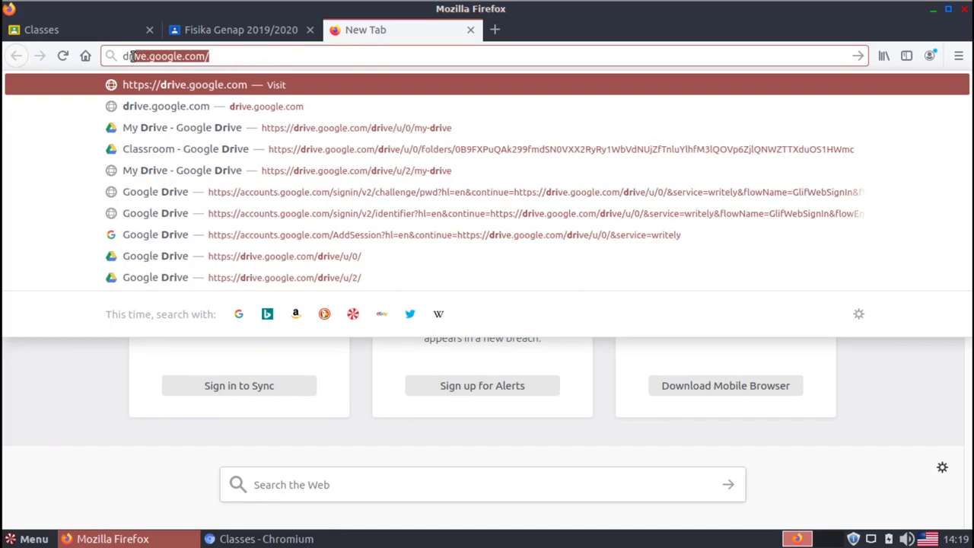
pyautogui.click(240, 59)
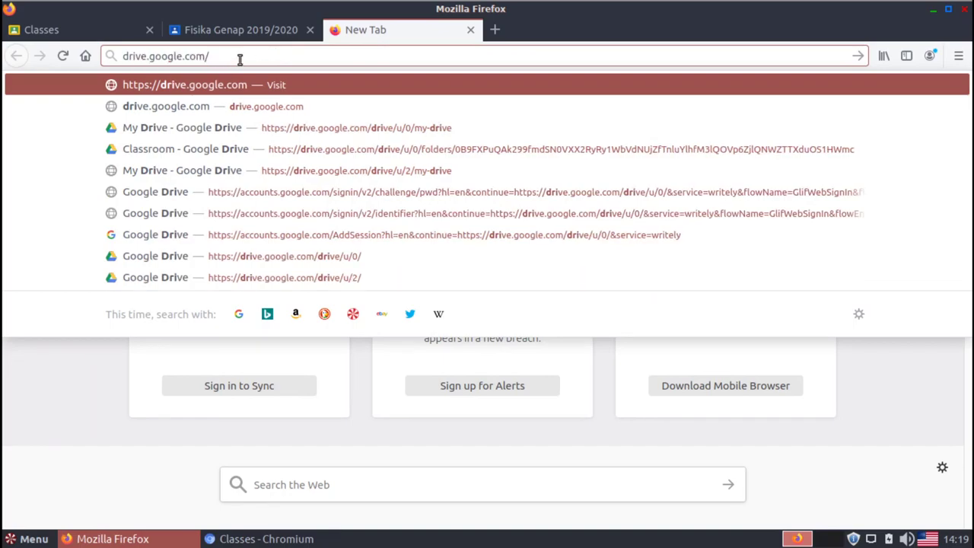
pyautogui.press('Return')
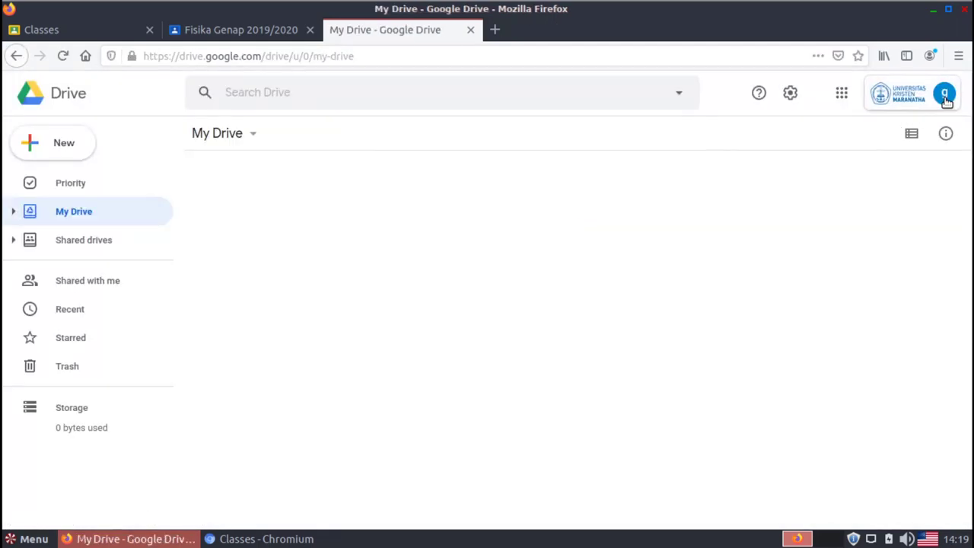
pyautogui.click(944, 95)
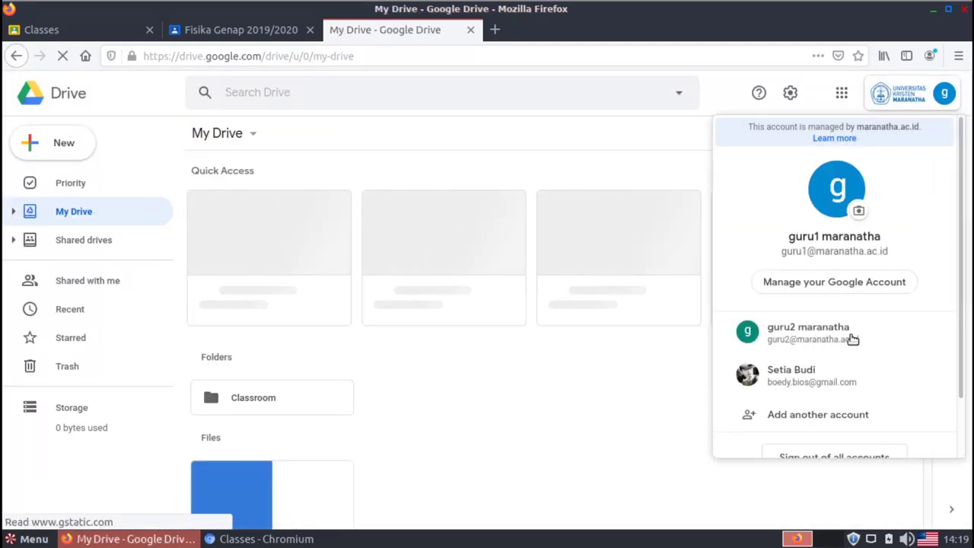
pyautogui.click(818, 344)
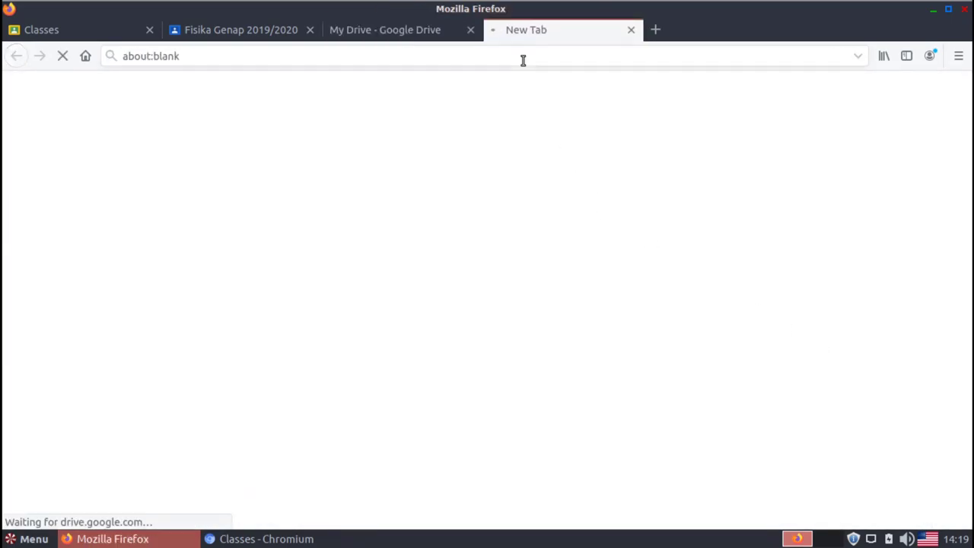
# Close the first account's Drive tab and confirm My Drive shows the second account
pyautogui.click(469, 34)
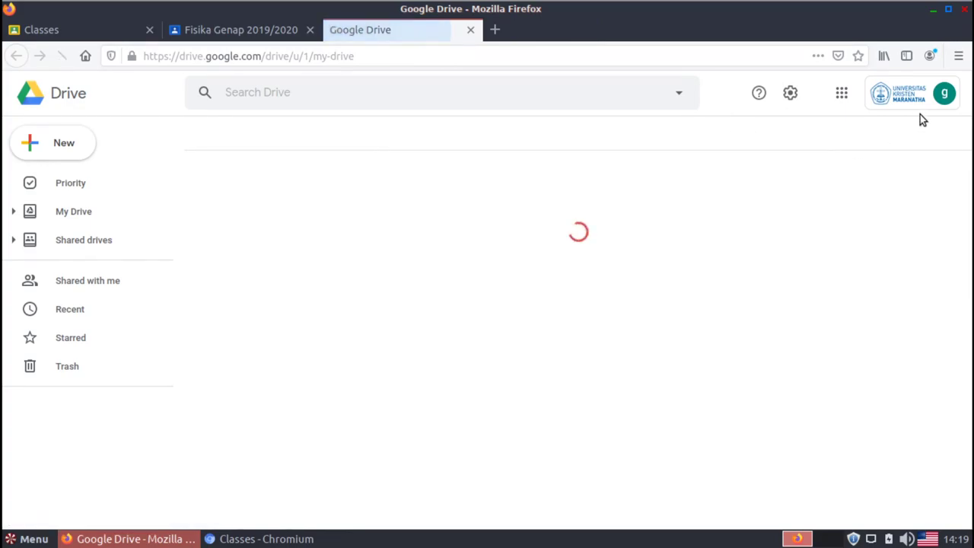
pyautogui.click(942, 104)
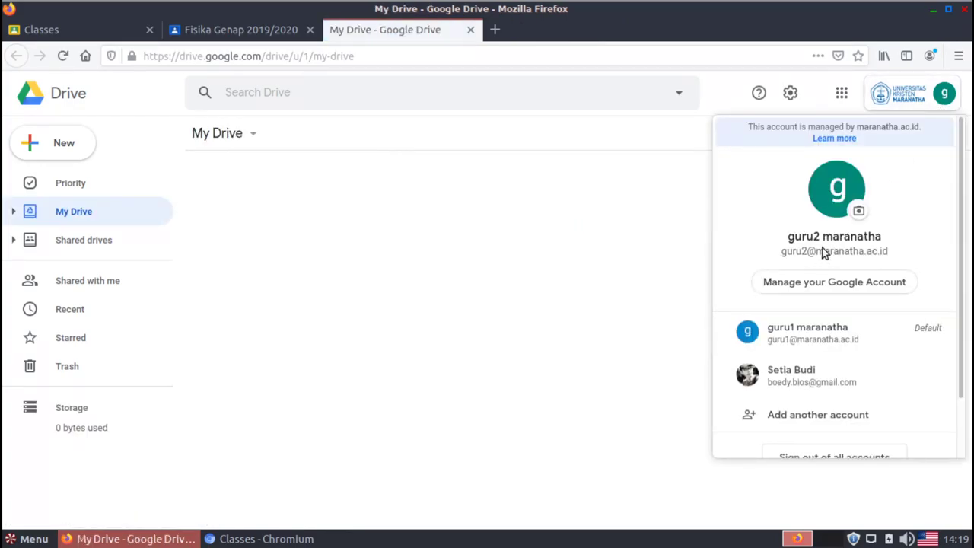
pyautogui.click(508, 154)
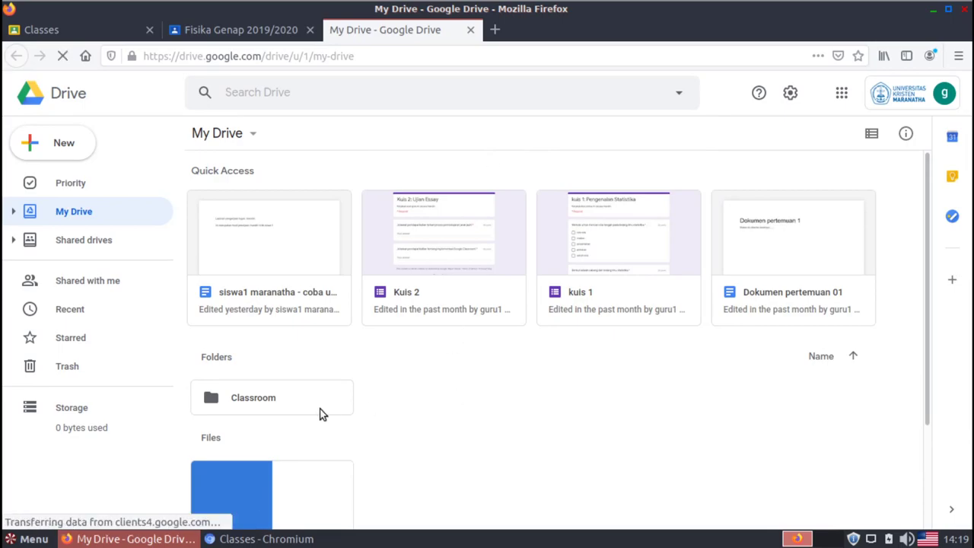
# Navigate into My Drive › Classroom › Fisika Genap 2019/2020
pyautogui.doubleClick(265, 400)
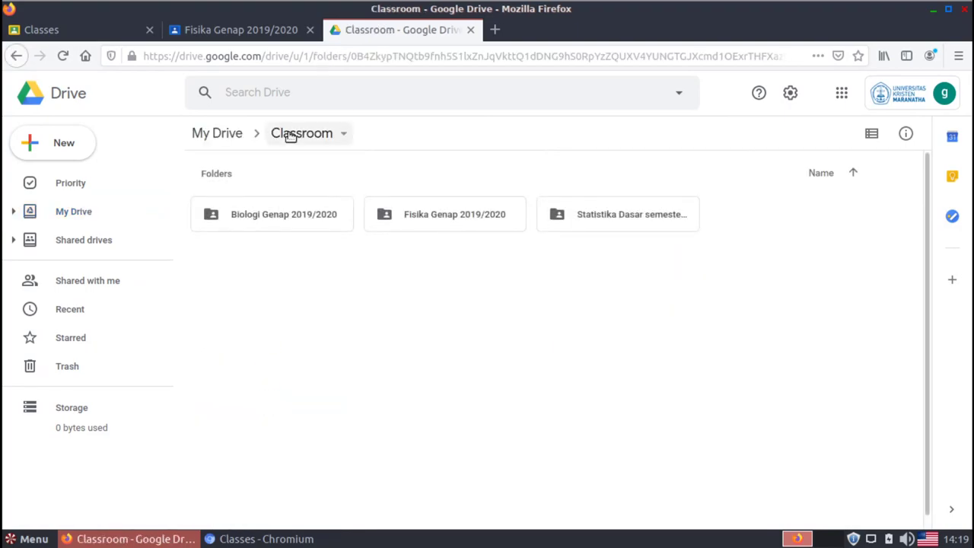
pyautogui.click(242, 42)
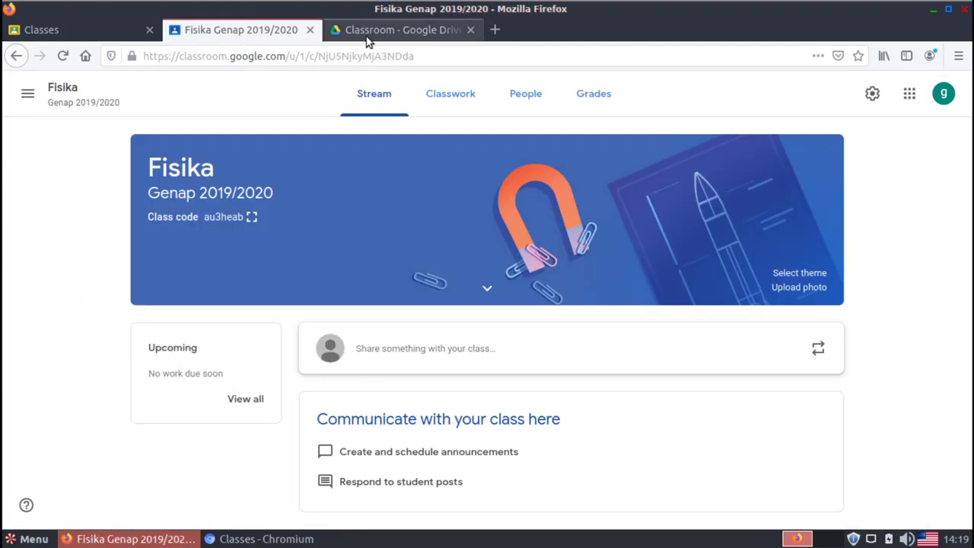
pyautogui.click(366, 36)
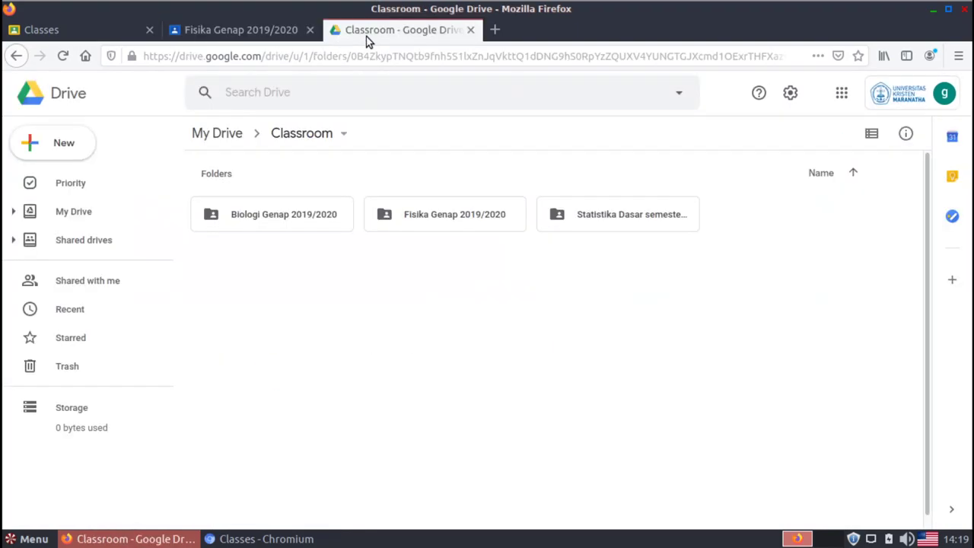
pyautogui.click(448, 217)
pyautogui.doubleClick(448, 217)
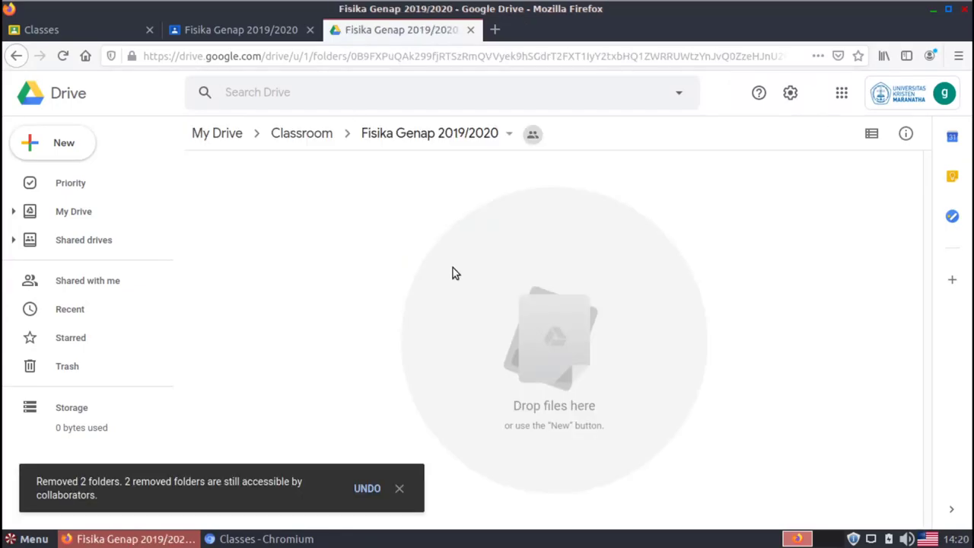
pyautogui.click(399, 484)
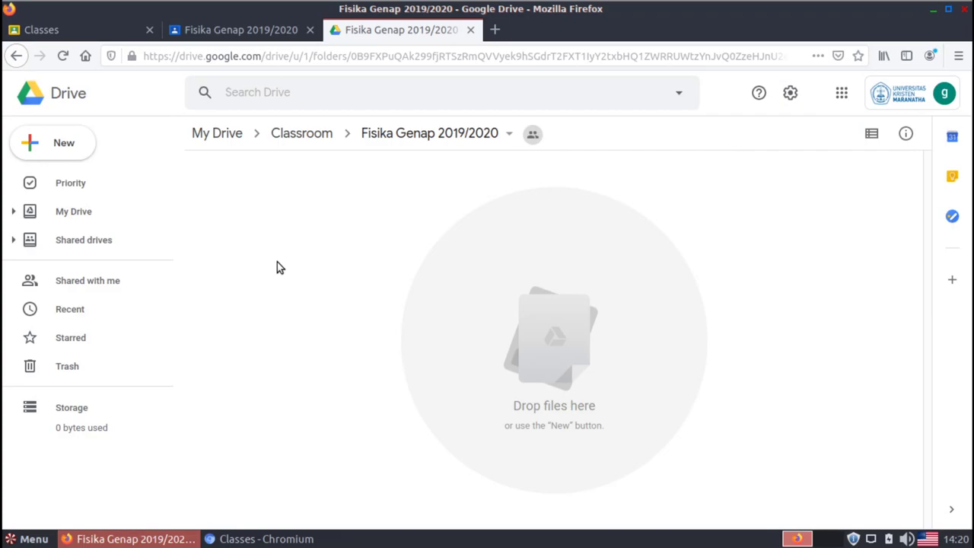
# Create a new folder named 'ujian' there
pyautogui.rightClick(232, 222)
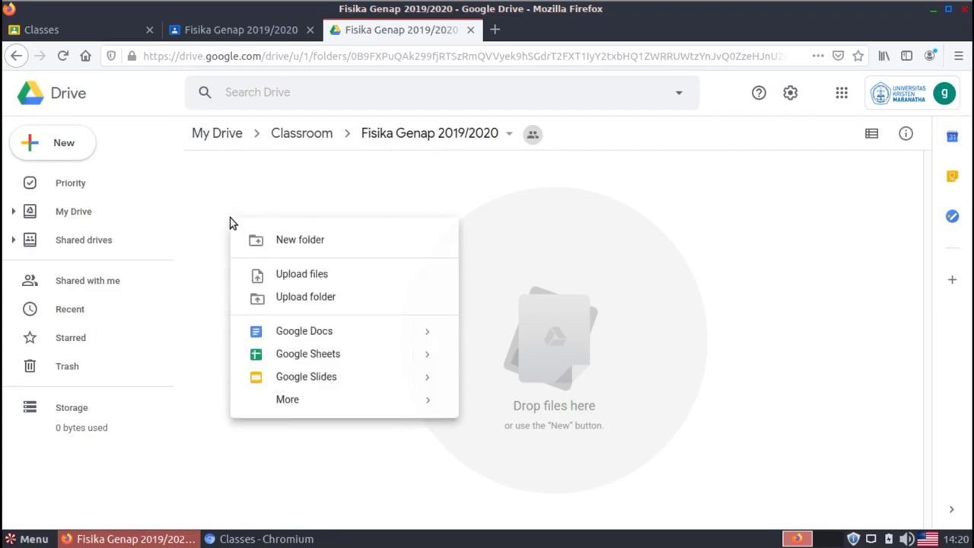
pyautogui.click(295, 242)
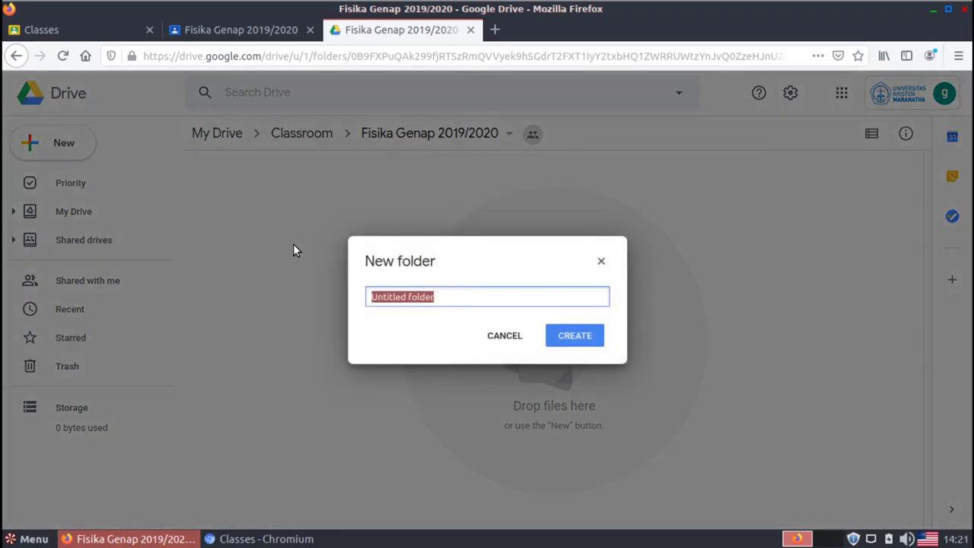
pyautogui.write('uja')
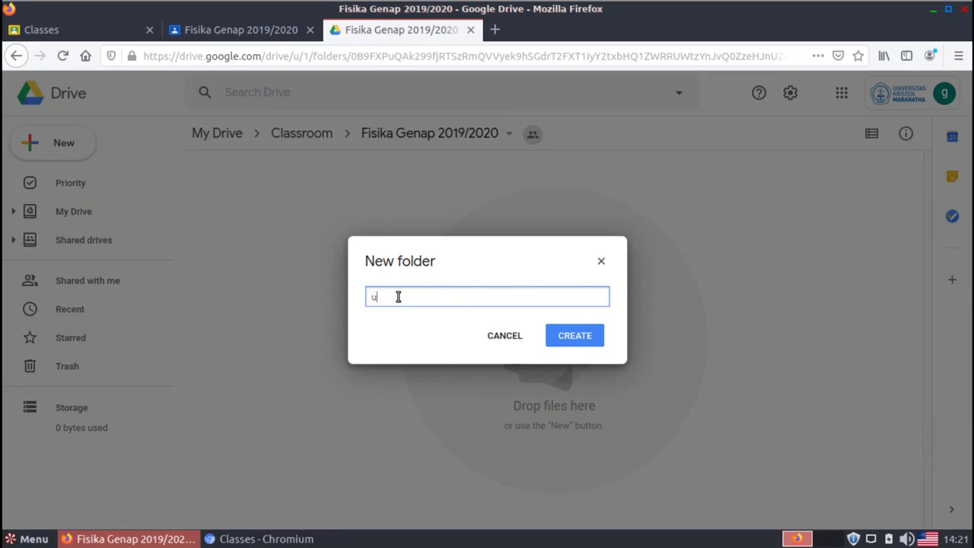
pyautogui.press('BackSpace')
pyautogui.press('BackSpace')
pyautogui.write('jian')
pyautogui.click(562, 343)
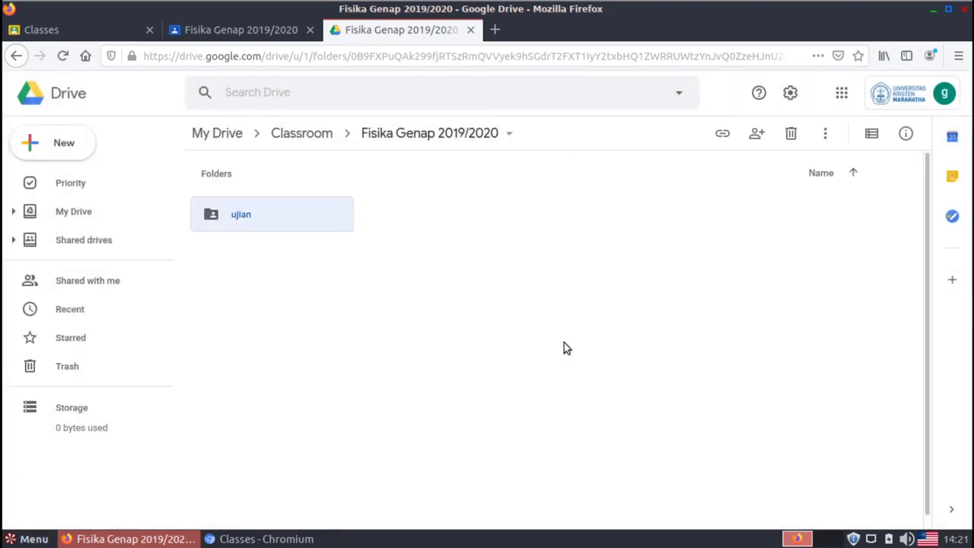
# Inside the ujian folder, create a new Google Form, sharing it like the folder
pyautogui.doubleClick(241, 216)
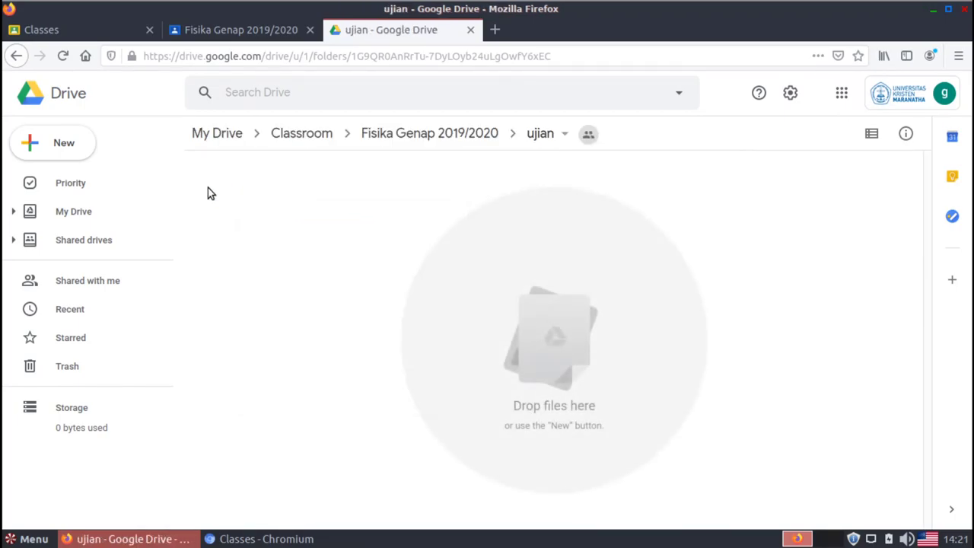
pyautogui.rightClick(270, 204)
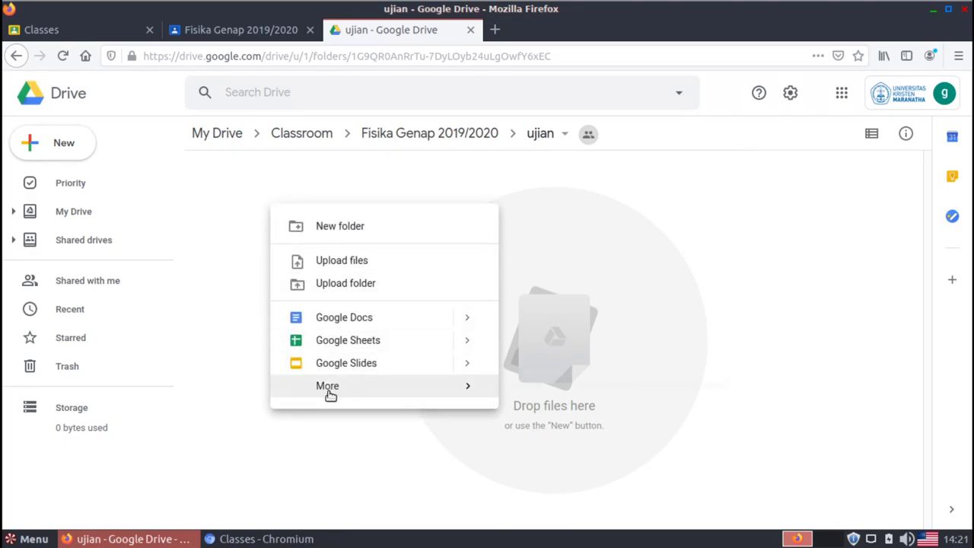
pyautogui.moveTo(331, 392)
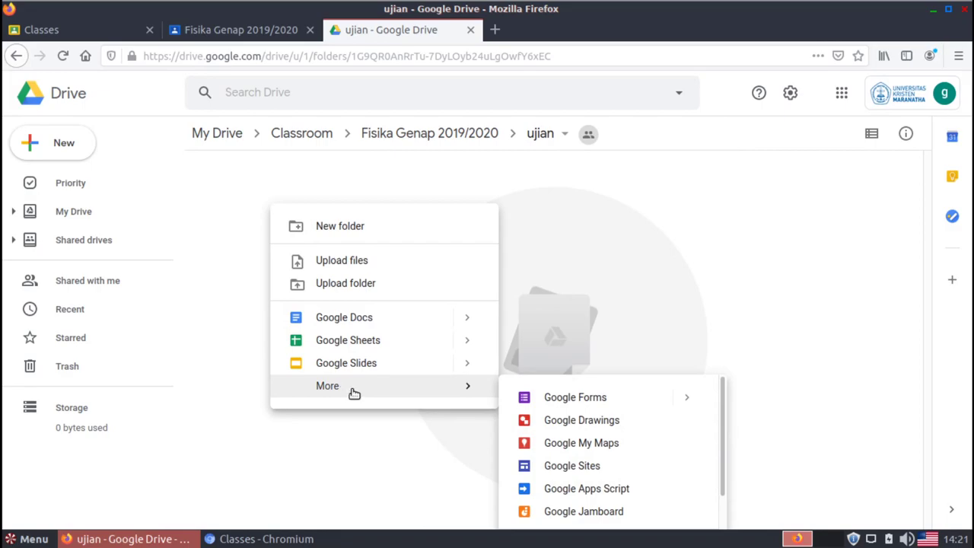
pyautogui.click(557, 401)
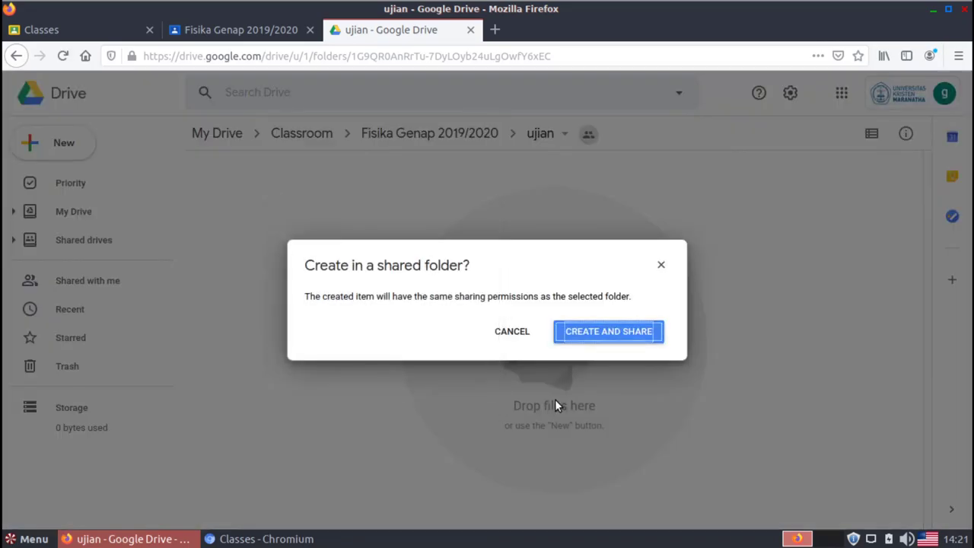
pyautogui.click(618, 339)
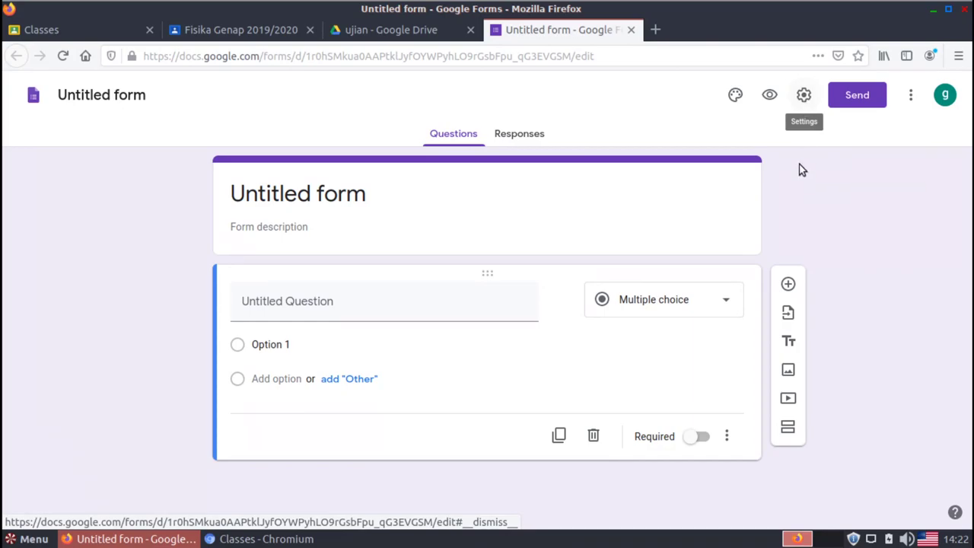
# Open the form's Settings dialog on the Quizzes tab
pyautogui.click(800, 106)
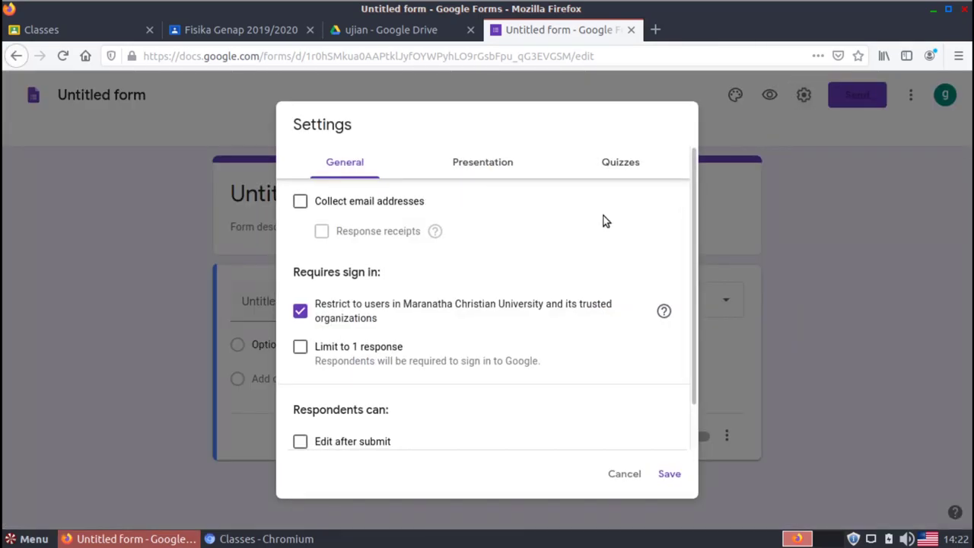
pyautogui.click(630, 169)
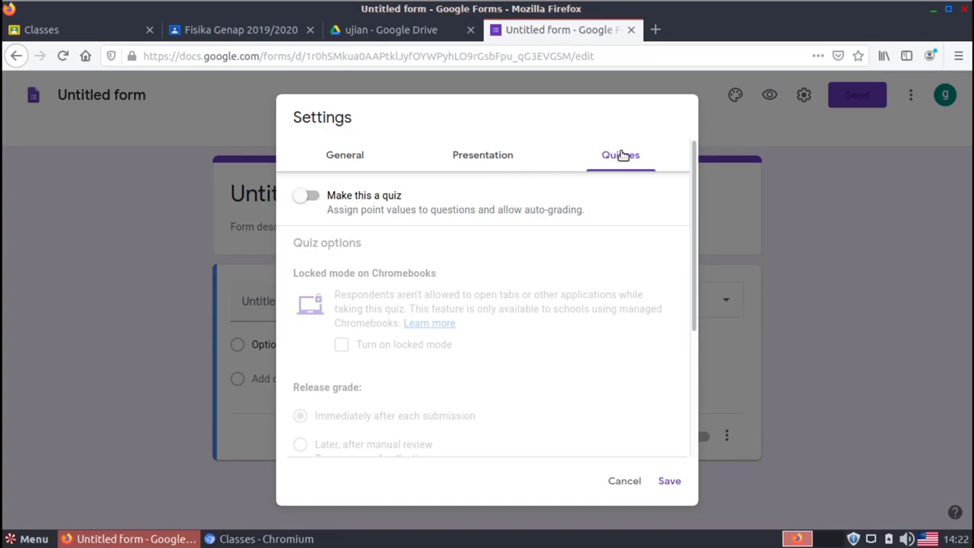
# Switch on 'Make this a quiz', keeping grades released immediately after each submission
pyautogui.click(318, 197)
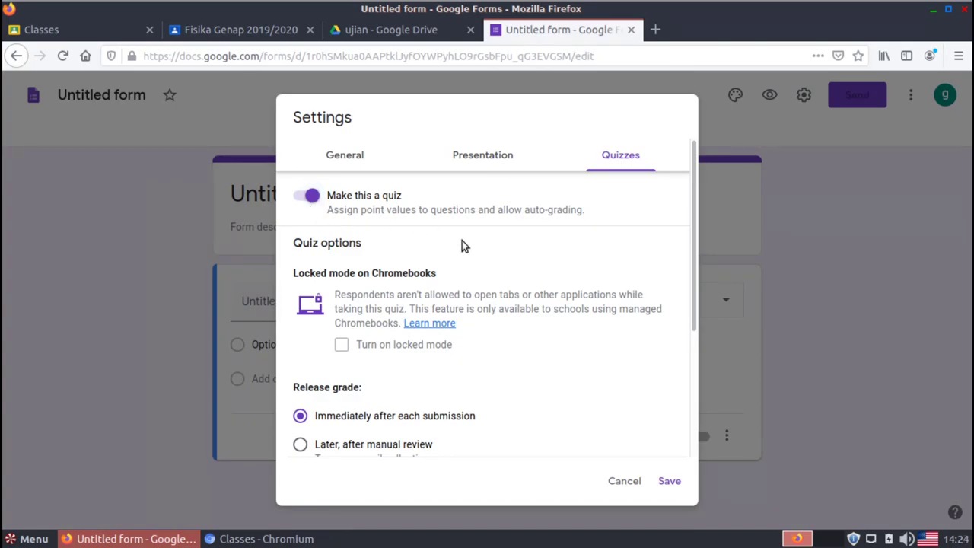
pyautogui.moveTo(697, 224); pyautogui.dragTo(695, 364)
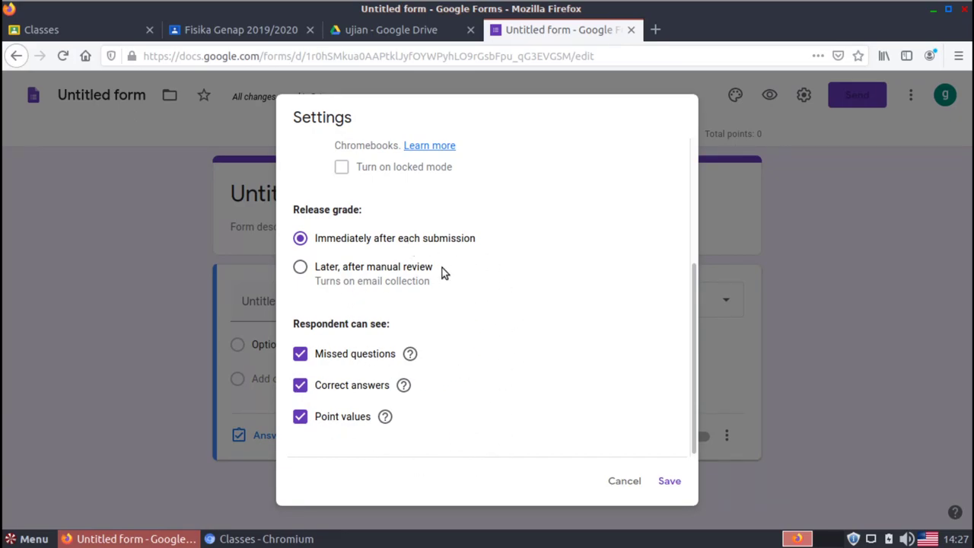
pyautogui.moveTo(692, 290); pyautogui.dragTo(677, 129)
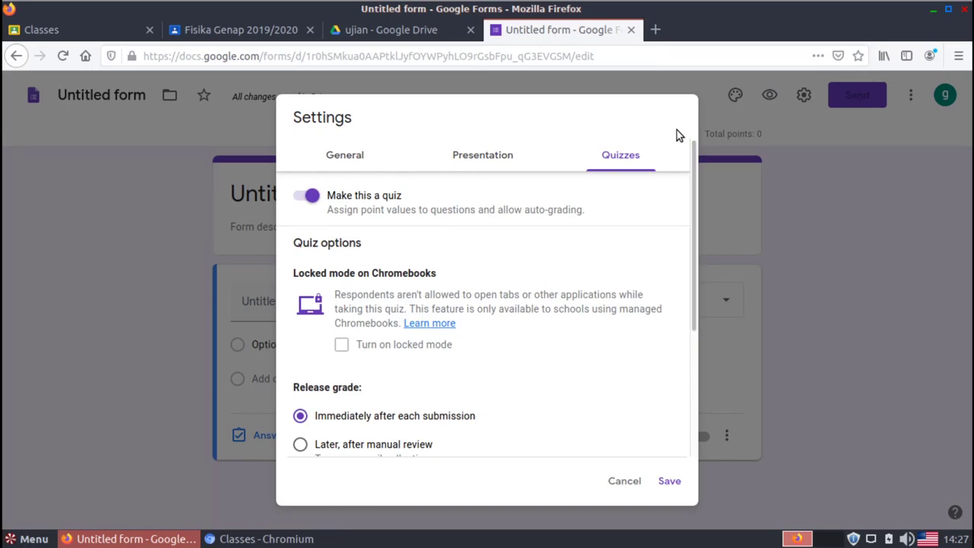
# Tick 'Collect email addresses' in the General settings
pyautogui.click(353, 160)
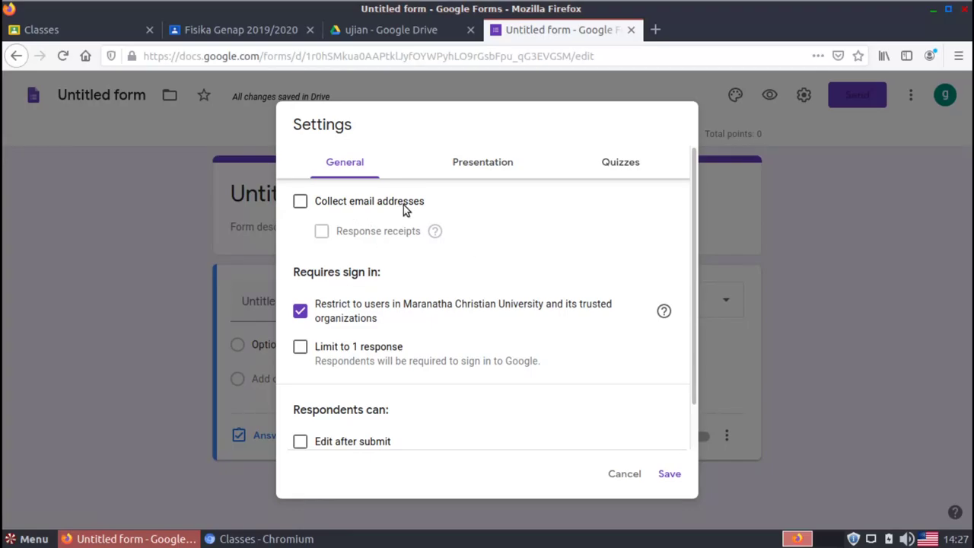
pyautogui.click(300, 201)
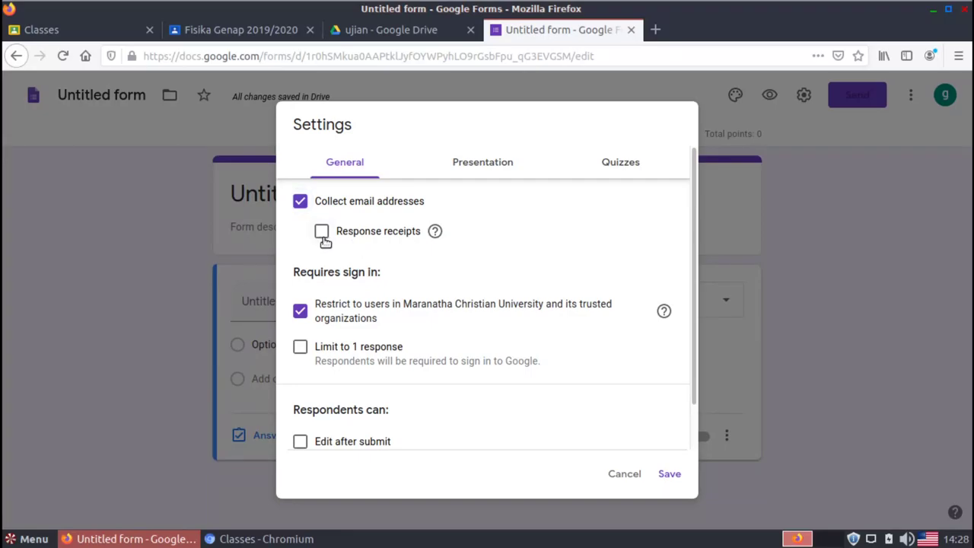
# Turn on response receipts and set them to Always
pyautogui.click(323, 235)
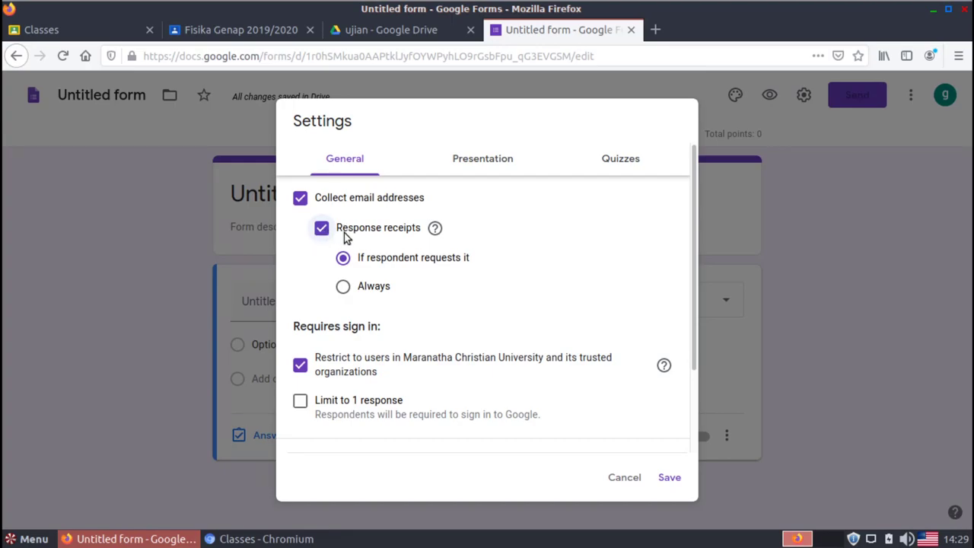
pyautogui.click(343, 289)
# Tick 'Limit to 1 response' in the General settings
pyautogui.moveTo(695, 259); pyautogui.dragTo(701, 361)
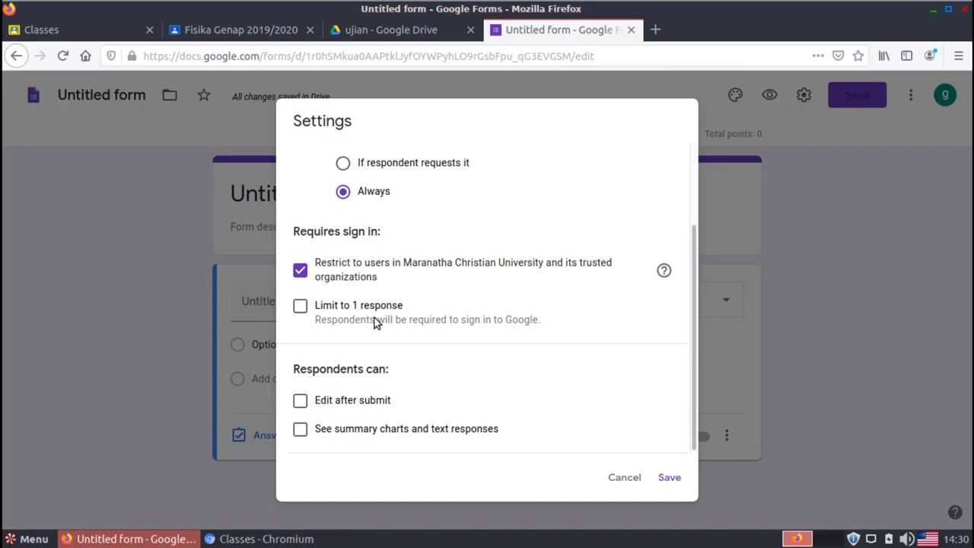
pyautogui.click(301, 307)
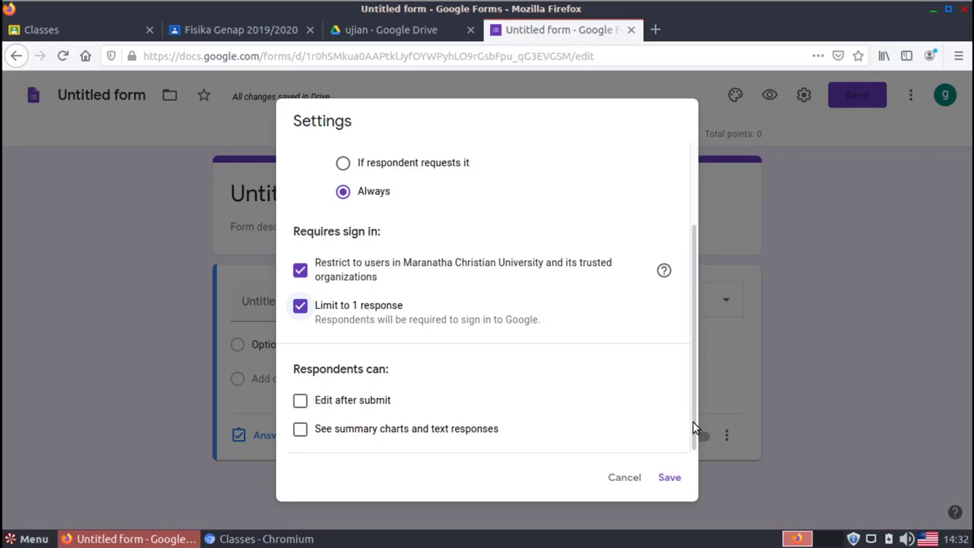
pyautogui.moveTo(694, 427); pyautogui.dragTo(685, 269)
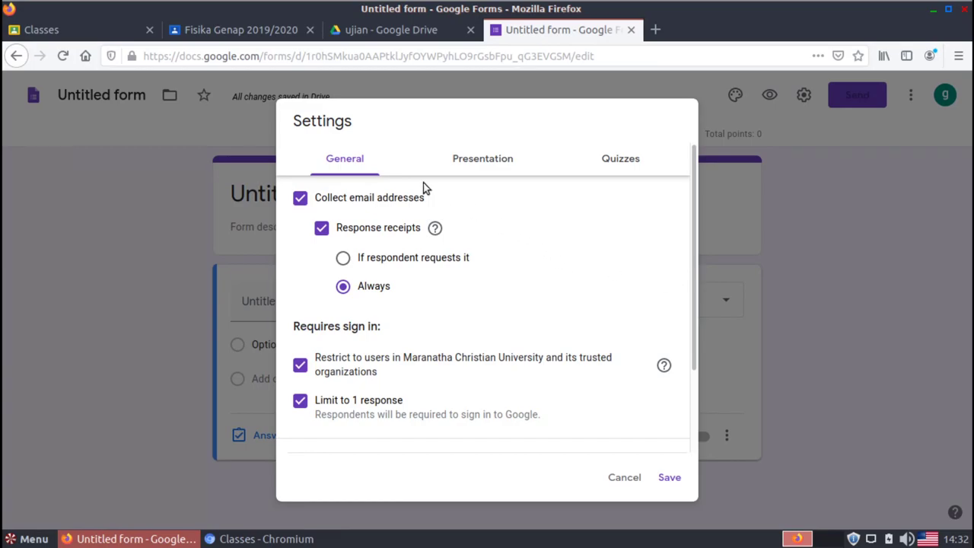
# In Presentation settings, turn on the progress bar and leave question order unshuffled
pyautogui.click(479, 162)
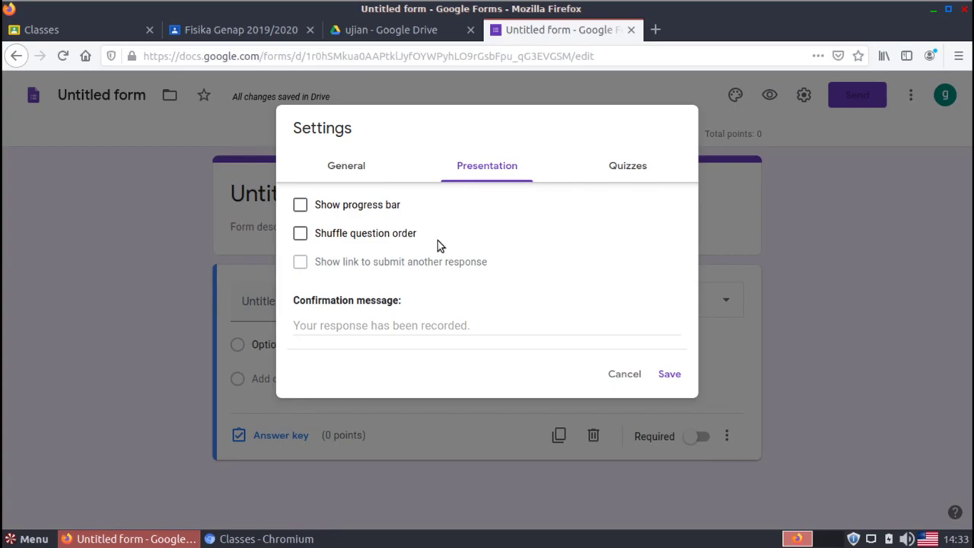
pyautogui.click(299, 205)
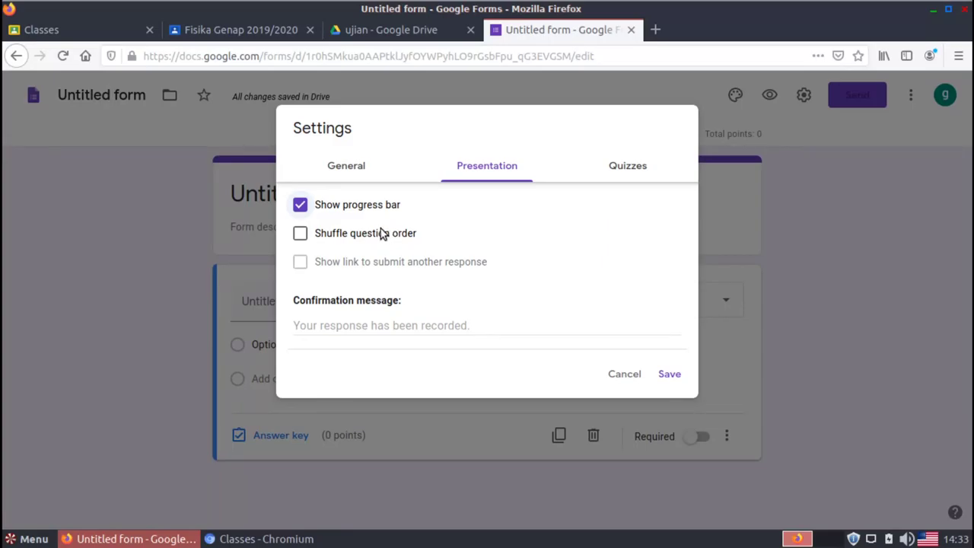
pyautogui.click(301, 237)
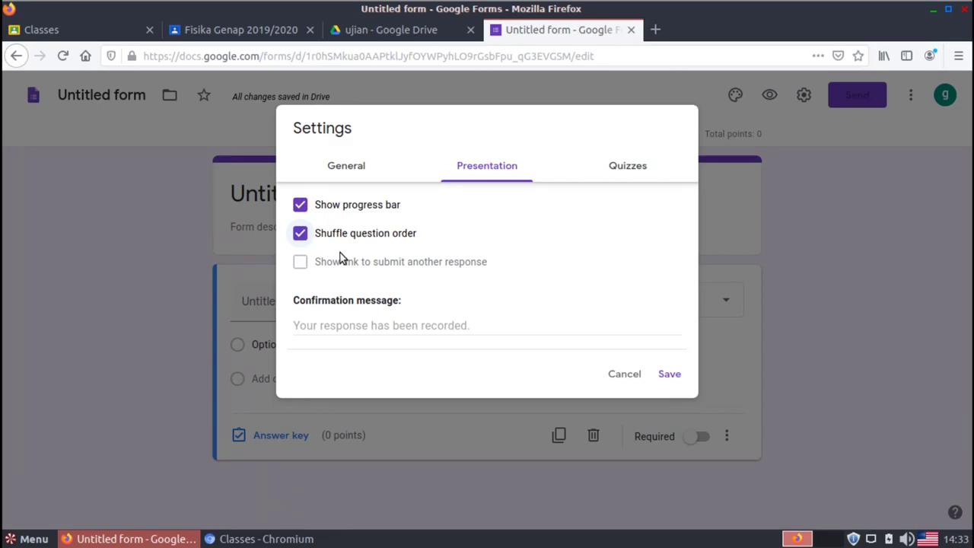
pyautogui.click(300, 237)
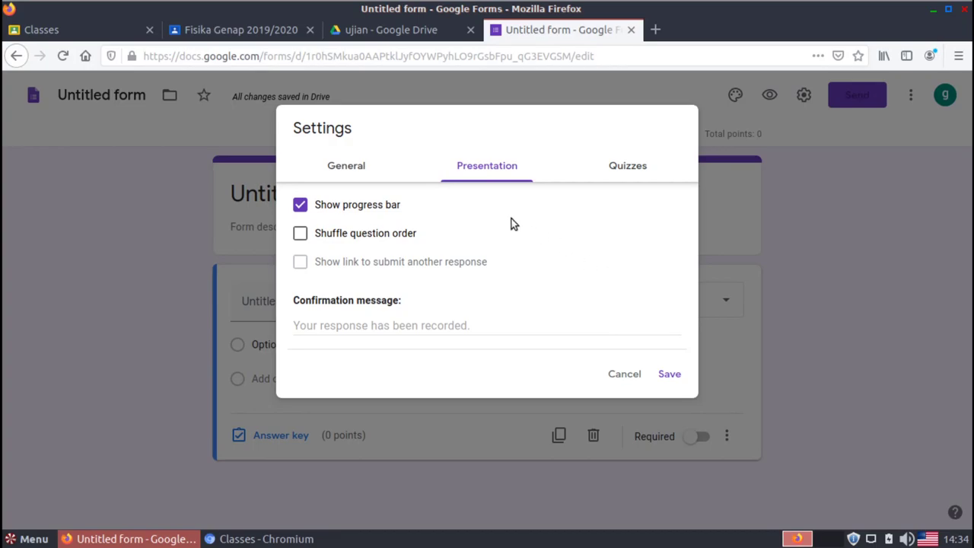
# Review the General and Quizzes tabs, then save the settings
pyautogui.click(352, 169)
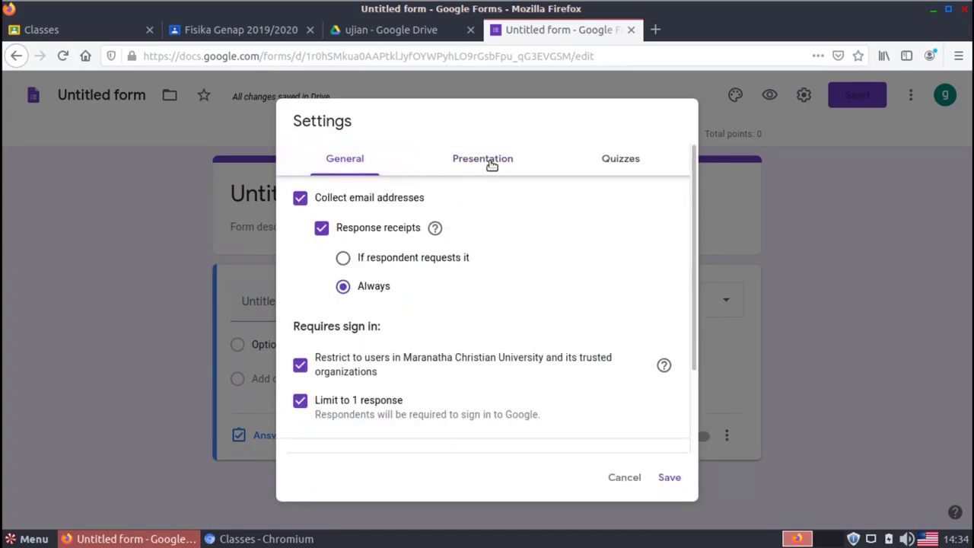
pyautogui.click(490, 164)
pyautogui.click(626, 172)
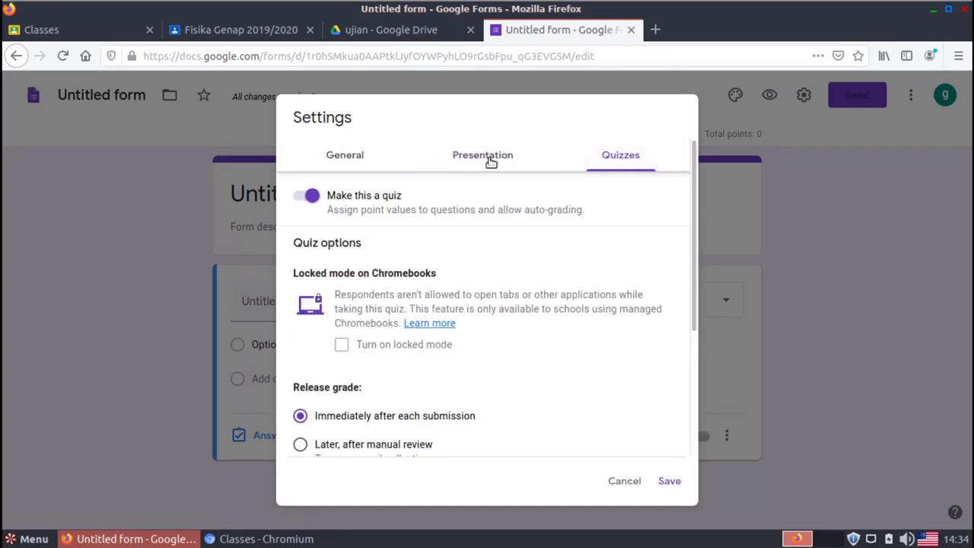
pyautogui.click(489, 159)
pyautogui.click(349, 166)
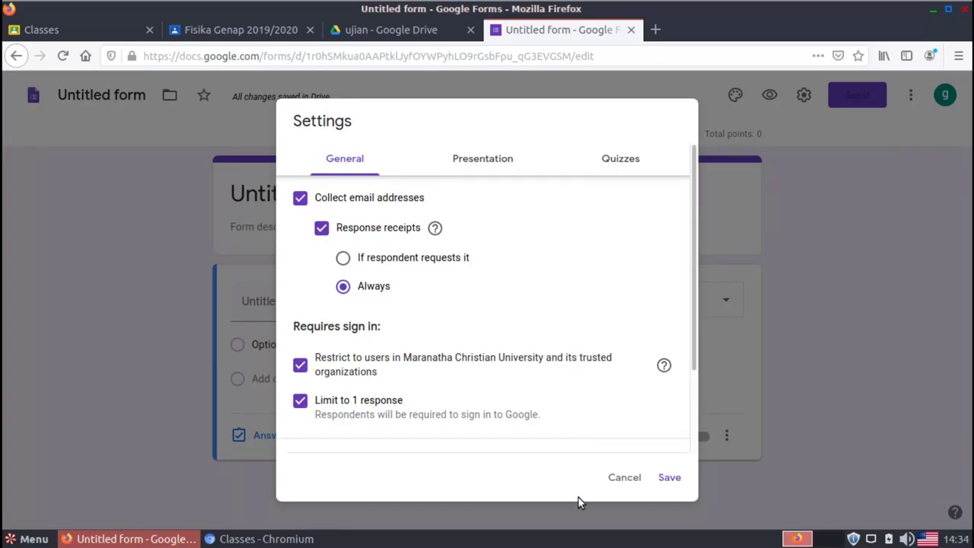
pyautogui.click(677, 486)
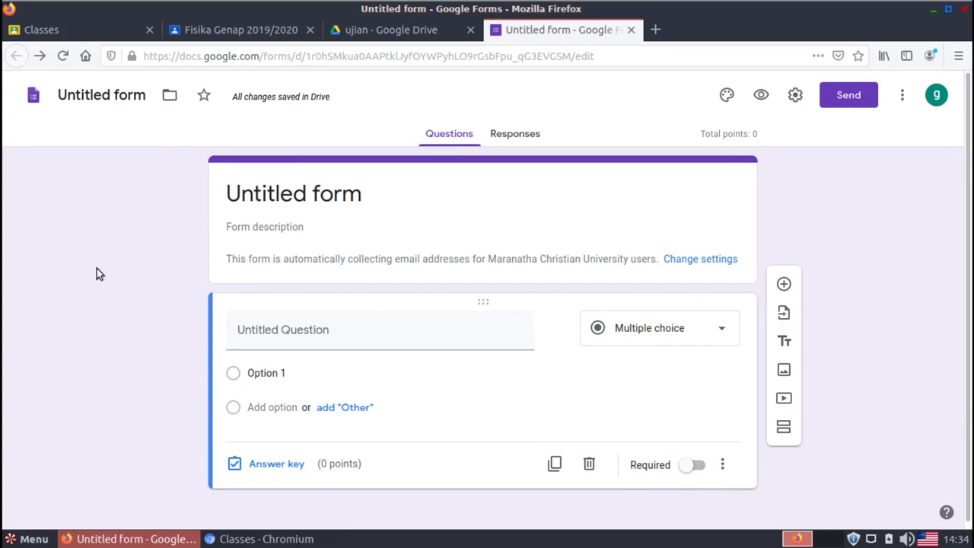
# Rename the form and its document title to 'Ujian pertama'
pyautogui.click(259, 196)
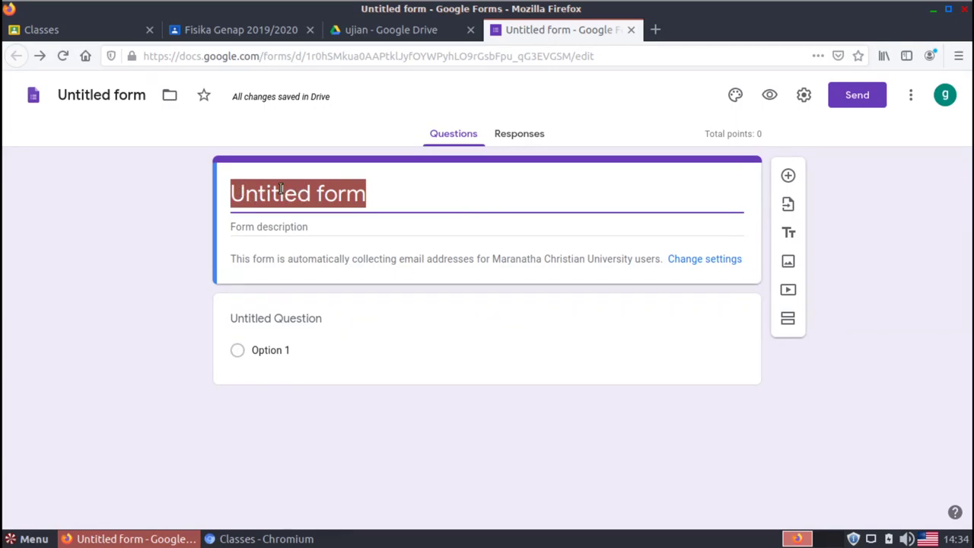
pyautogui.write('U')
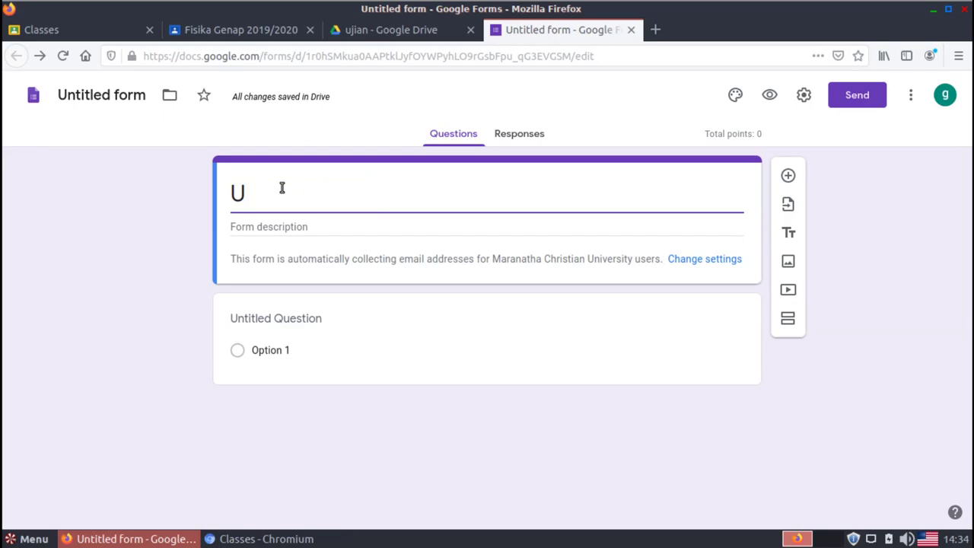
pyautogui.write('jian pertama')
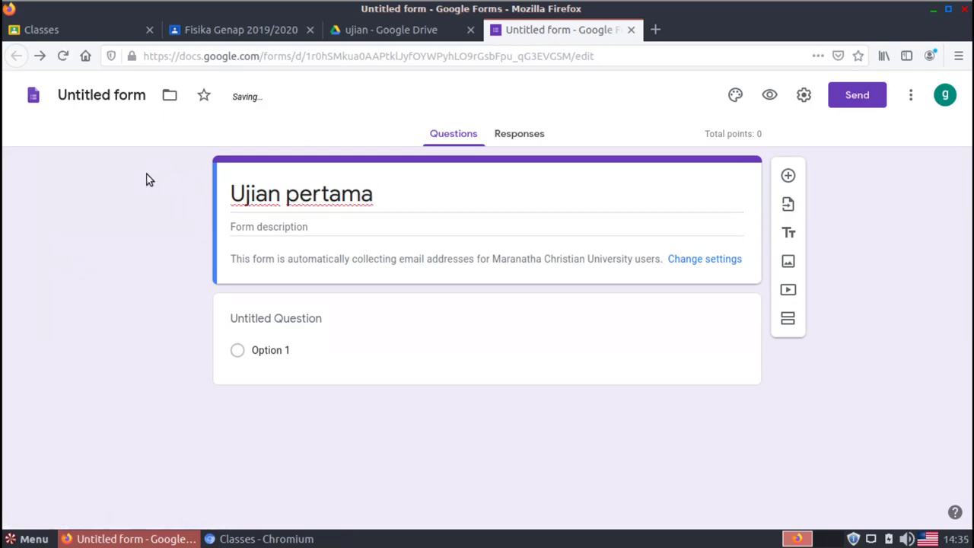
pyautogui.click(110, 100)
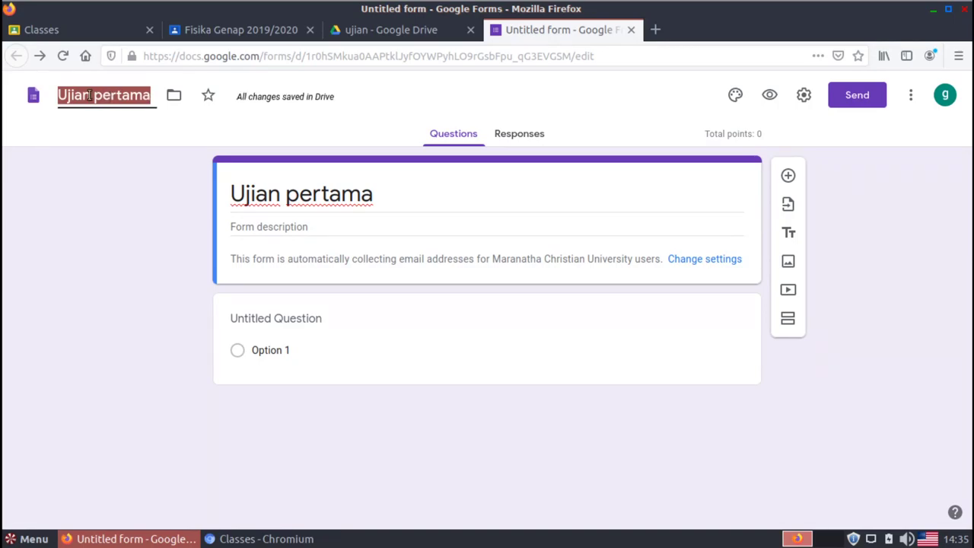
pyautogui.tripleClick(263, 195)
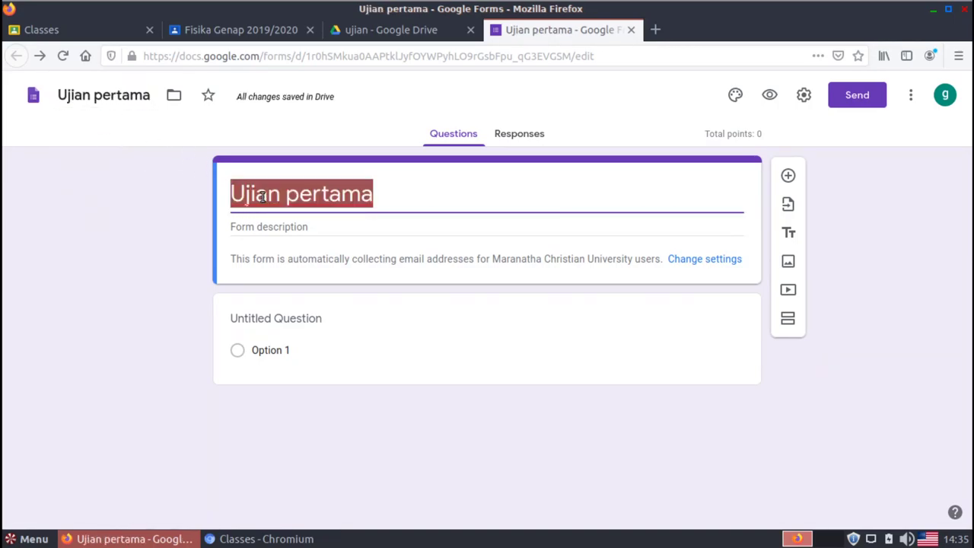
# Write the description 'Ini adalah ujian online pertama ktaa.' and a second line 'Siswa dimohon untuk mengerjakan ujian ini secara mandiri.'
pyautogui.click(327, 227)
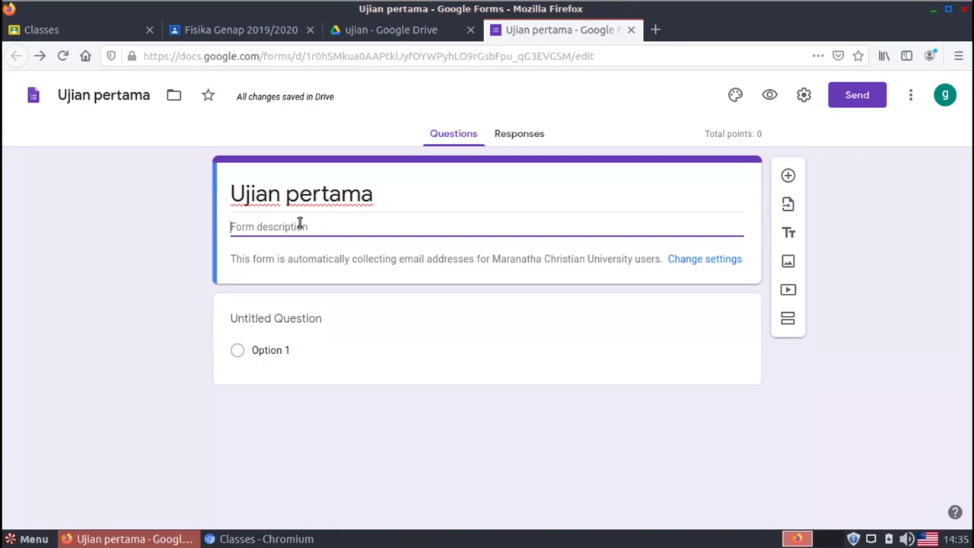
pyautogui.write('Ini adalah ')
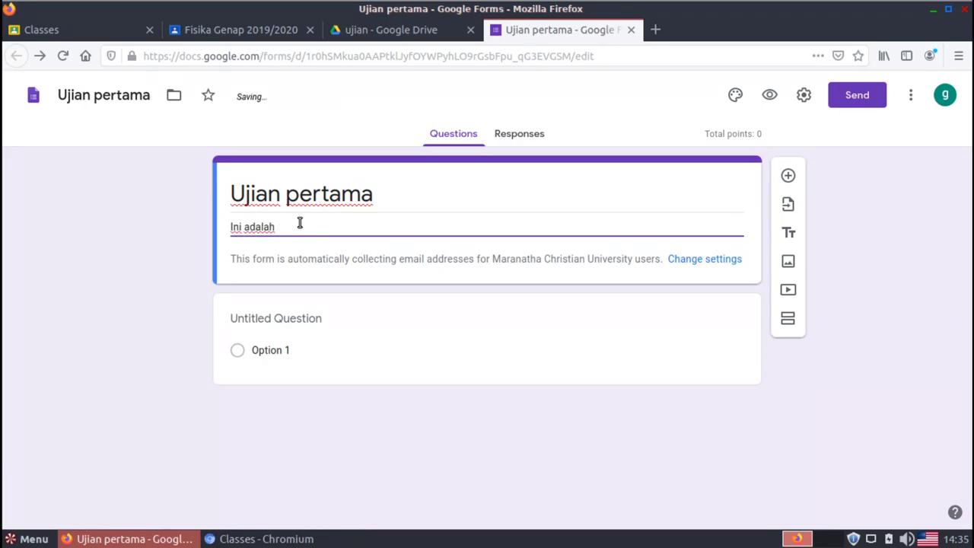
pyautogui.write('ujian online pe')
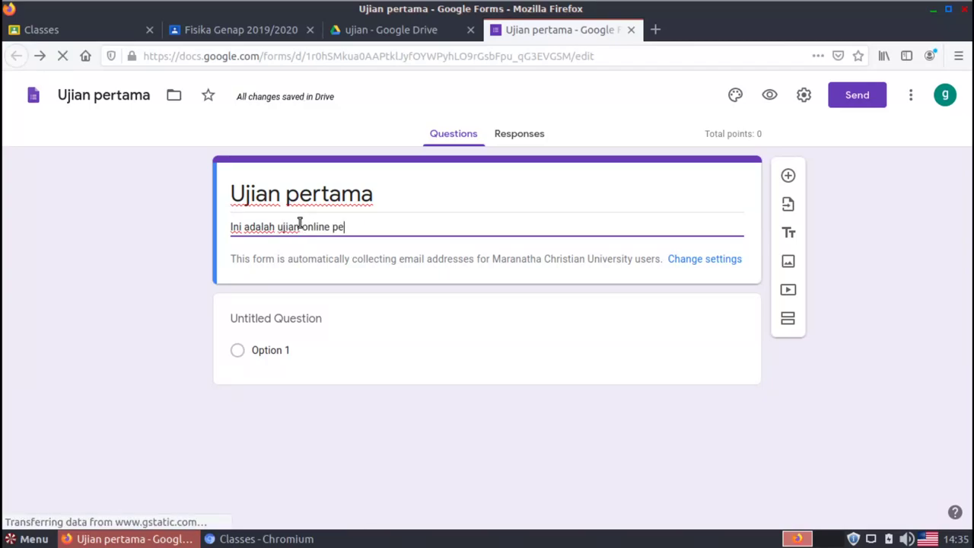
pyautogui.write('rtama kta')
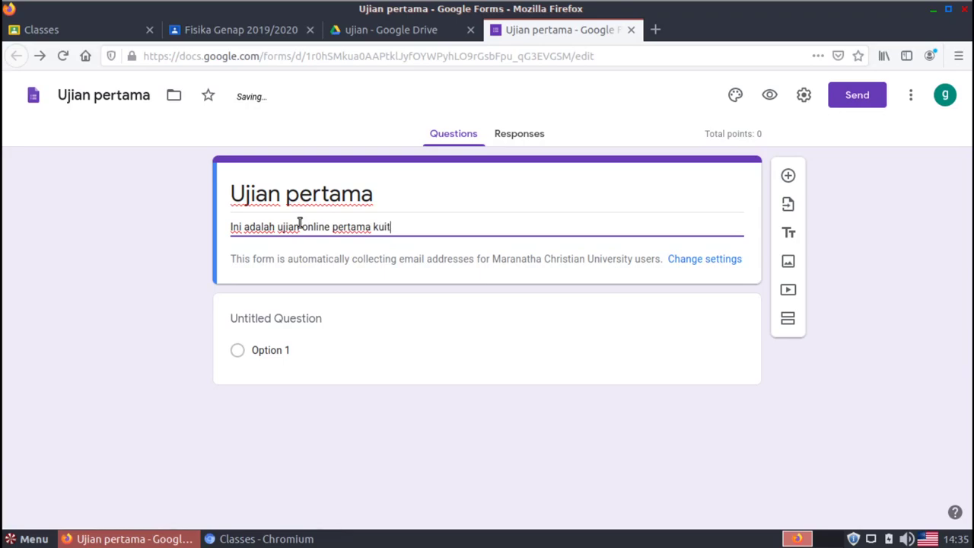
pyautogui.write('a.')
pyautogui.press('Return')
pyautogui.write('Siswa')
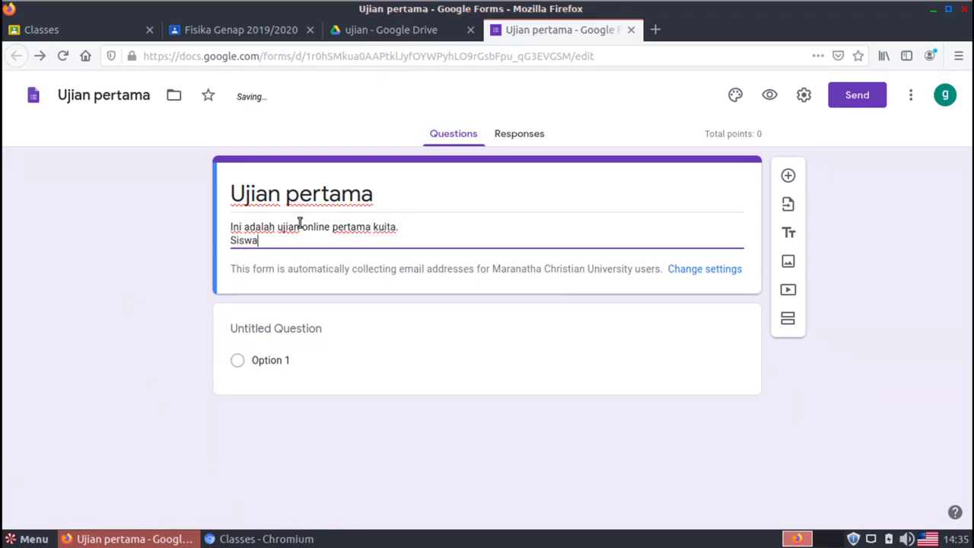
pyautogui.write(' dimohon unt')
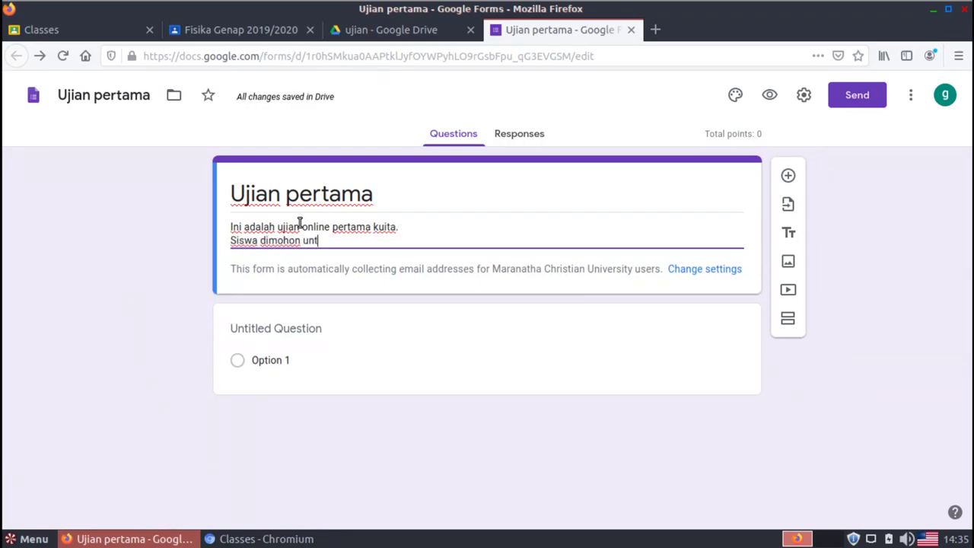
pyautogui.write('uk mengerjakan ')
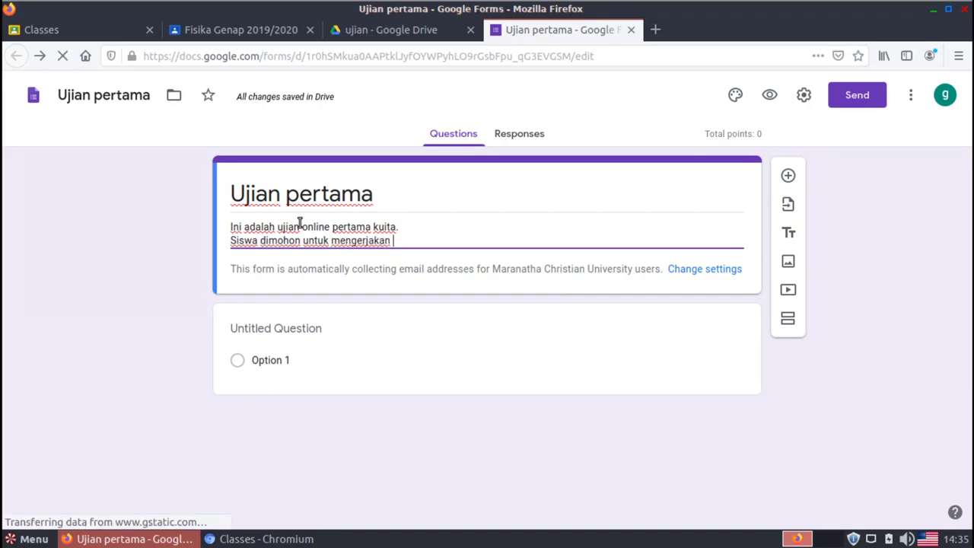
pyautogui.write('ujian ini seca')
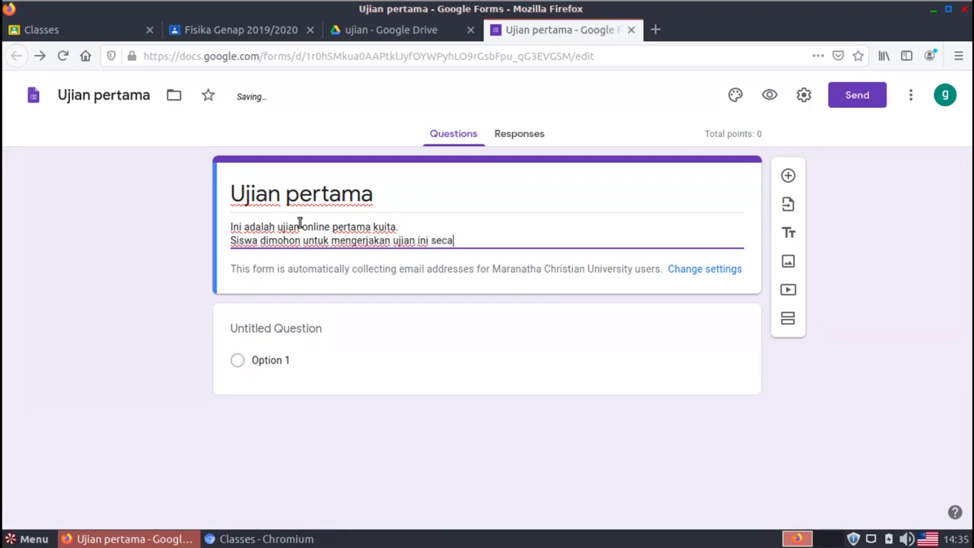
pyautogui.write('ra mandiri')
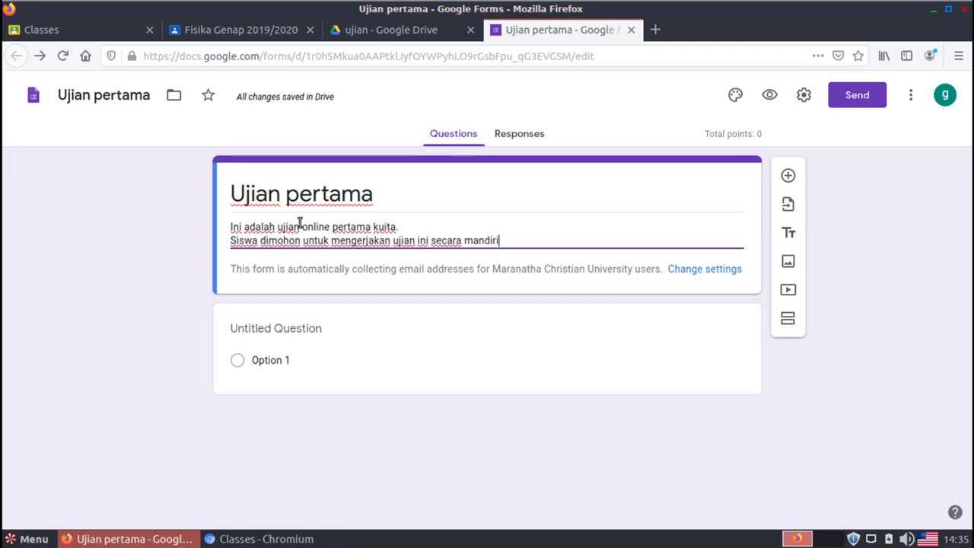
pyautogui.write('.')
# Try red, indigo, light blue and blue gray theme colours, then settle on green
pyautogui.click(734, 98)
pyautogui.click(735, 98)
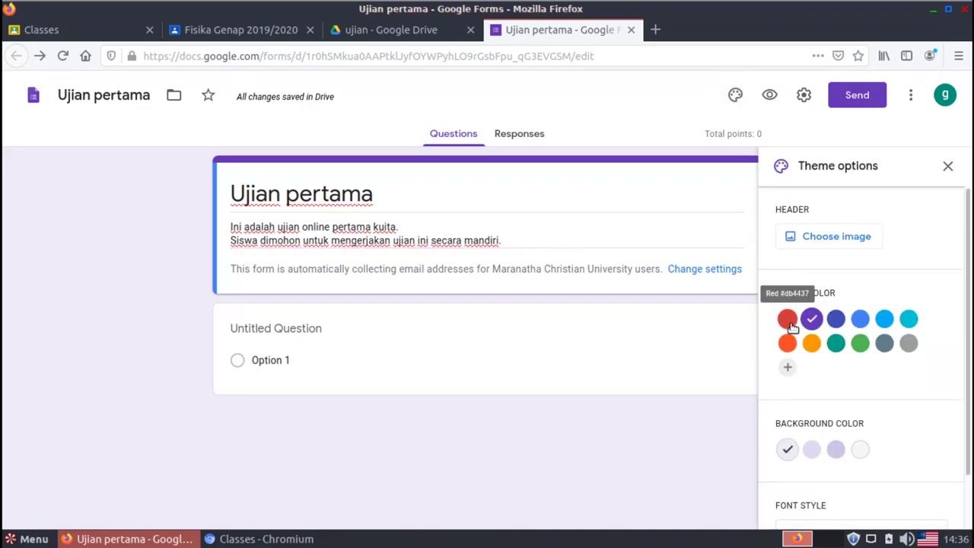
pyautogui.click(789, 322)
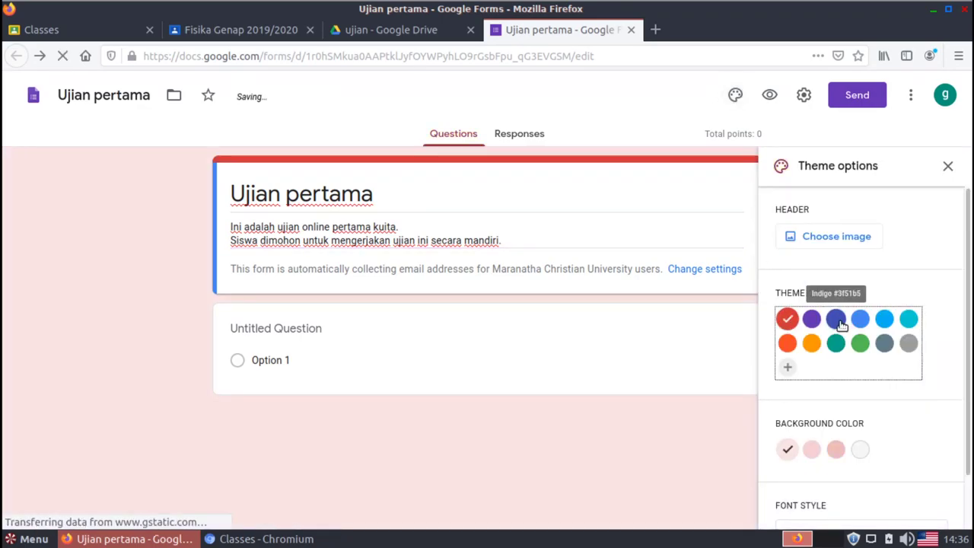
pyautogui.click(836, 318)
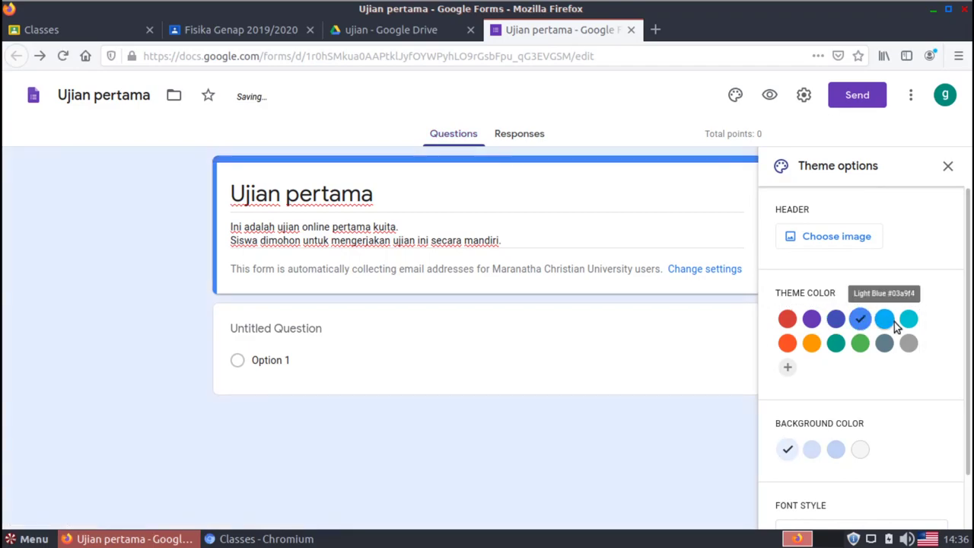
pyautogui.click(885, 323)
pyautogui.click(886, 346)
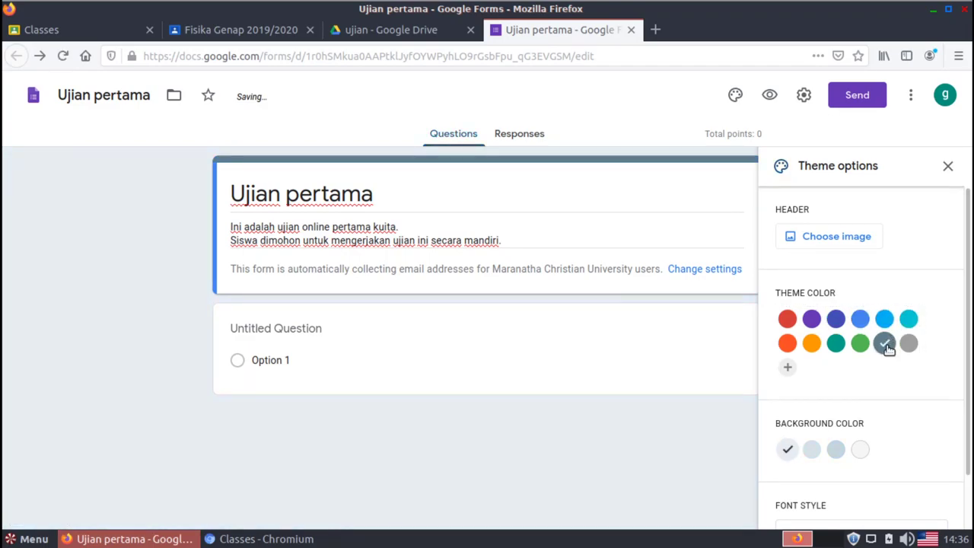
pyautogui.click(862, 347)
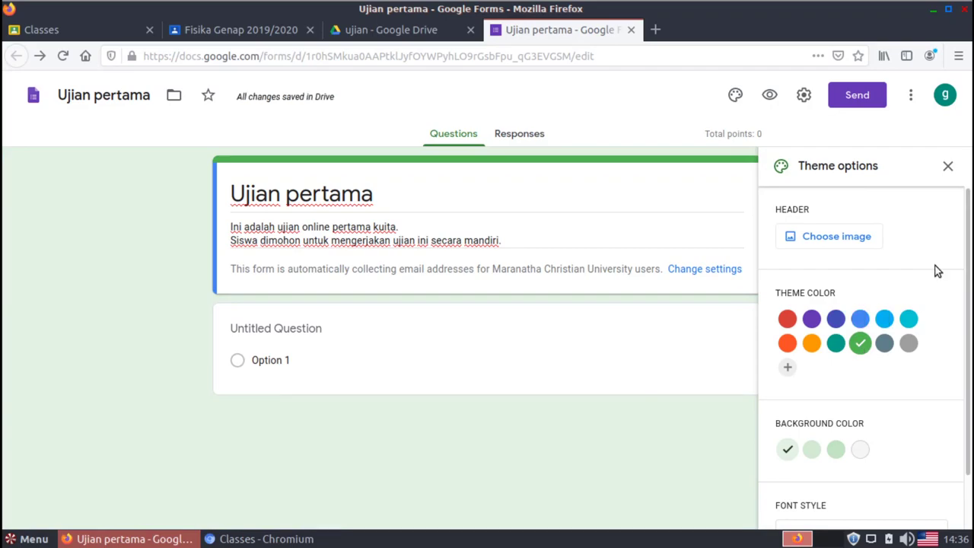
# Insert the teal starry-sky theme image as the form header and close Theme options
pyautogui.click(847, 238)
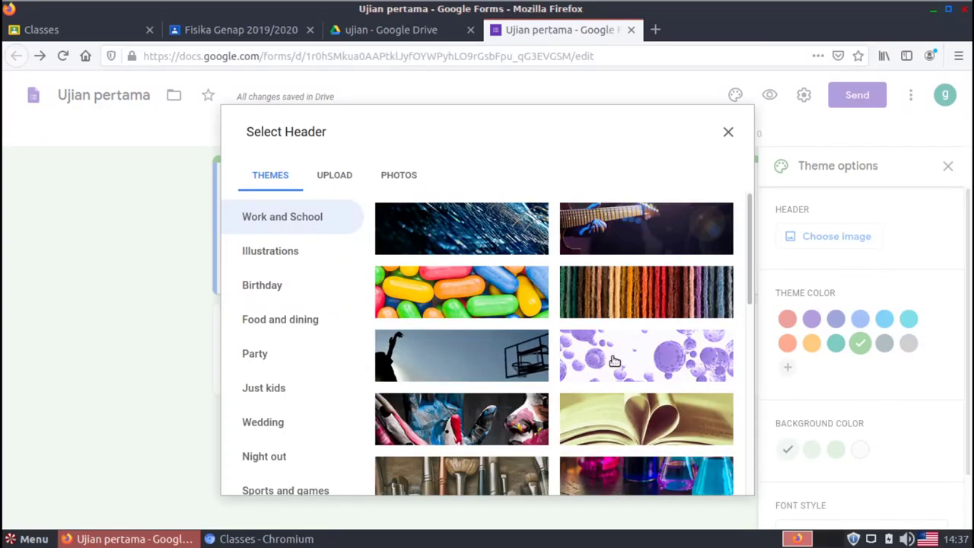
pyautogui.moveTo(749, 287); pyautogui.dragTo(752, 491)
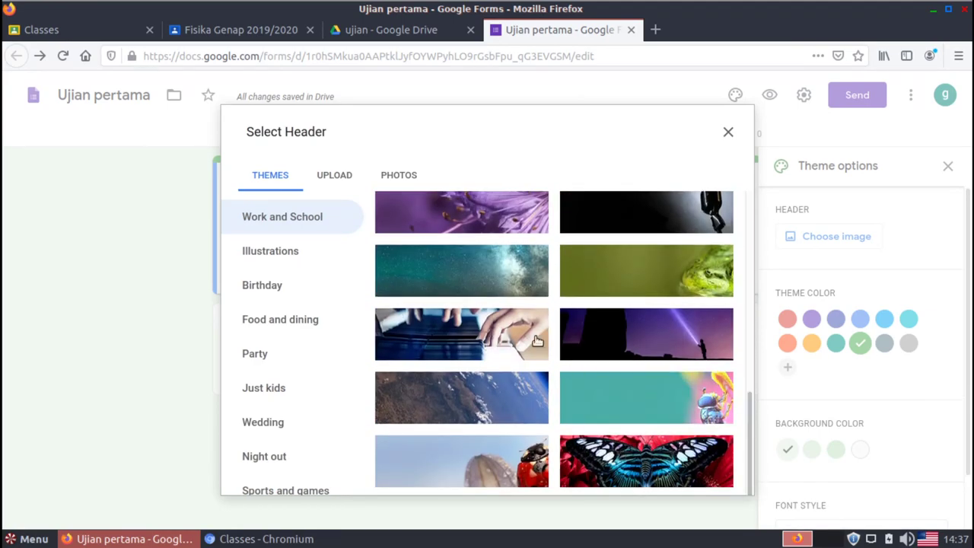
pyautogui.click(493, 273)
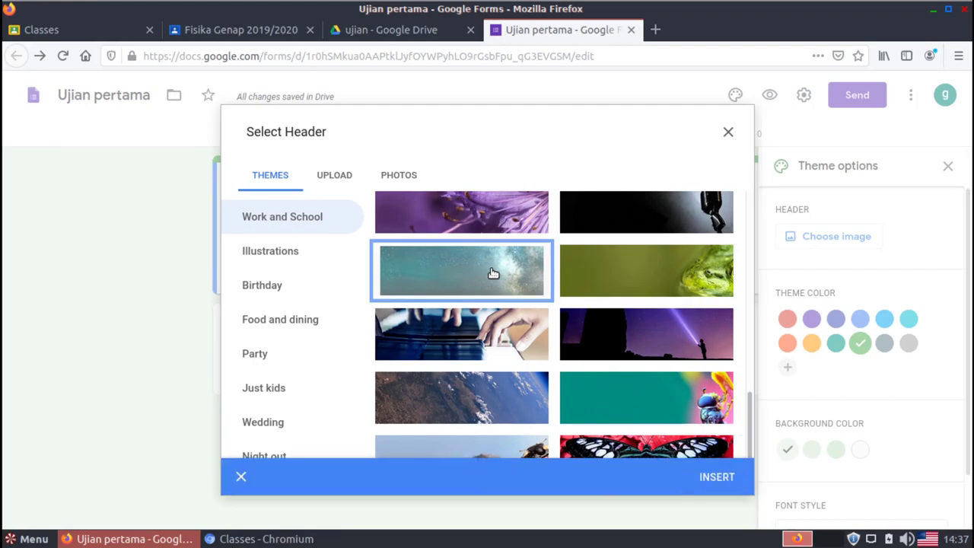
pyautogui.click(717, 477)
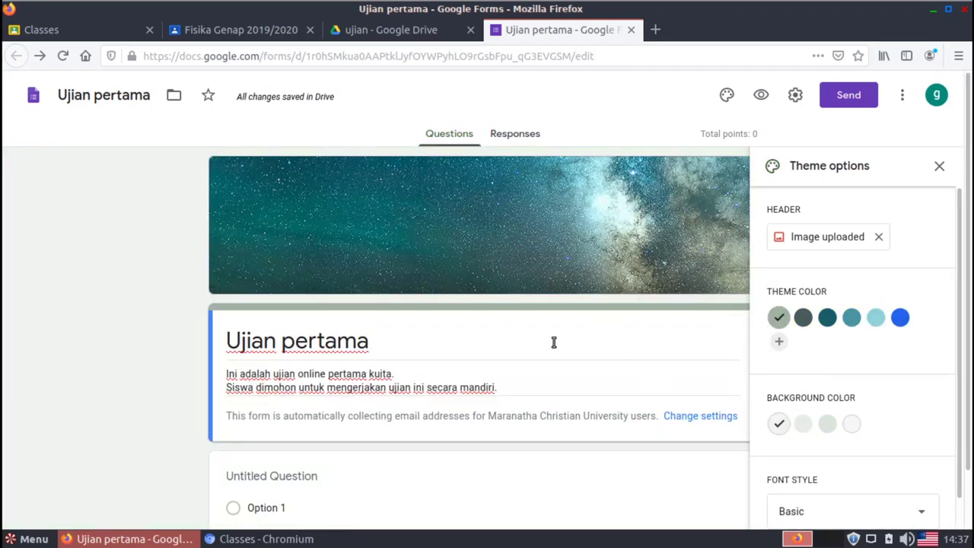
pyautogui.click(939, 165)
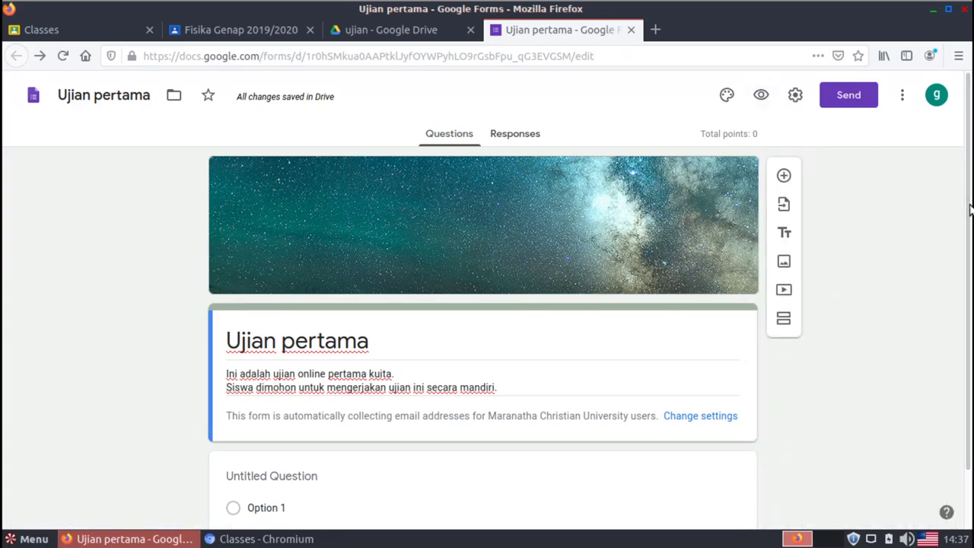
# Add a new Section 2 of 2 after the first section of the form
pyautogui.scroll(-2, 958, 200)
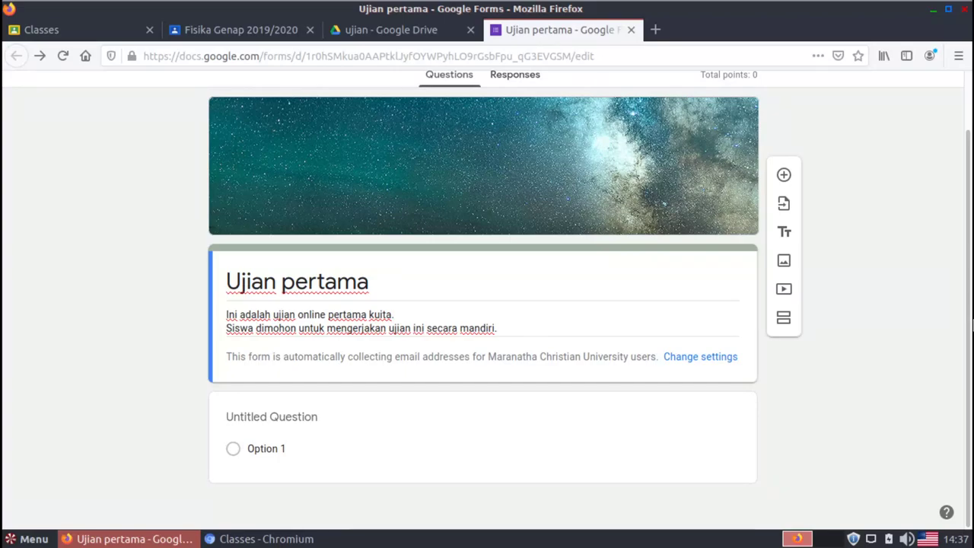
pyautogui.click(784, 326)
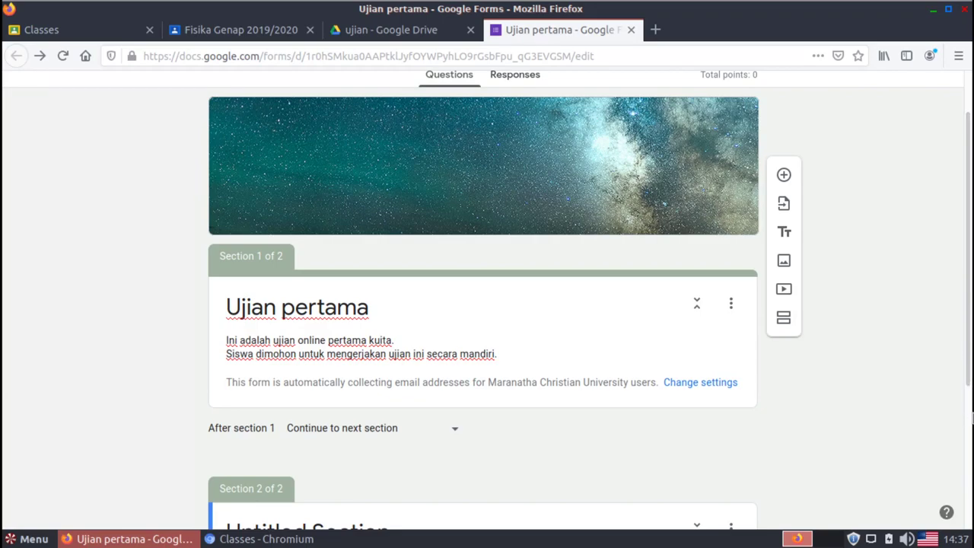
pyautogui.scroll(-3, 972, 403)
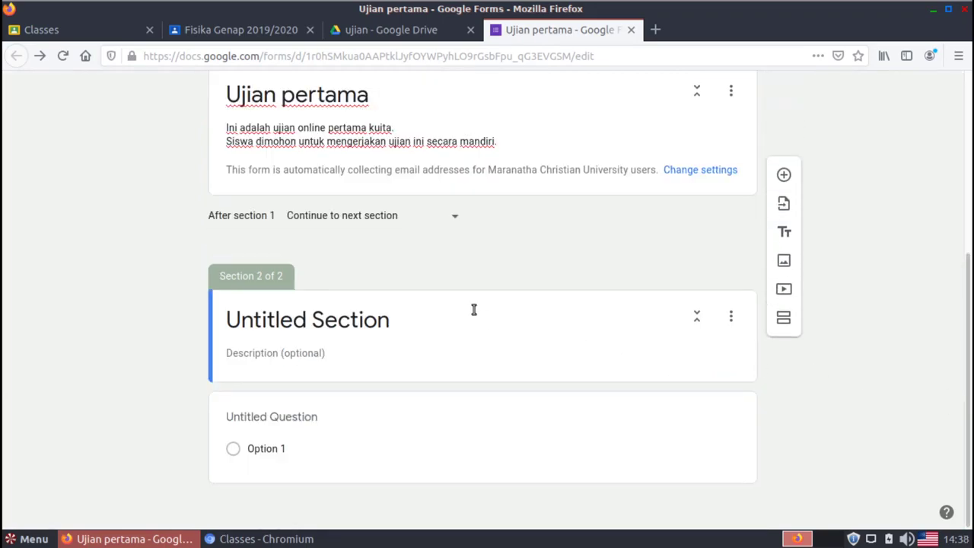
# Title Section 2 'Indentitas siswa' with description 'Siswa dimohon untuk mengisi data diri.'
pyautogui.click(376, 318)
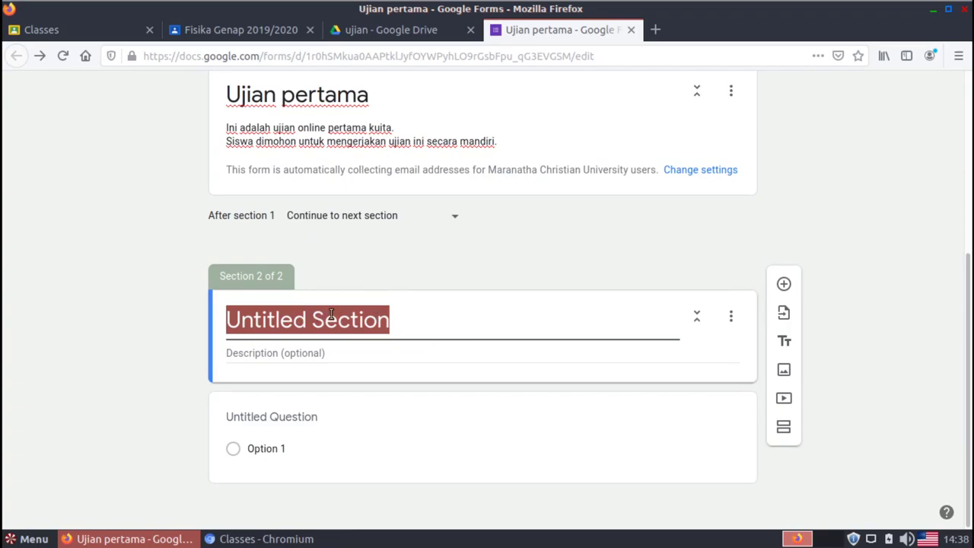
pyautogui.write('I')
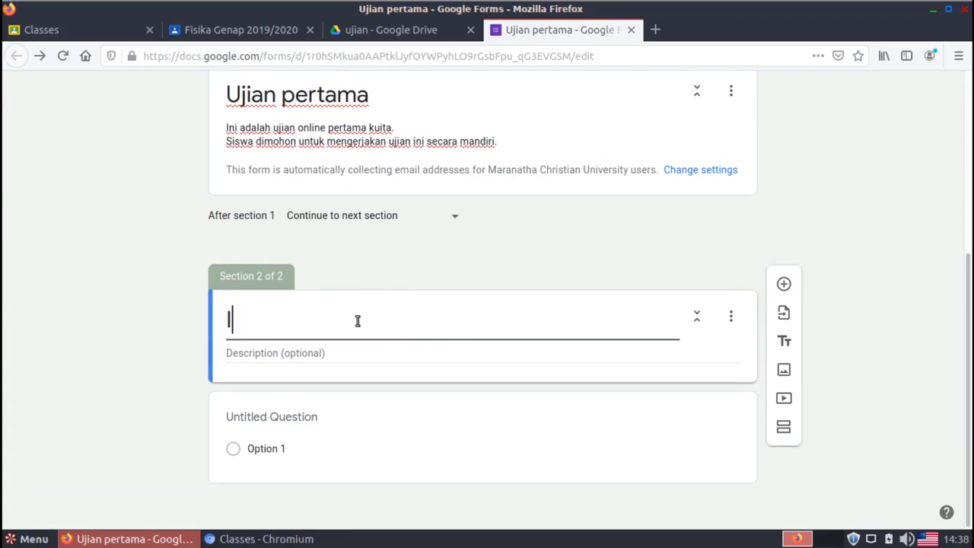
pyautogui.write('ndentitas siswa')
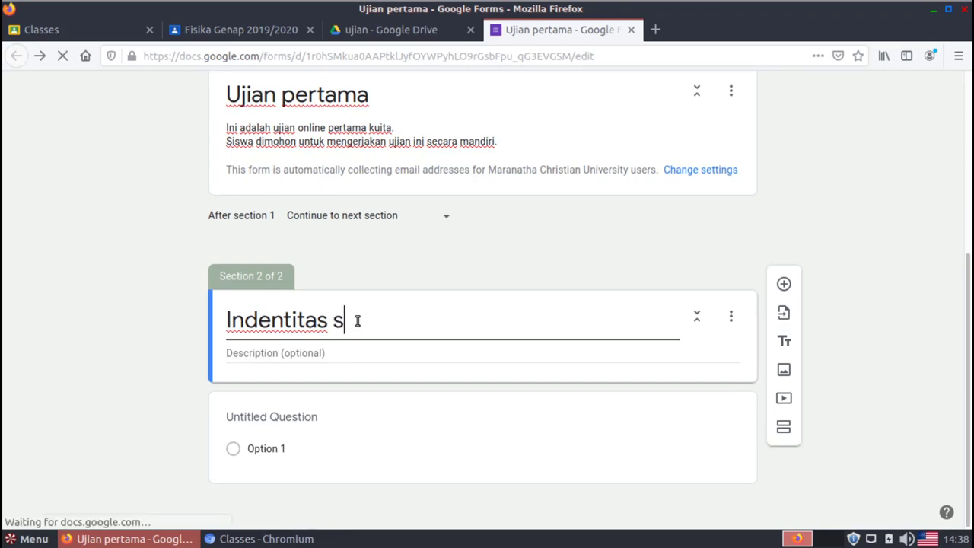
pyautogui.click(333, 359)
pyautogui.write('S')
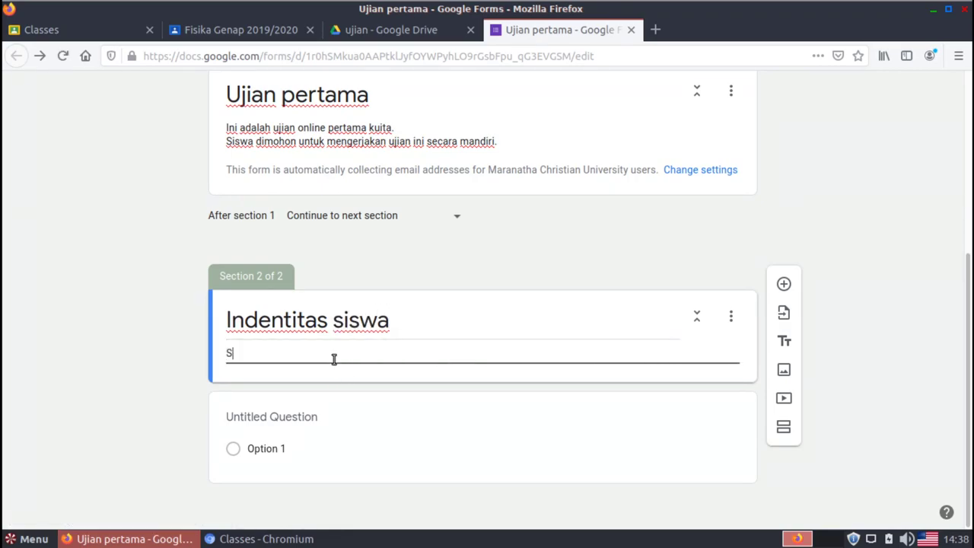
pyautogui.write('iswa dimohon untuk ')
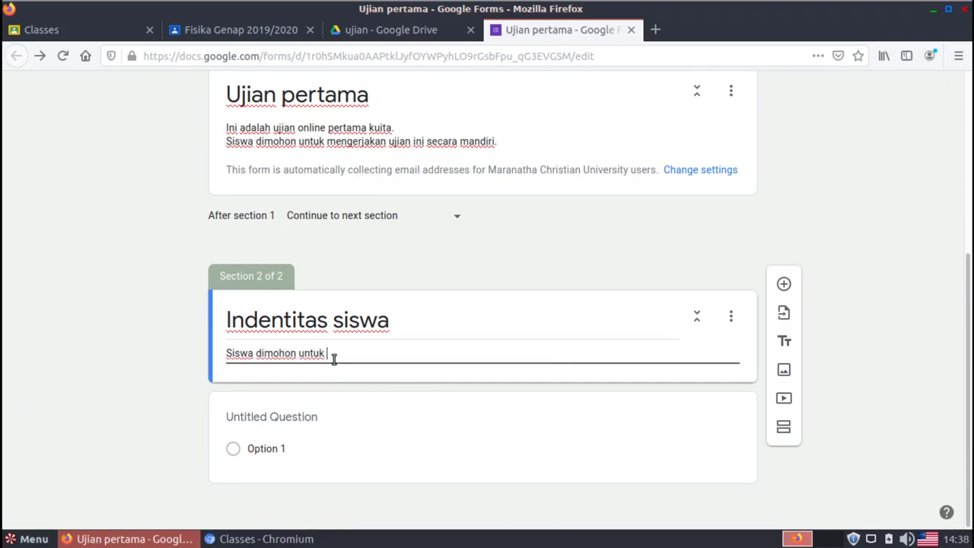
pyautogui.write('mengisi ')
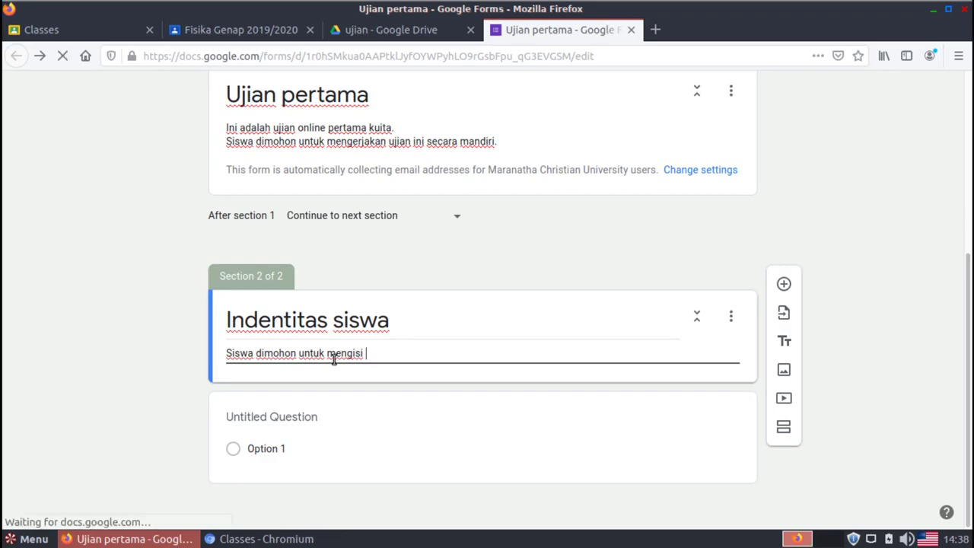
pyautogui.write('data diri')
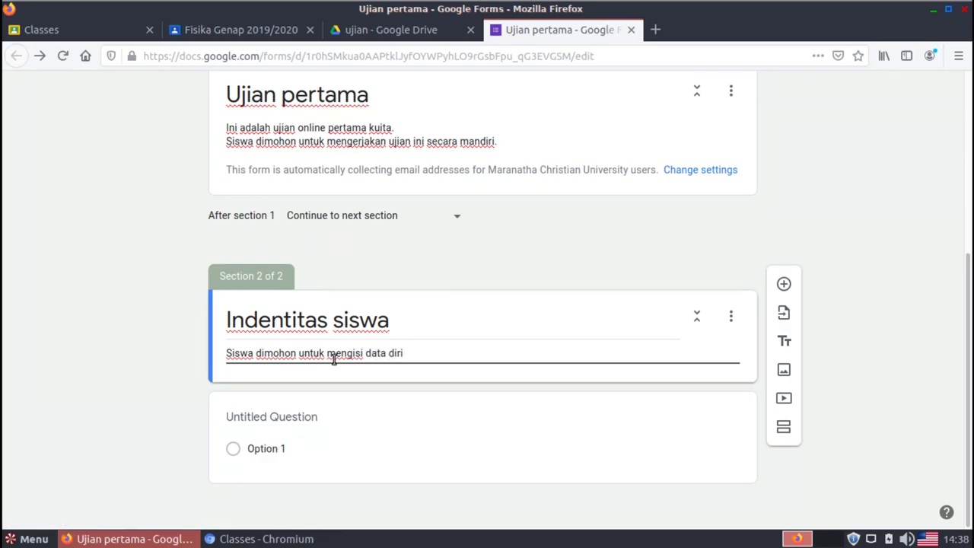
pyautogui.write('.')
pyautogui.click(873, 344)
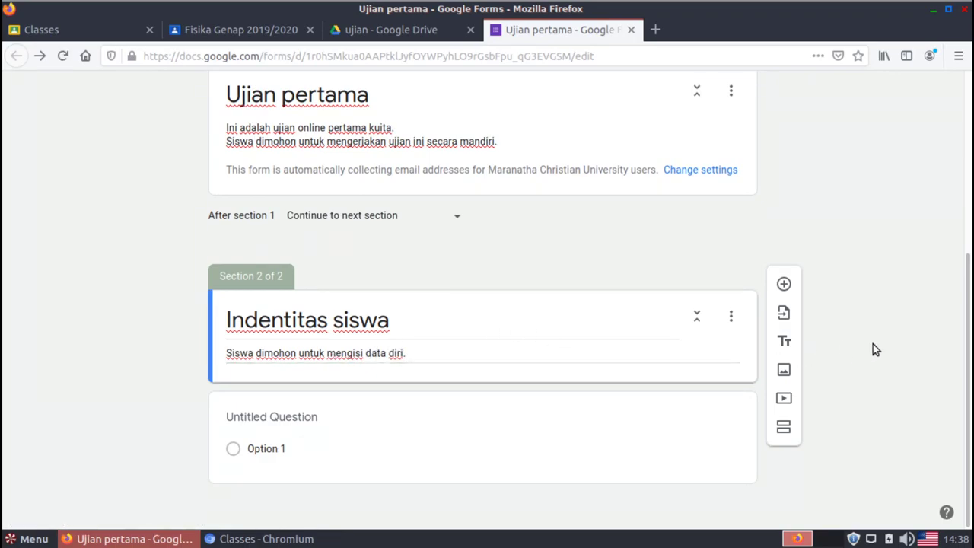
# Add the short-answer question 'Nama Lengkap Siswa' and make it required
pyautogui.click(784, 284)
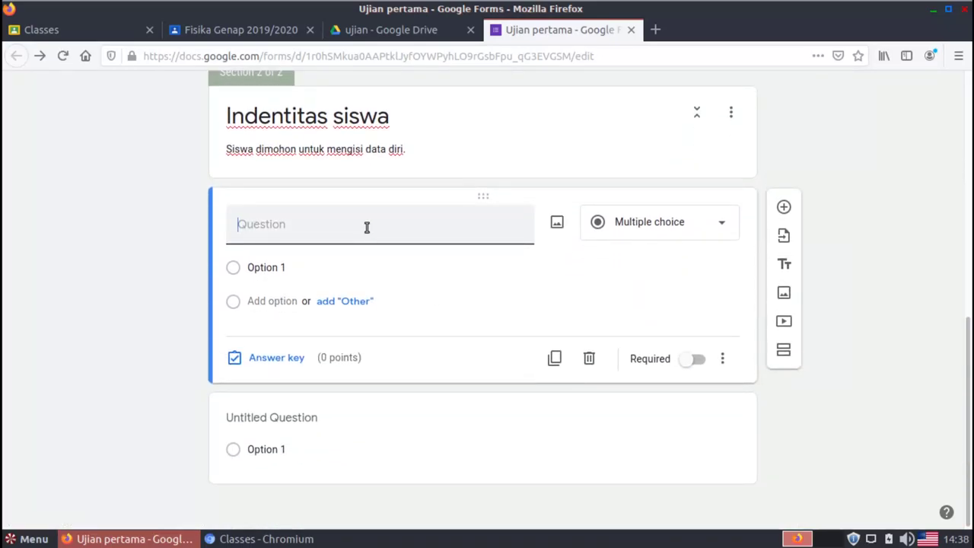
pyautogui.write('Nama Lengk')
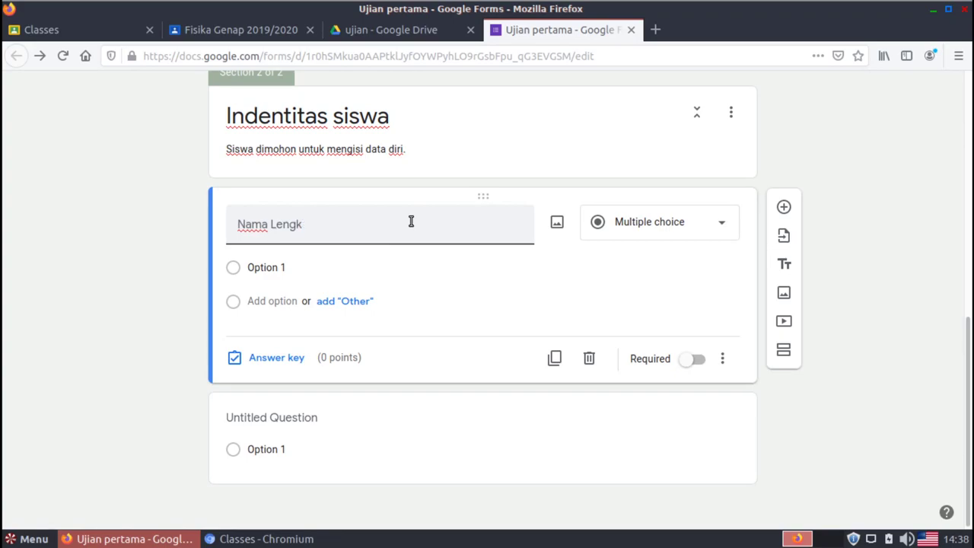
pyautogui.write('ap Sisw')
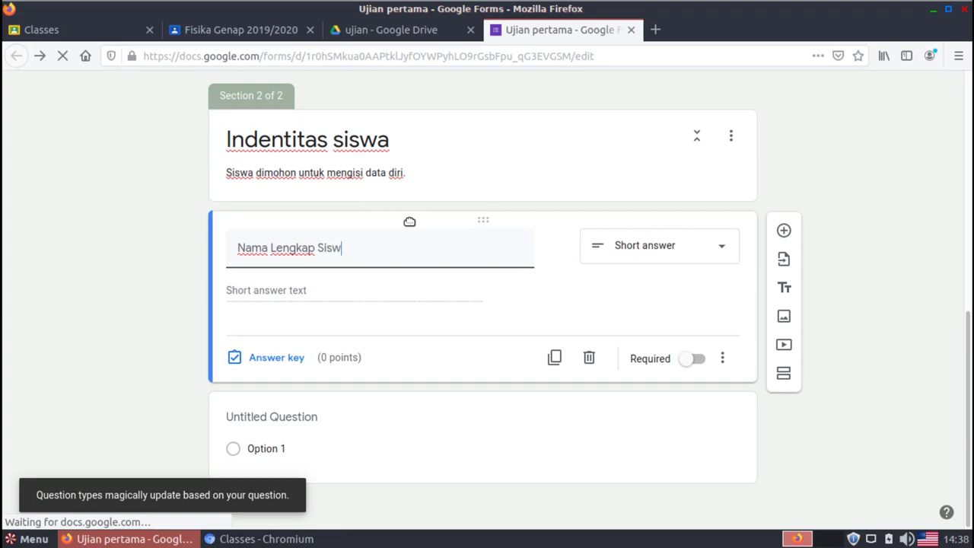
pyautogui.write('a')
pyautogui.click(663, 311)
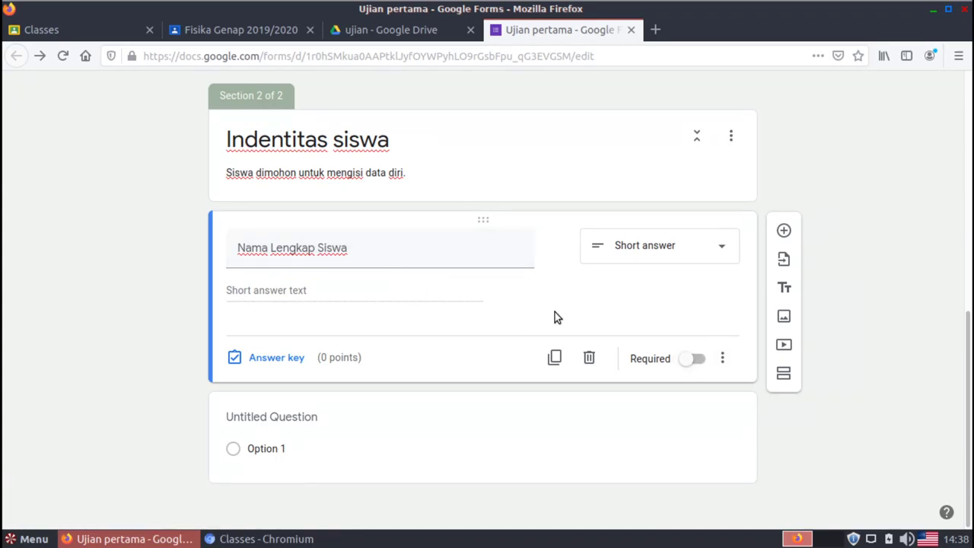
pyautogui.click(693, 359)
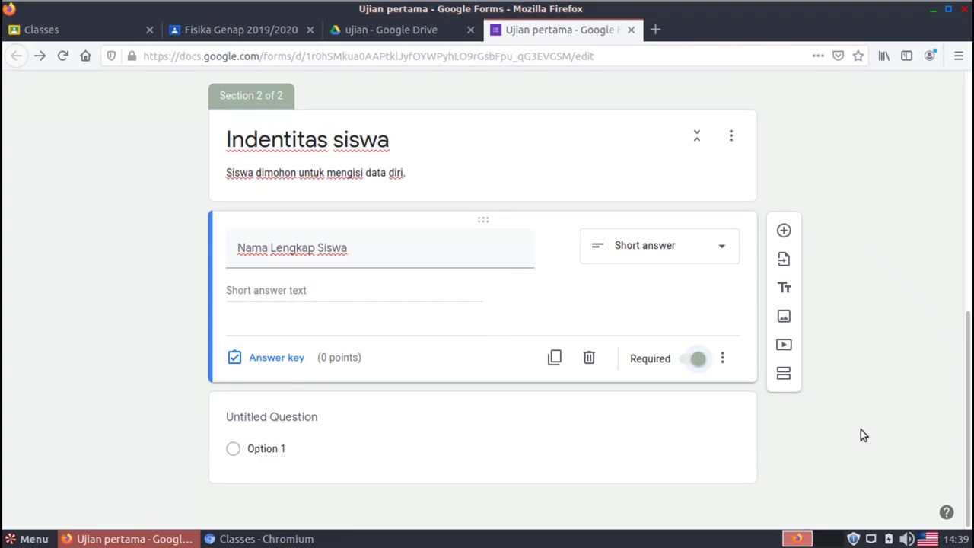
# Add a third section titled 'Soal Pilihan Ganda' and select its untitled question
pyautogui.click(785, 376)
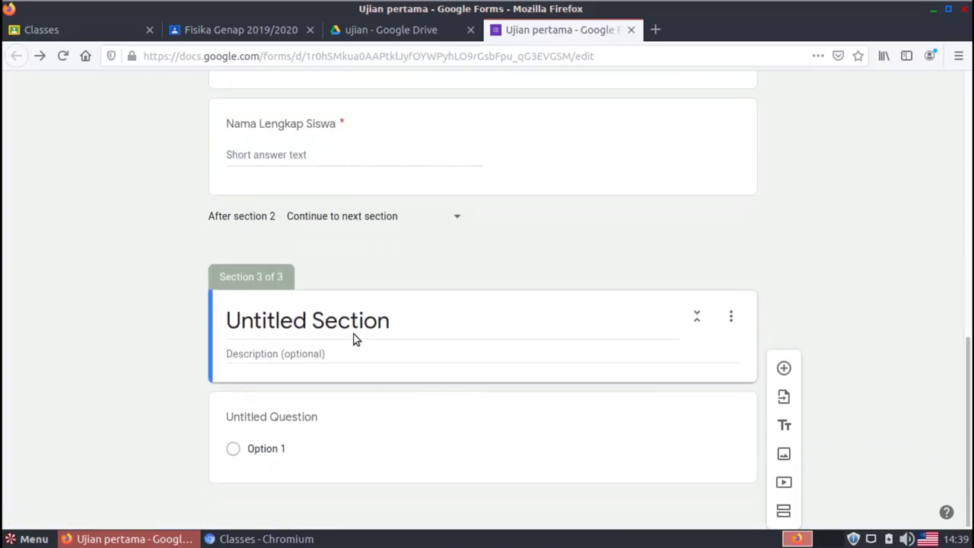
pyautogui.click(352, 329)
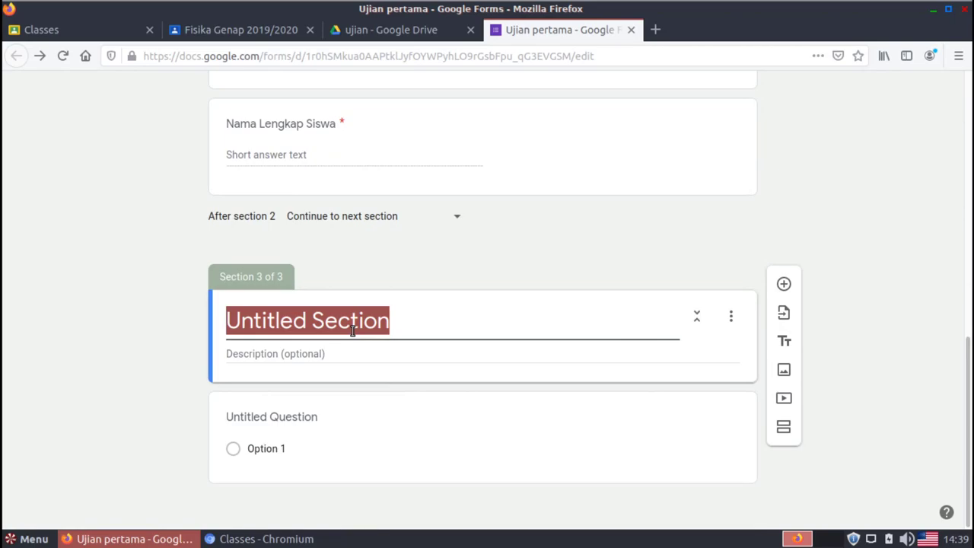
pyautogui.write('SOal')
pyautogui.press('BackSpace')
pyautogui.press('BackSpace')
pyautogui.press('BackSpace')
pyautogui.press('BackSpace')
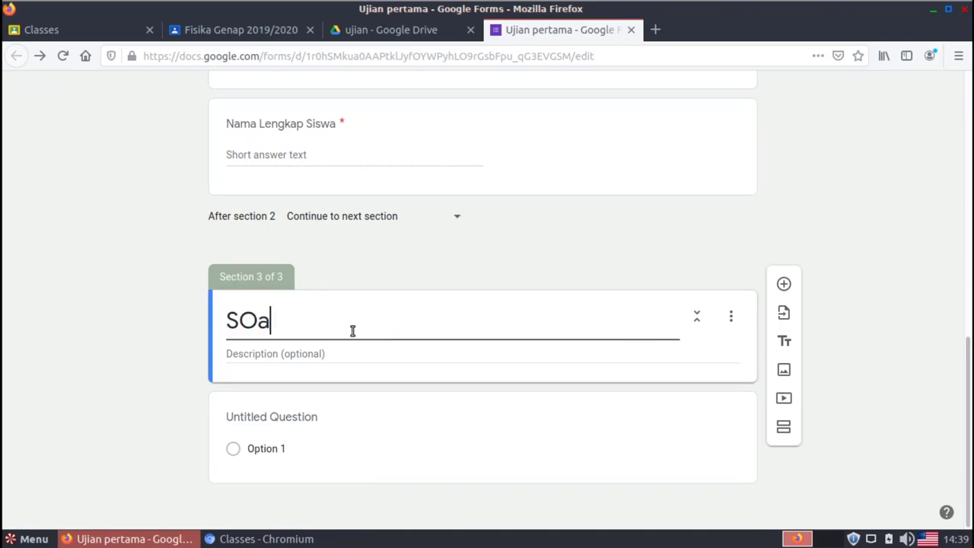
pyautogui.write('oal P')
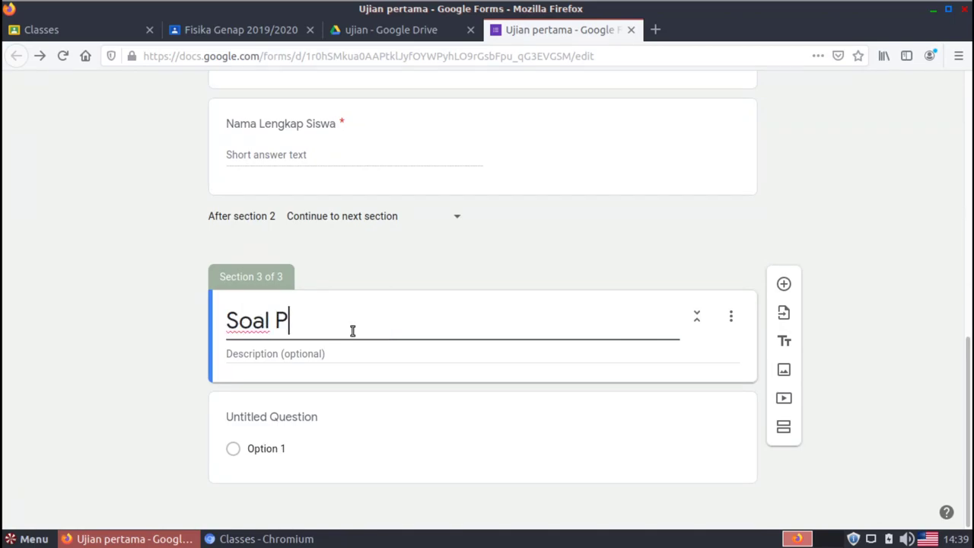
pyautogui.write('ilihan Ganda')
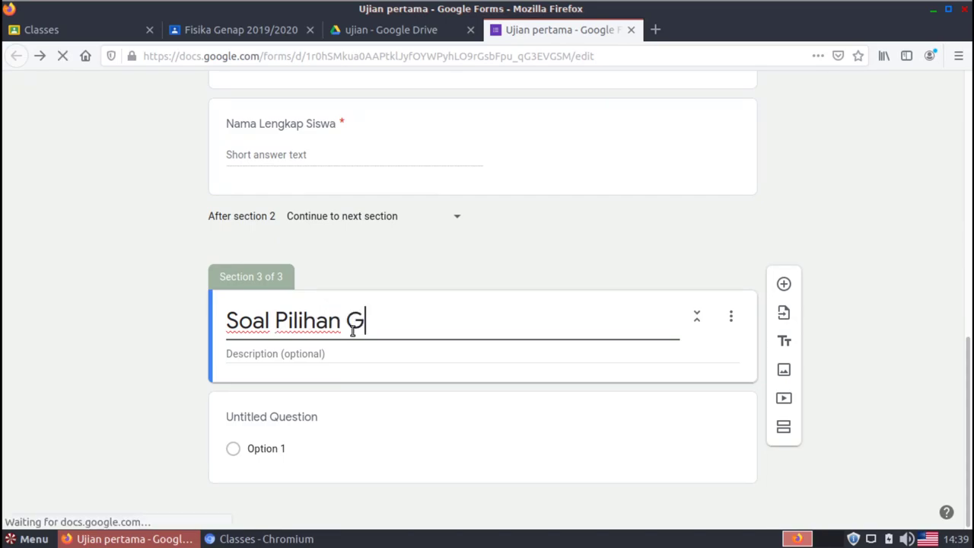
pyautogui.click(133, 415)
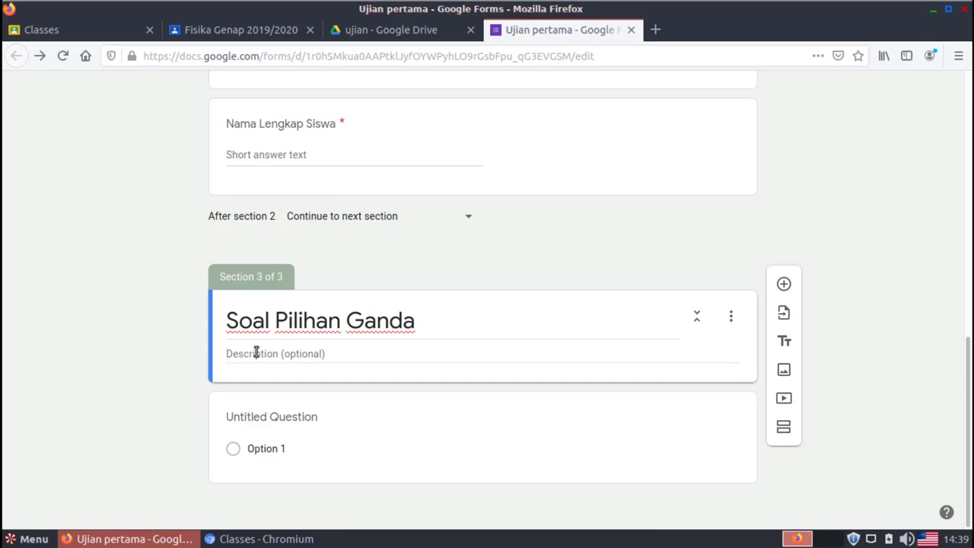
pyautogui.click(295, 418)
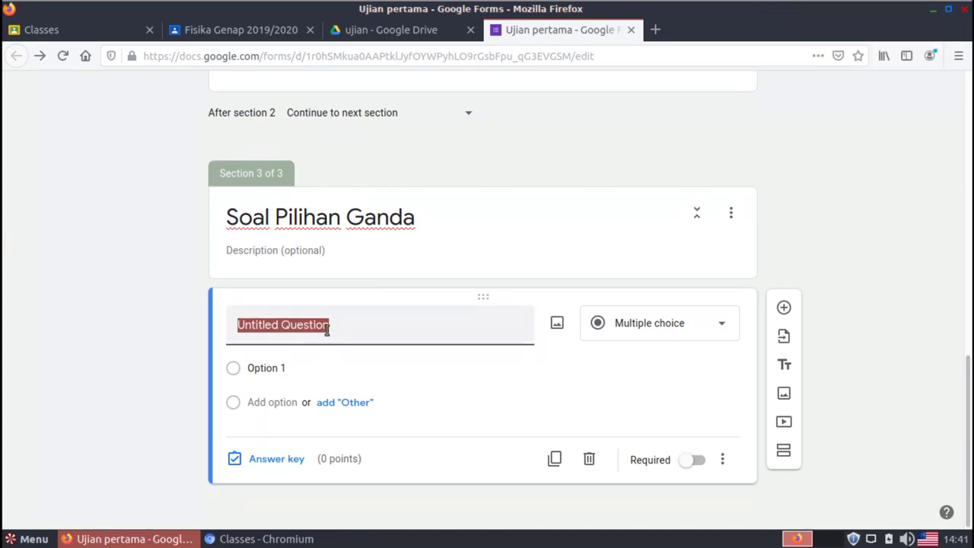
# Enter the question 'Ketika kita melempar batu ke atas, maka batu akan jatuh ke bawah… hukum fisika apa?'
pyautogui.write('Ketika kita ')
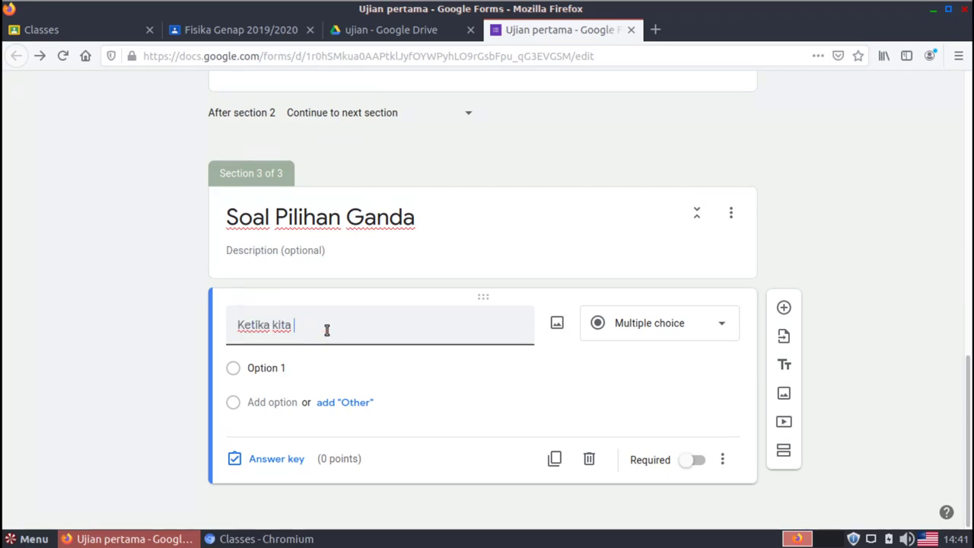
pyautogui.write('melempar b')
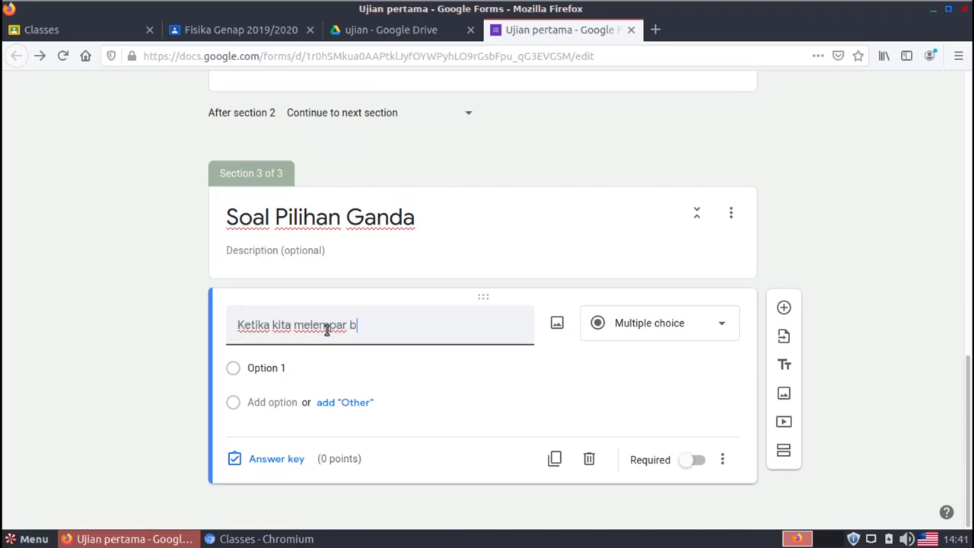
pyautogui.write('atu k')
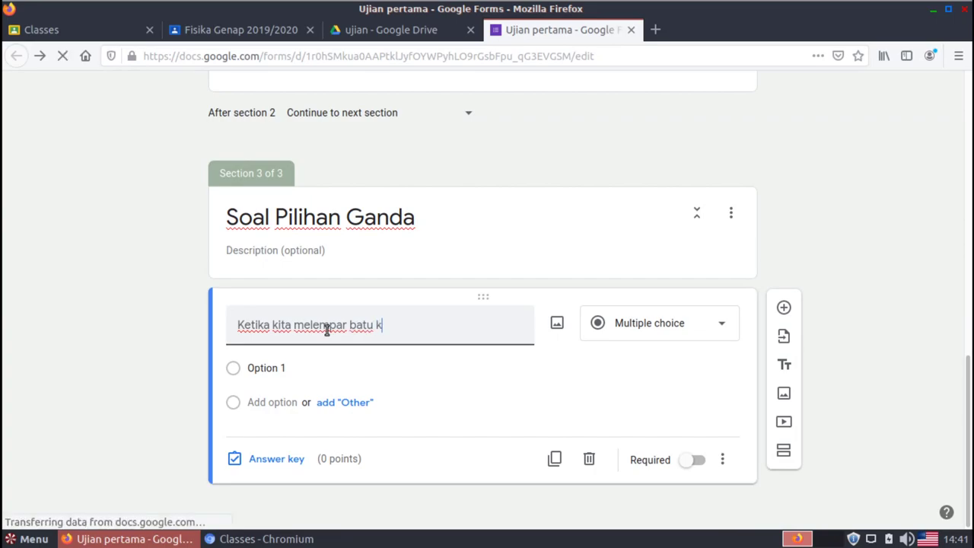
pyautogui.write('e atas, ma')
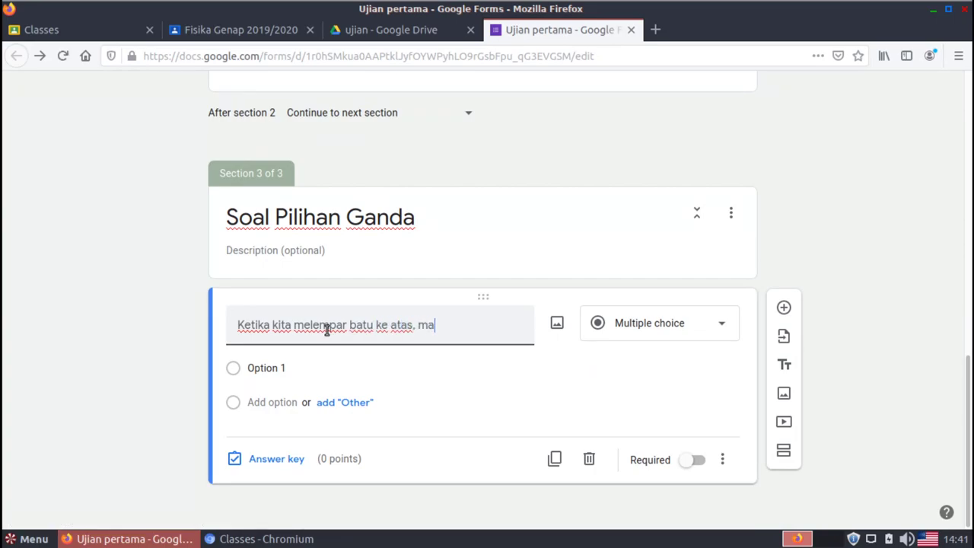
pyautogui.write('ka batu ak')
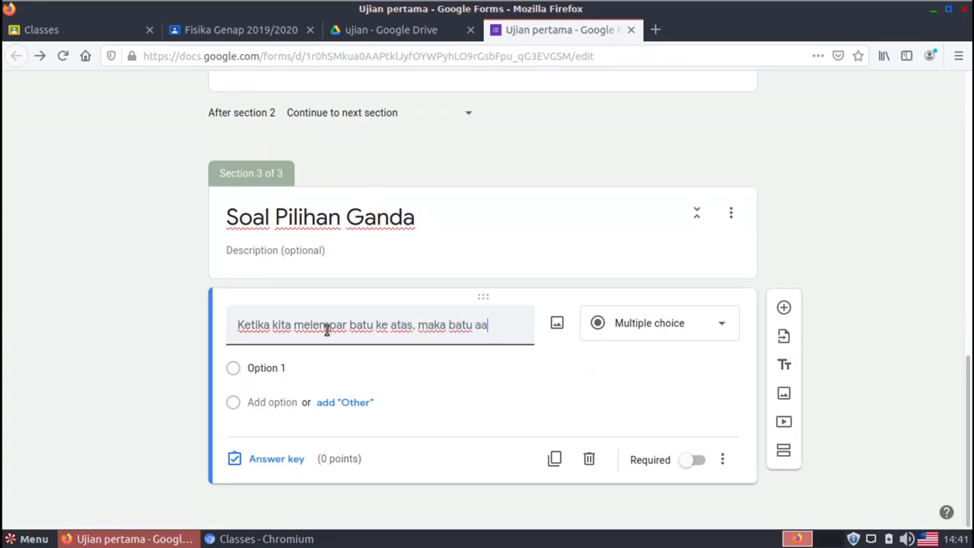
pyautogui.press('BackSpace')
pyautogui.write('kan jatuh ke bawa')
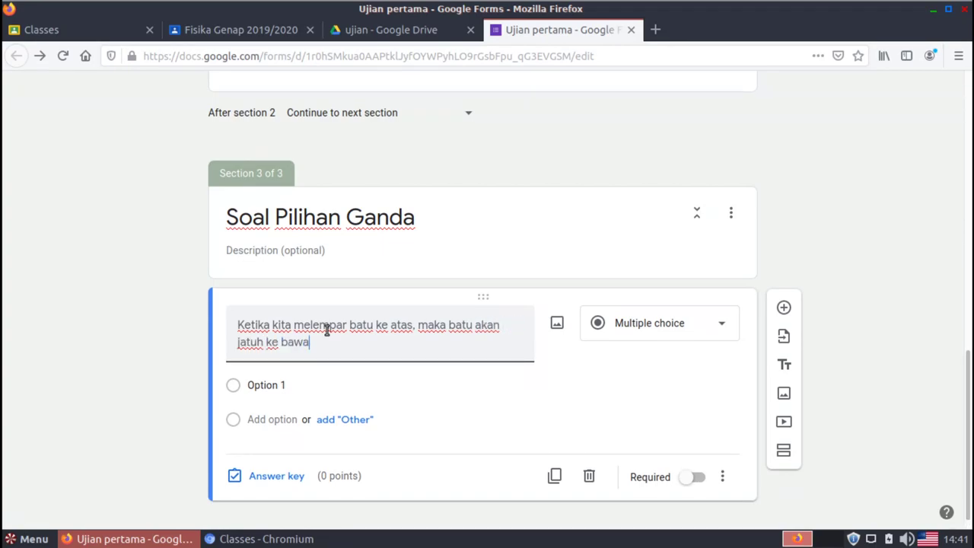
pyautogui.write('h. Fenomena s')
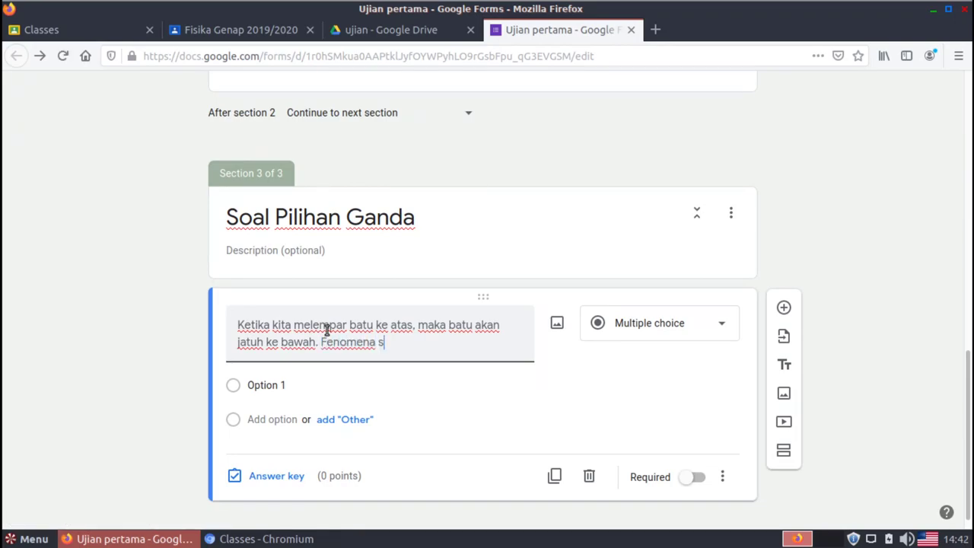
pyautogui.write('emacam ini sesua')
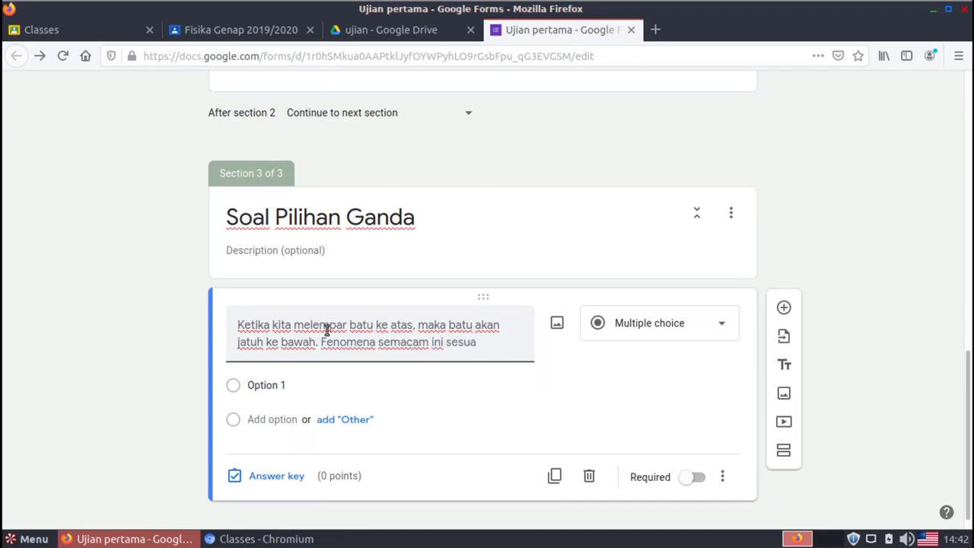
pyautogui.write('i dengan huk')
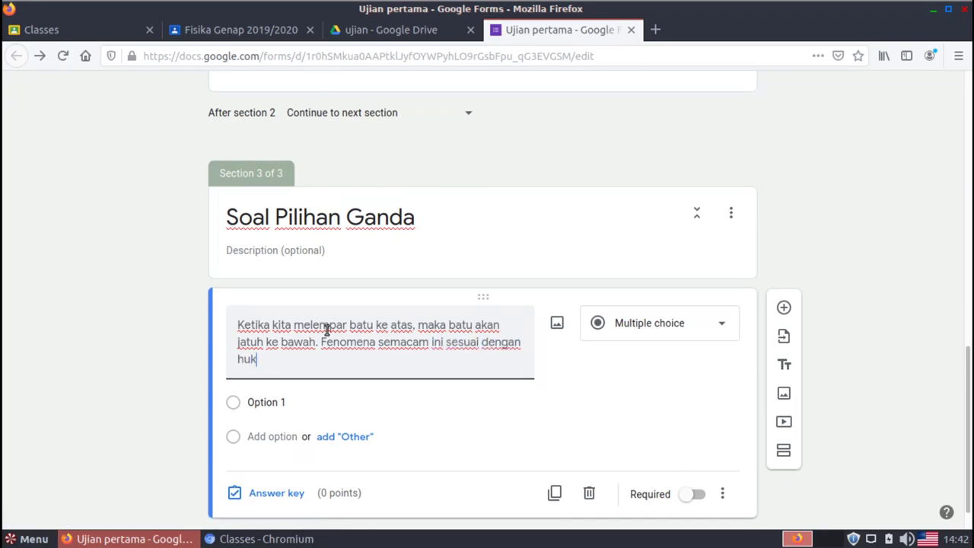
pyautogui.write('um fisika apa?')
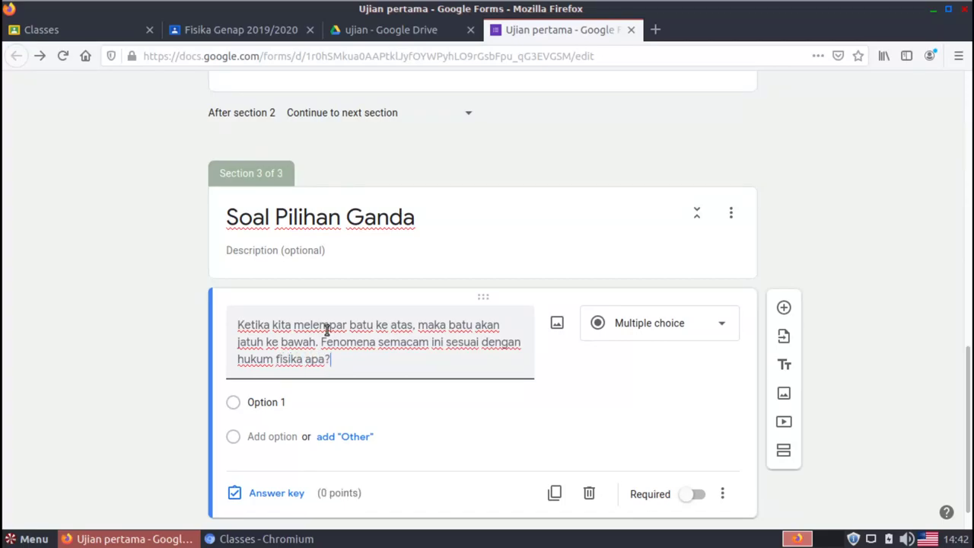
pyautogui.click(280, 402)
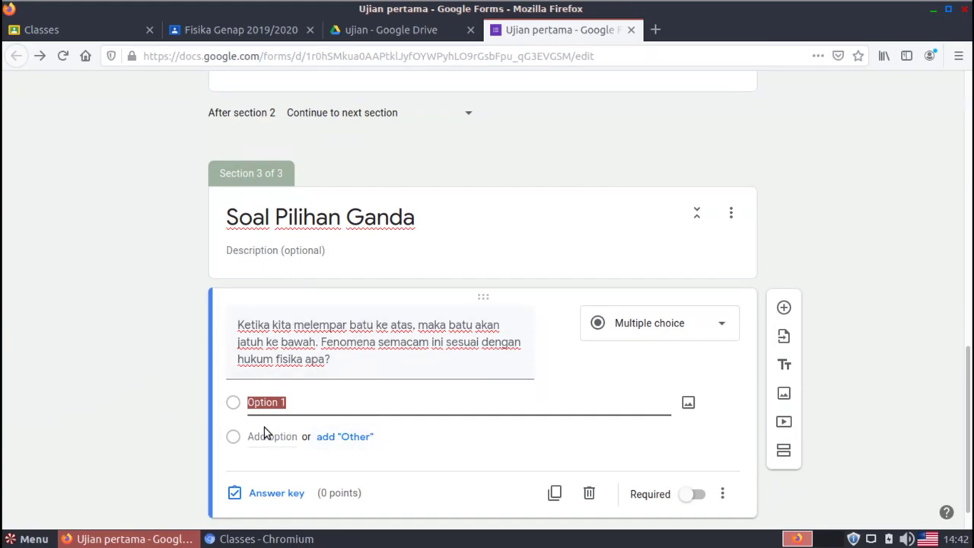
# Fill in options hukum gravitasi, hukum rotasi, hukum kecepatan and hukum karma
pyautogui.write('huk')
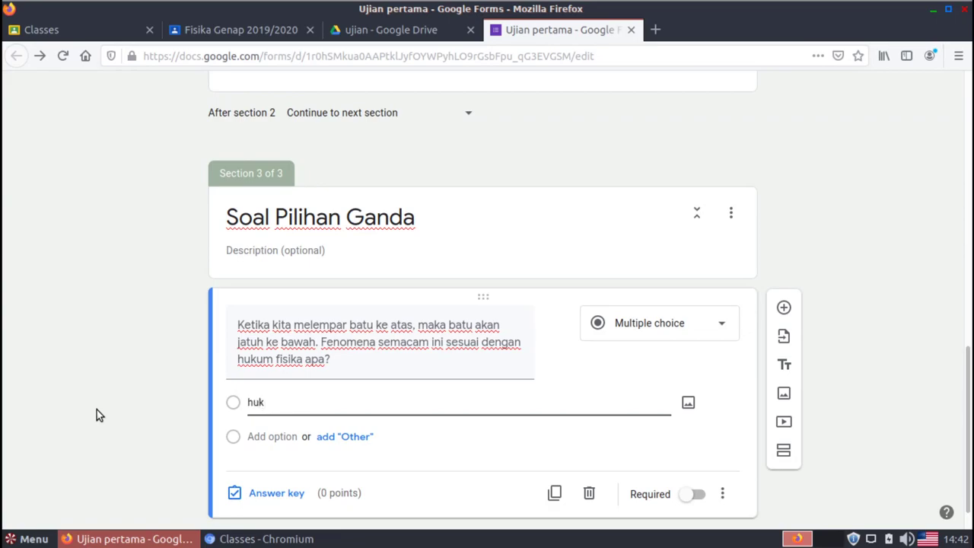
pyautogui.write('um gravitasi')
pyautogui.click(282, 436)
pyautogui.write('huku')
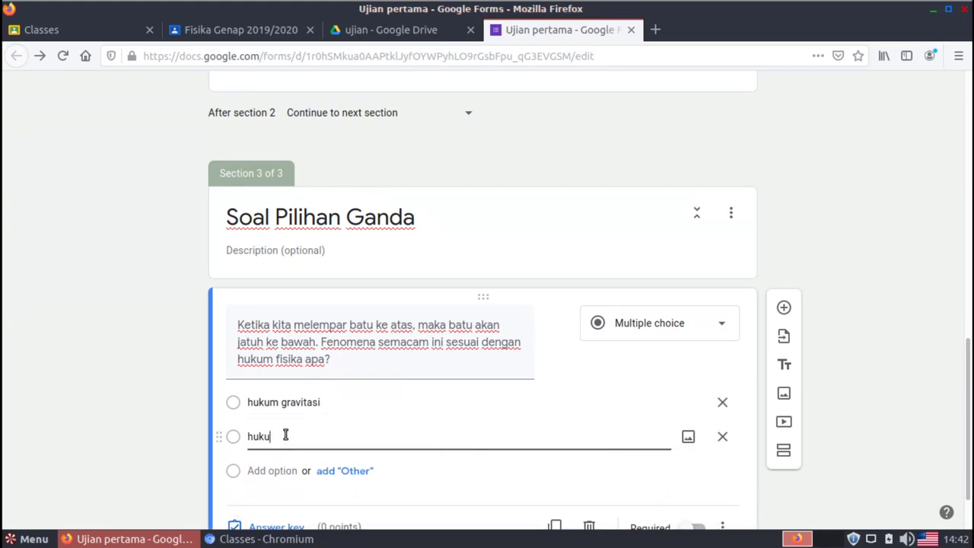
pyautogui.write('m rotasi')
pyautogui.click(272, 472)
pyautogui.write('hu')
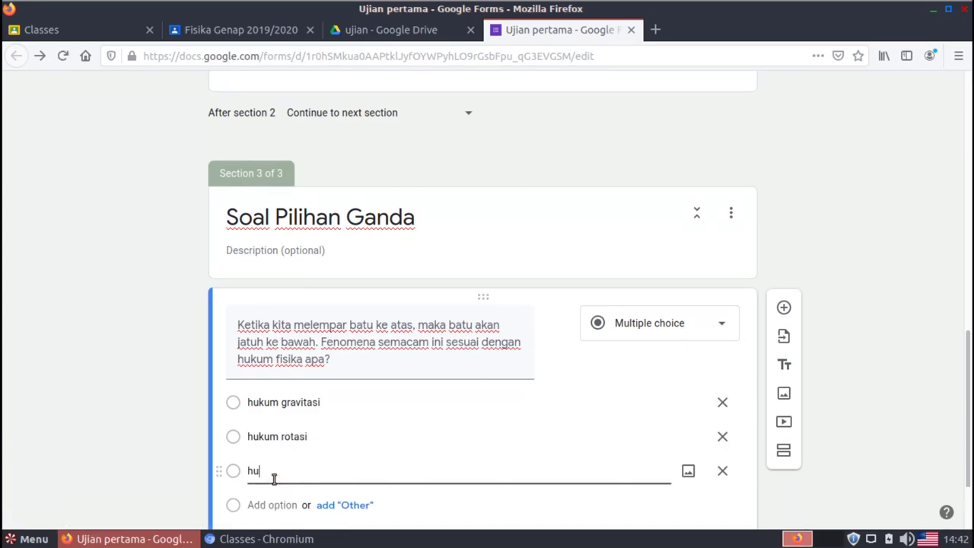
pyautogui.write('kum kecepatan')
pyautogui.click(280, 501)
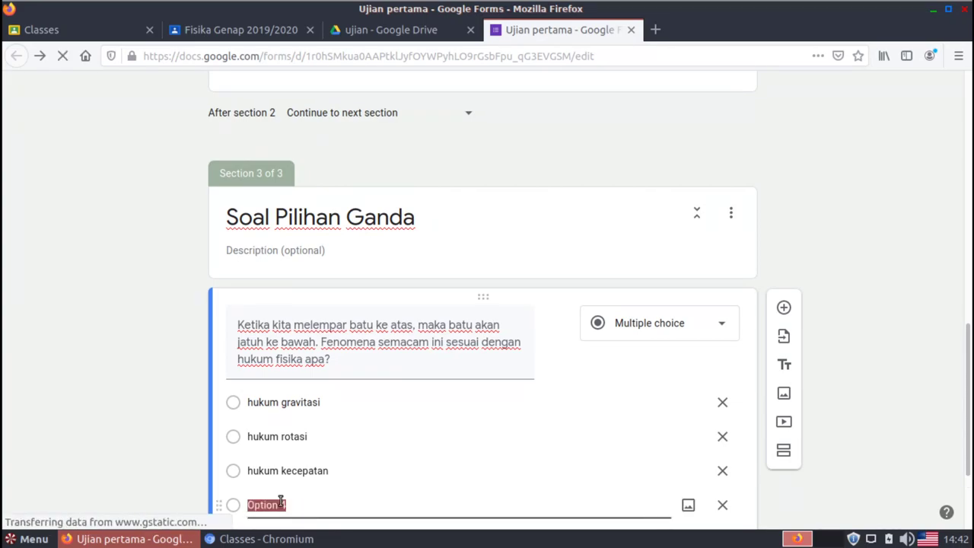
pyautogui.write('hukum')
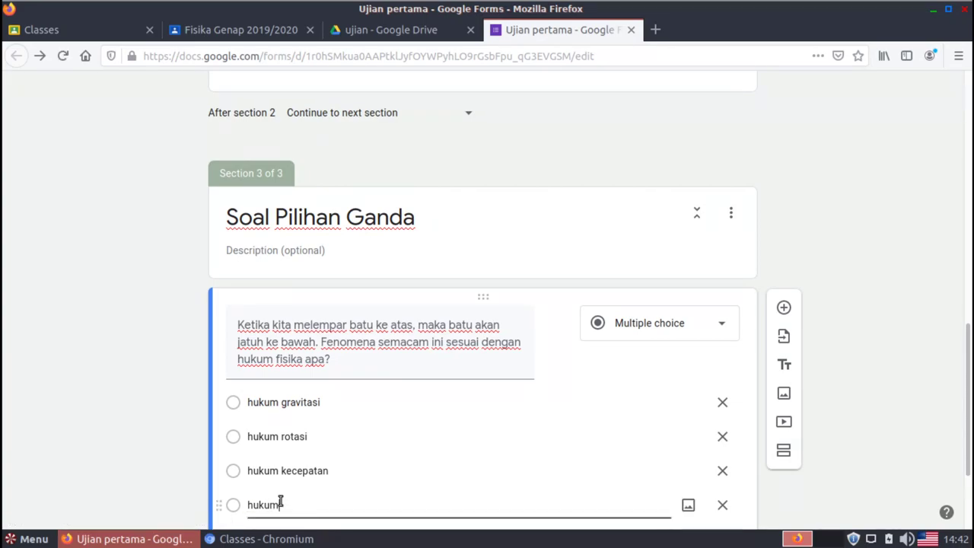
pyautogui.write(' karma')
pyautogui.click(119, 421)
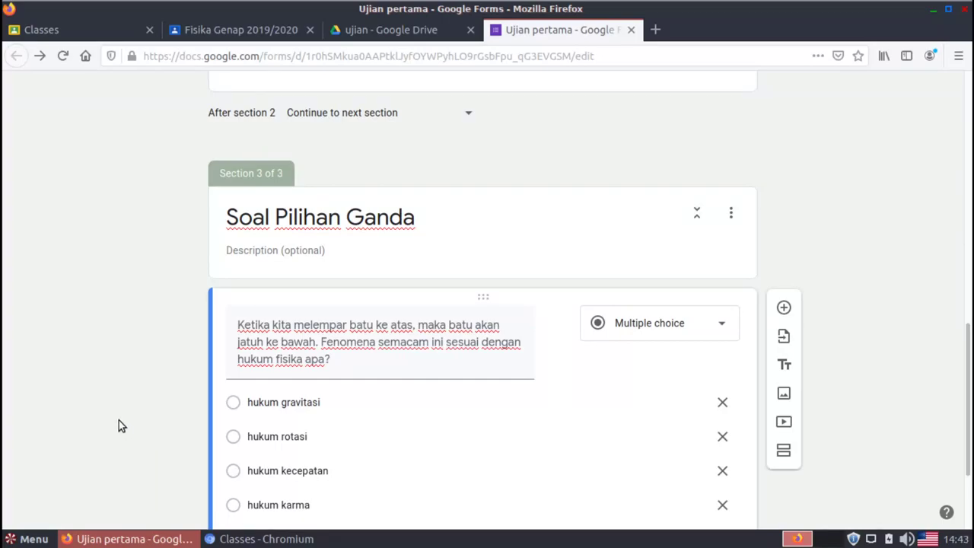
pyautogui.scroll(-2, 969, 414)
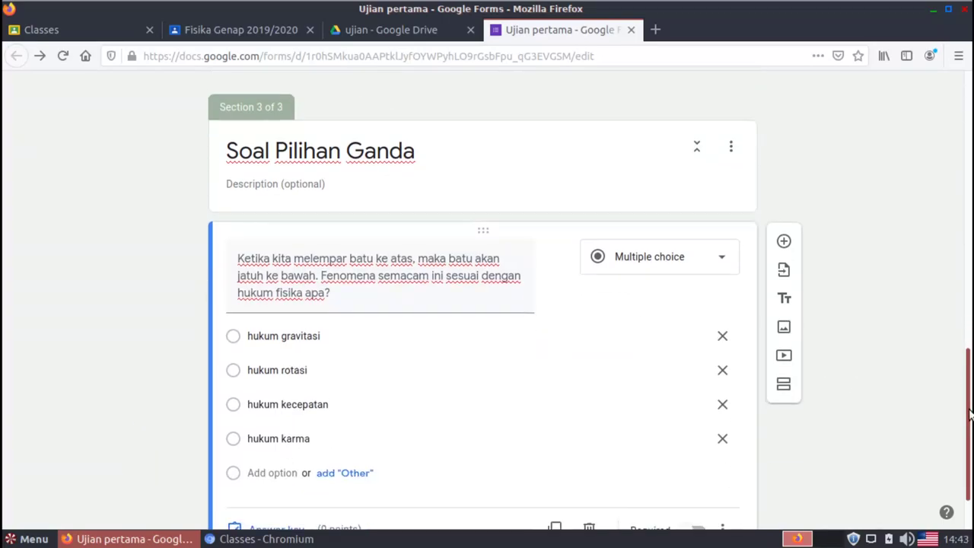
pyautogui.scroll(-2, 968, 413)
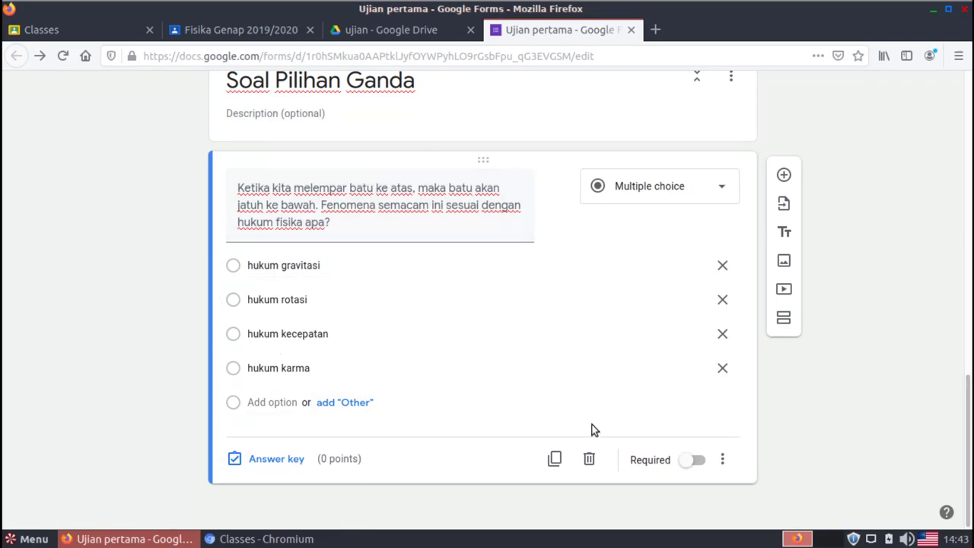
# Mark the falling-stone question as required, leaving its extra settings unchanged
pyautogui.click(700, 465)
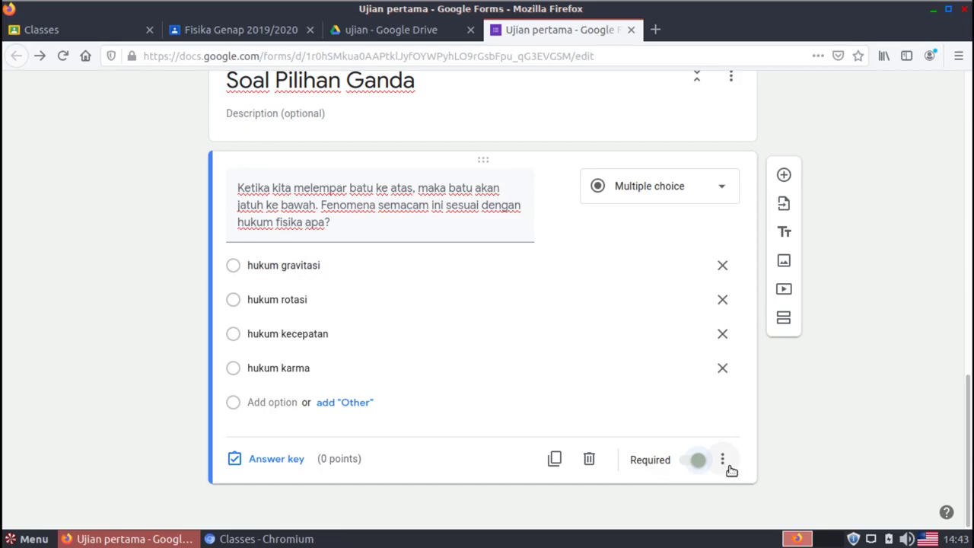
pyautogui.click(723, 462)
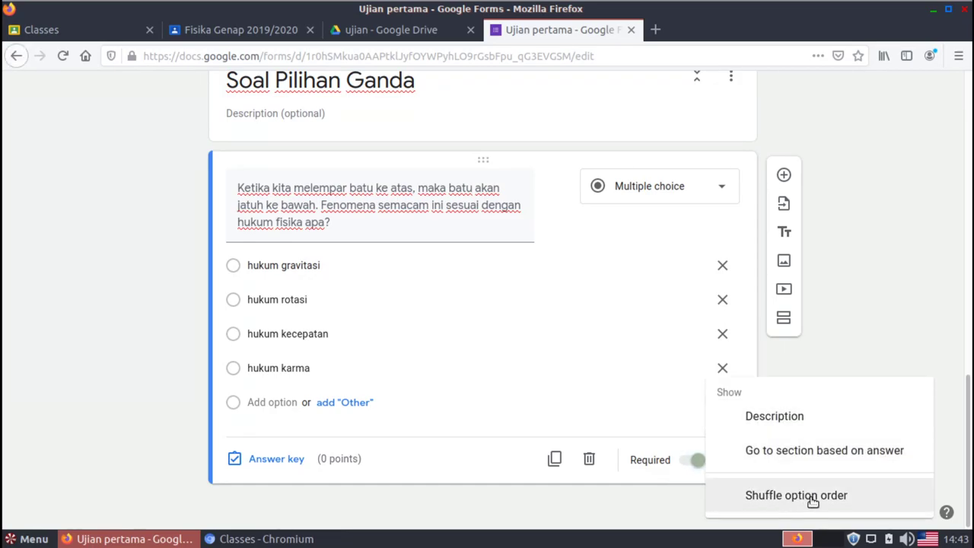
pyautogui.click(857, 495)
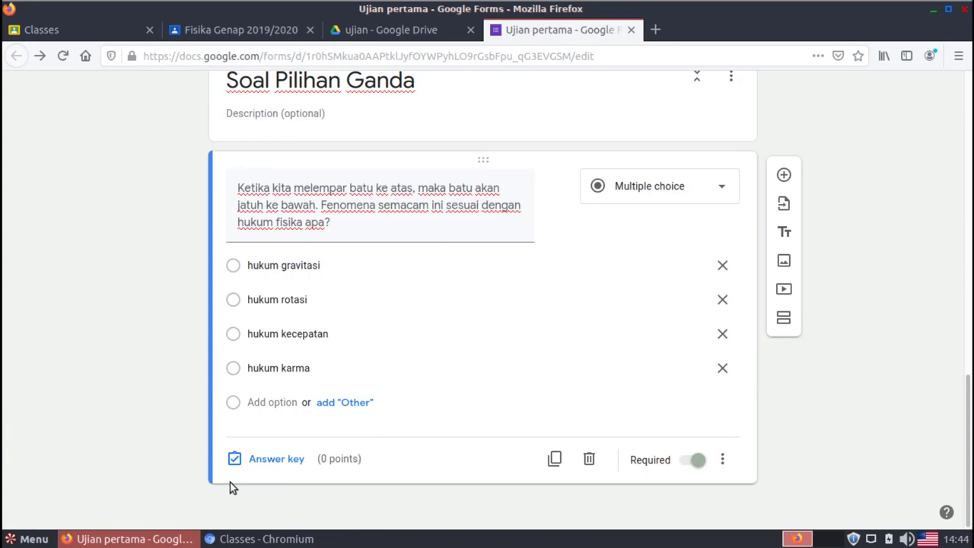
# In the answer key, mark hukum gravitasi correct and set the question to 25 points
pyautogui.click(280, 464)
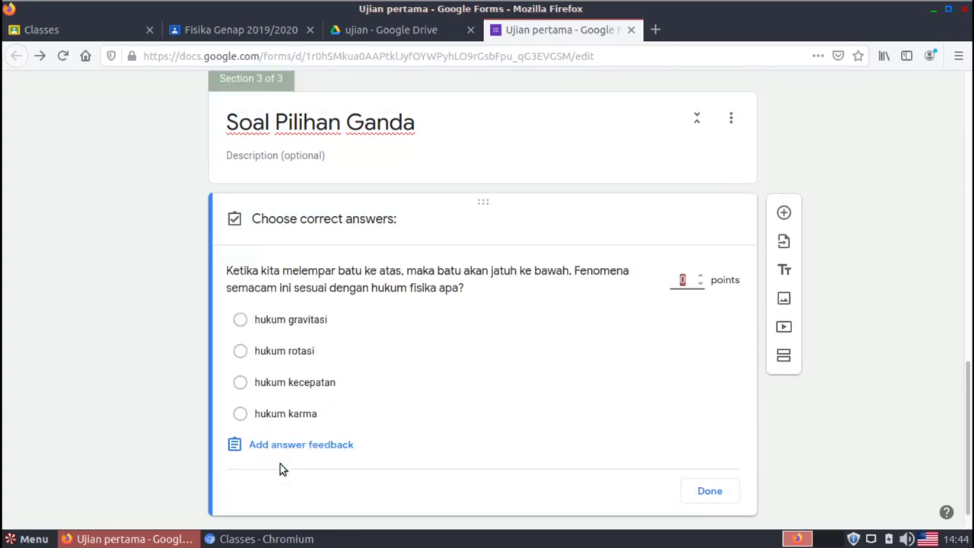
pyautogui.click(242, 320)
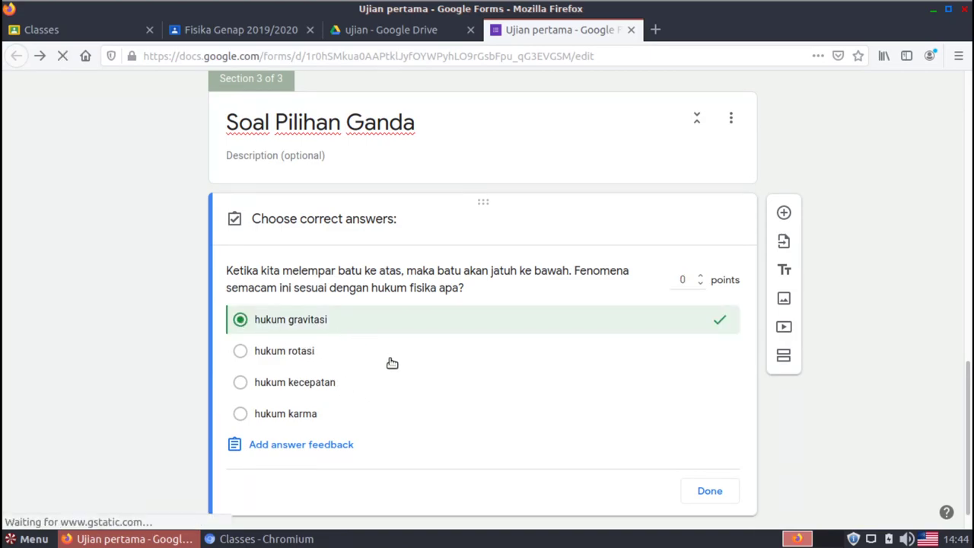
pyautogui.click(685, 280)
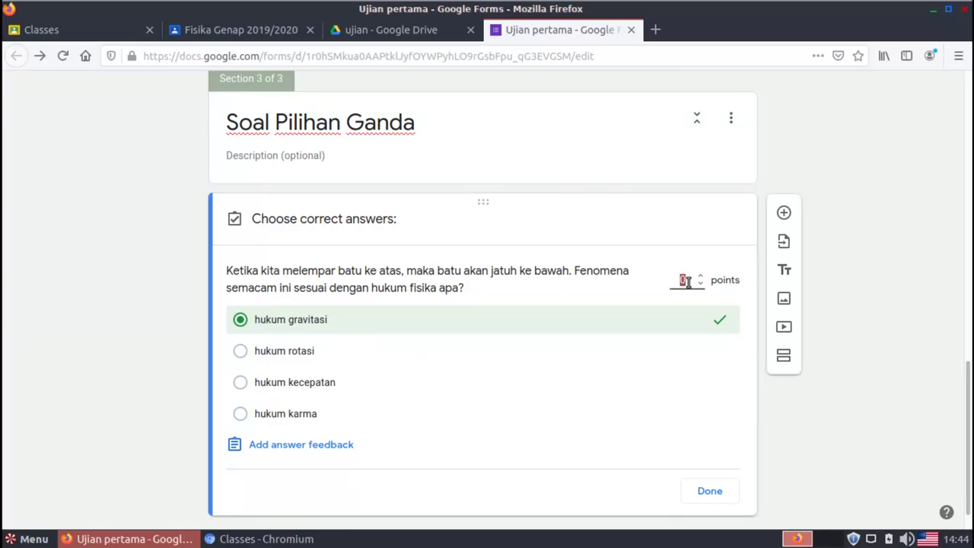
pyautogui.write('25')
# Save incorrect-answer feedback asking students to restudy sub bab 3.2 of the textbook
pyautogui.click(278, 446)
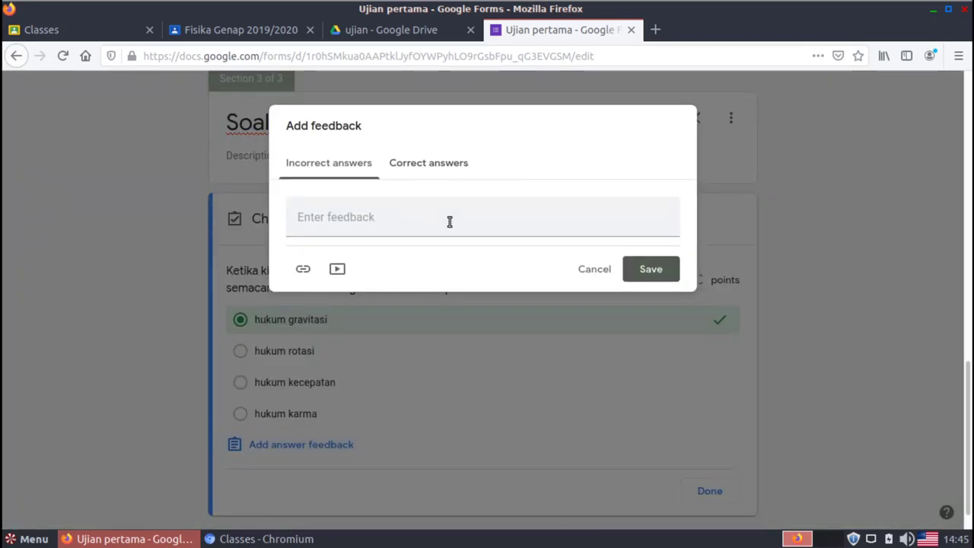
pyautogui.click(392, 214)
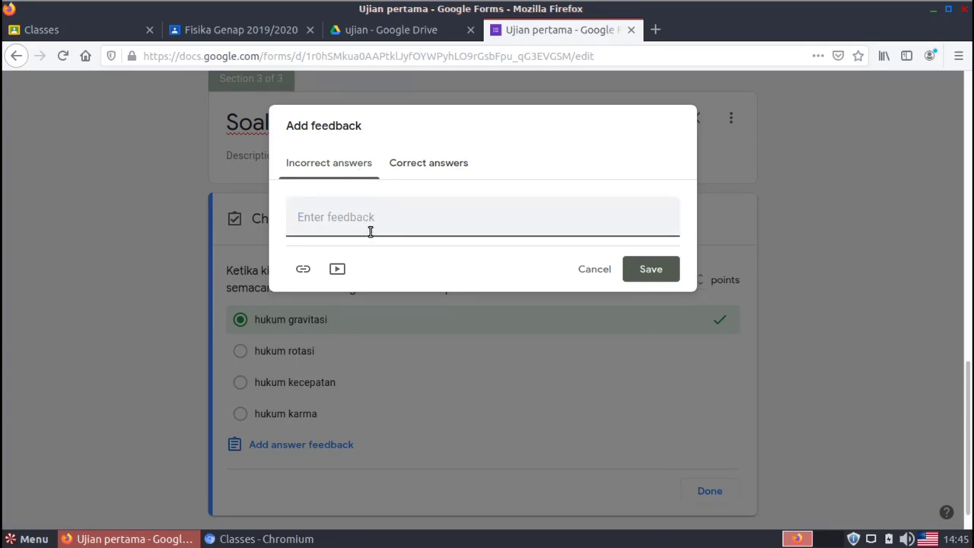
pyautogui.write('SIlakan')
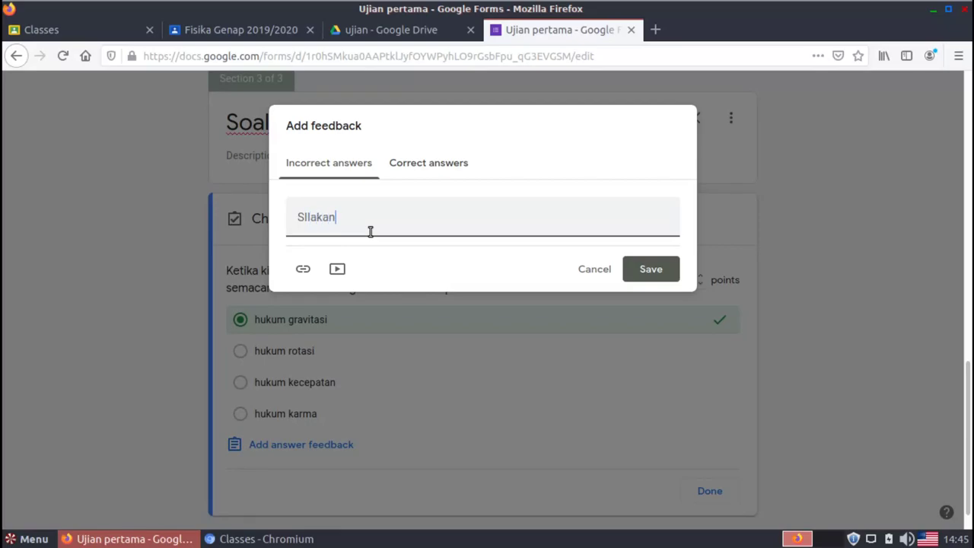
pyautogui.write(' siswa untuk')
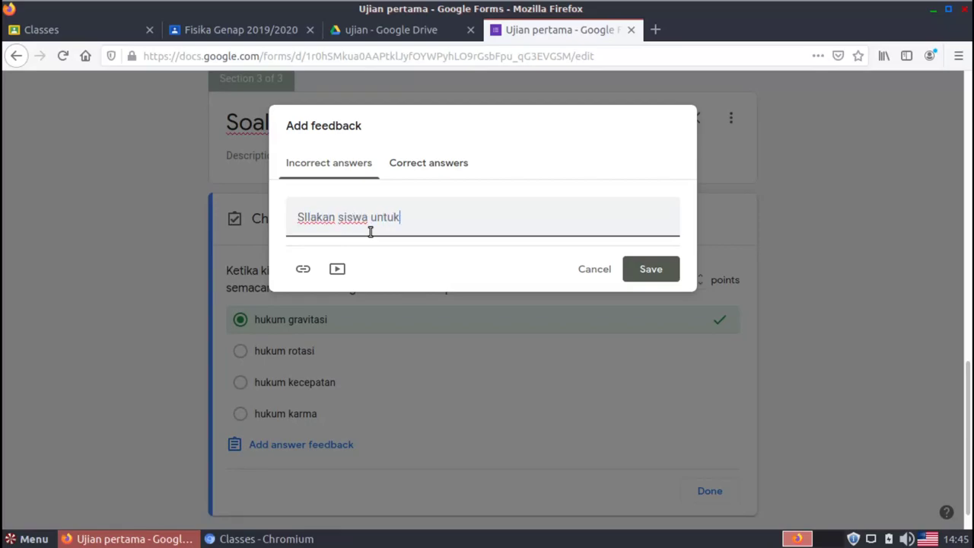
pyautogui.write(' mempelajari')
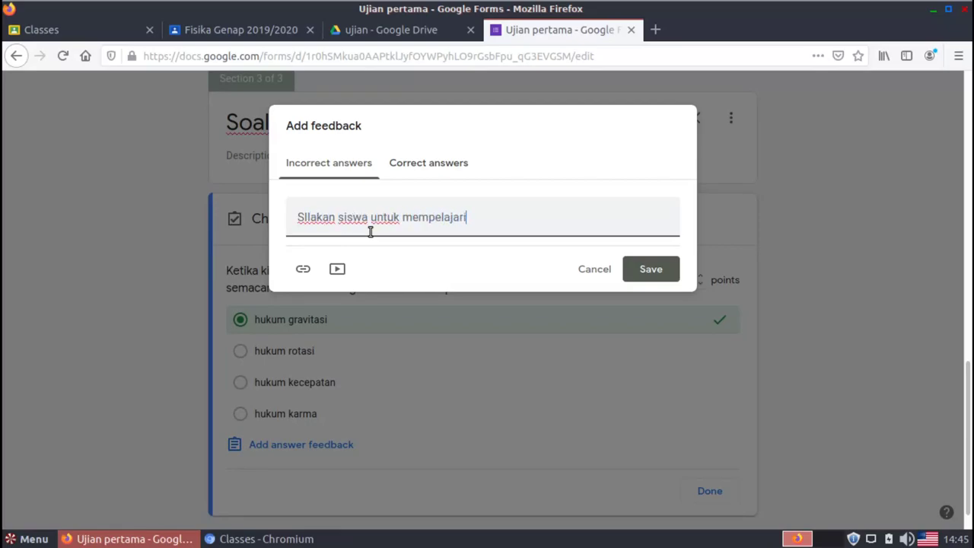
pyautogui.write(' kembali susb')
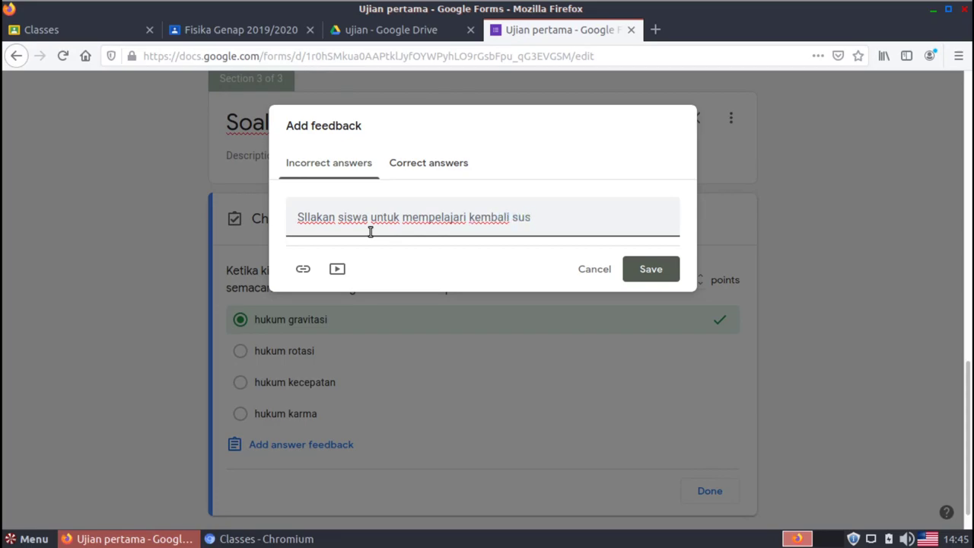
pyautogui.press('BackSpace')
pyautogui.press('BackSpace')
pyautogui.write('b bab 3.2 dari bukua')
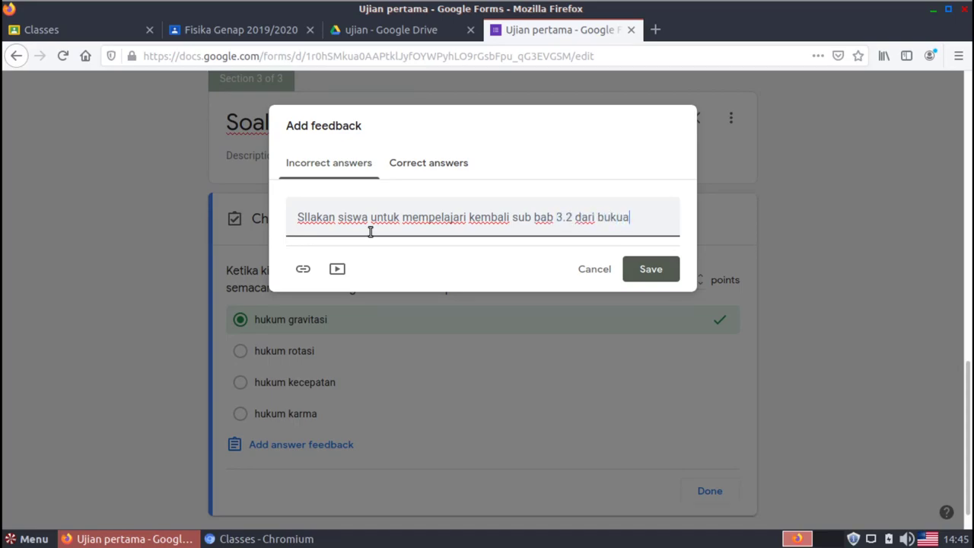
pyautogui.press('BackSpace')
pyautogui.write('aj')
pyautogui.press('BackSpace')
pyautogui.write('jar yang diguna')
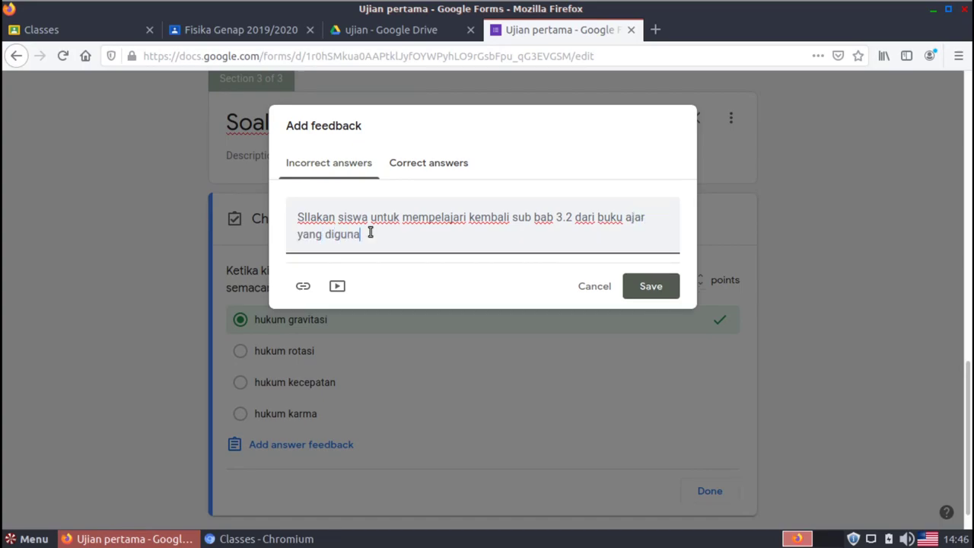
pyautogui.write('kan.')
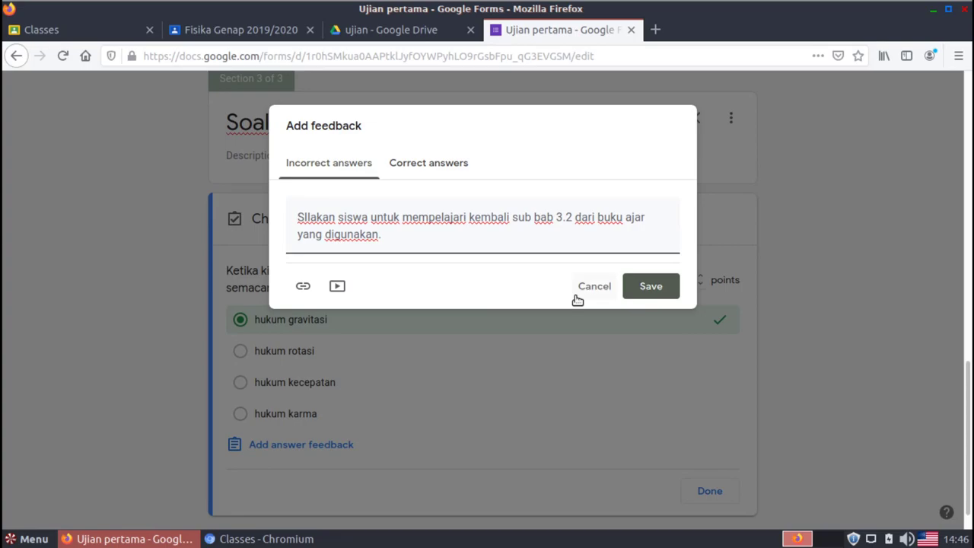
pyautogui.click(651, 288)
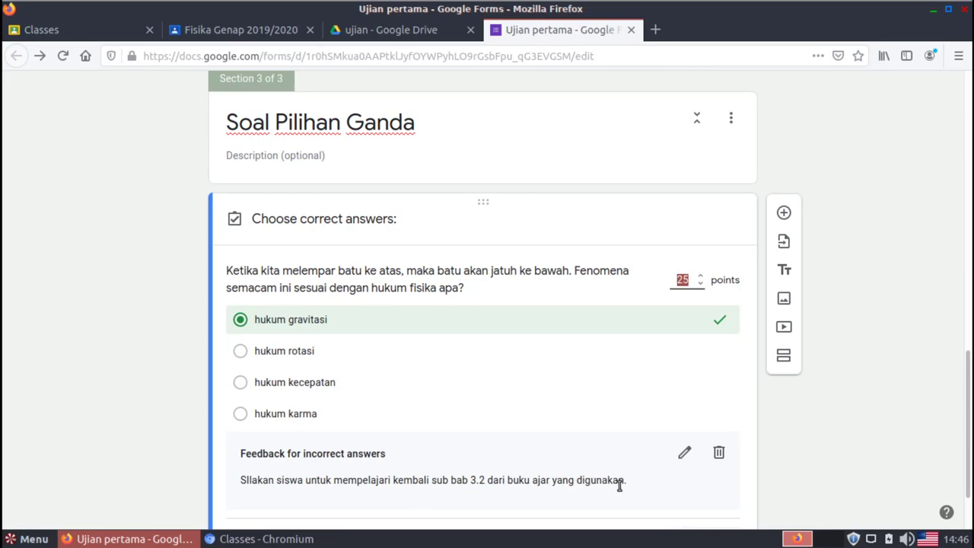
# Confirm the 25-point value and close the answer key with Done
pyautogui.click(900, 452)
pyautogui.scroll(-1, 900, 452)
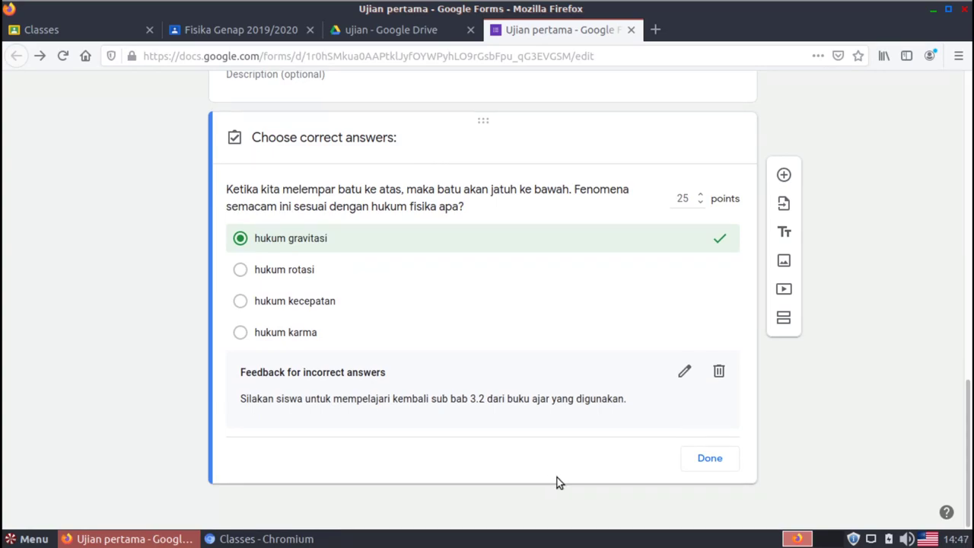
pyautogui.click(718, 461)
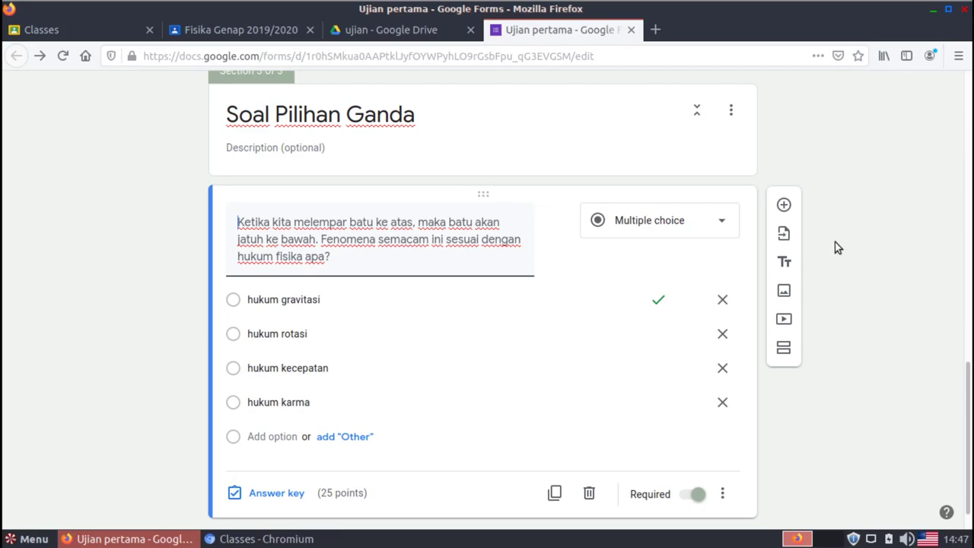
# Add a Checkboxes question 'Manakah dari tokoh berikut ini yang merupakan seorang fisikawan'
pyautogui.click(784, 204)
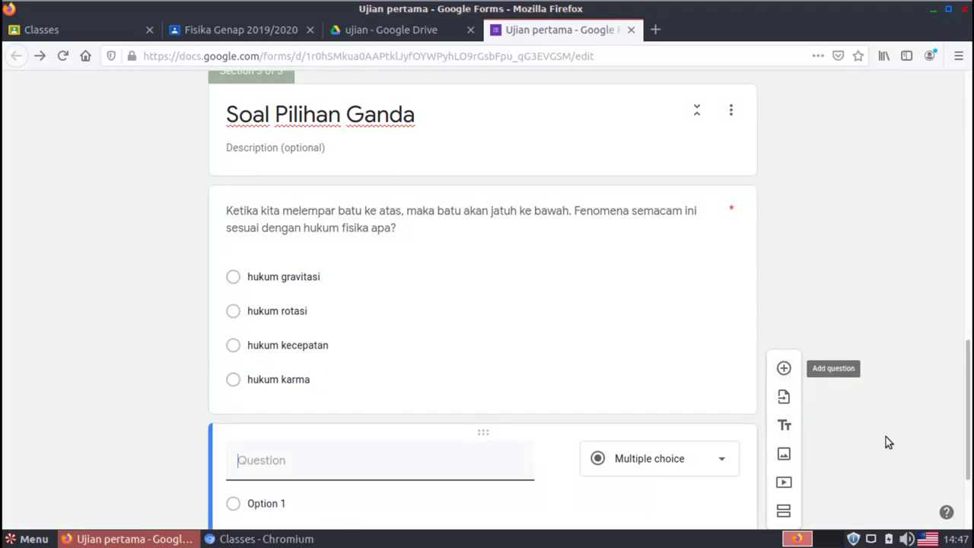
pyautogui.scroll(-3, 957, 396)
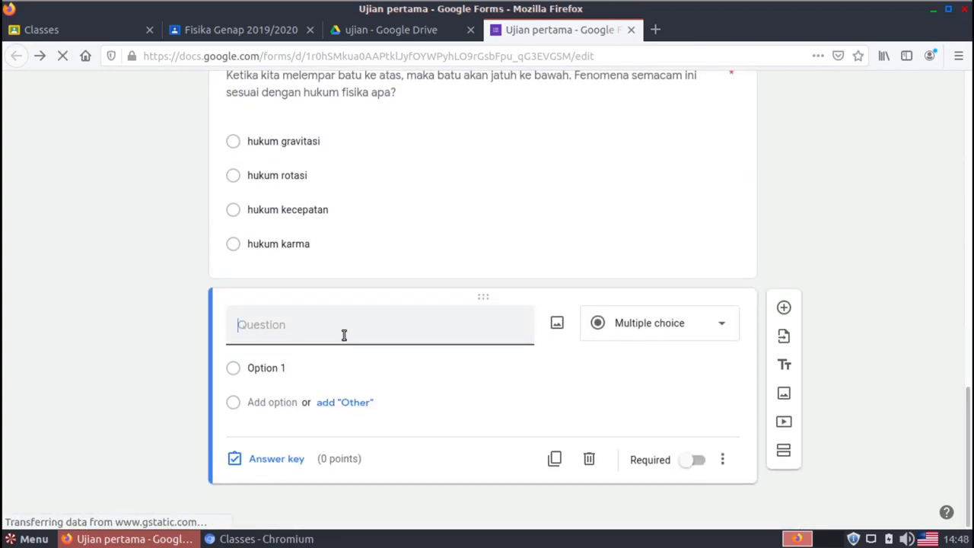
pyautogui.write('Manaka')
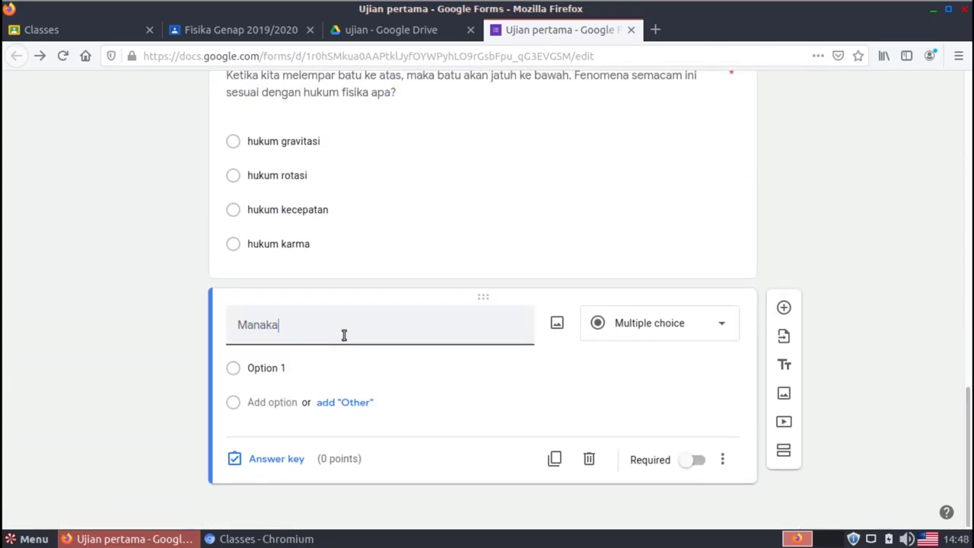
pyautogui.write('h dari tokoh')
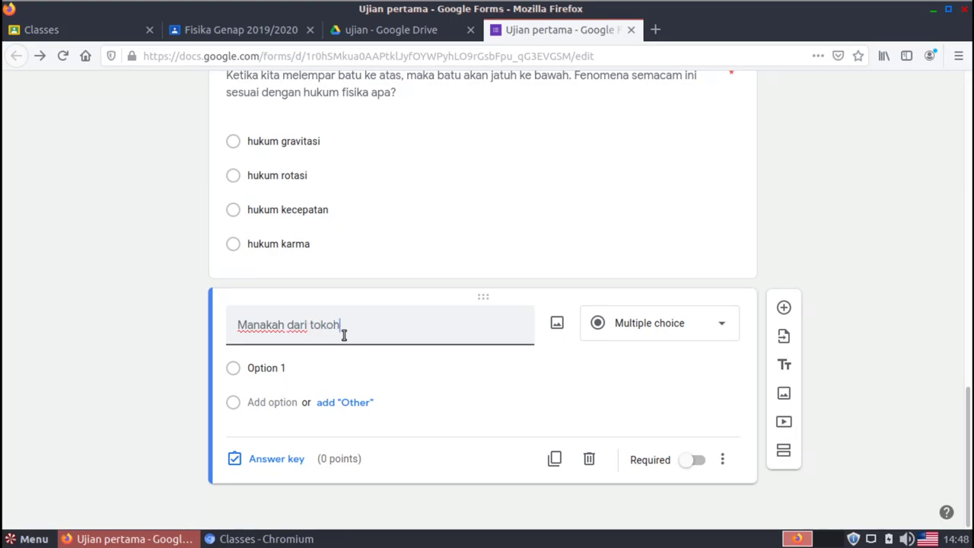
pyautogui.write(' berikut ini yan')
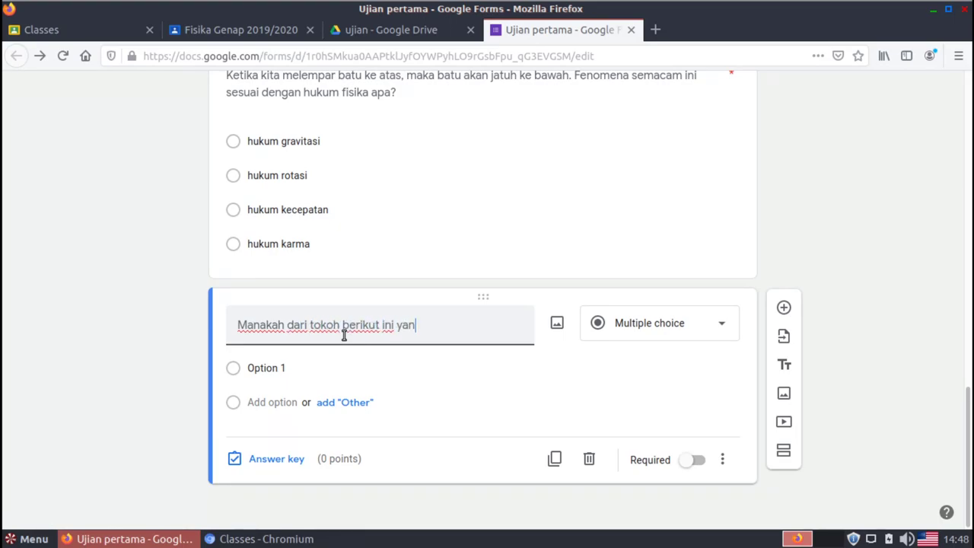
pyautogui.write('g merupakan seorang fisik')
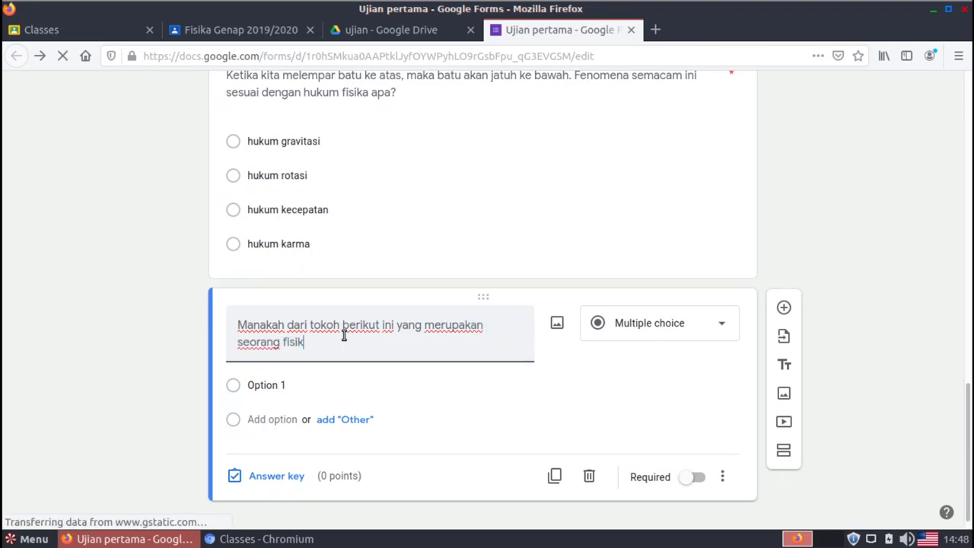
pyautogui.write('awan')
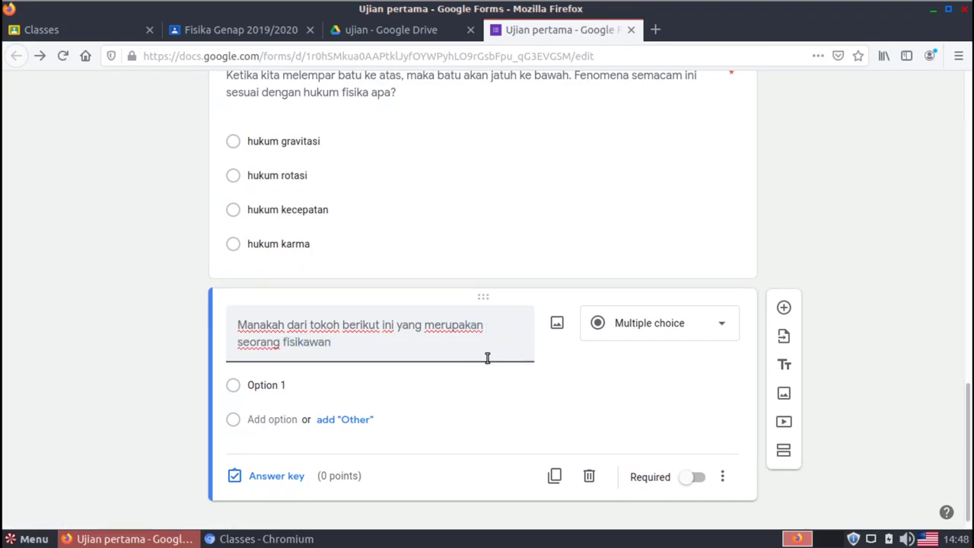
pyautogui.click(674, 335)
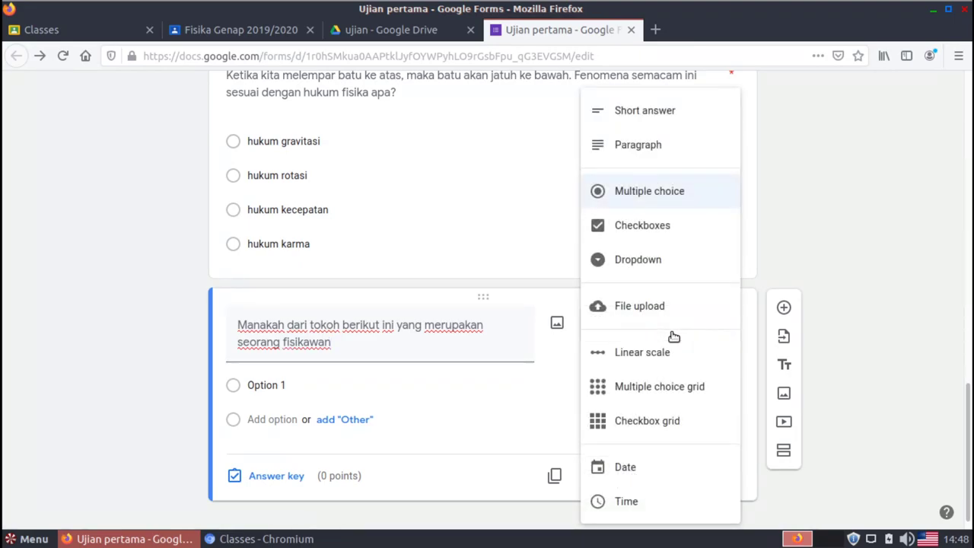
pyautogui.click(652, 233)
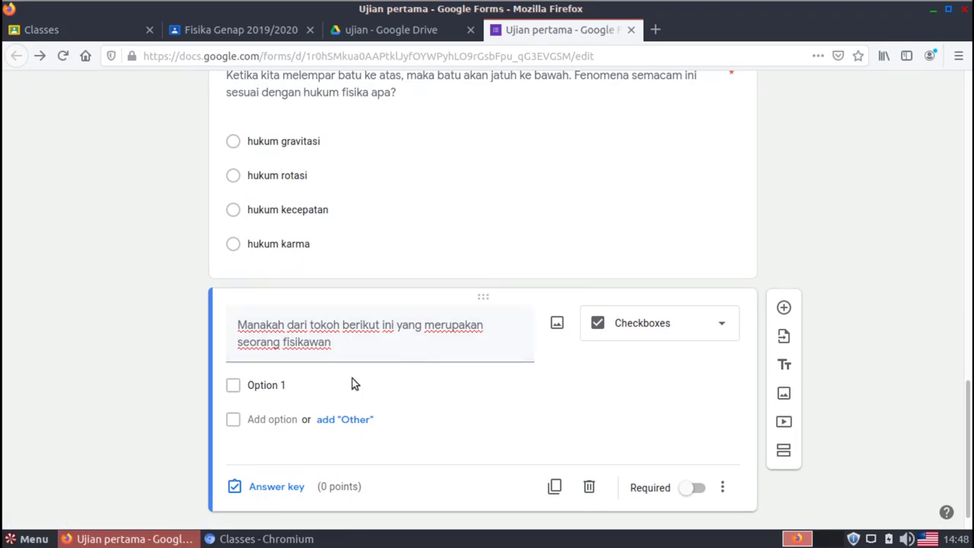
# Enter the first three checkbox options: Newton, Einstein and Donald Duck
pyautogui.click(308, 388)
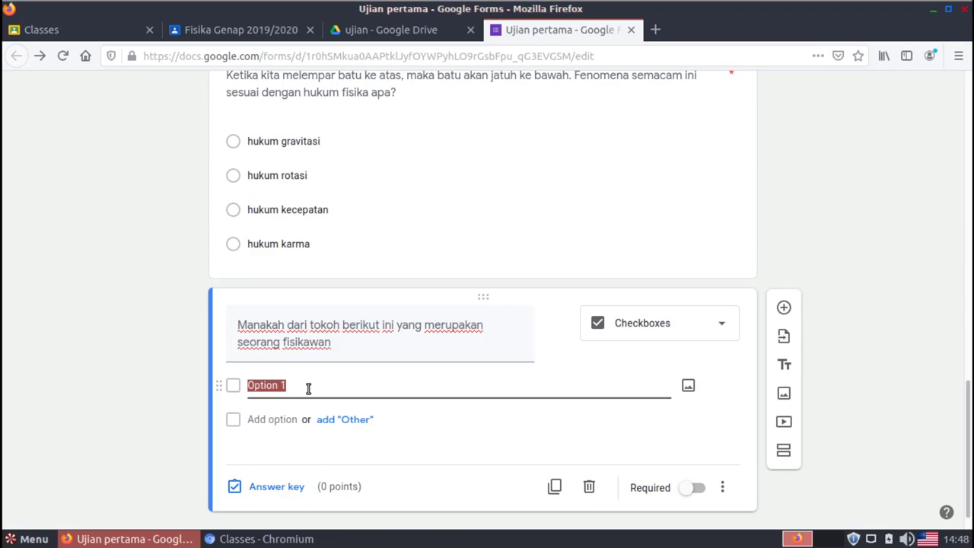
pyautogui.write('Newton')
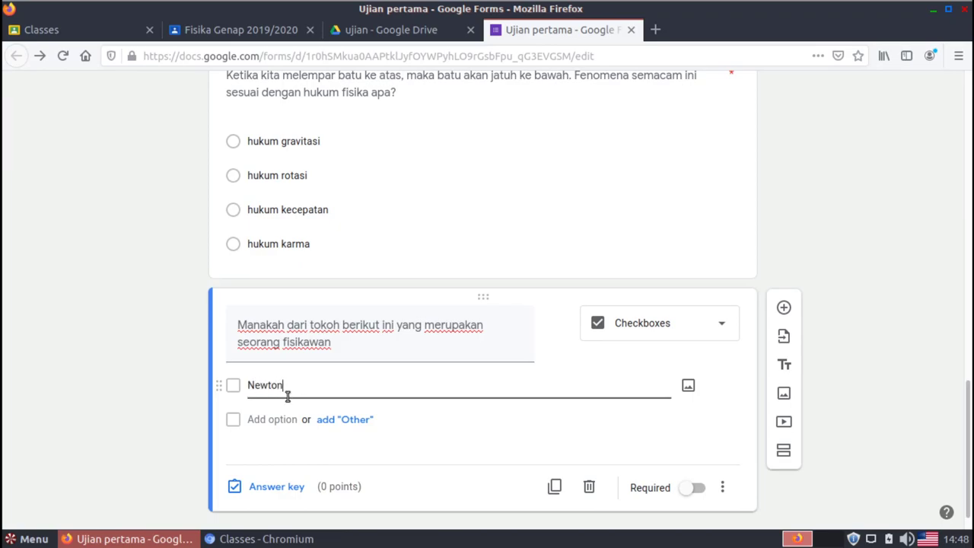
pyautogui.click(271, 417)
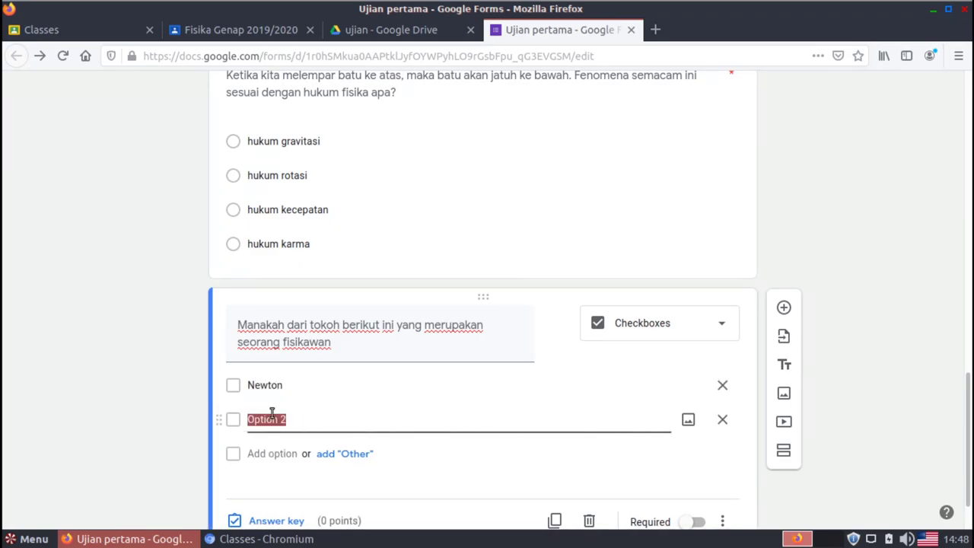
pyautogui.write('Ein')
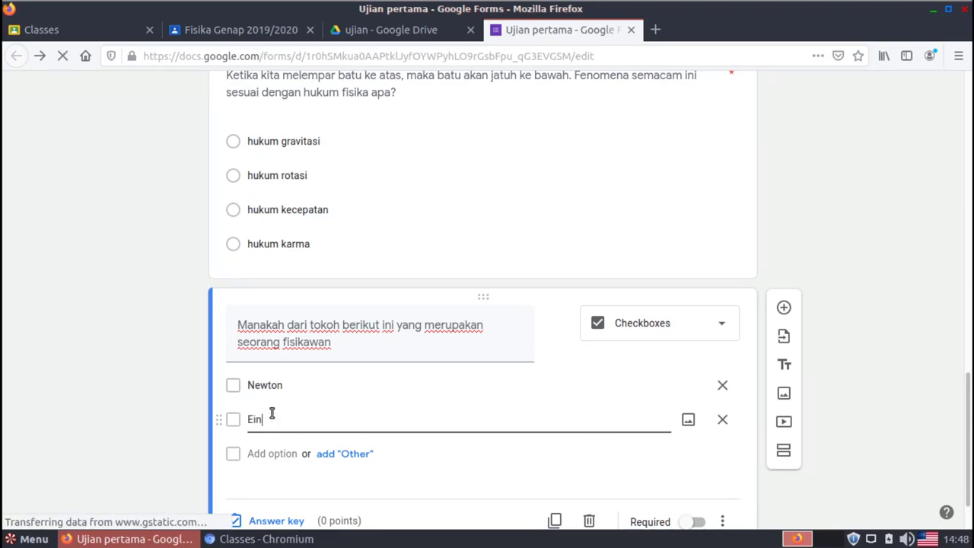
pyautogui.write('stein')
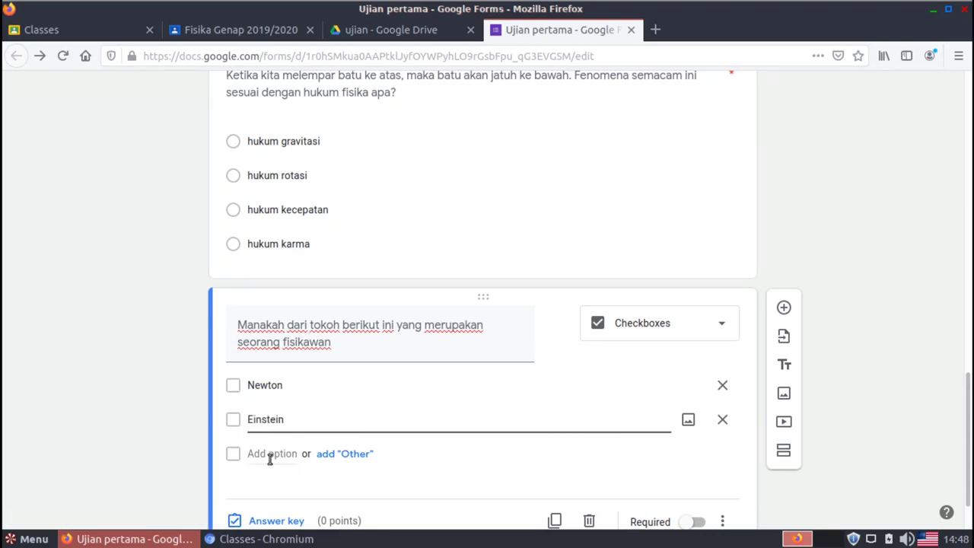
pyautogui.click(268, 454)
pyautogui.write('Don')
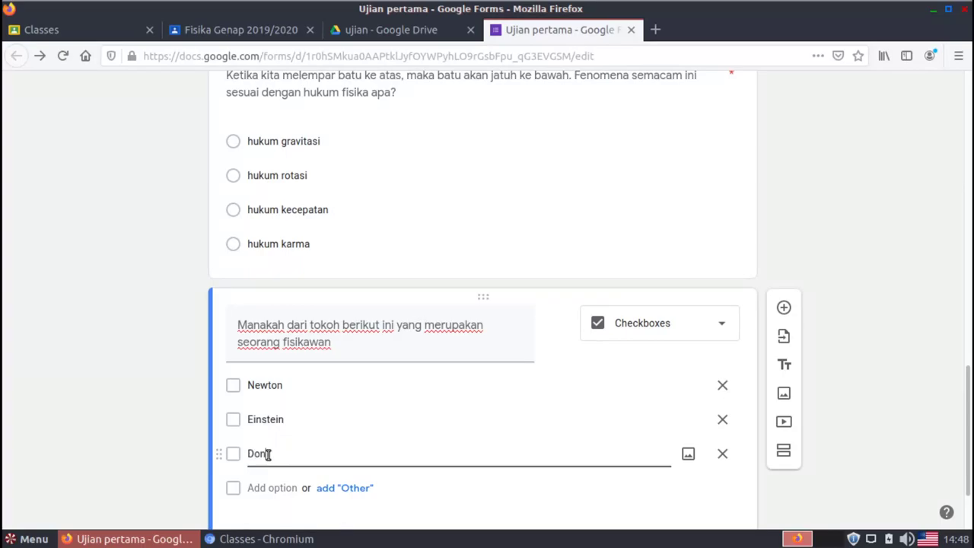
pyautogui.write('ald Duck')
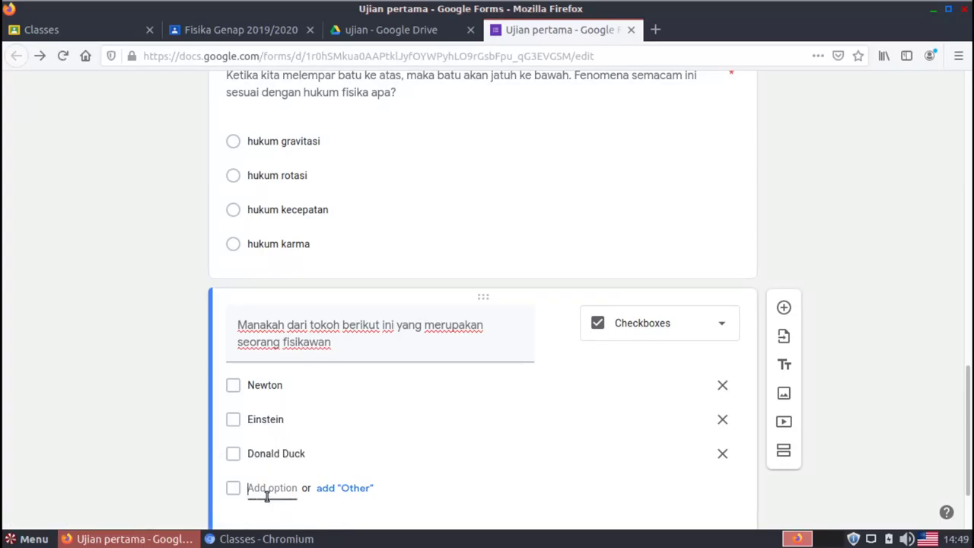
# Add the remaining options Donald Trump and Mickey Mouse
pyautogui.click(266, 487)
pyautogui.write('DOnal')
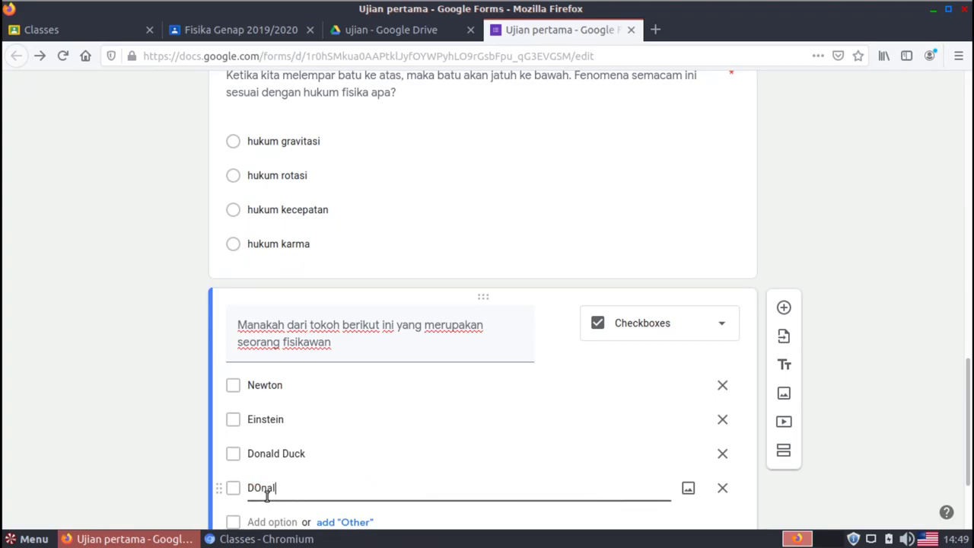
pyautogui.write('d Trump')
pyautogui.press('Home')
pyautogui.press('Right')
pyautogui.press('Right')
pyautogui.press('BackSpace')
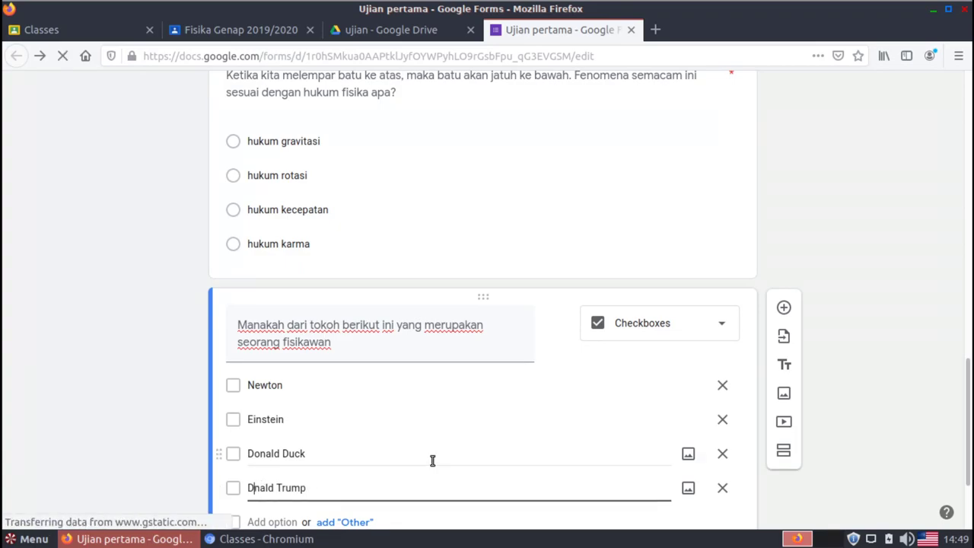
pyautogui.write('o')
pyautogui.click(275, 521)
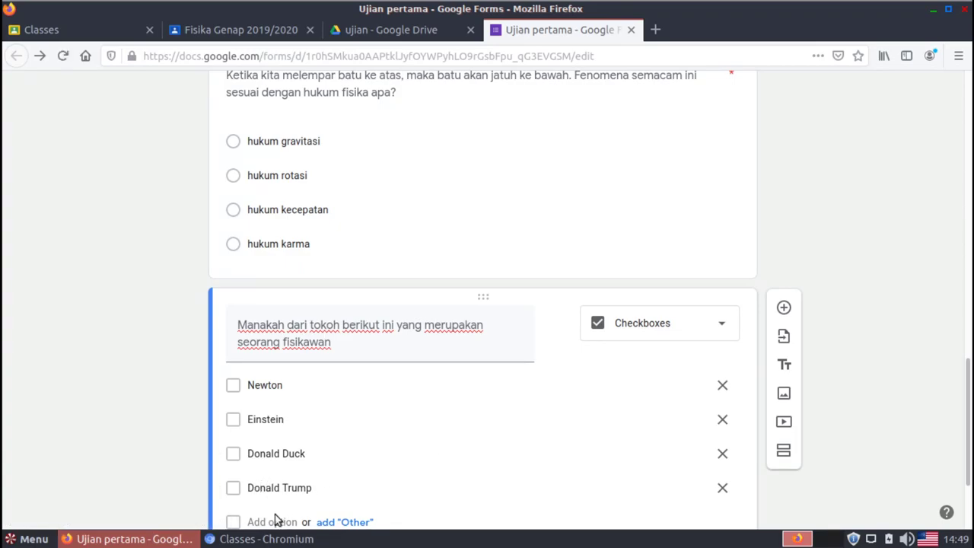
pyautogui.write('M')
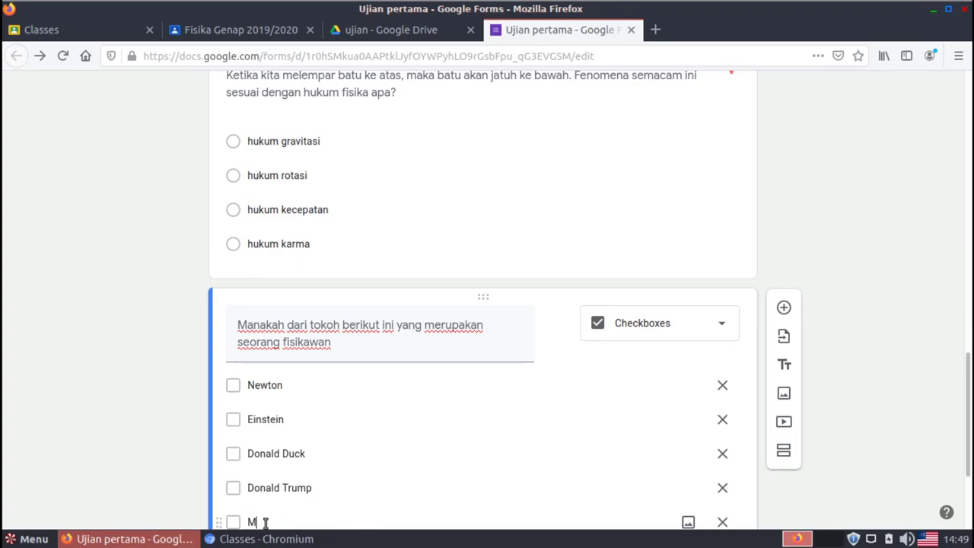
pyautogui.write('ickey Mouse')
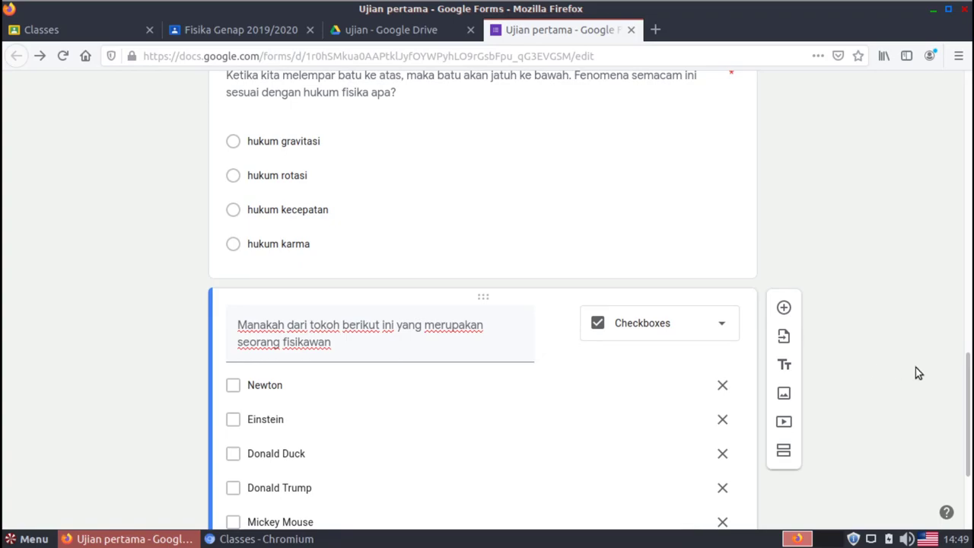
pyautogui.moveTo(969, 369); pyautogui.dragTo(971, 459)
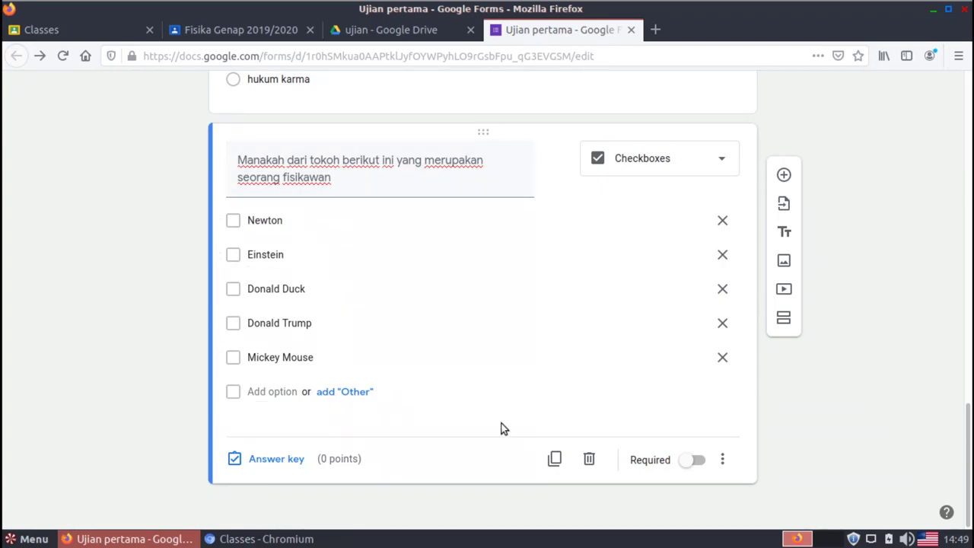
# Make the physicist question required and shuffle its answer option order
pyautogui.click(694, 462)
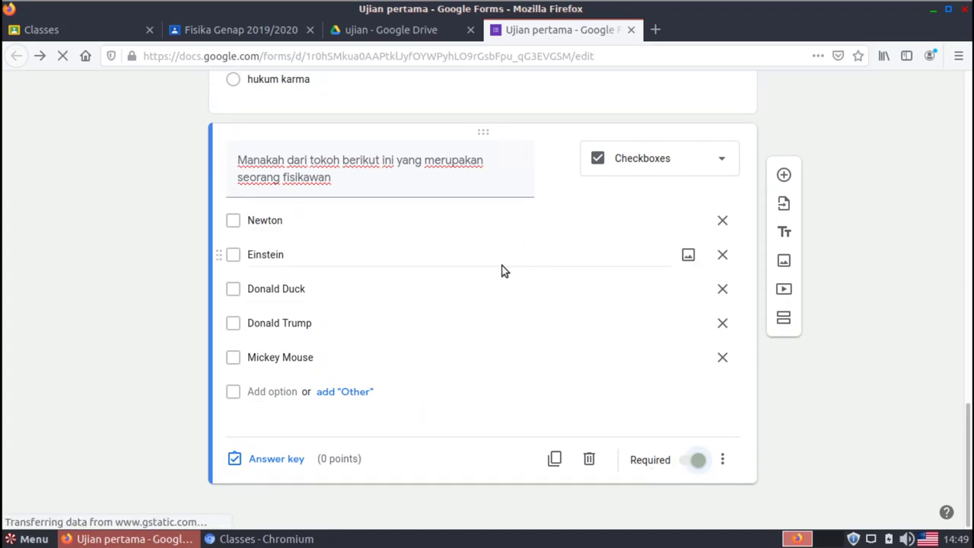
pyautogui.click(722, 459)
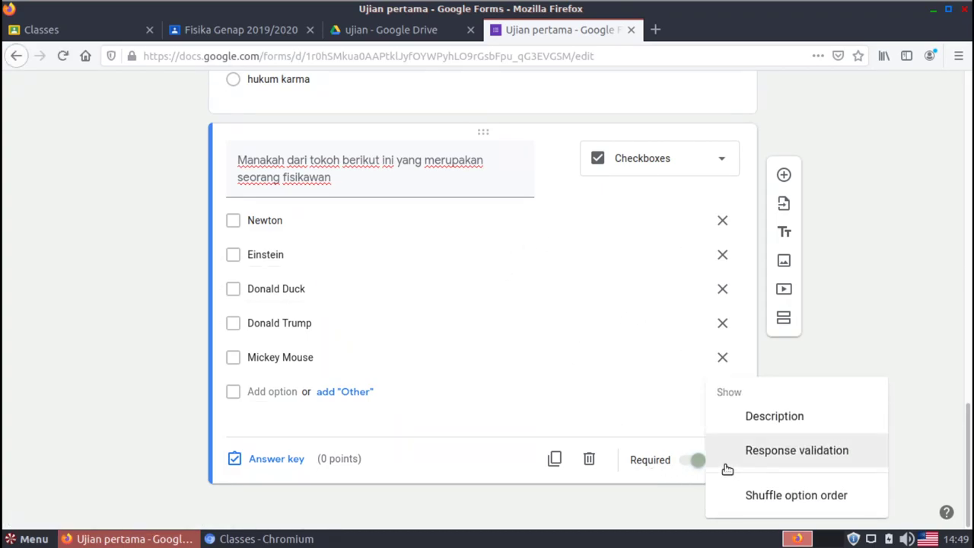
pyautogui.click(814, 496)
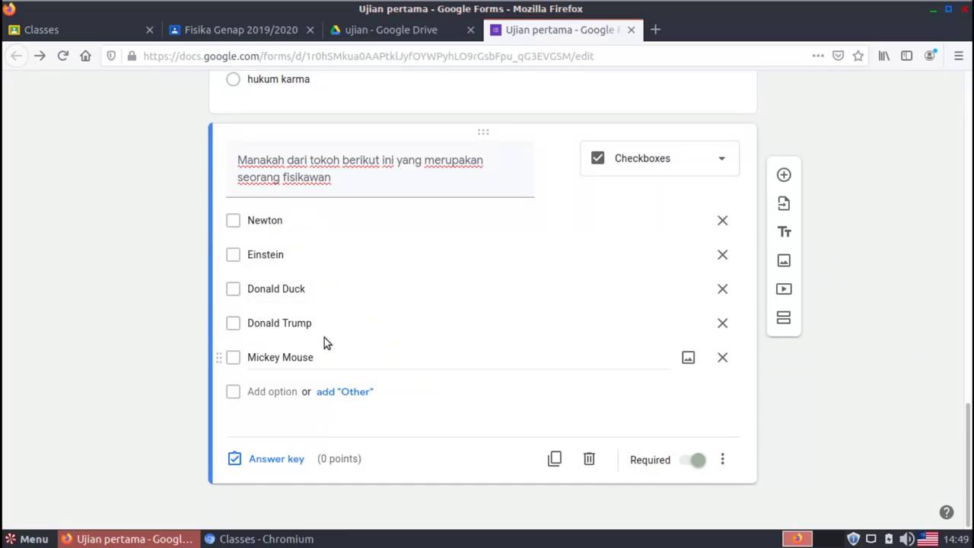
pyautogui.click(256, 220)
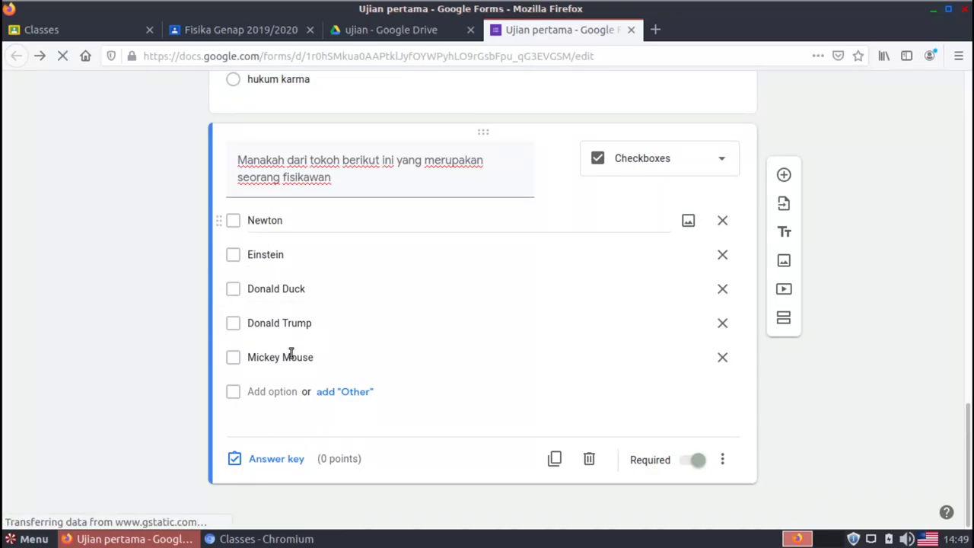
# Tick Newton and Einstein as correct answers and give the question 25 points
pyautogui.click(281, 460)
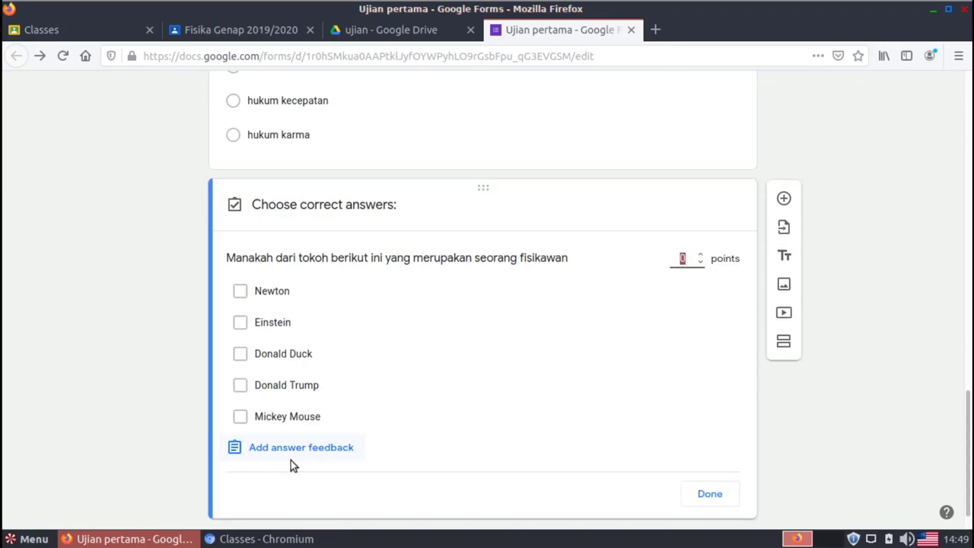
pyautogui.click(240, 295)
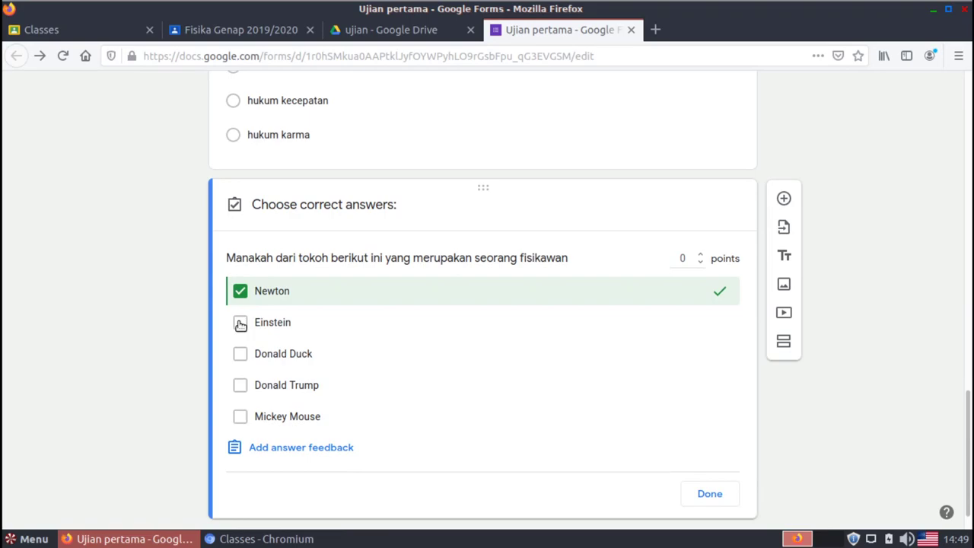
pyautogui.click(240, 324)
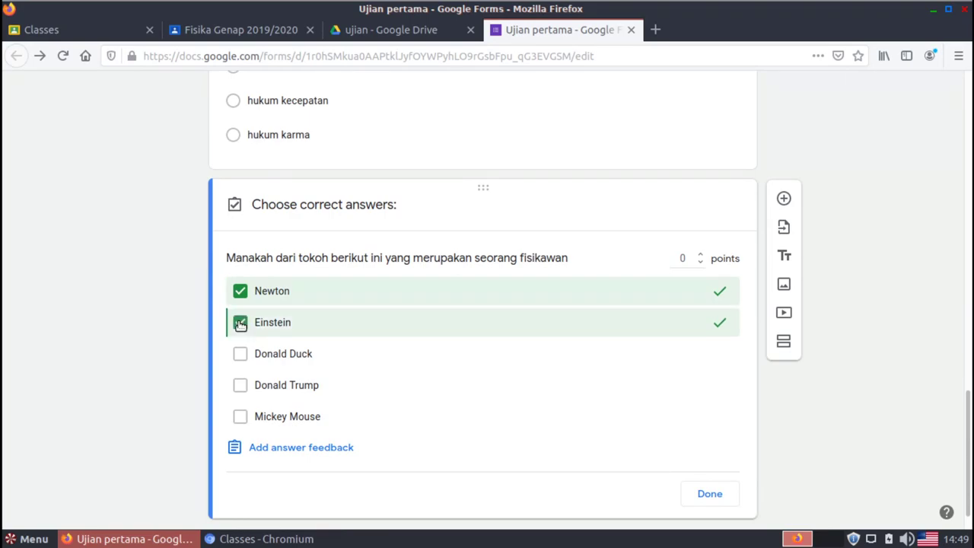
pyautogui.click(684, 260)
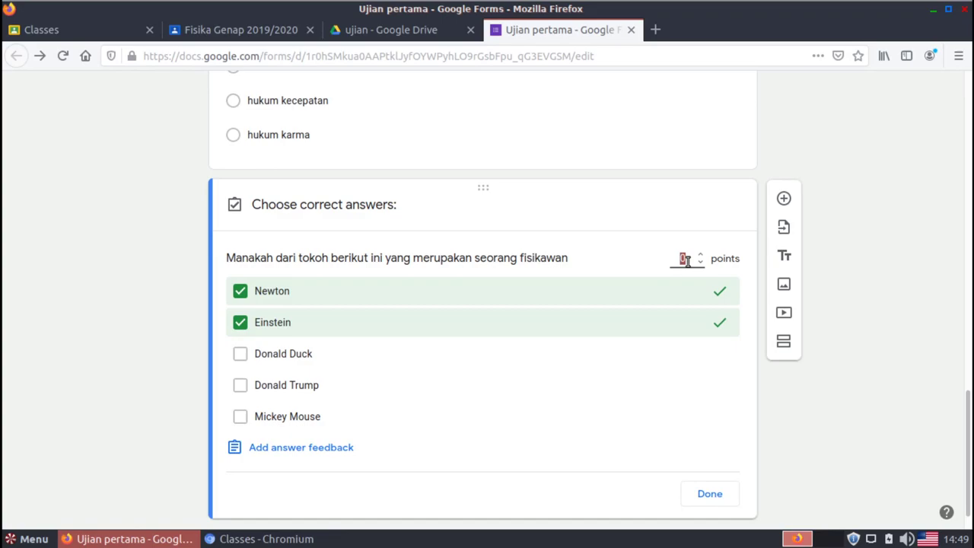
pyautogui.click(862, 432)
# Start the incorrect-answer feedback 'Silakan pelajari kembali topik bahasan dari sub bab'
pyautogui.click(349, 455)
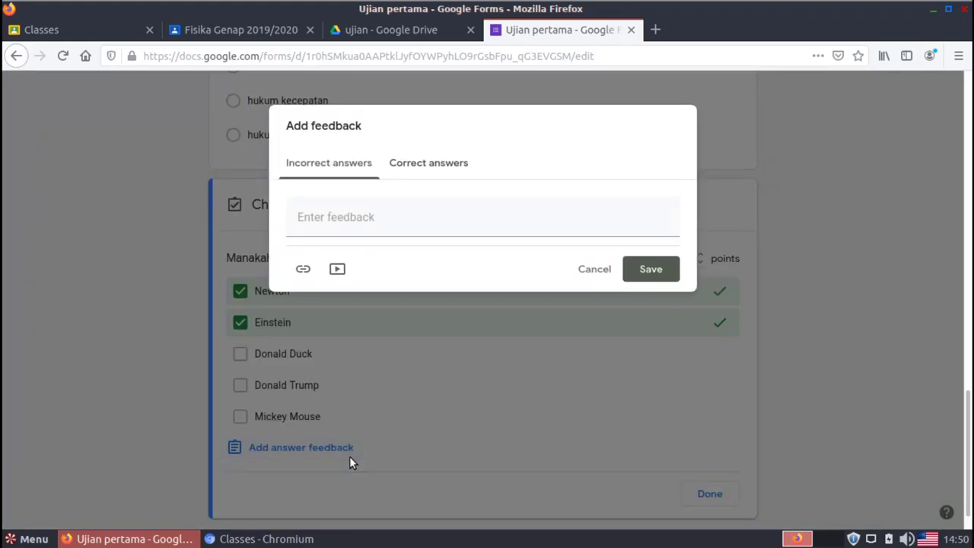
pyautogui.click(385, 228)
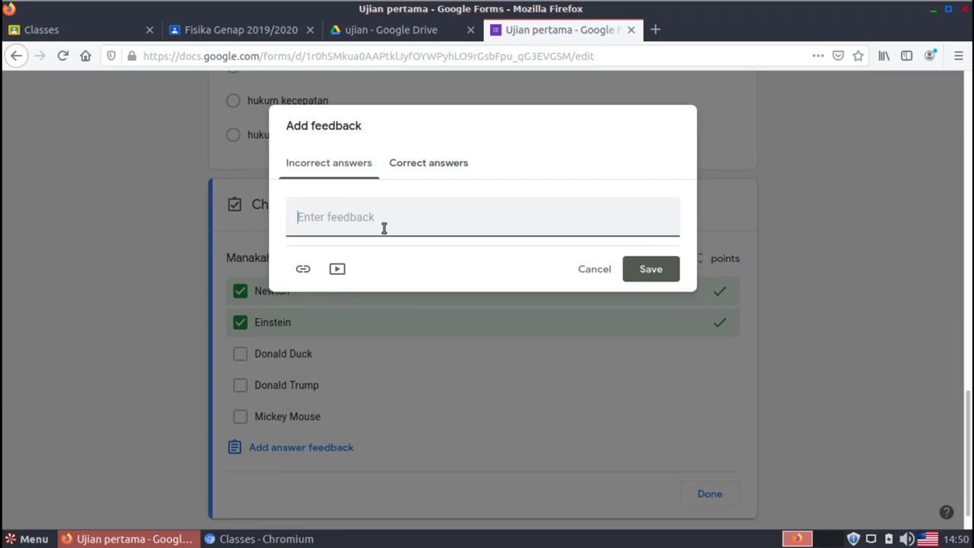
pyautogui.write('Silakan p')
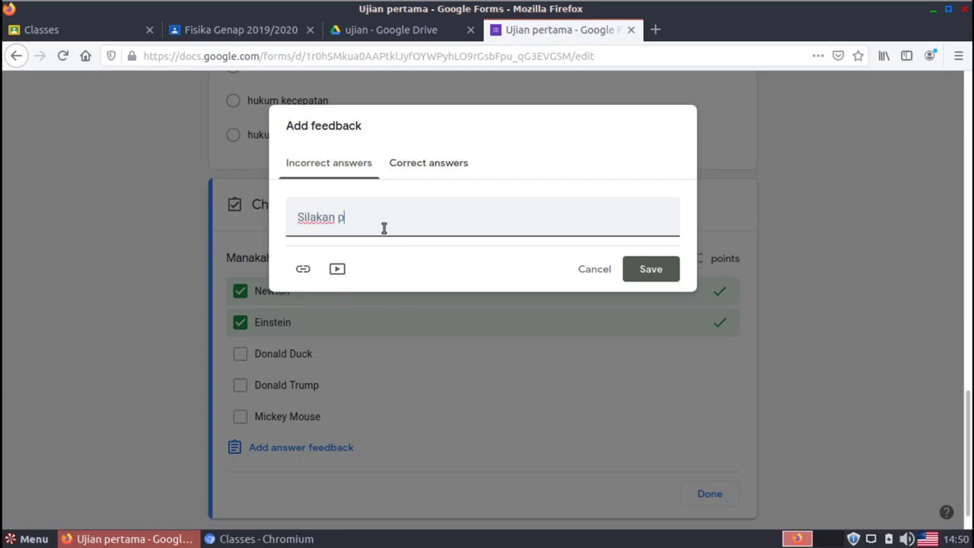
pyautogui.write('elajari kembali to')
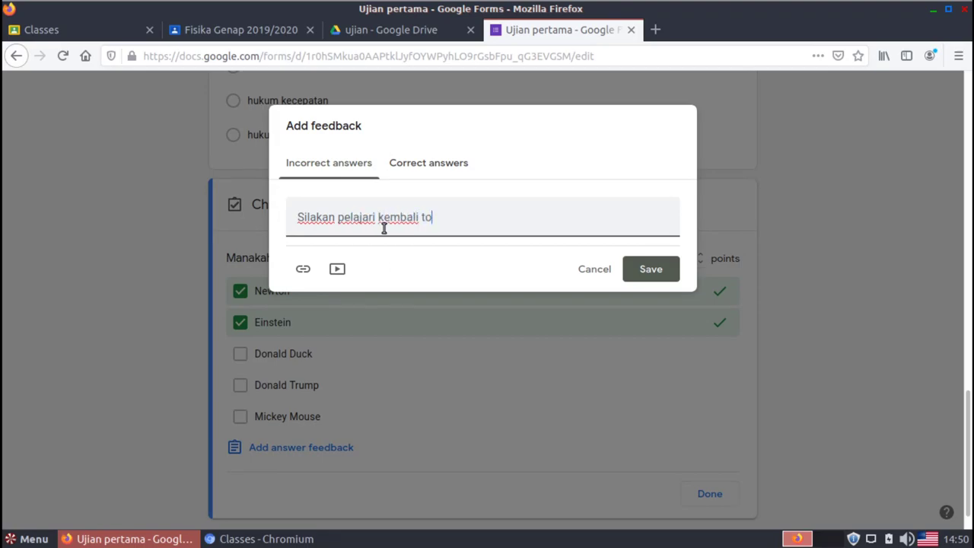
pyautogui.write('pik h')
pyautogui.write('ahasan ')
pyautogui.write('dari ')
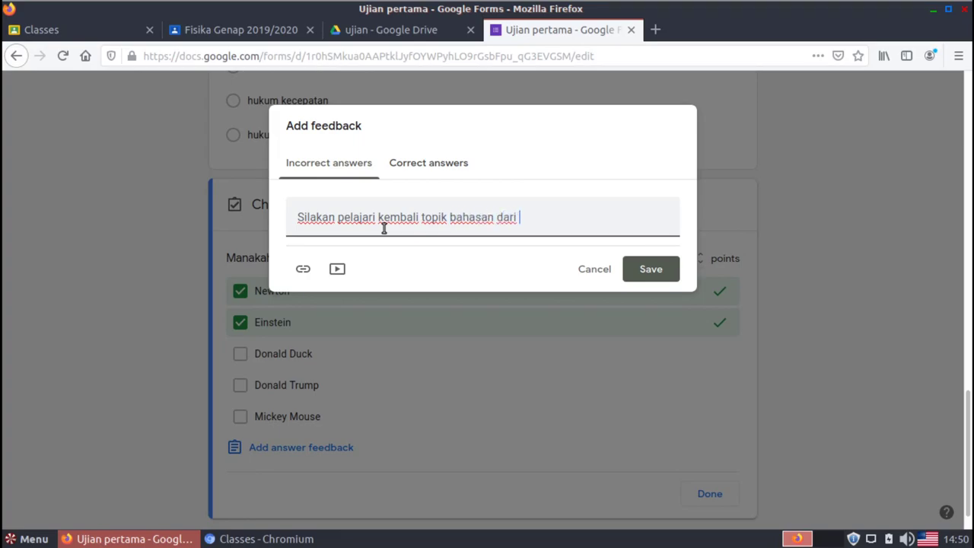
pyautogui.write('sub bab 5.1')
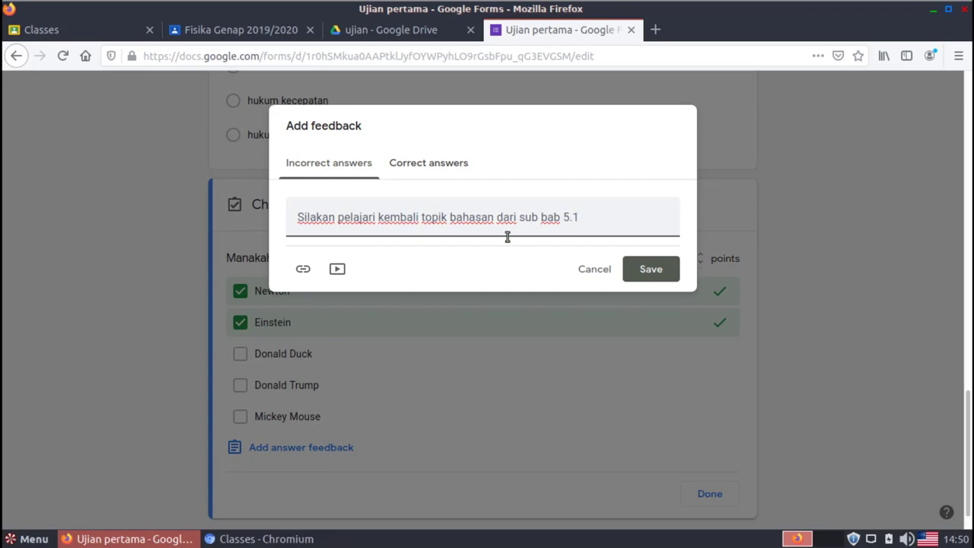
# Save the physicist question's feedback and close its answer key with Done
pyautogui.click(657, 278)
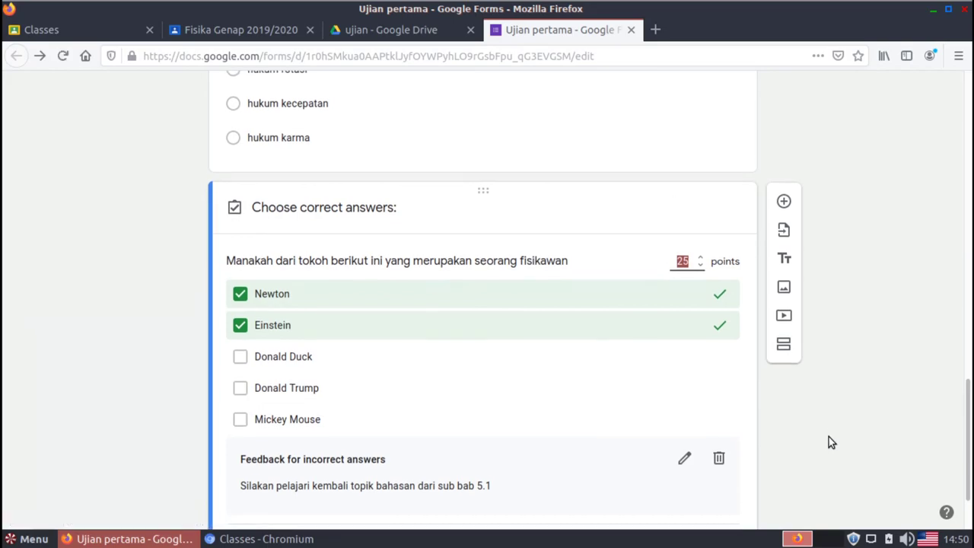
pyautogui.scroll(-2, 829, 442)
pyautogui.click(709, 460)
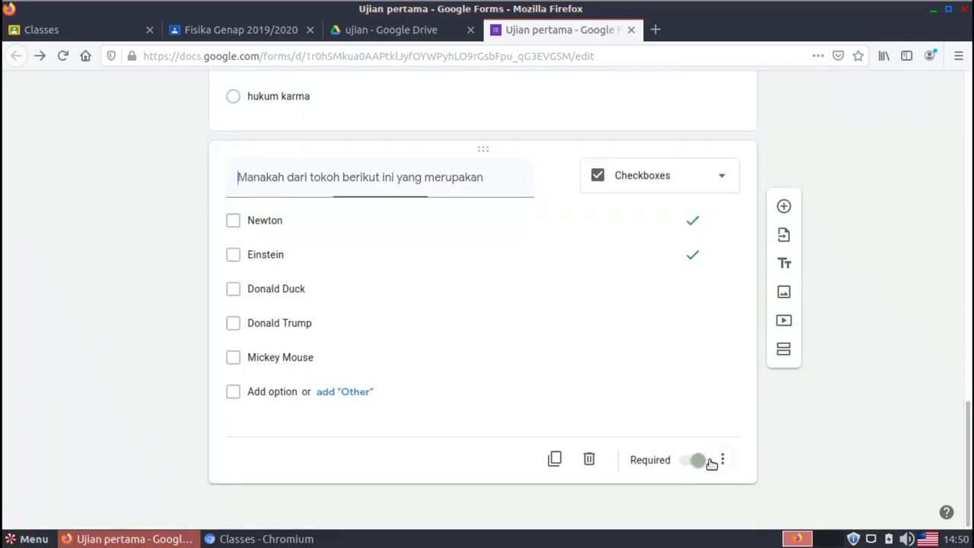
# Add a new section after the physicist question
pyautogui.moveTo(970, 426); pyautogui.dragTo(964, 346)
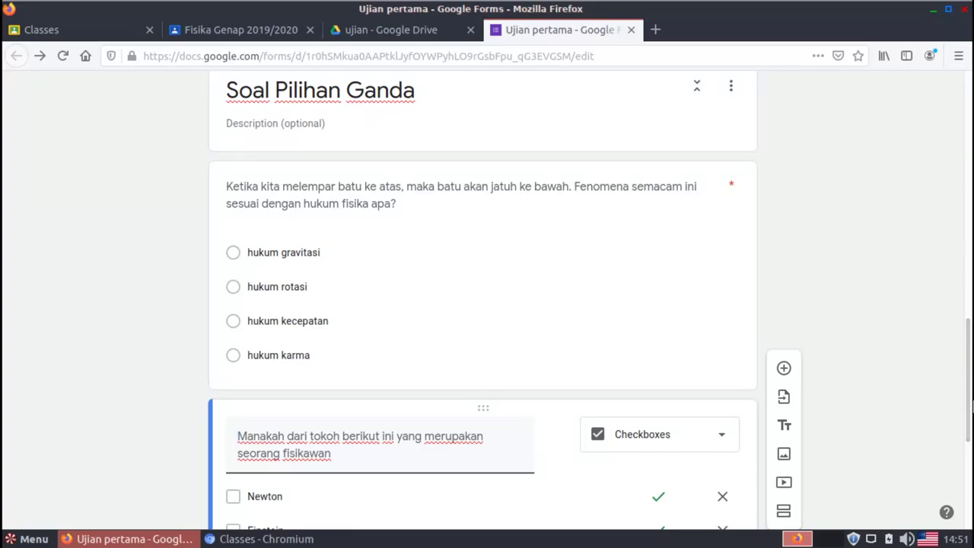
pyautogui.scroll(-4, 788, 524)
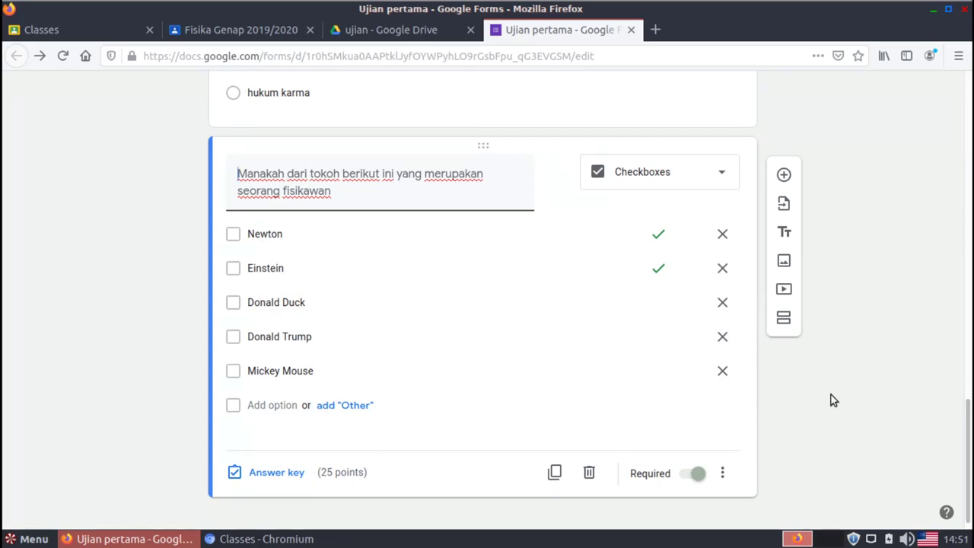
pyautogui.click(784, 317)
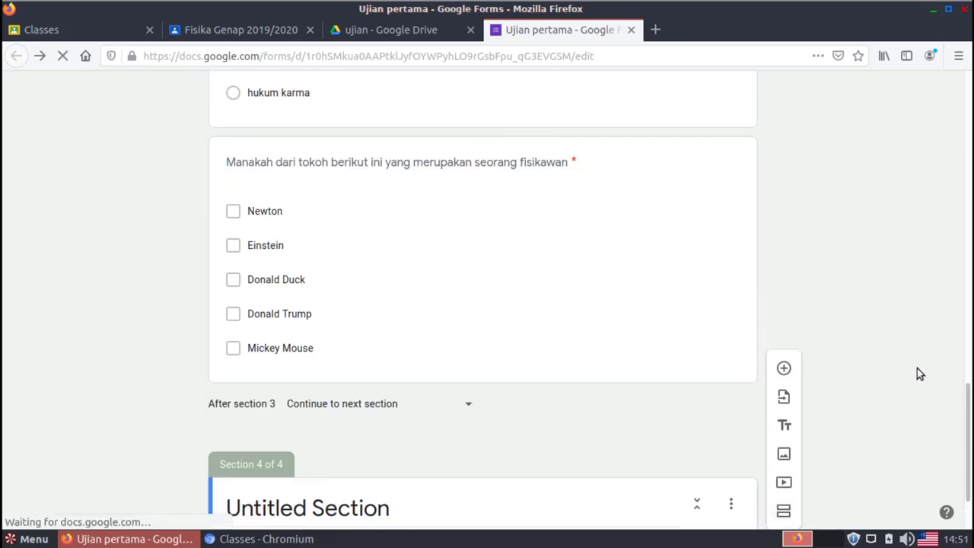
# Title the new section 'Soal Jawaban Singkat'
pyautogui.click(455, 511)
pyautogui.write('Sola')
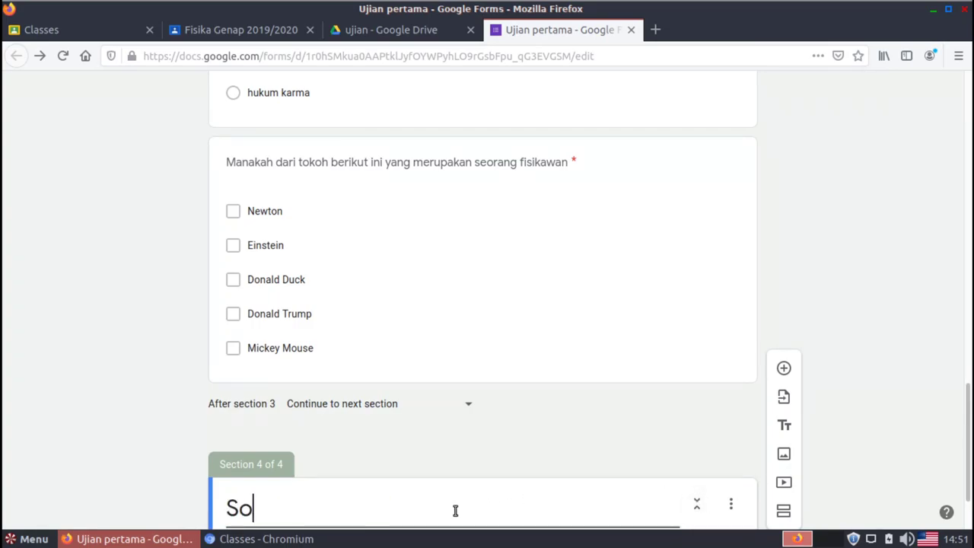
pyautogui.press('BackSpace')
pyautogui.press('BackSpace')
pyautogui.write('al ')
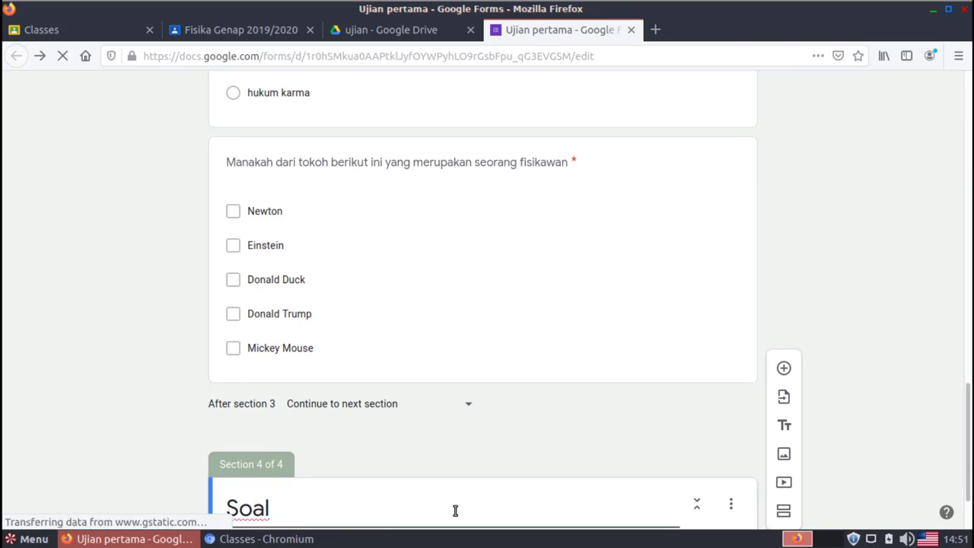
pyautogui.write('Jawaban Singkat')
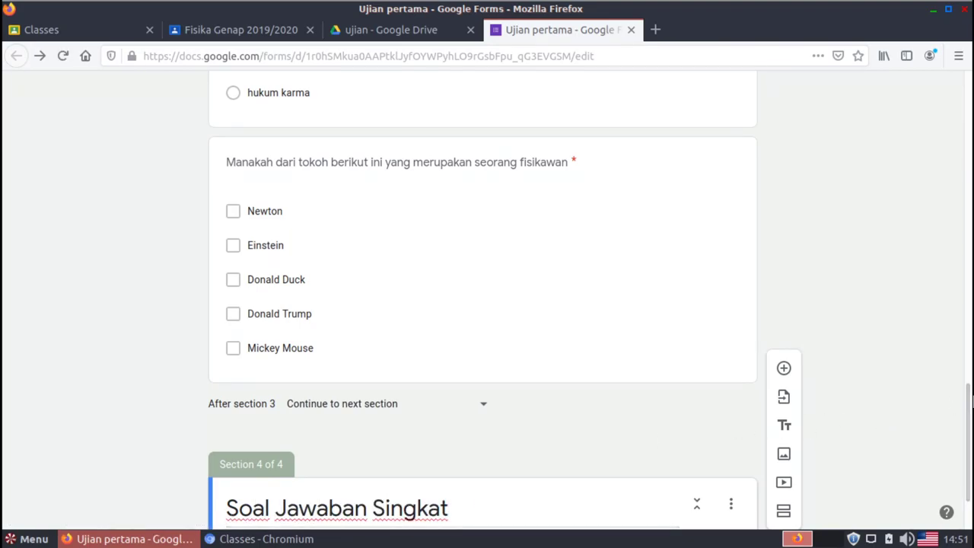
pyautogui.scroll(-2, 970, 410)
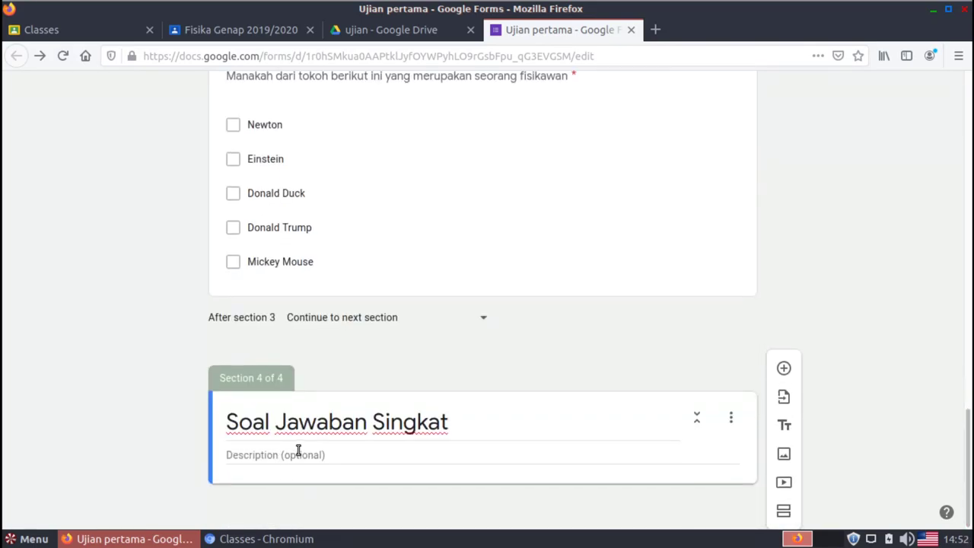
pyautogui.click(784, 368)
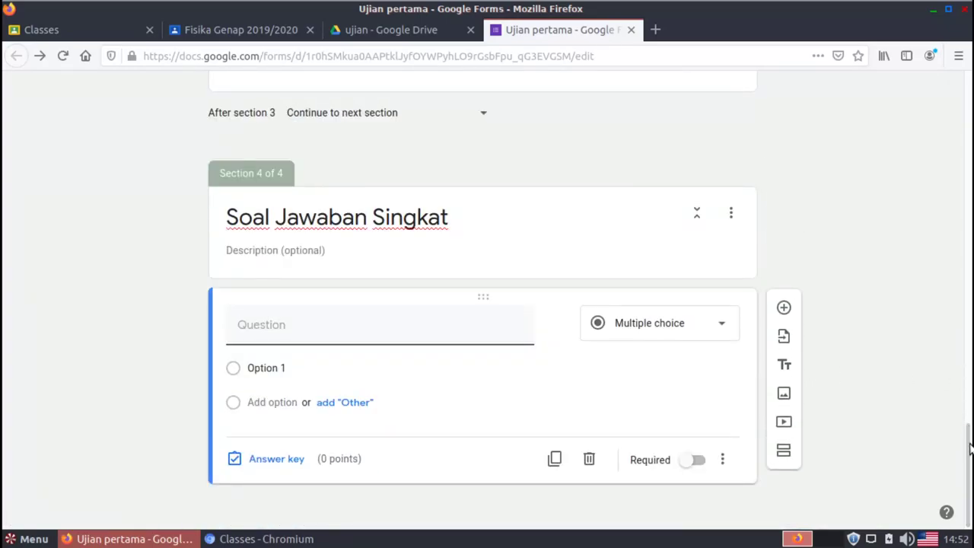
pyautogui.scroll(3, 966, 415)
pyautogui.moveTo(966, 415); pyautogui.dragTo(961, 376)
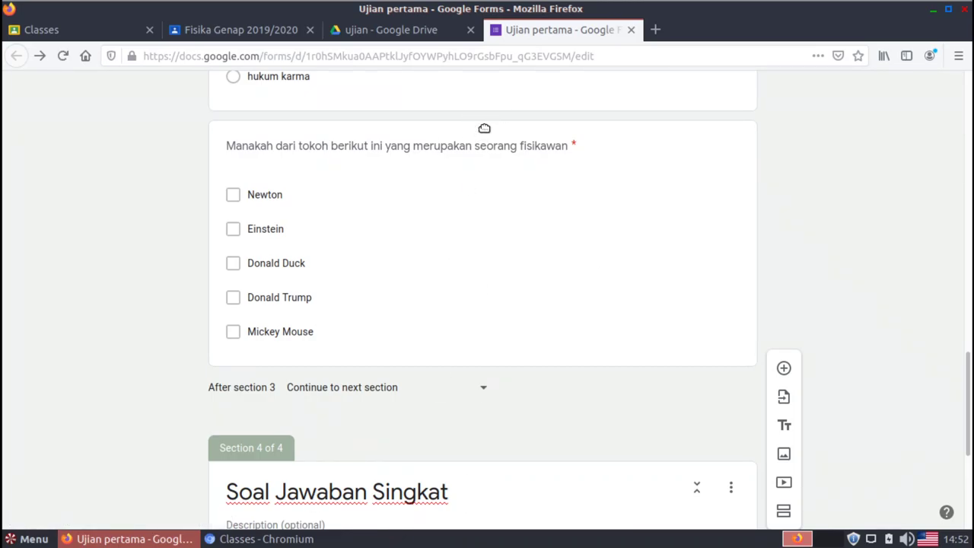
pyautogui.moveTo(484, 128); pyautogui.dragTo(468, 163)
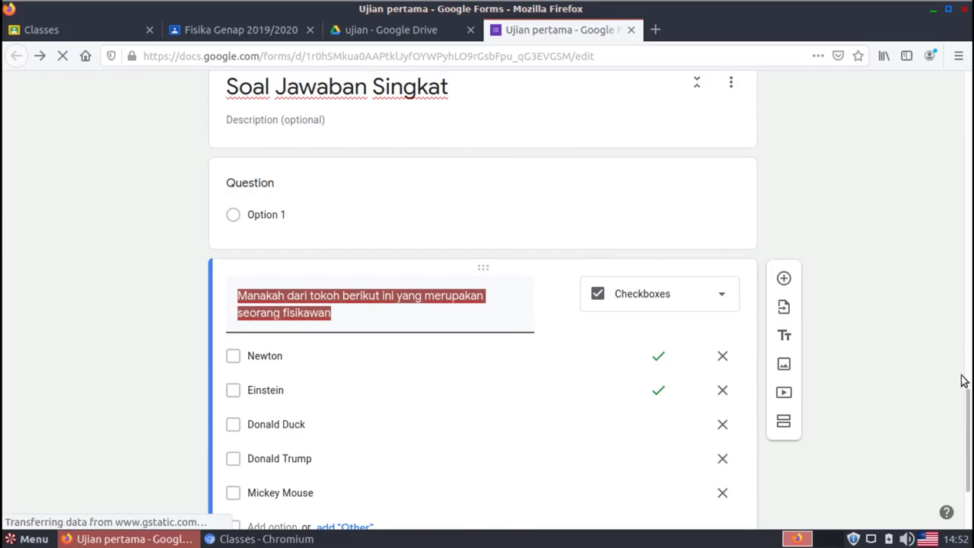
pyautogui.click(474, 309)
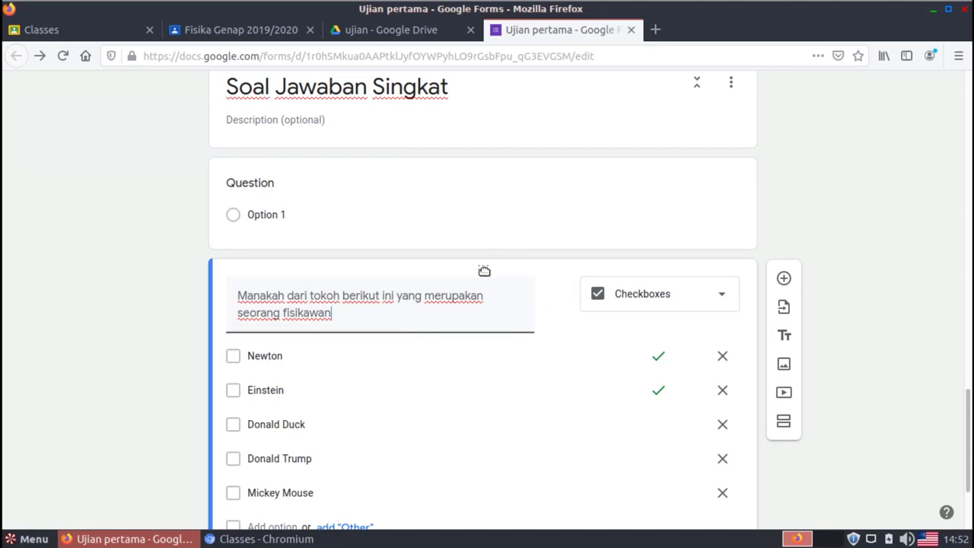
pyautogui.moveTo(487, 269); pyautogui.dragTo(489, 145)
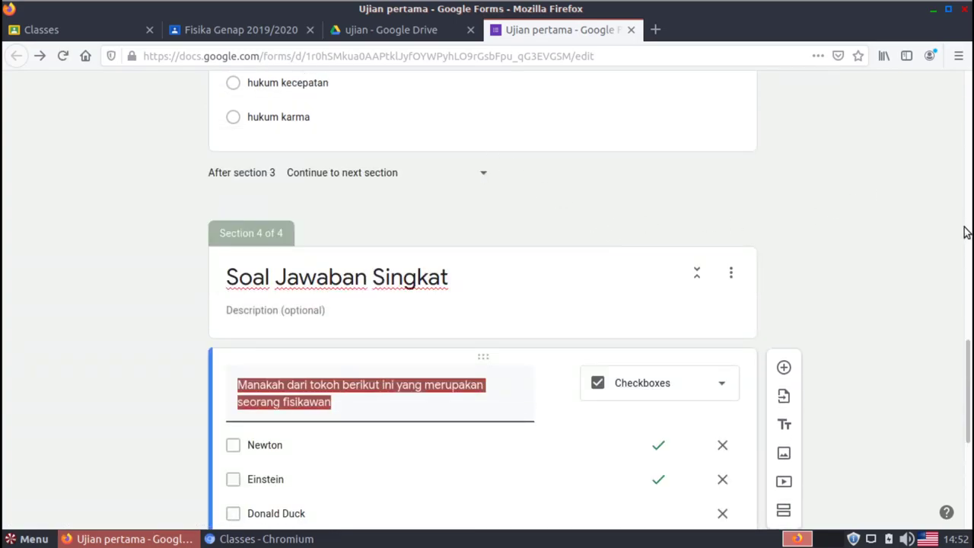
pyautogui.click(915, 291)
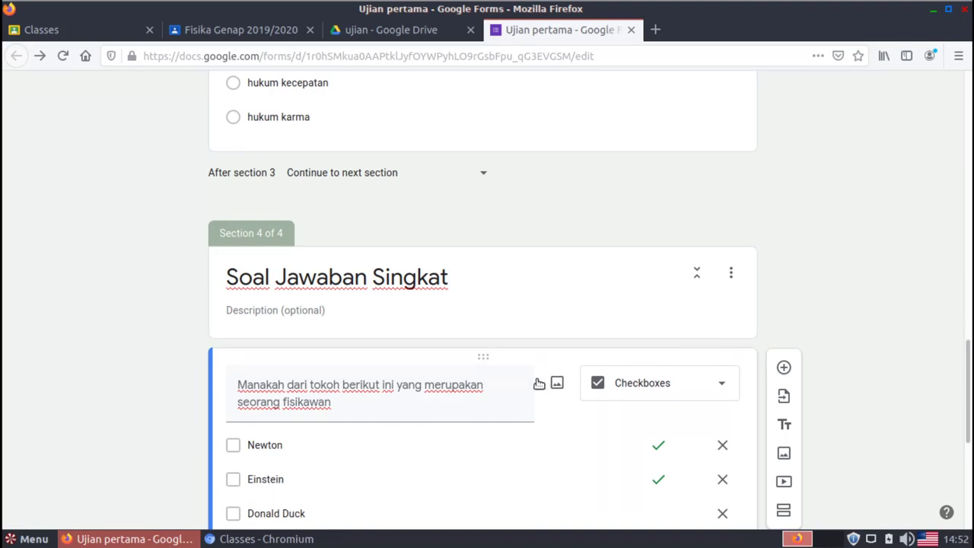
pyautogui.moveTo(482, 357); pyautogui.dragTo(469, 291)
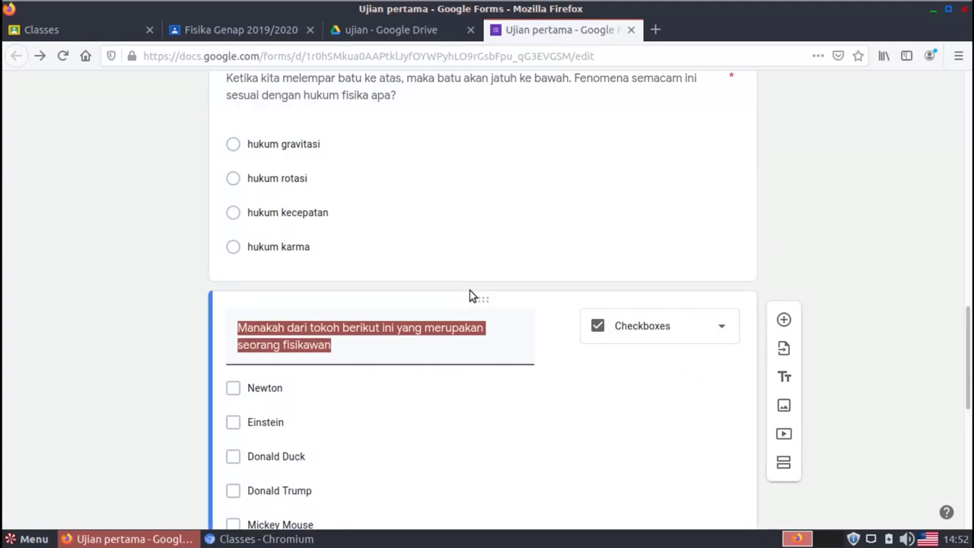
pyautogui.click(783, 320)
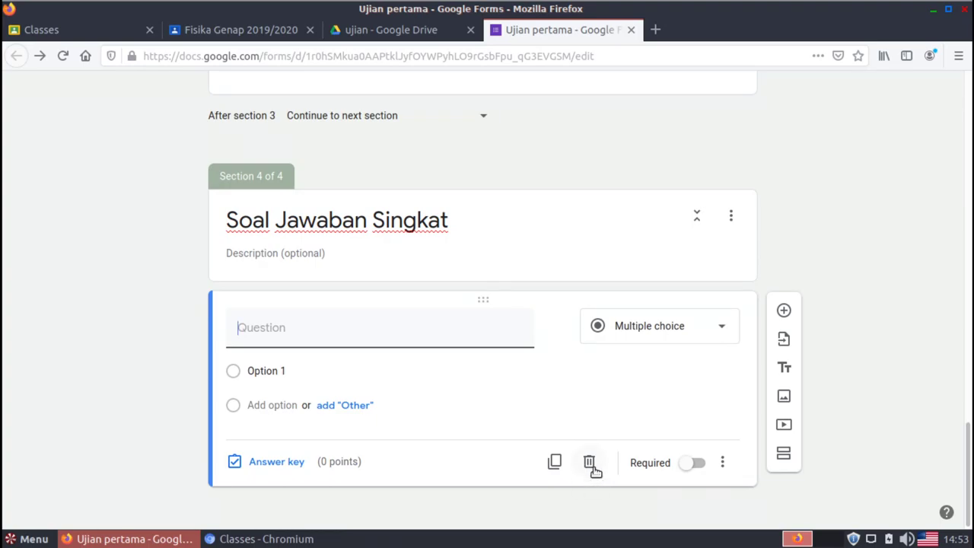
pyautogui.click(594, 469)
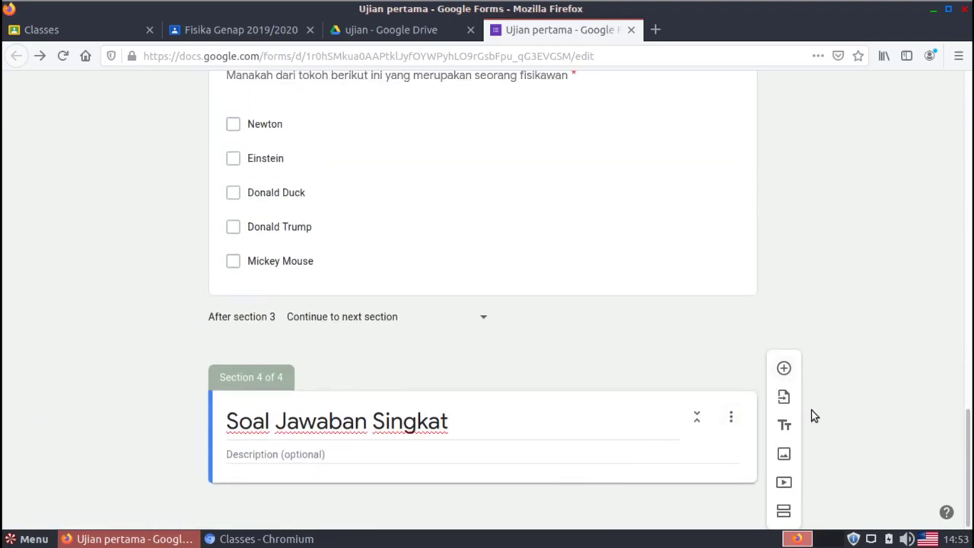
# Add the question 'Berapakah hasil penjumlahan satu ditambah tiga?' to Soal Jawaban Singkat
pyautogui.click(782, 369)
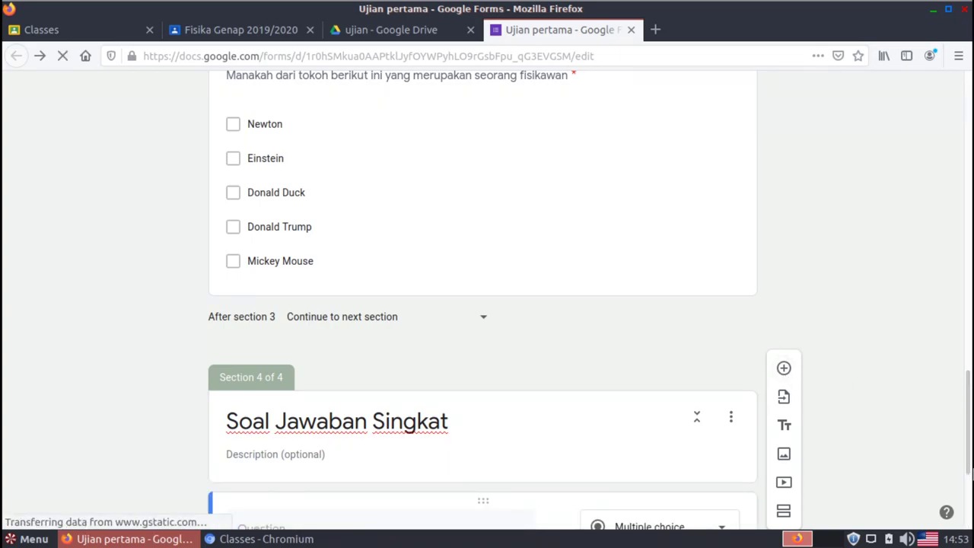
pyautogui.scroll(-3, 716, 426)
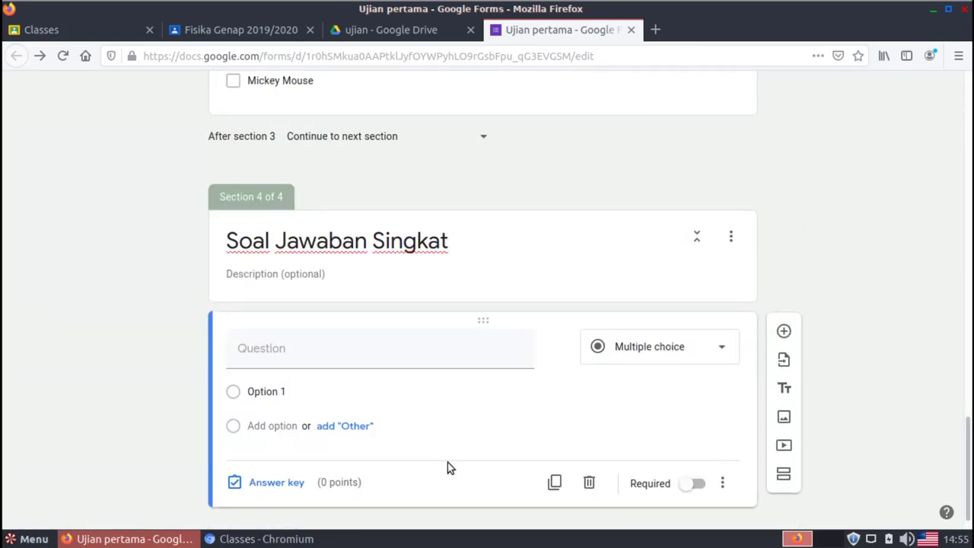
pyautogui.click(388, 361)
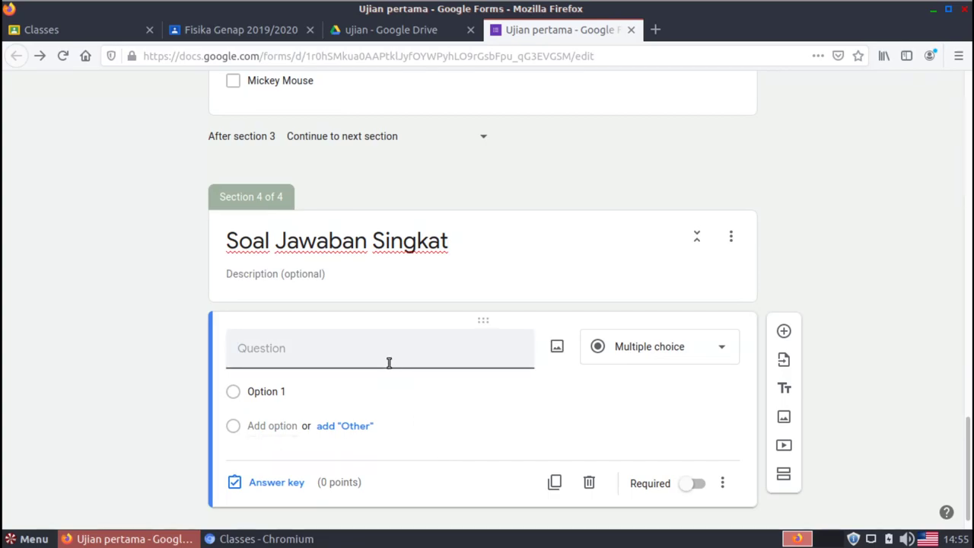
pyautogui.write('Be')
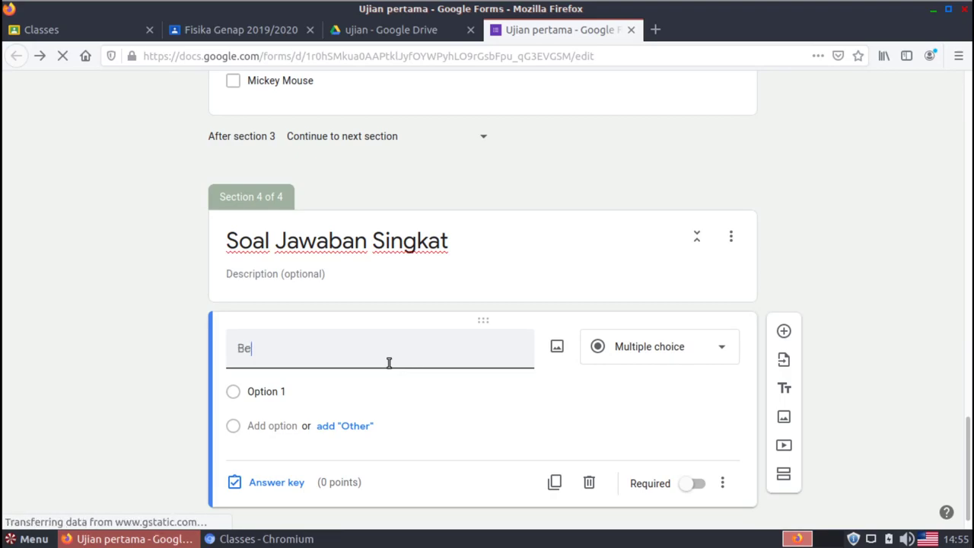
pyautogui.write('rapakah hasi')
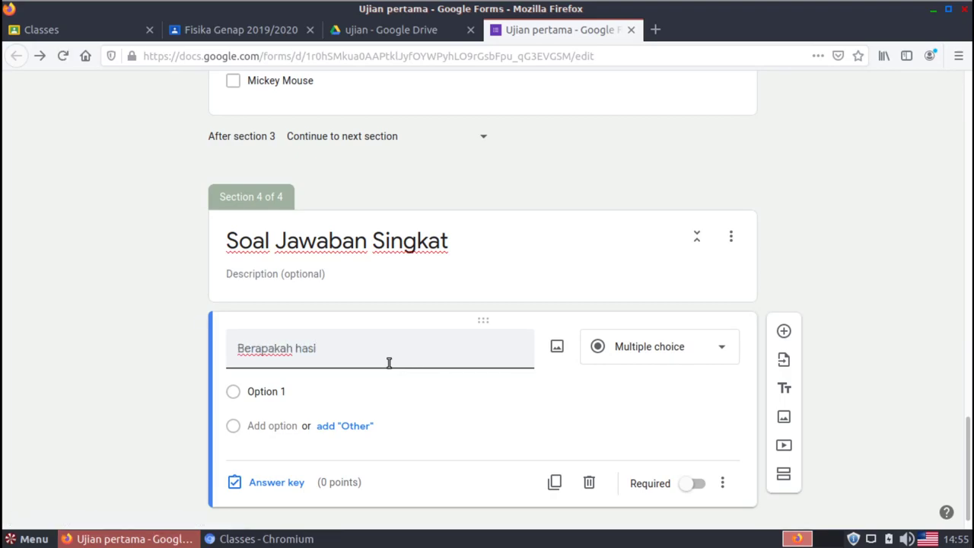
pyautogui.write('l penjumlahan ')
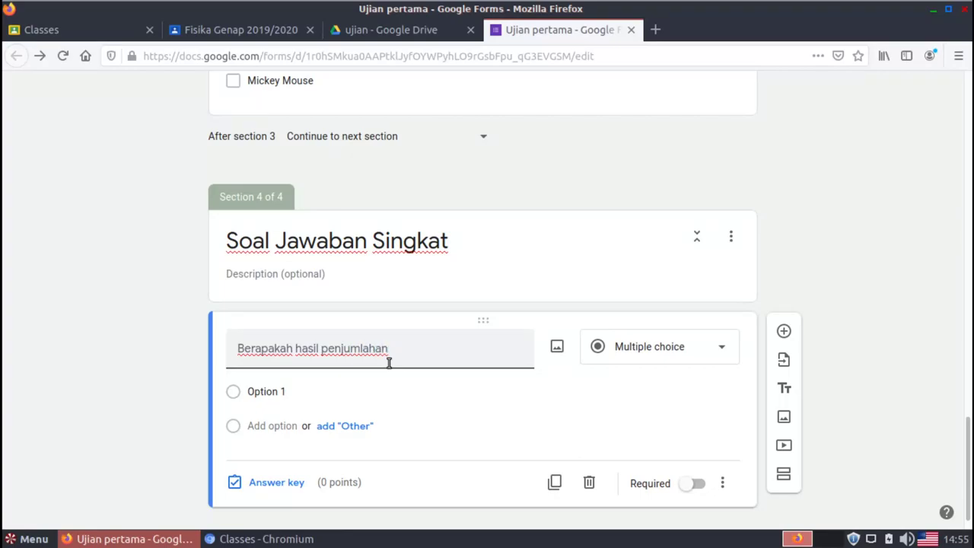
pyautogui.write('satu ditambah')
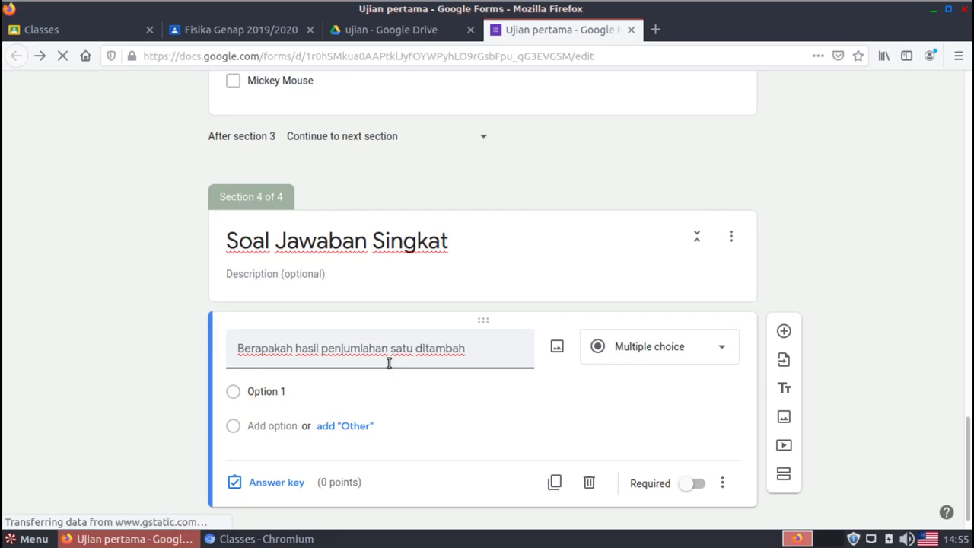
pyautogui.write(' tiga?')
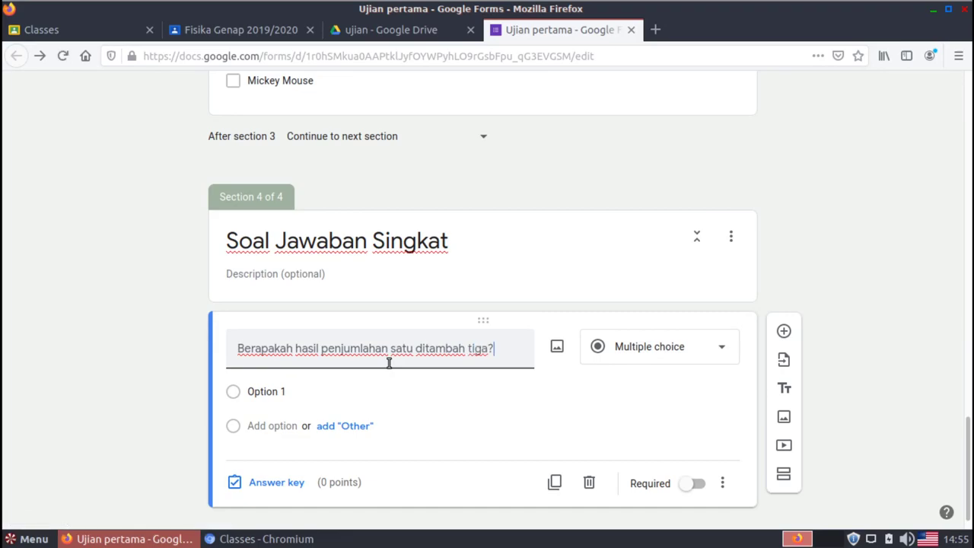
pyautogui.click(716, 356)
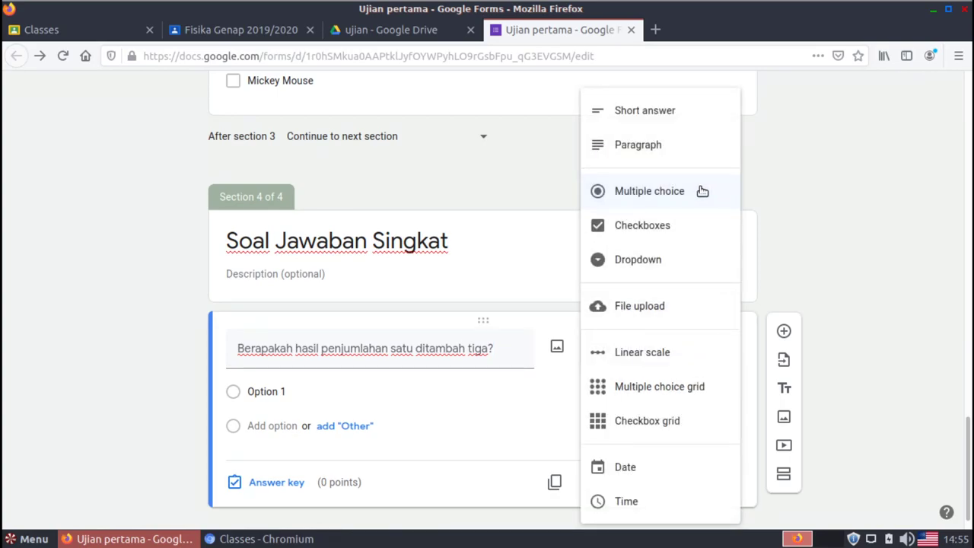
# Turn the addition question into a required Short answer question and open its answer key
pyautogui.click(678, 118)
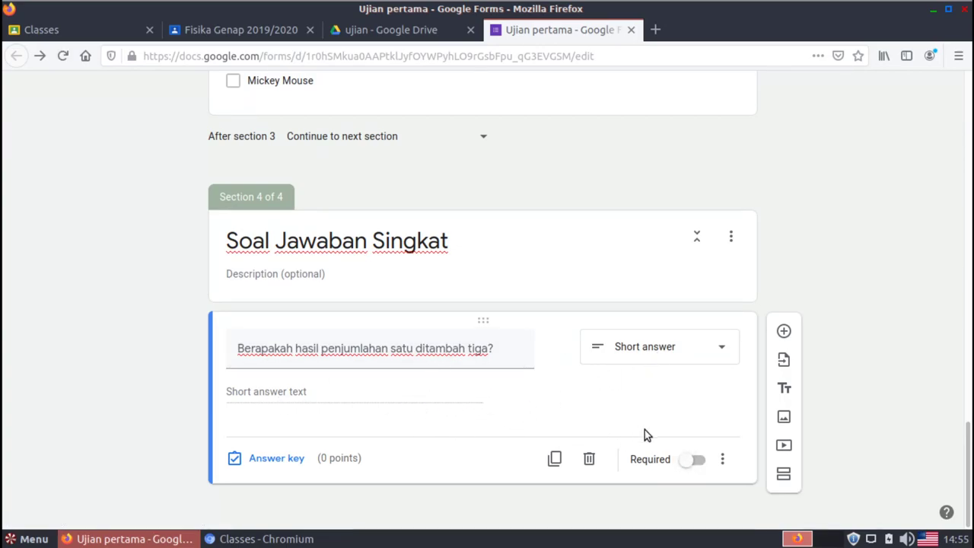
pyautogui.click(697, 461)
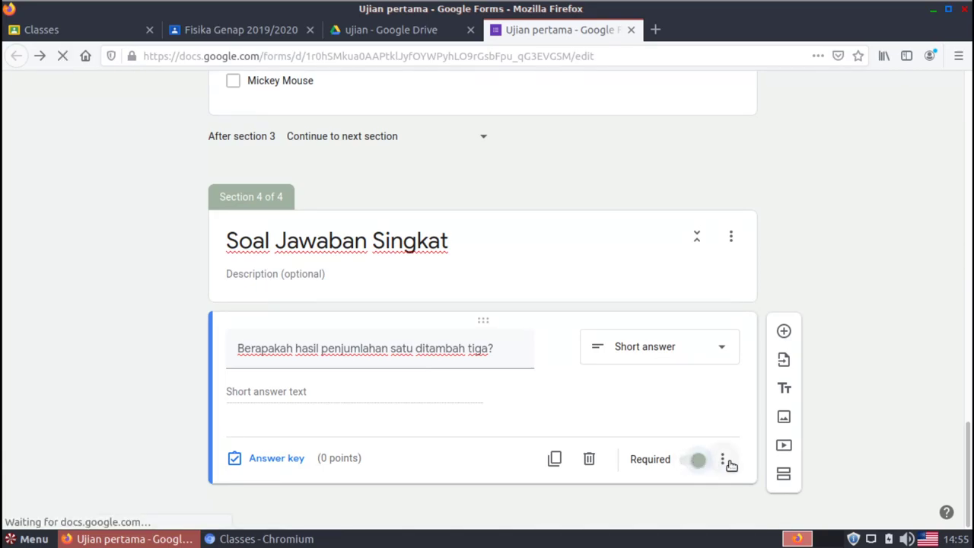
pyautogui.click(724, 460)
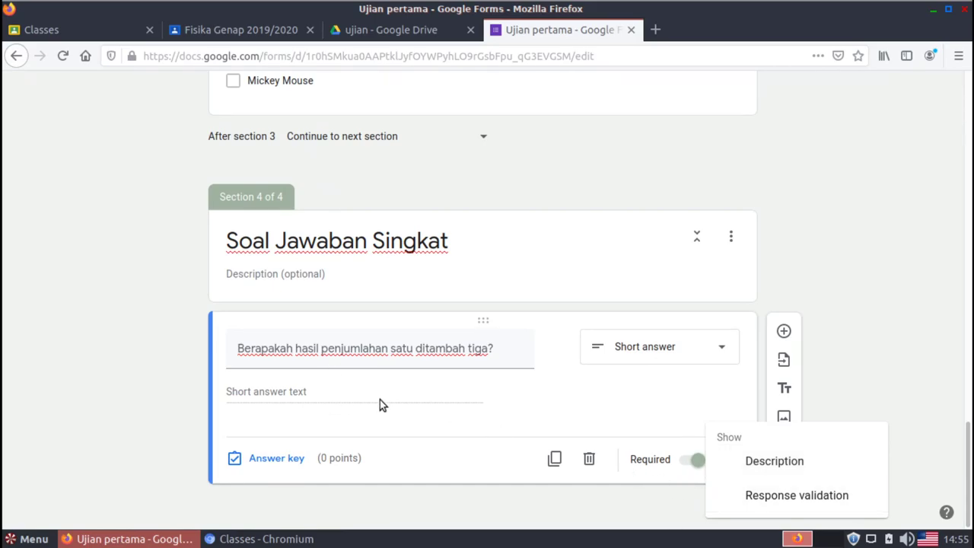
pyautogui.click(538, 499)
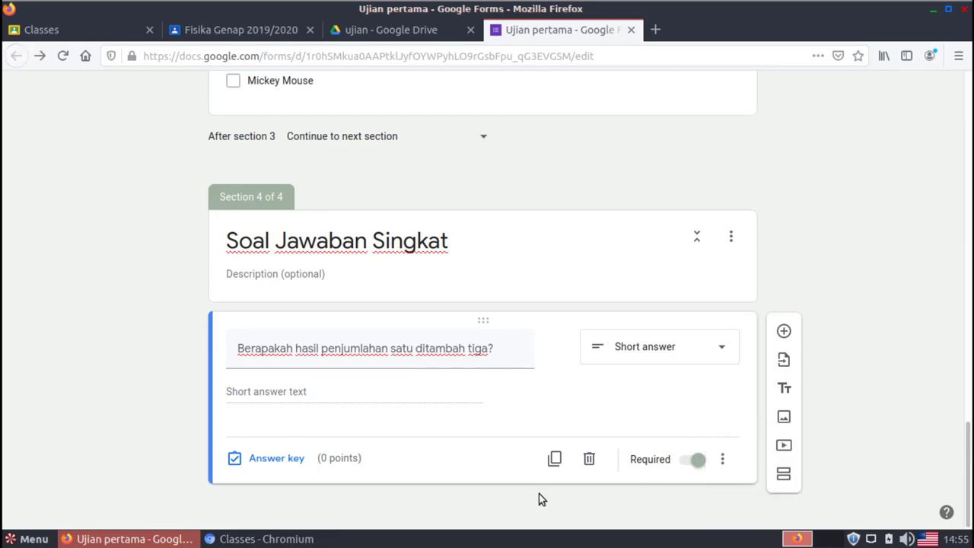
pyautogui.click(277, 459)
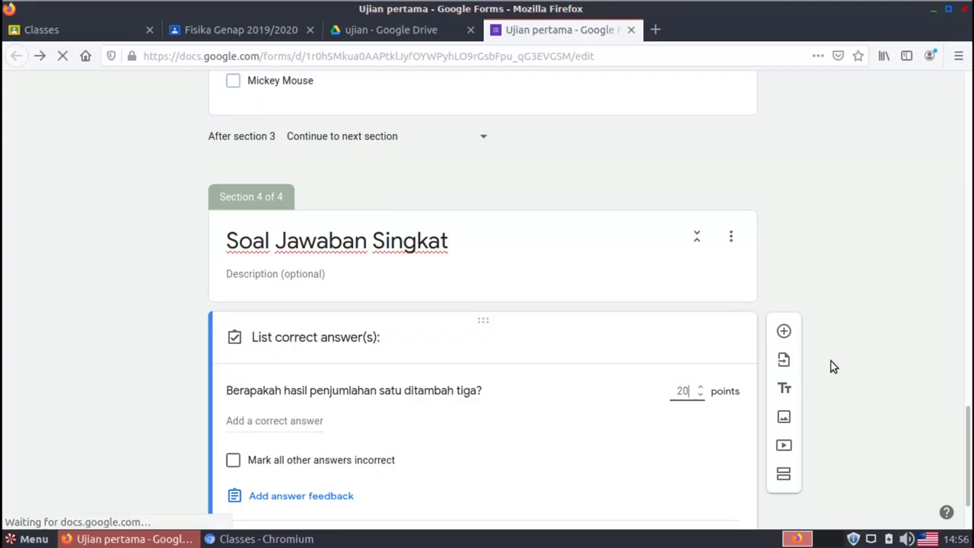
# Confirm 20 points and enter 4, empat and Empat as the correct answers
pyautogui.click(880, 372)
pyautogui.scroll(-1, 968, 451)
pyautogui.scroll(-1, 969, 451)
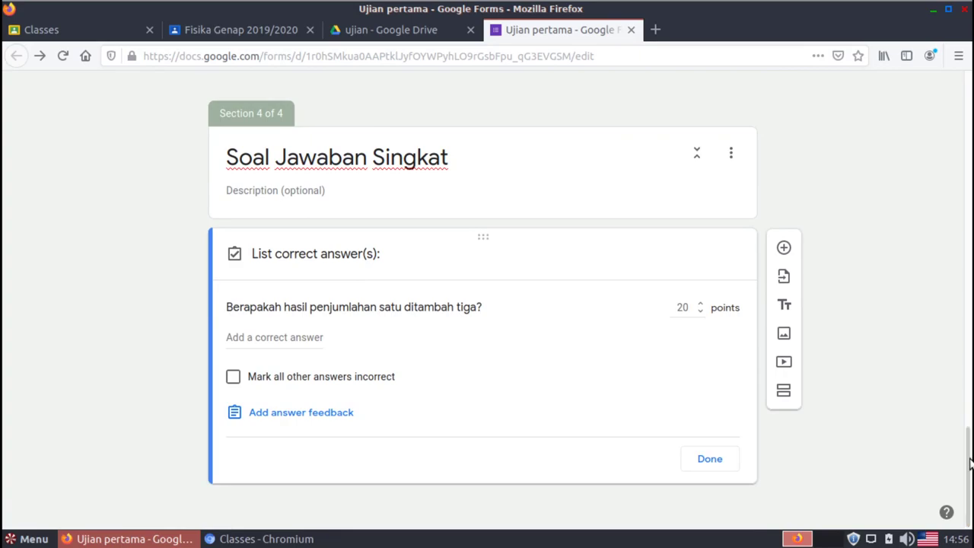
pyautogui.click(249, 338)
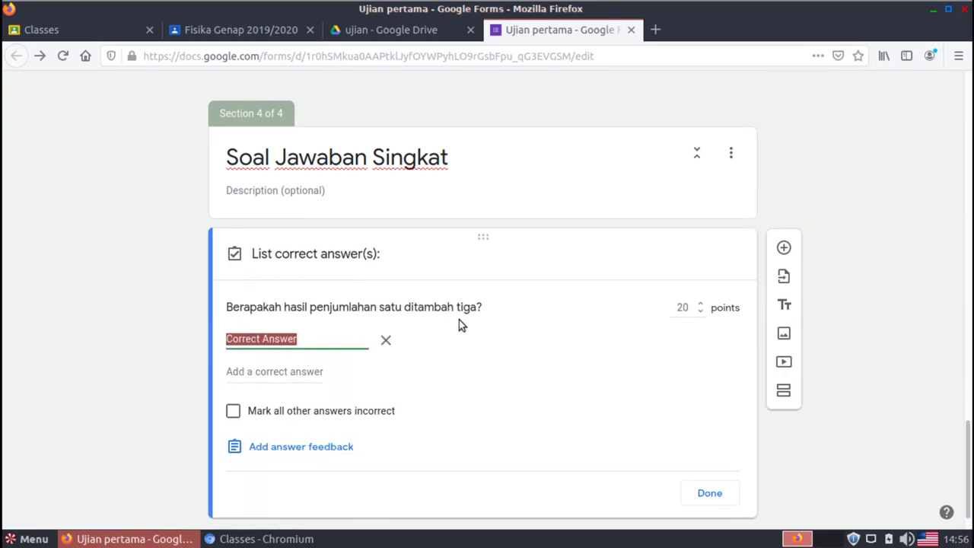
pyautogui.write('4')
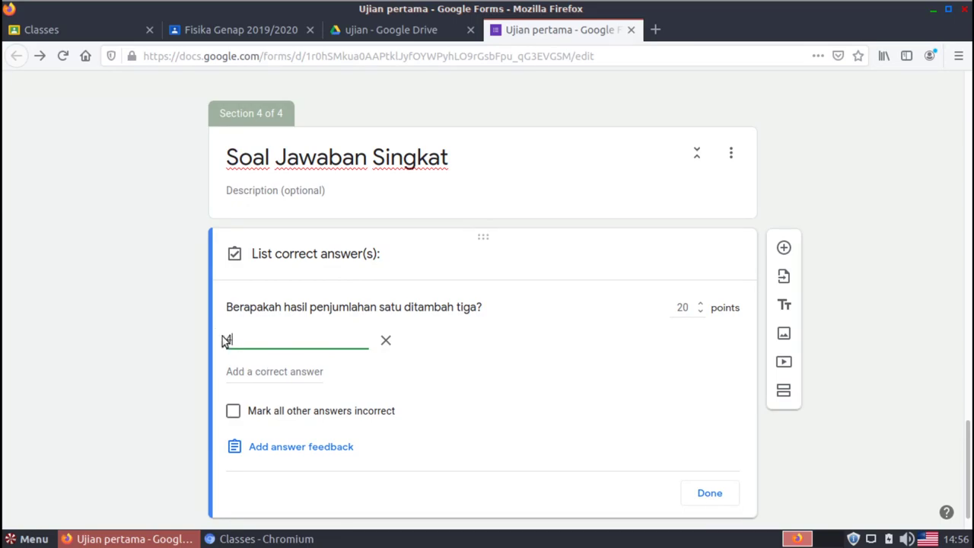
pyautogui.click(265, 370)
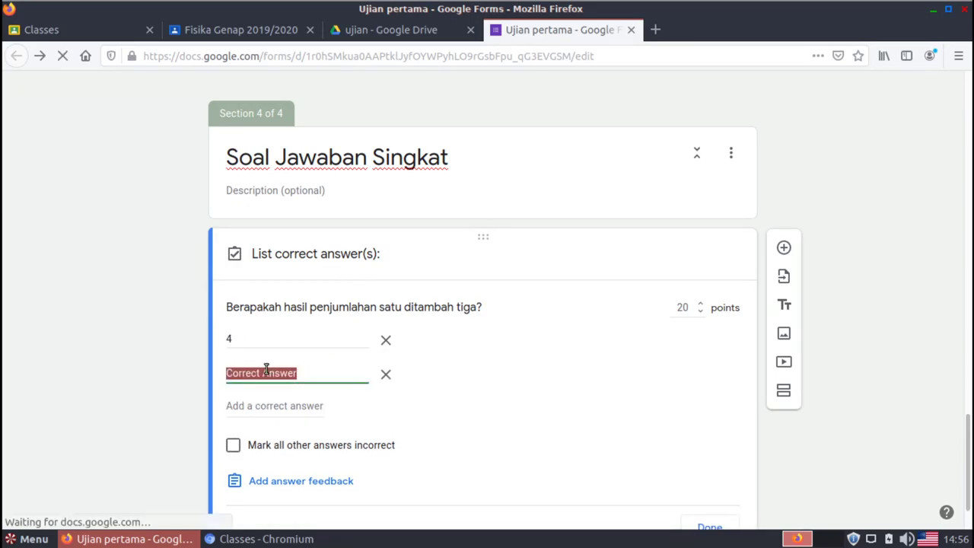
pyautogui.write('empat')
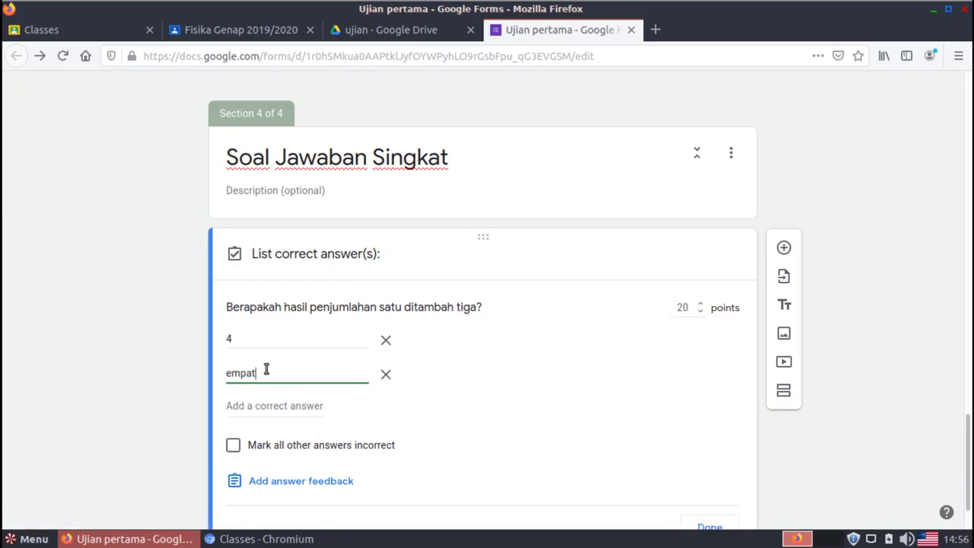
pyautogui.click(299, 406)
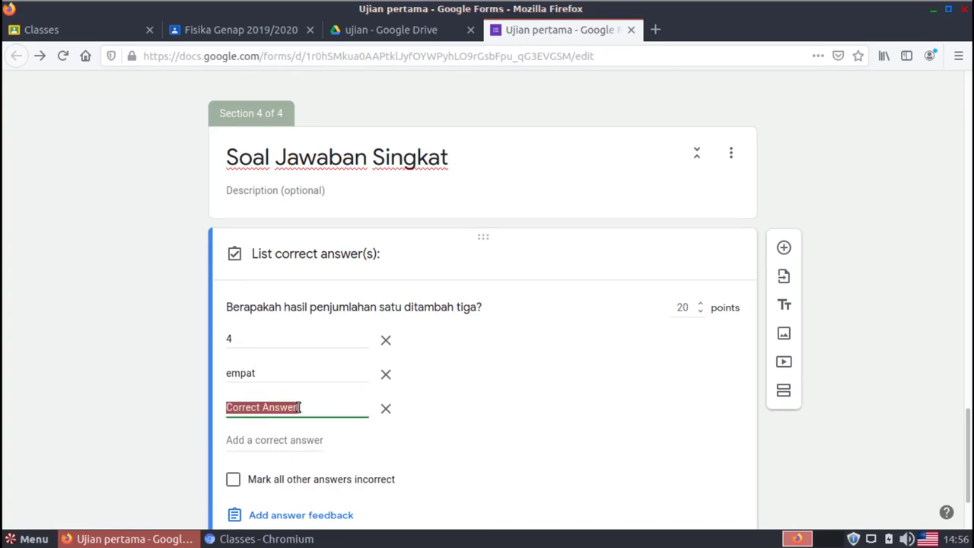
pyautogui.write('Empat')
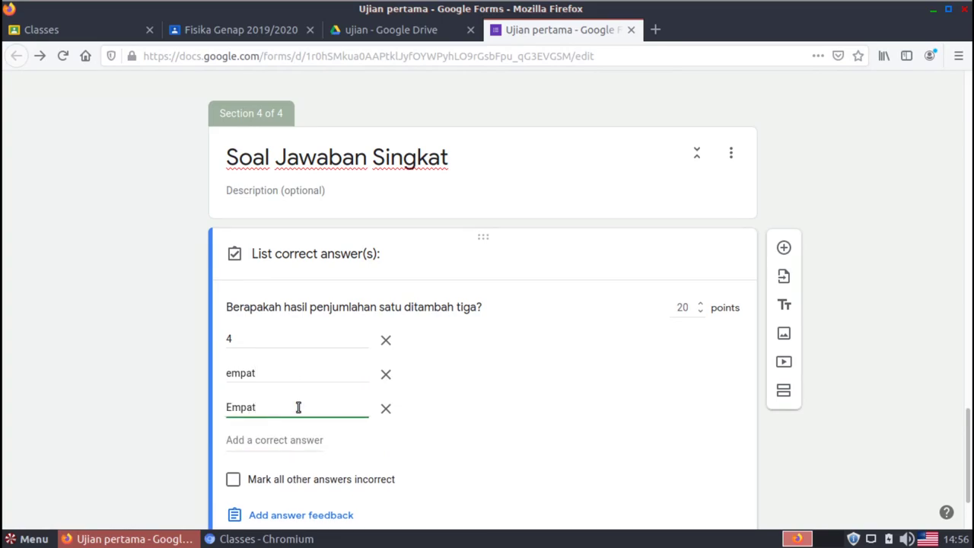
# Remove the extra blank answer slot and mark all other answers incorrect
pyautogui.click(270, 441)
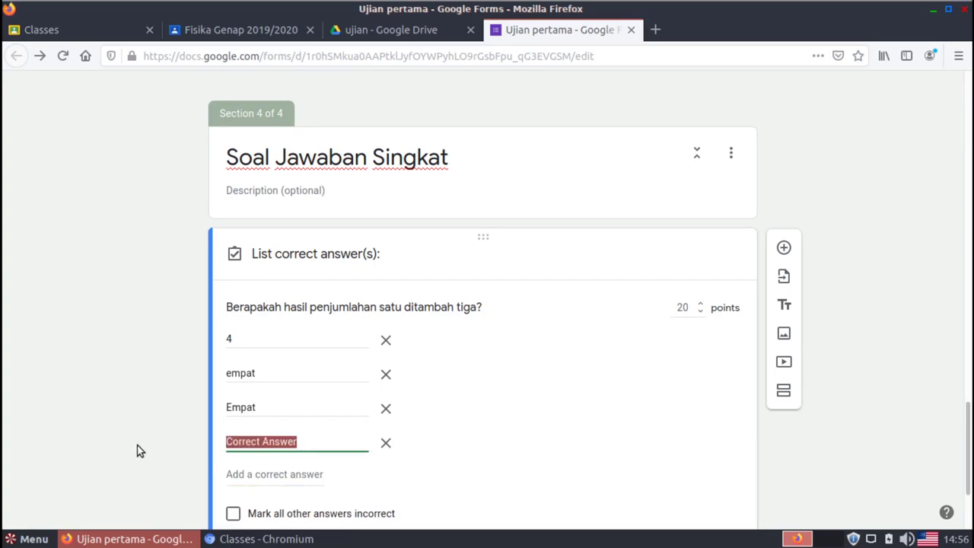
pyautogui.scroll(1, 228, 449)
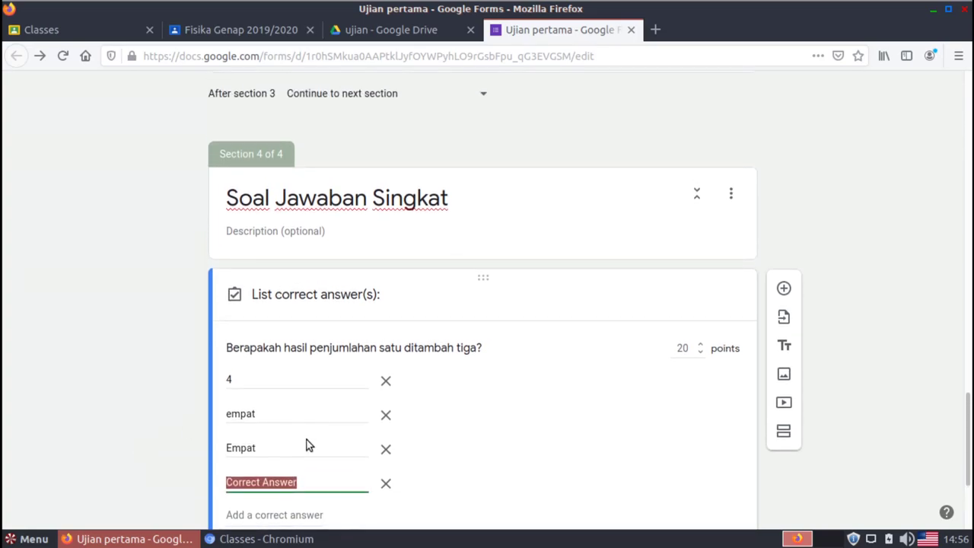
pyautogui.click(386, 482)
pyautogui.scroll(-1, 898, 452)
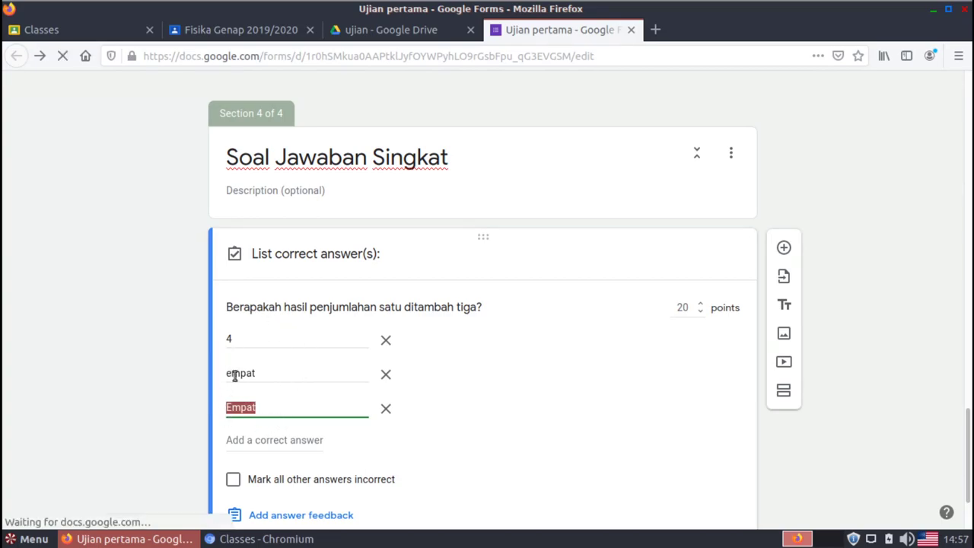
pyautogui.click(270, 343)
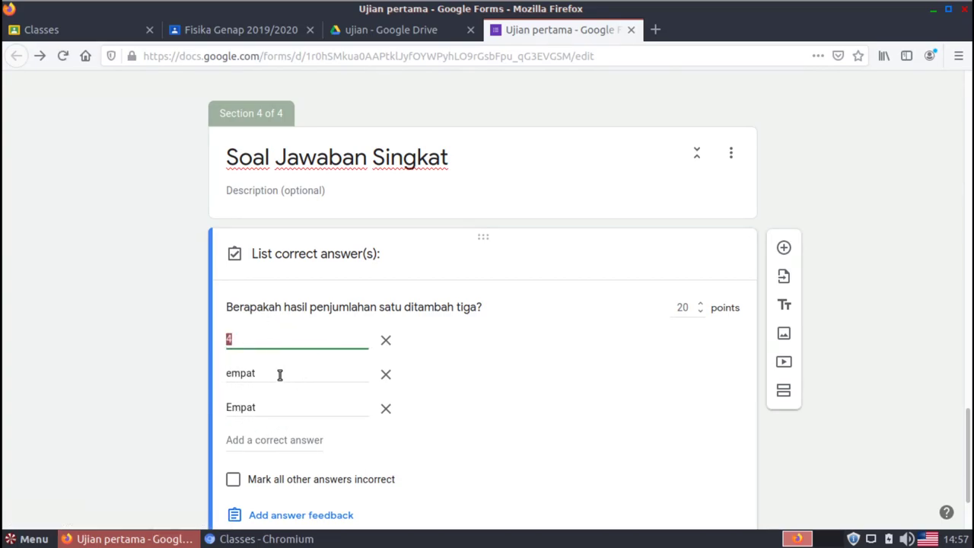
pyautogui.click(279, 374)
pyautogui.click(286, 409)
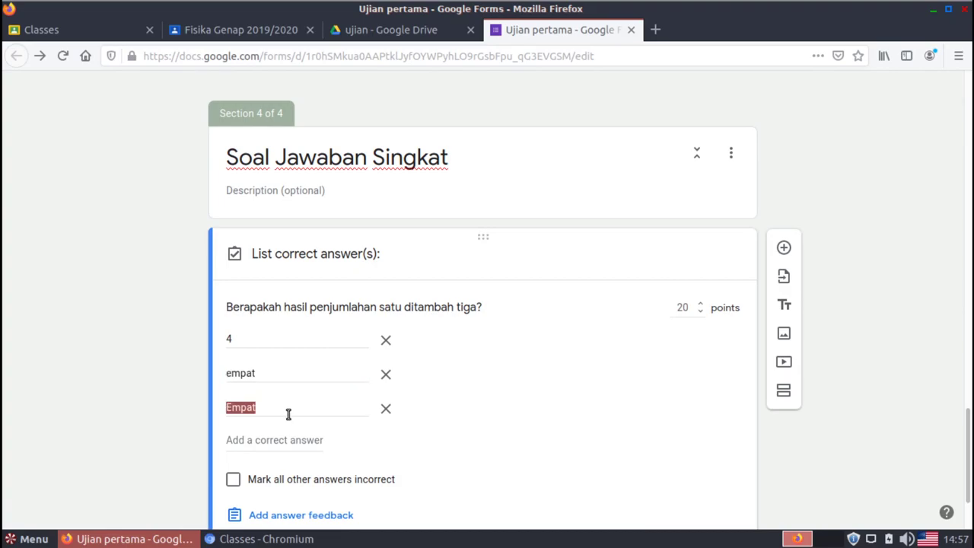
pyautogui.click(261, 343)
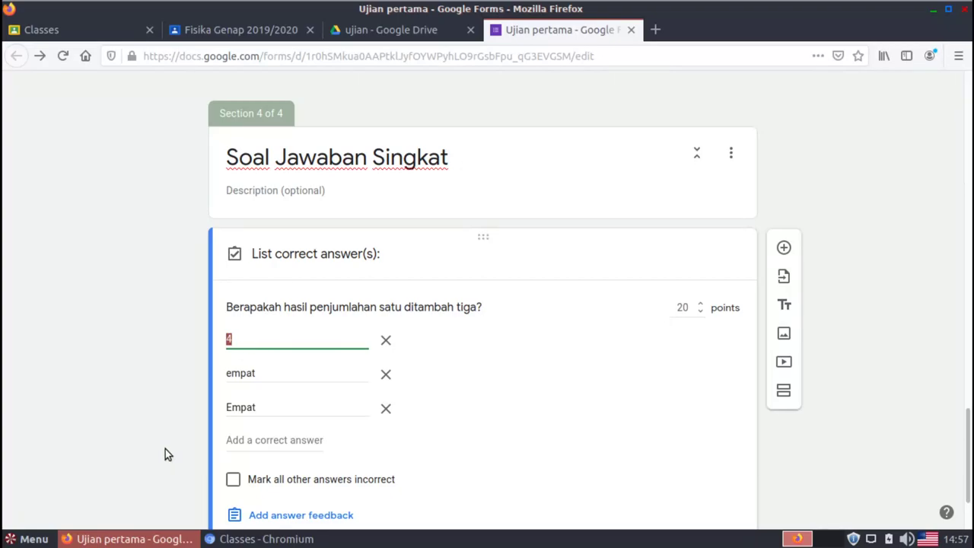
pyautogui.click(233, 479)
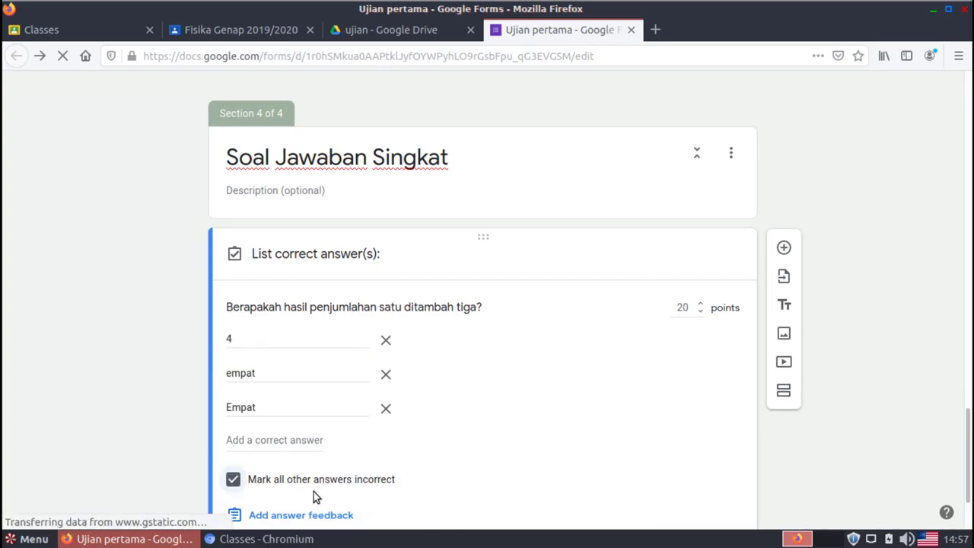
pyautogui.scroll(-1, 860, 470)
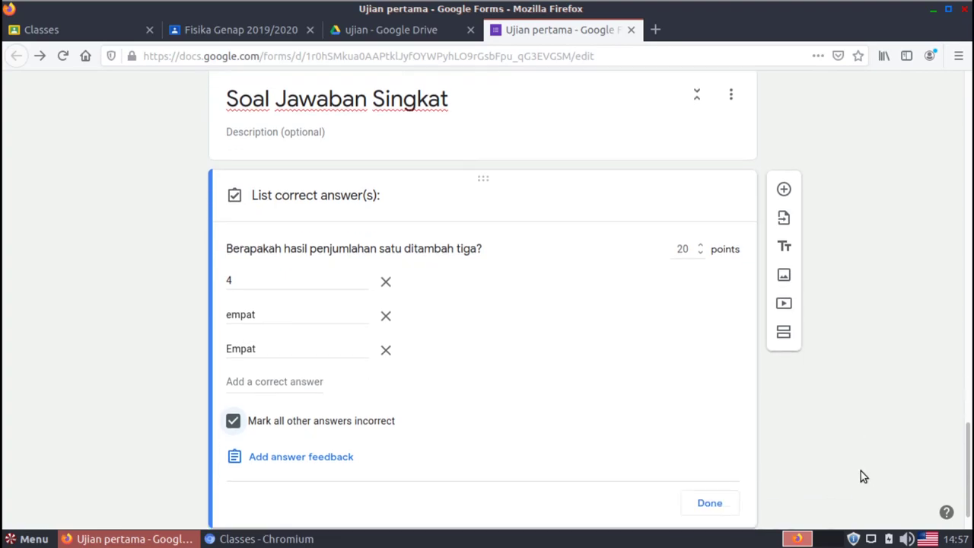
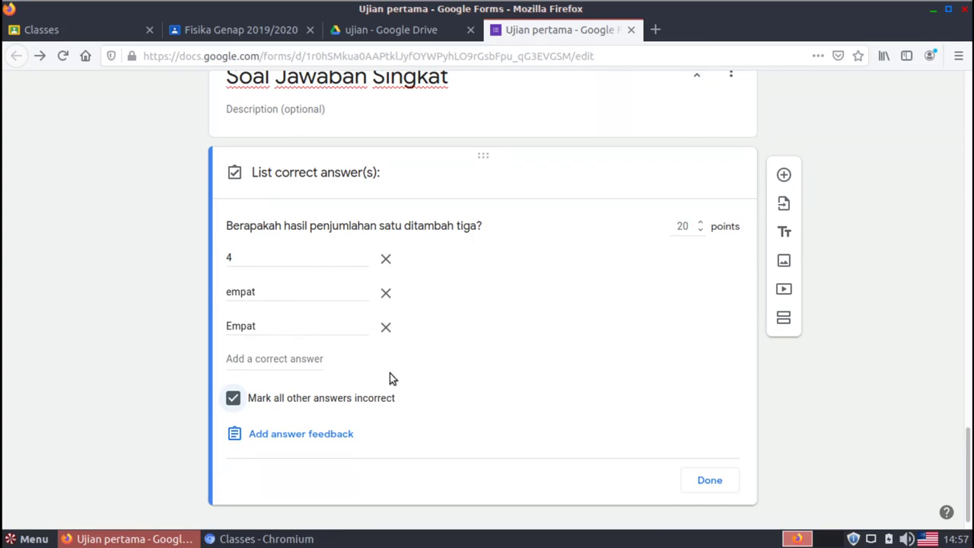
# Save the sum question's answer key (4, empat, Empat for 20 points) and deselect the question
pyautogui.click(710, 481)
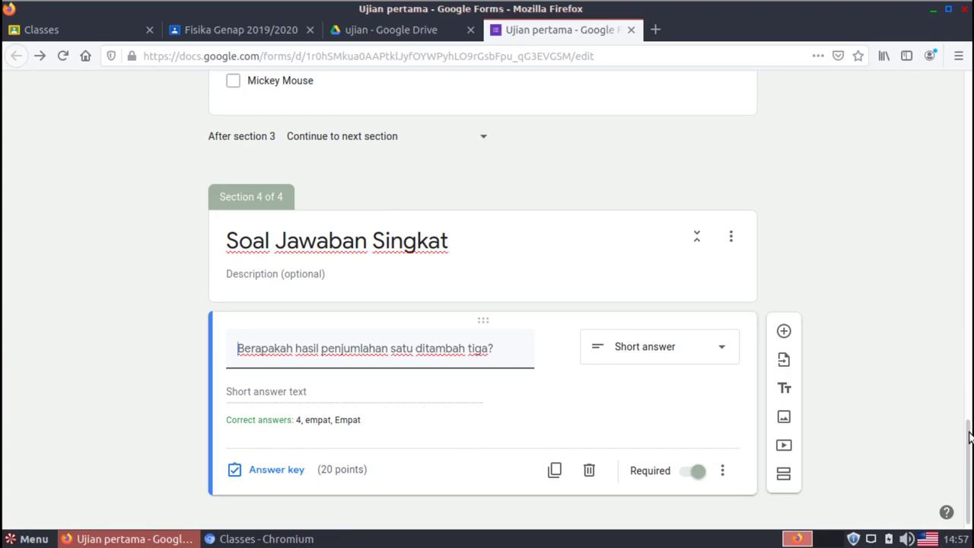
pyautogui.scroll(-1, 969, 449)
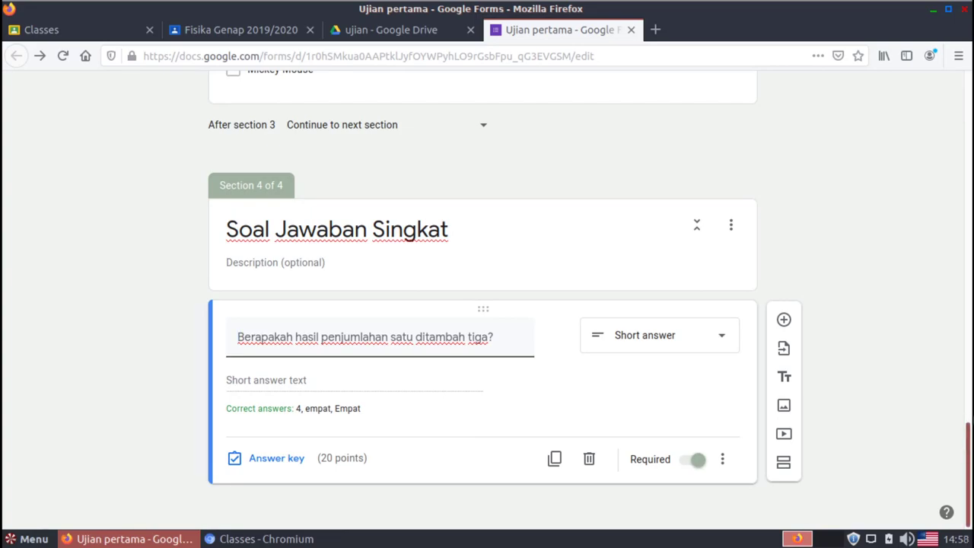
pyautogui.moveTo(969, 454); pyautogui.dragTo(969, 99)
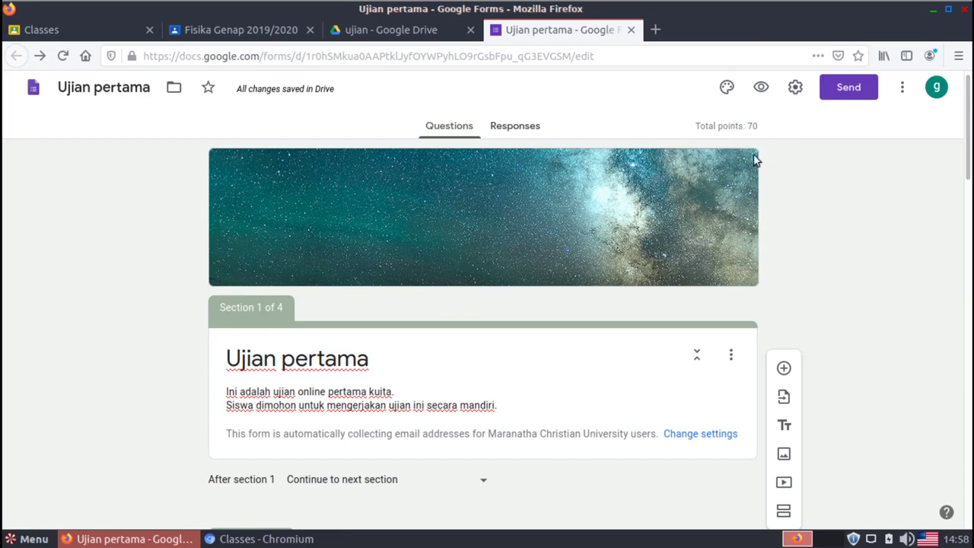
pyautogui.moveTo(968, 122); pyautogui.dragTo(967, 470)
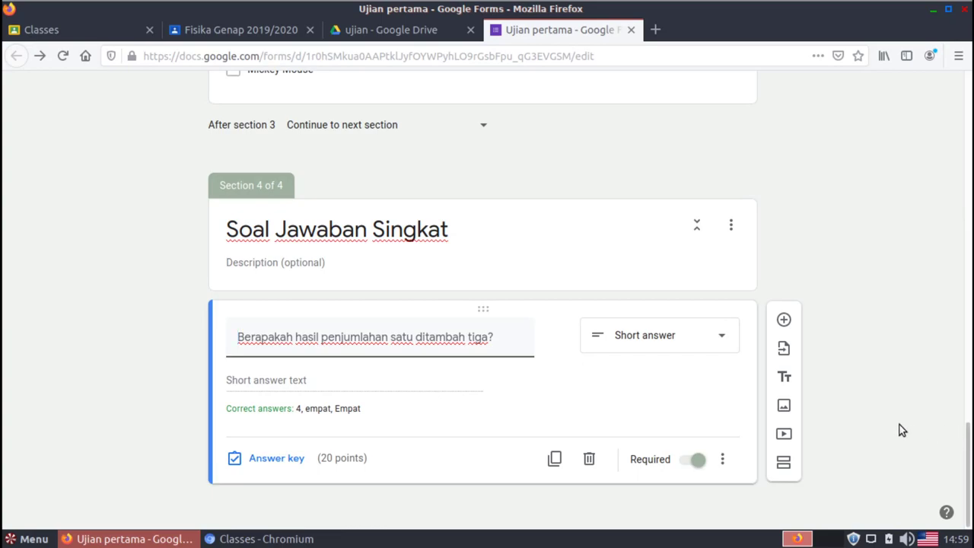
pyautogui.click(870, 392)
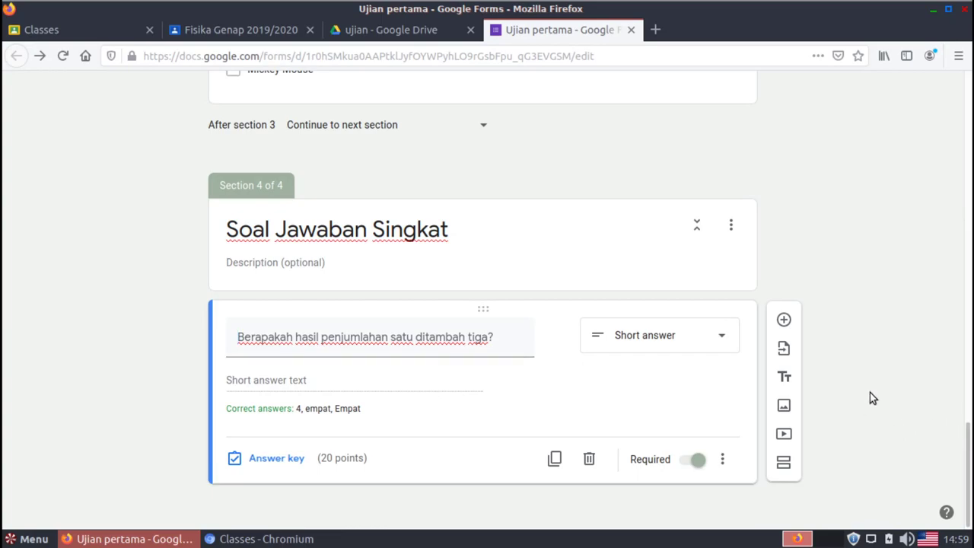
# Add a new question below the sum question titled 'Bendera negara manakah gambar berikut ini?'
pyautogui.click(784, 320)
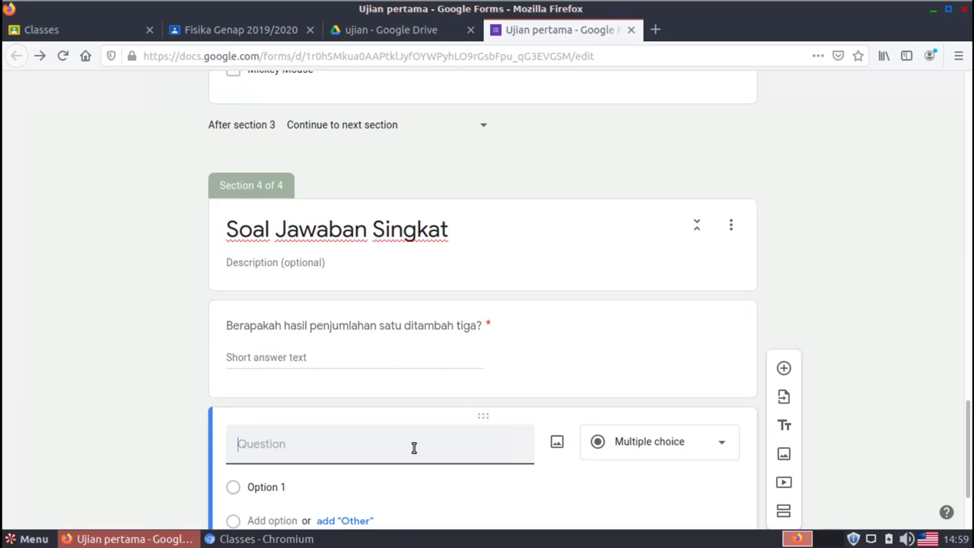
pyautogui.write('Bendera ')
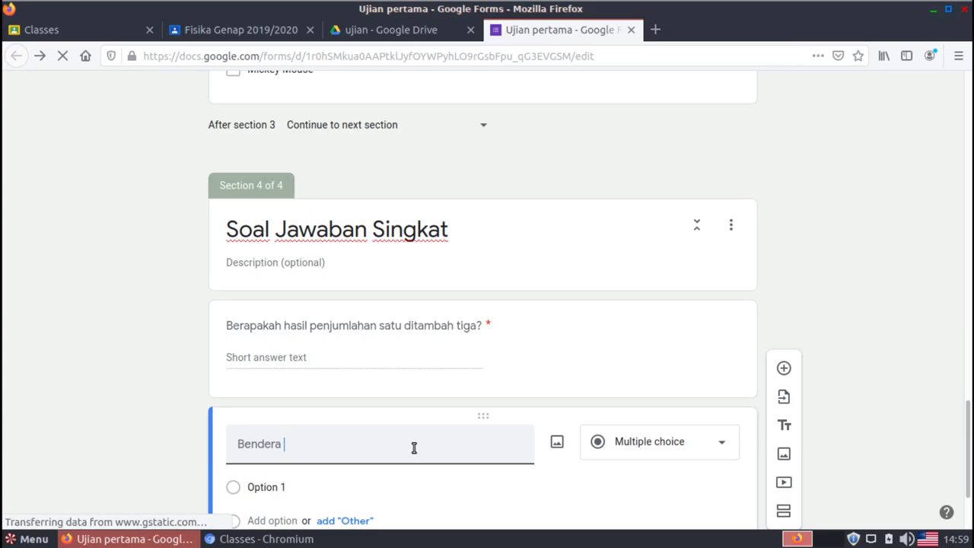
pyautogui.write('negara manaka')
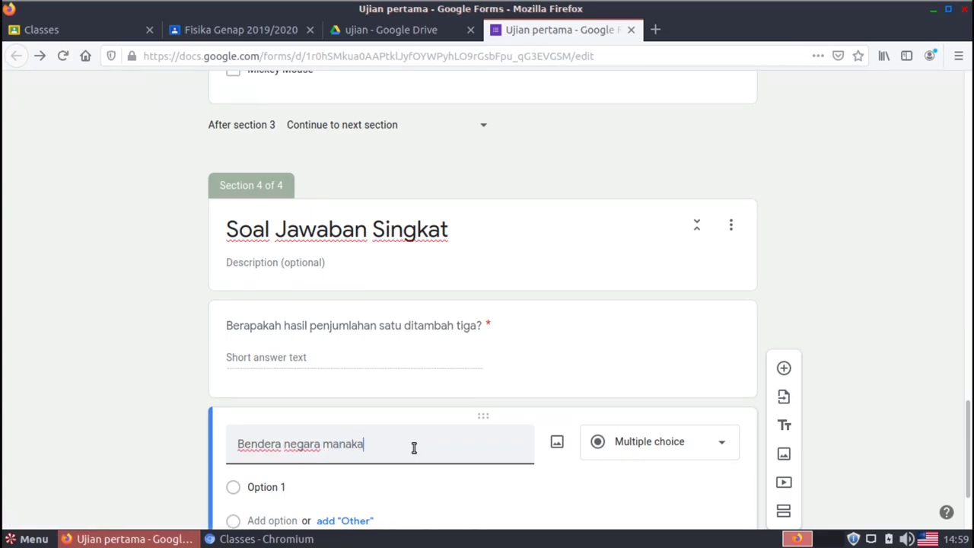
pyautogui.write('h gambar berikut in')
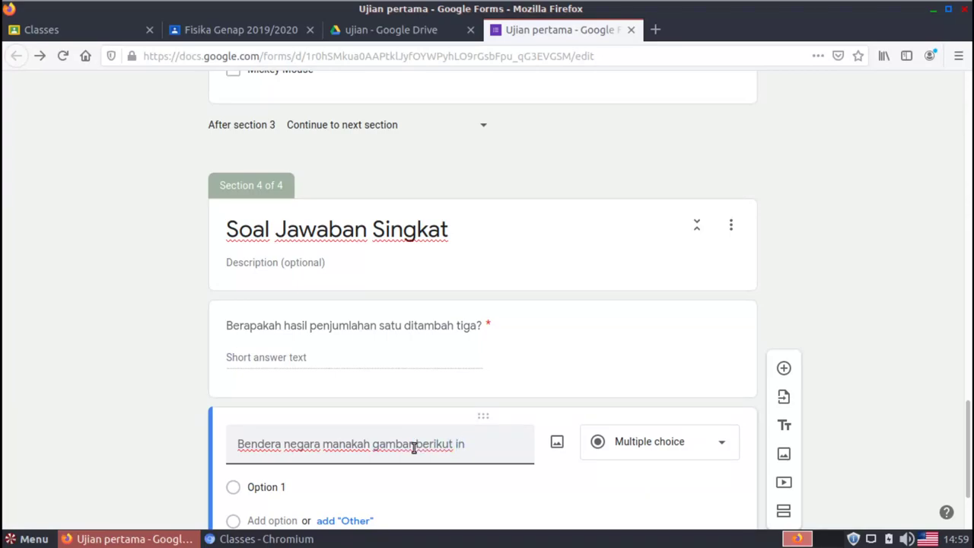
pyautogui.write('i?')
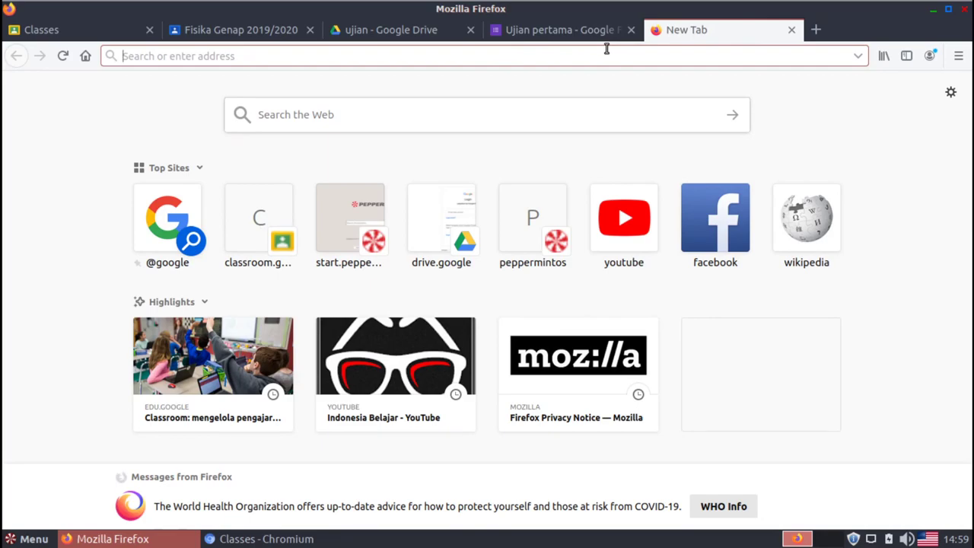
# Search DuckDuckGo images for 'australia flag' and open the animated flag image full size
pyautogui.write('aus')
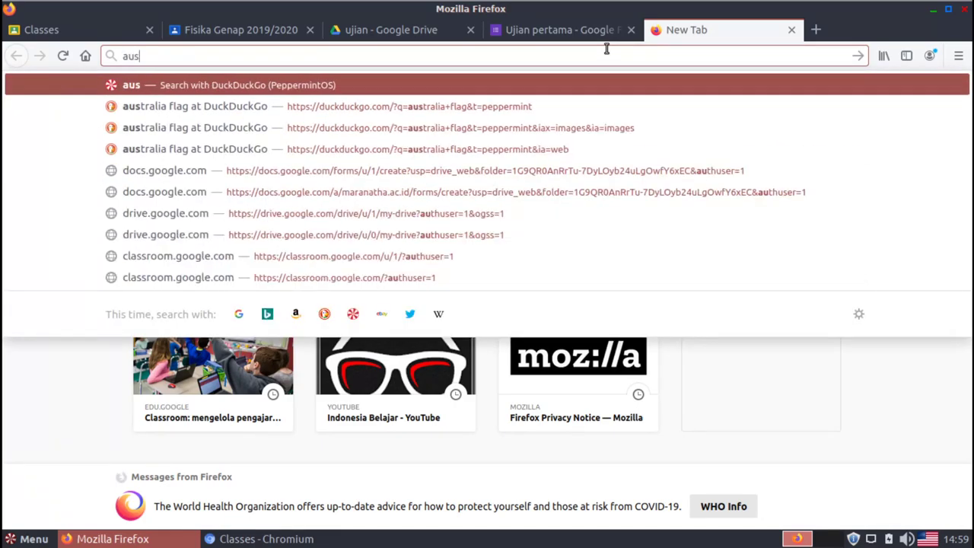
pyautogui.write('tralia flag')
pyautogui.press('Return')
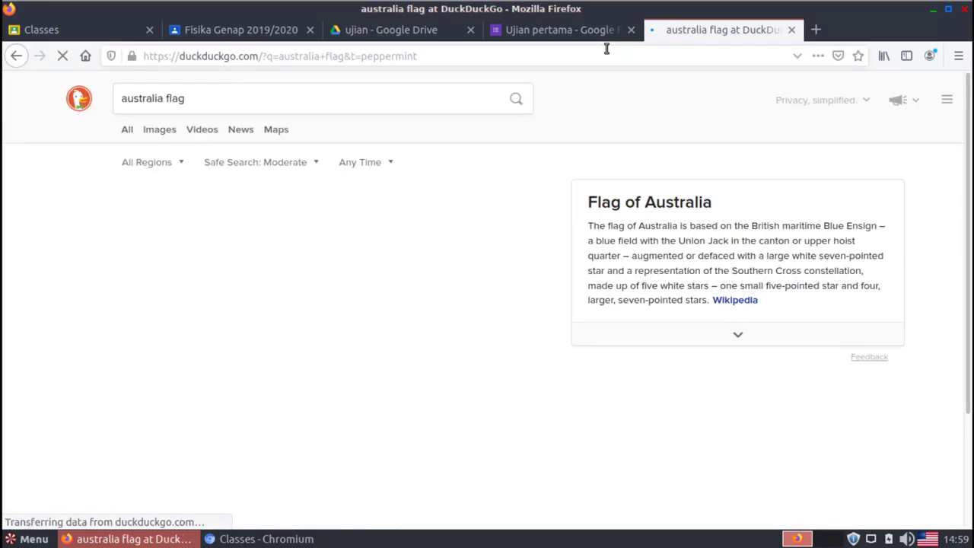
pyautogui.click(159, 131)
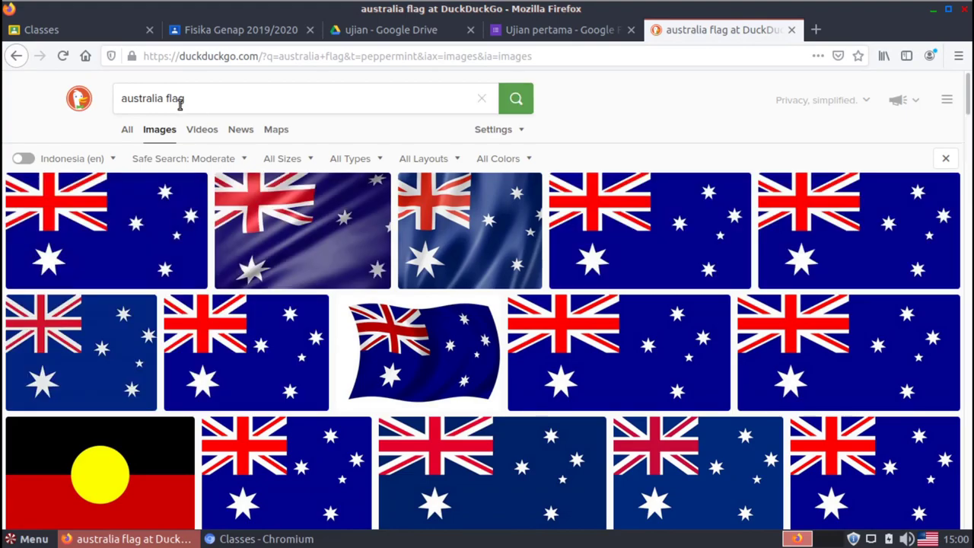
pyautogui.click(181, 240)
pyautogui.click(304, 220)
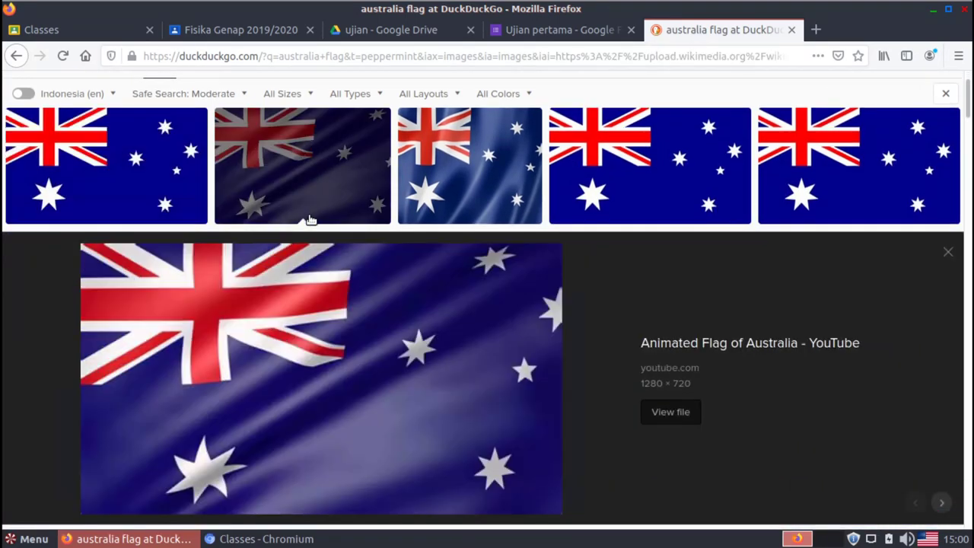
pyautogui.click(681, 418)
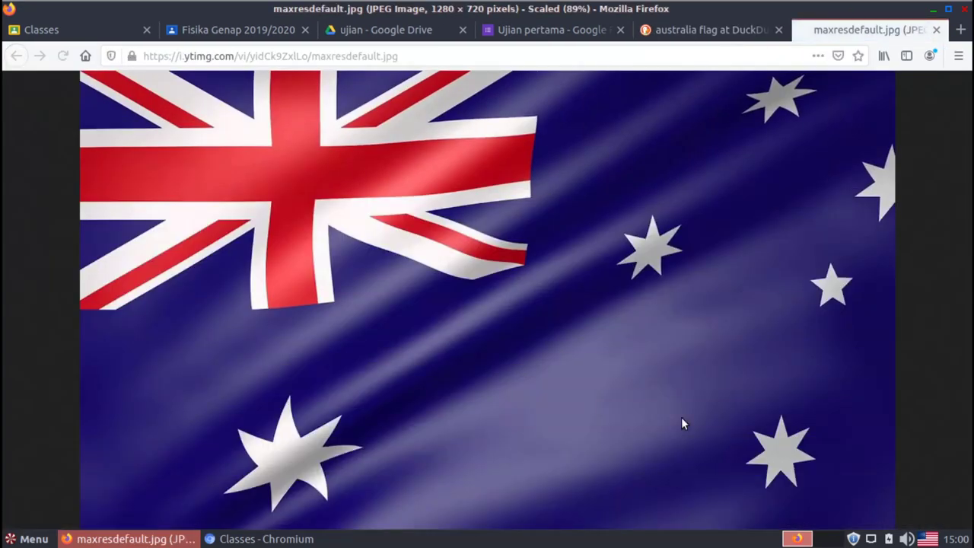
# Close the search tab, copy the flag image's web address, and go back to the form
pyautogui.click(778, 31)
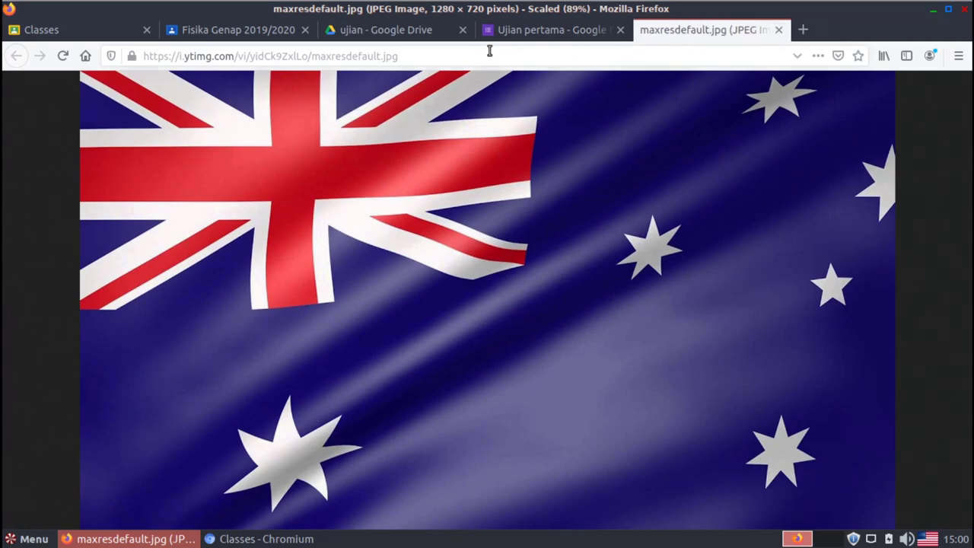
pyautogui.click(428, 58)
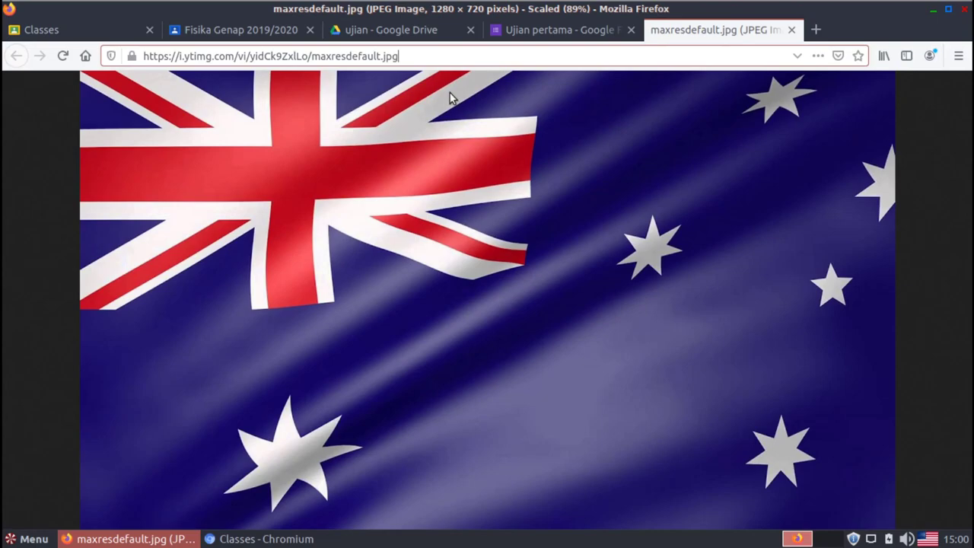
pyautogui.doubleClick(217, 58)
pyautogui.rightClick(270, 55)
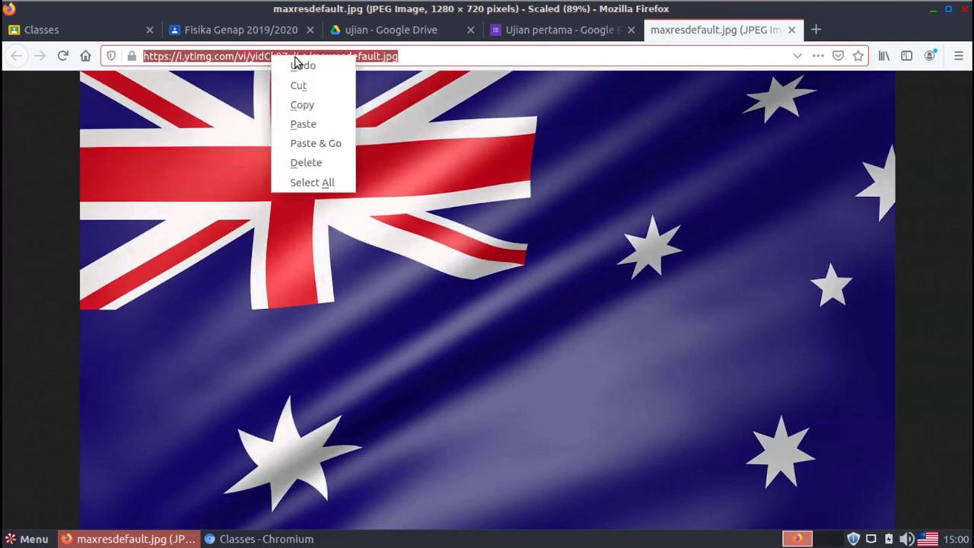
pyautogui.click(326, 104)
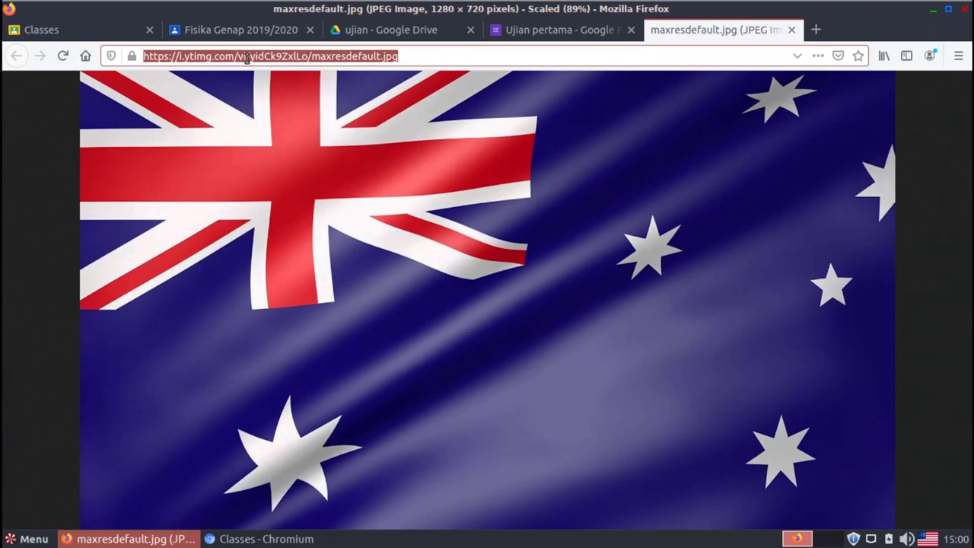
pyautogui.rightClick(246, 59)
pyautogui.click(297, 107)
pyautogui.click(567, 29)
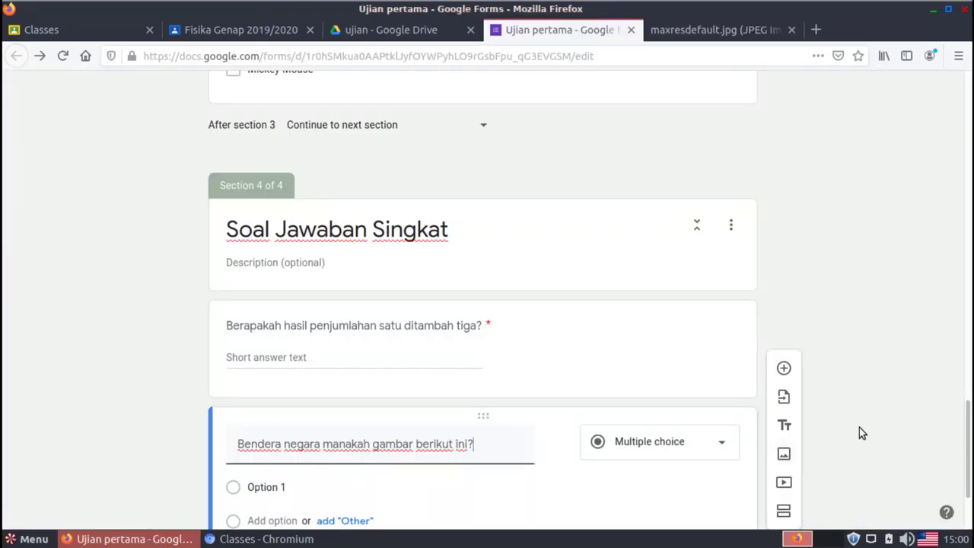
# Paste the copied Australian flag URL into the question's insert-image-by-URL dialog
pyautogui.moveTo(517, 437)
pyautogui.click(557, 445)
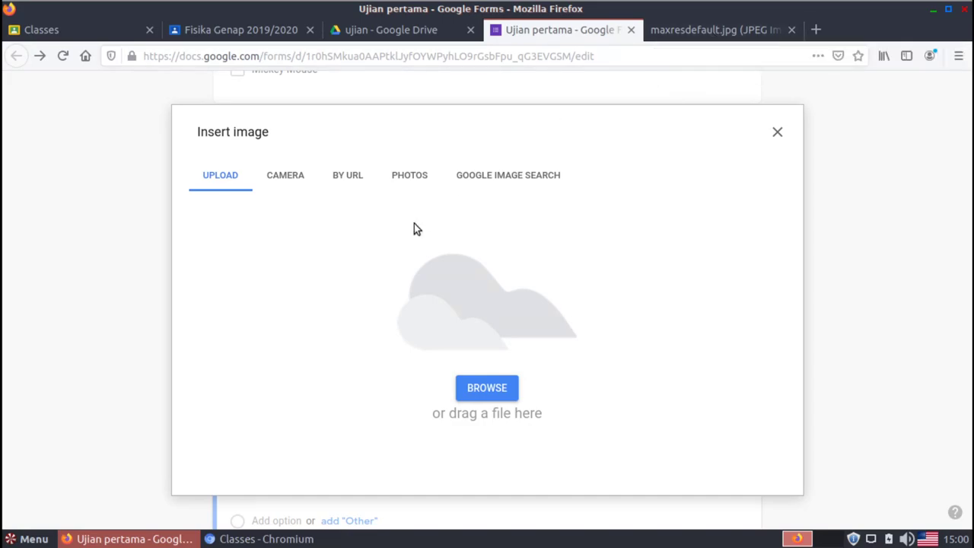
pyautogui.click(350, 182)
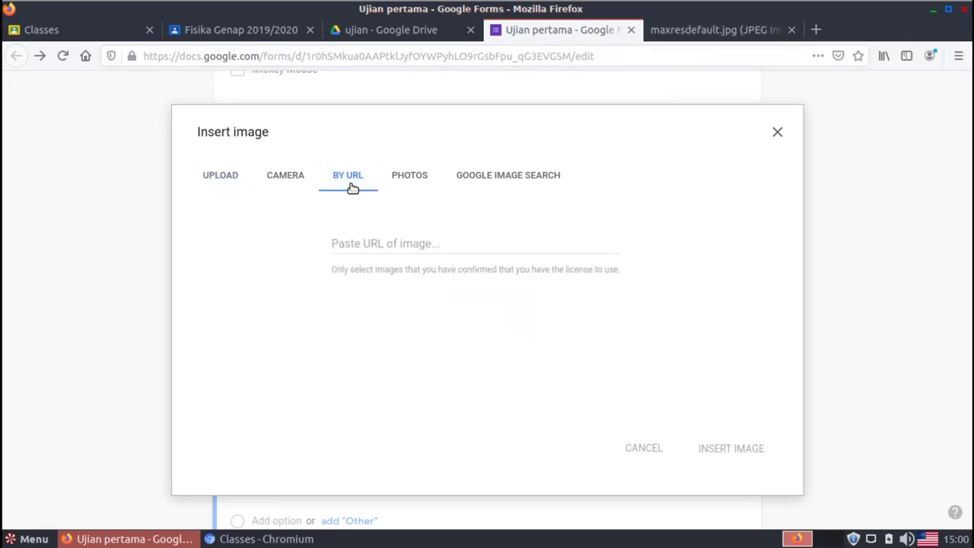
pyautogui.click(362, 239)
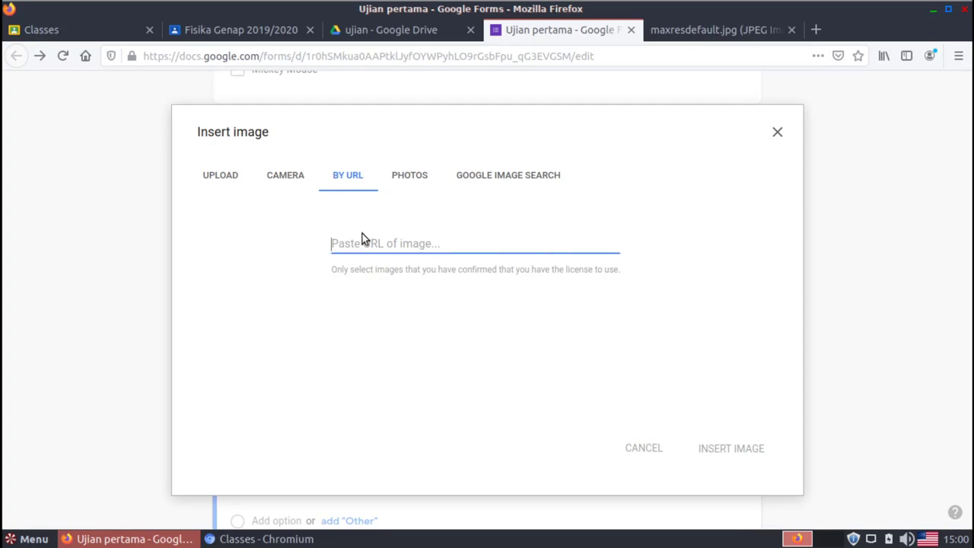
pyautogui.rightClick(362, 237)
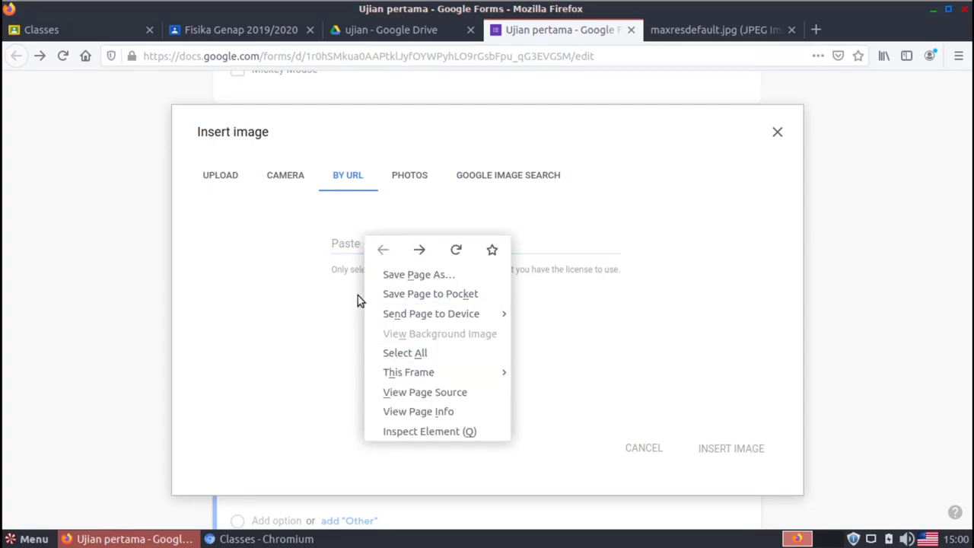
pyautogui.click(338, 234)
pyautogui.click(344, 245)
pyautogui.rightClick(345, 246)
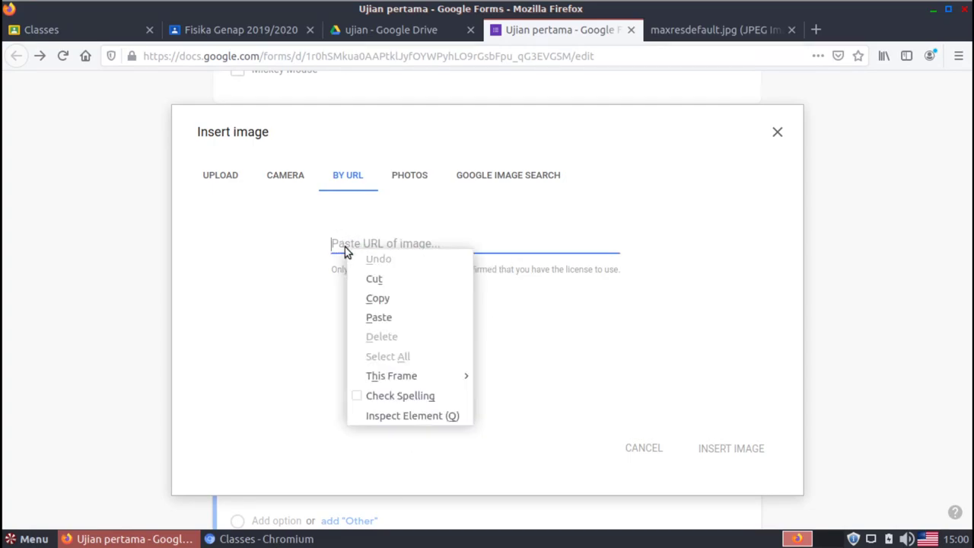
pyautogui.click(396, 321)
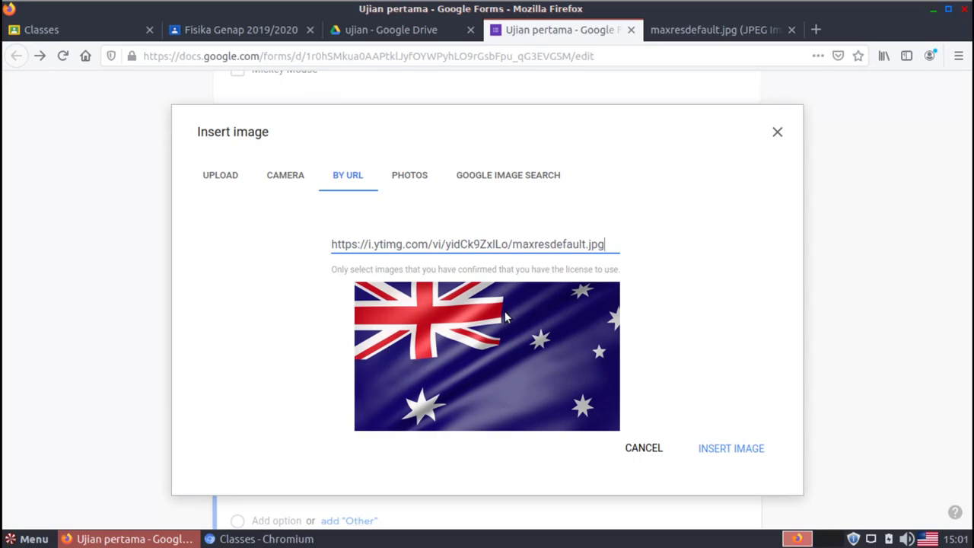
# Insert the flag image into the question and make the first option australia
pyautogui.click(731, 449)
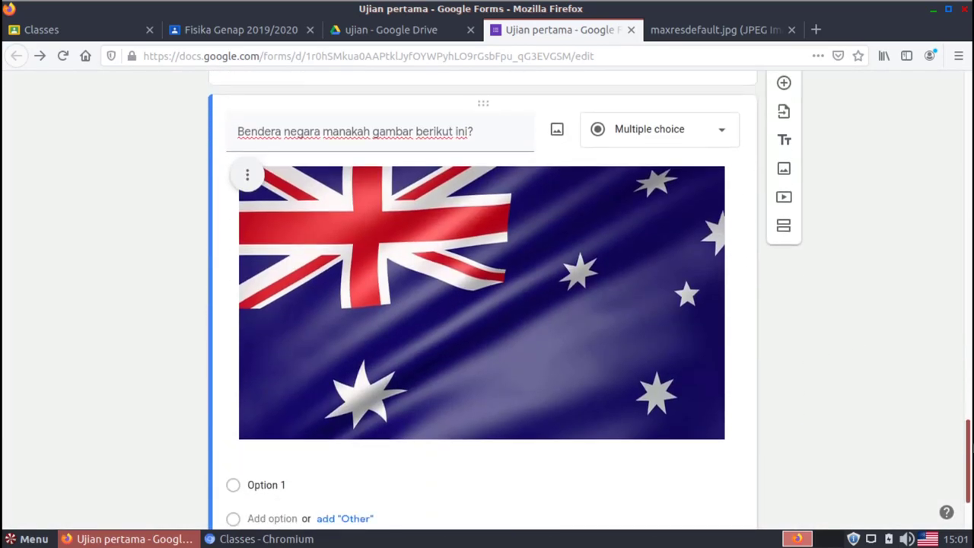
pyautogui.moveTo(967, 430)
pyautogui.mouseDown()
pyautogui.moveTo(968, 454)
pyautogui.moveTo(967, 431)
pyautogui.moveTo(968, 439)
pyautogui.mouseUp()
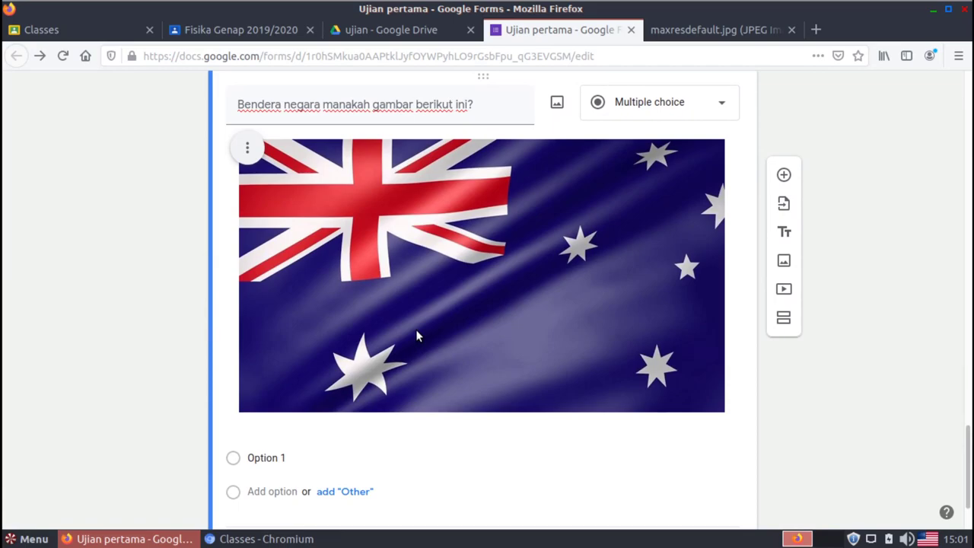
pyautogui.moveTo(970, 454)
pyautogui.mouseDown()
pyautogui.moveTo(971, 472)
pyautogui.moveTo(969, 460)
pyautogui.mouseUp()
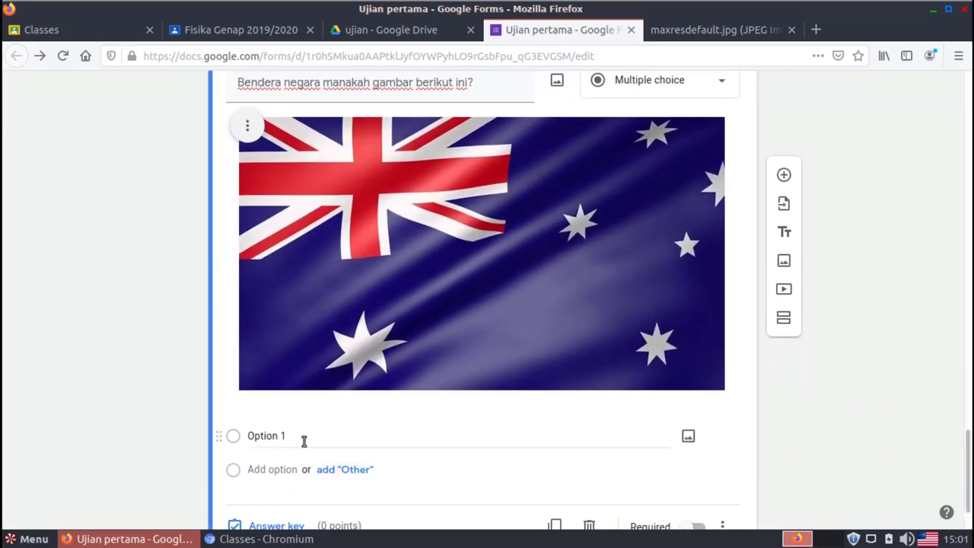
pyautogui.click(289, 435)
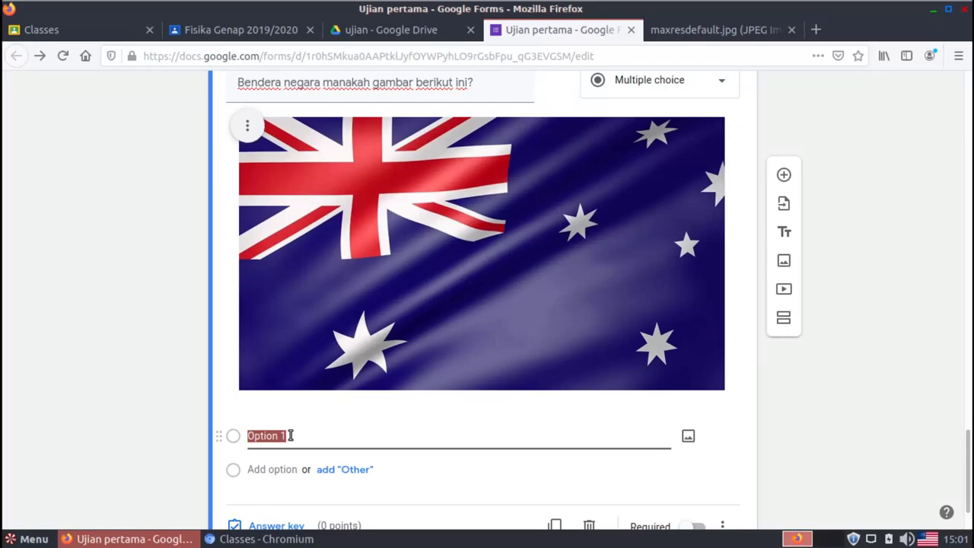
pyautogui.write('australia')
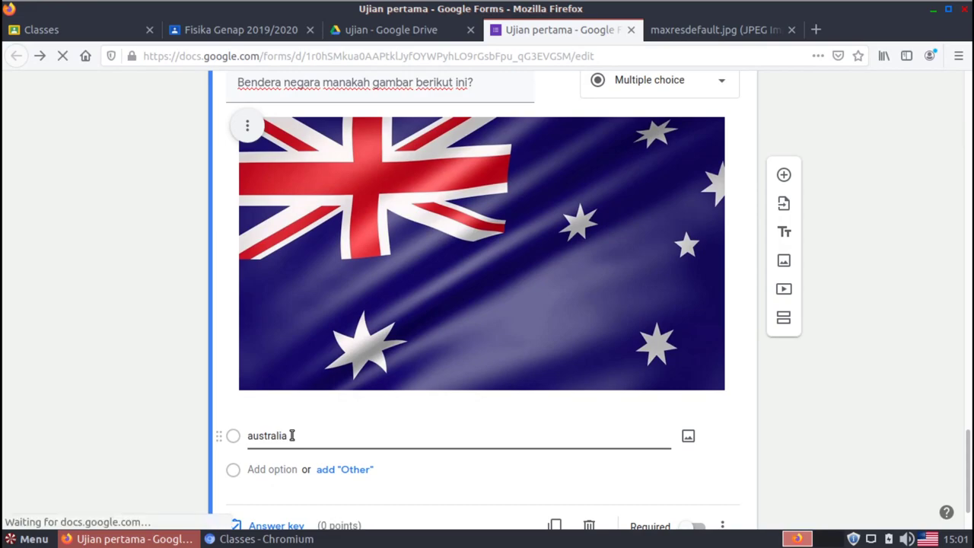
# Add the answer options amerika, nigeria, india and jerman
pyautogui.click(268, 470)
pyautogui.write('am')
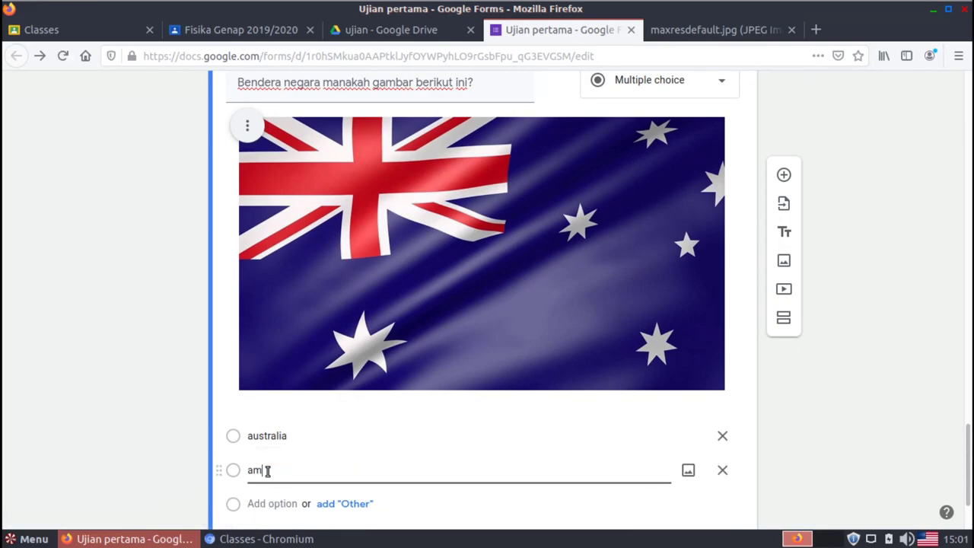
pyautogui.write('erika')
pyautogui.click(275, 498)
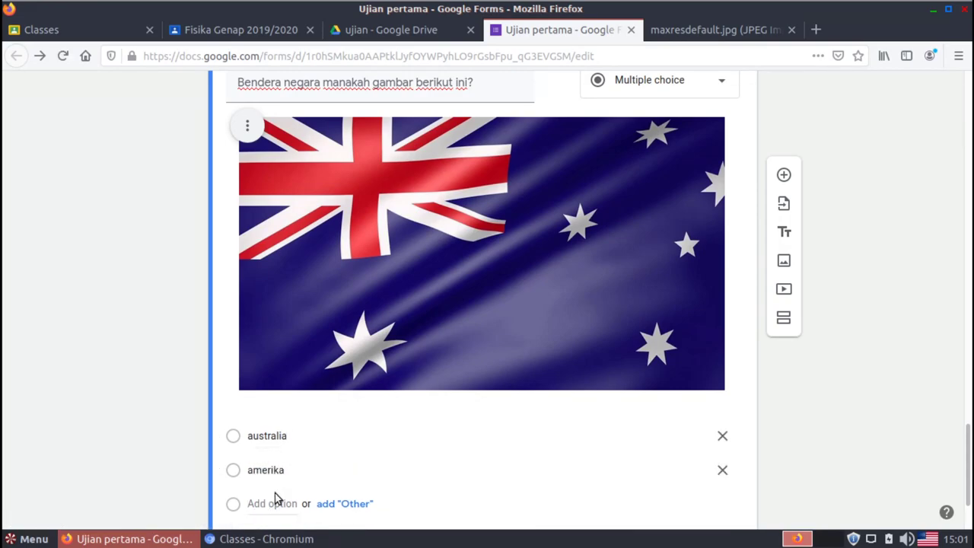
pyautogui.write('nigeria')
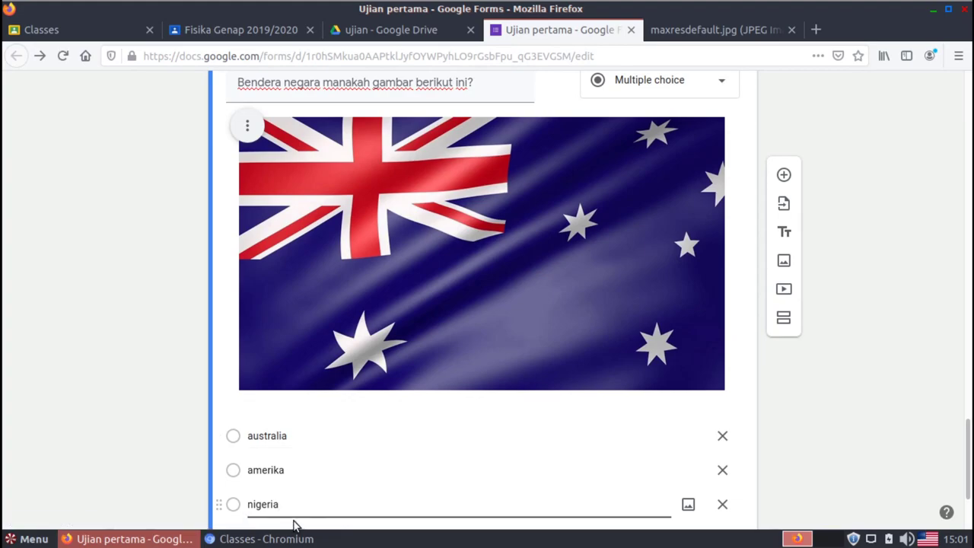
pyautogui.click(904, 470)
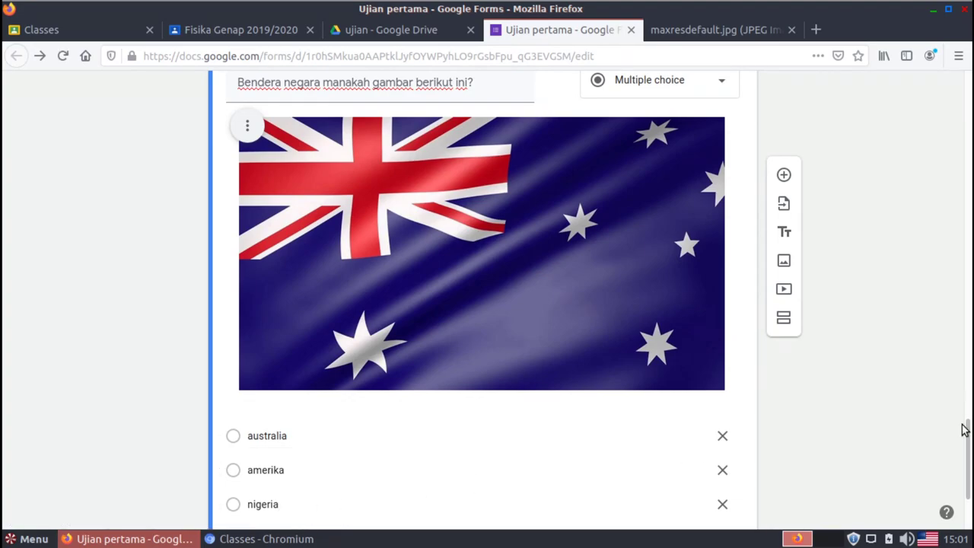
pyautogui.moveTo(963, 429); pyautogui.dragTo(969, 476)
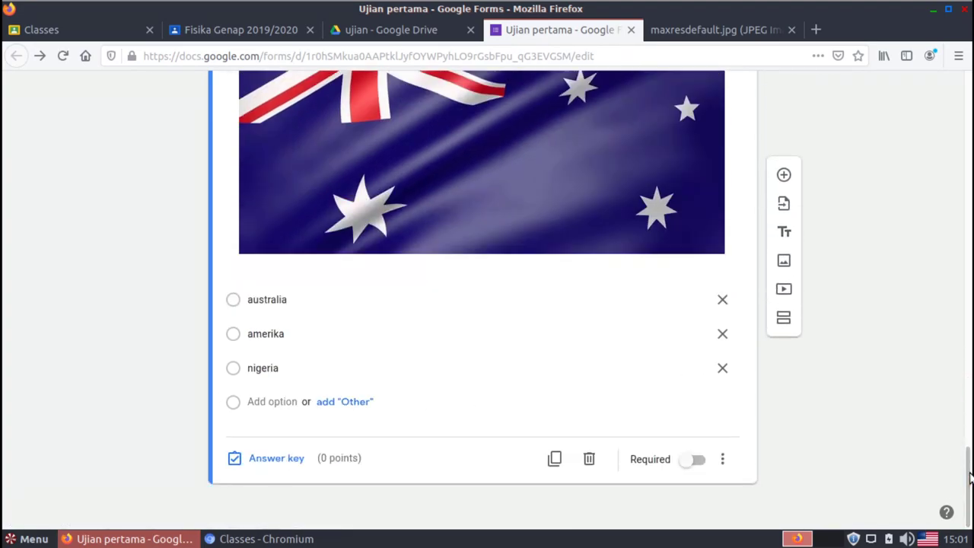
pyautogui.click(259, 402)
pyautogui.write('india')
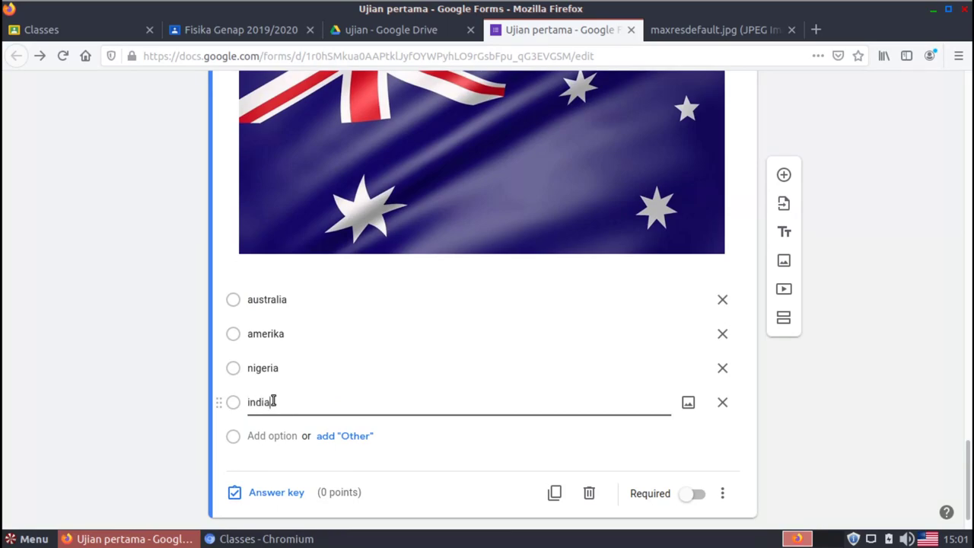
pyautogui.click(278, 435)
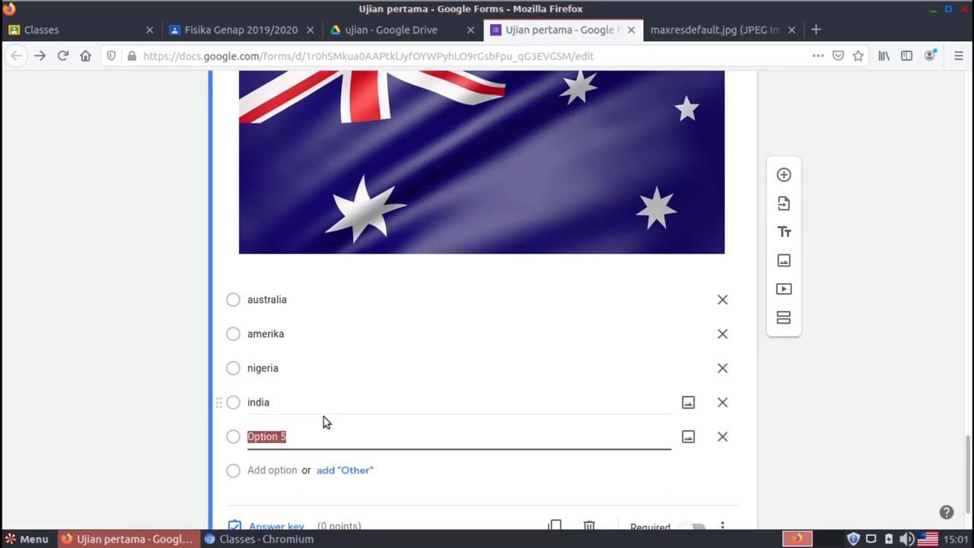
pyautogui.write('jerman')
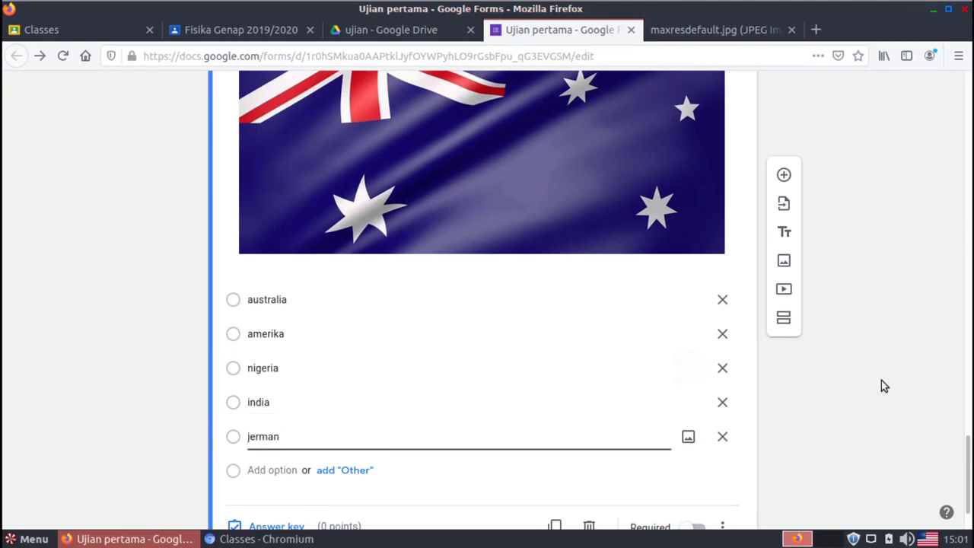
pyautogui.moveTo(971, 430); pyautogui.dragTo(971, 493)
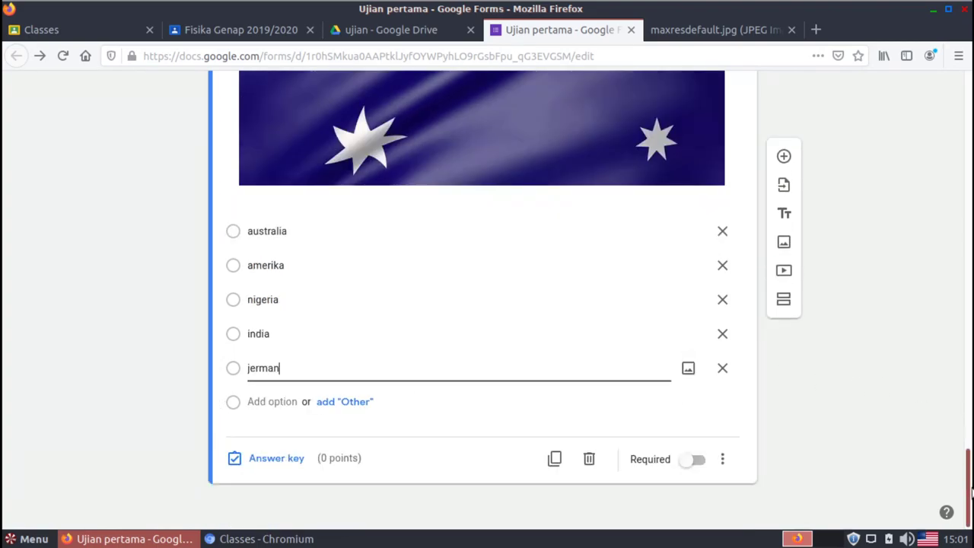
# Make the flag question required and shuffle its option order
pyautogui.click(697, 462)
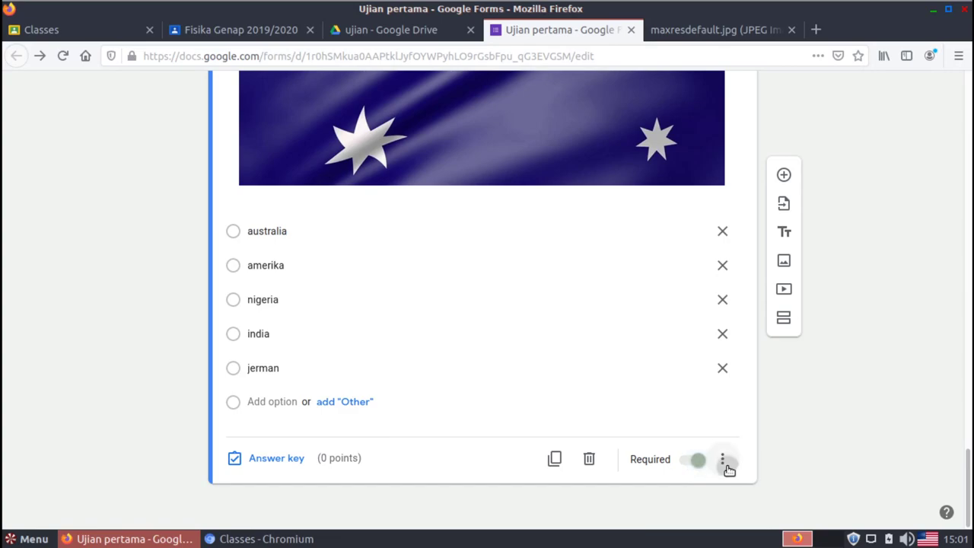
pyautogui.click(726, 466)
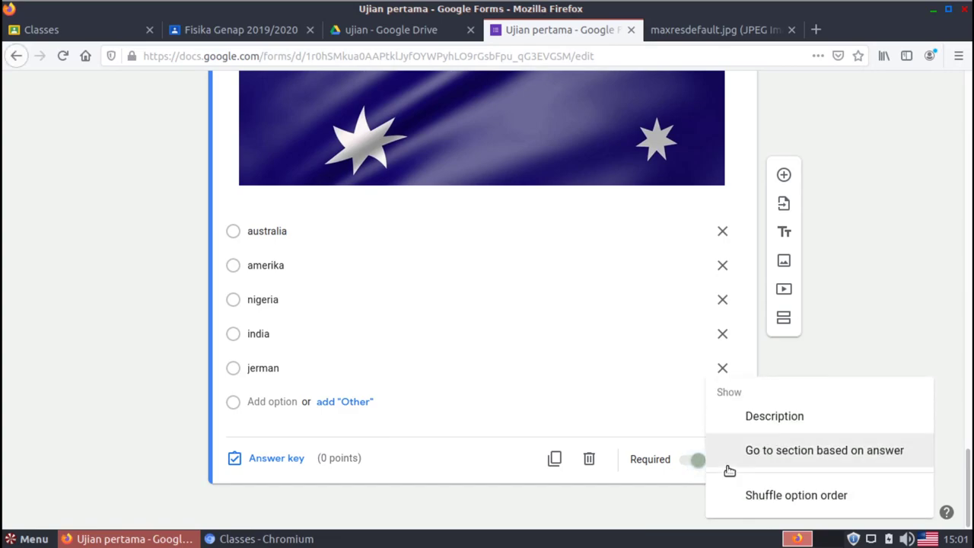
pyautogui.click(799, 506)
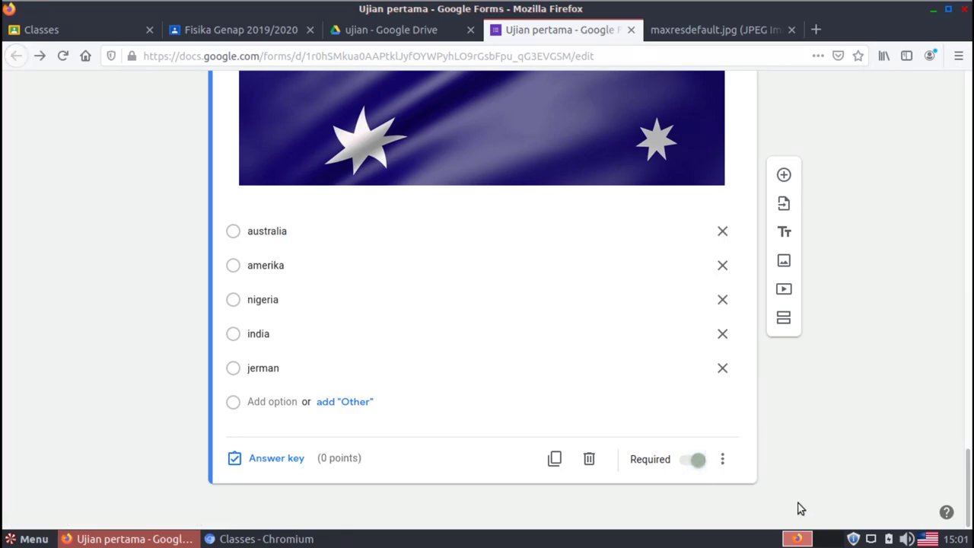
# Set australia as the correct answer worth 10 points in the answer key
pyautogui.click(298, 464)
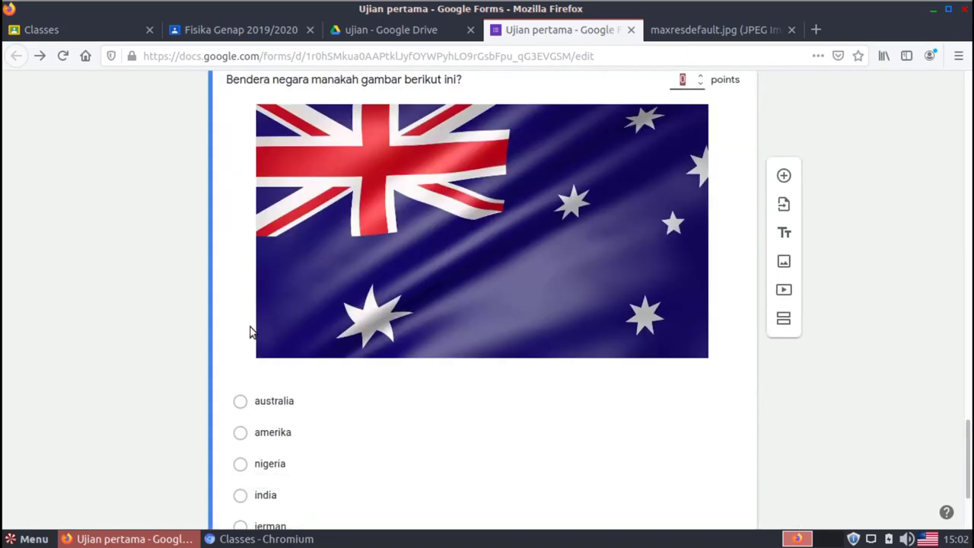
pyautogui.click(240, 401)
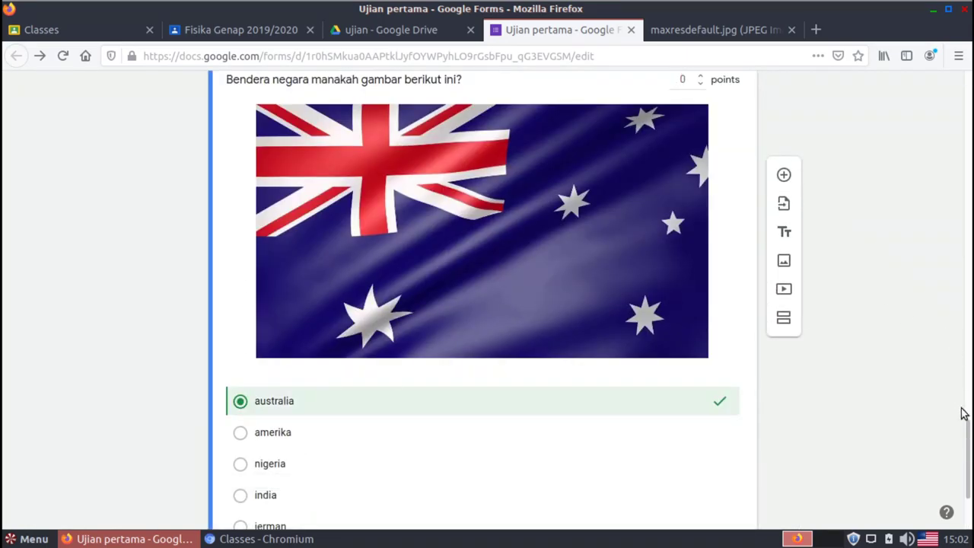
pyautogui.scroll(3, 960, 413)
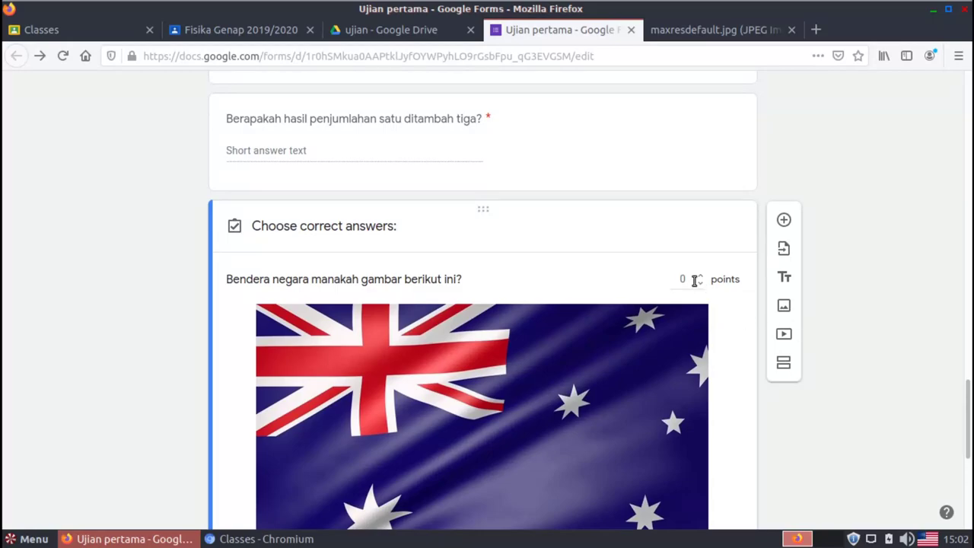
pyautogui.click(694, 279)
pyautogui.write('10')
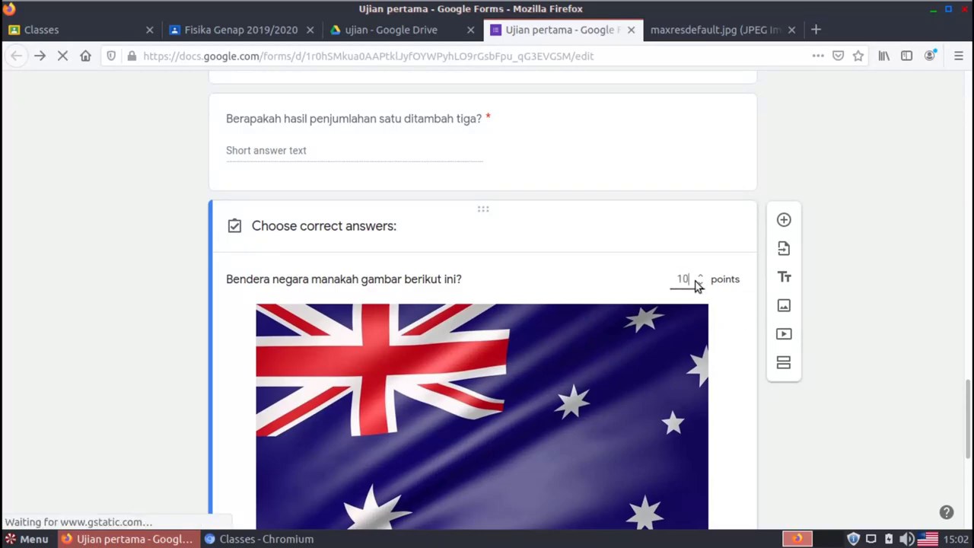
pyautogui.moveTo(967, 357); pyautogui.dragTo(967, 469)
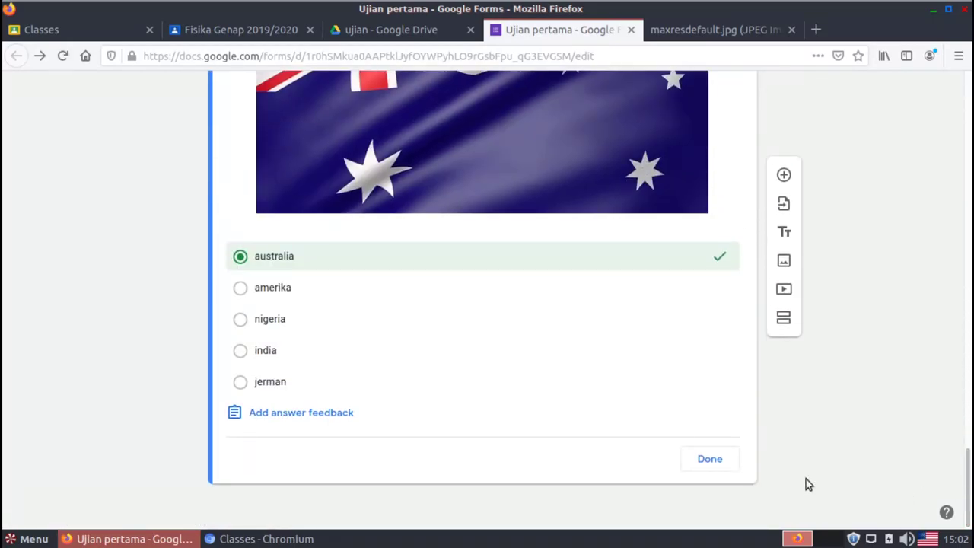
pyautogui.click(721, 462)
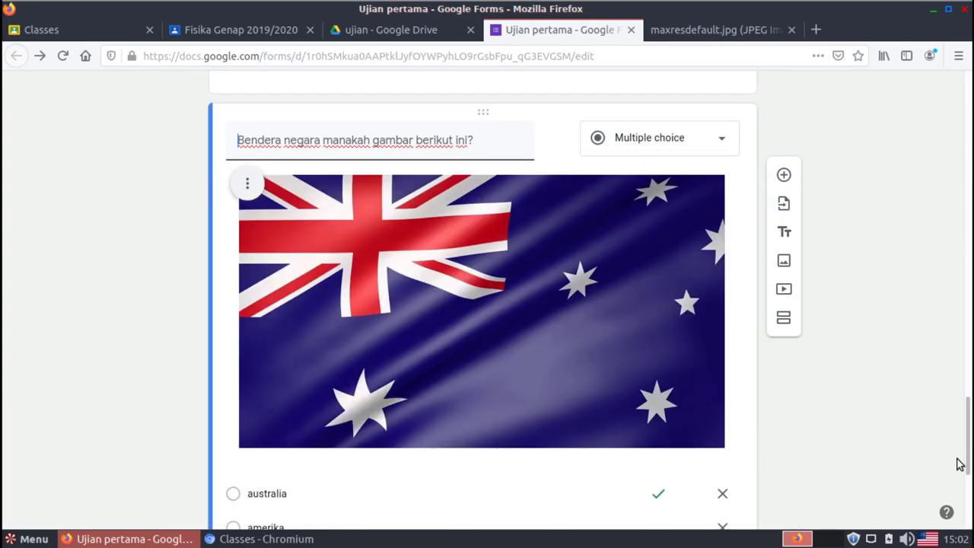
# Drag the flag question up into the 'Soal Pilihan Ganda' section
pyautogui.moveTo(969, 433); pyautogui.dragTo(960, 384)
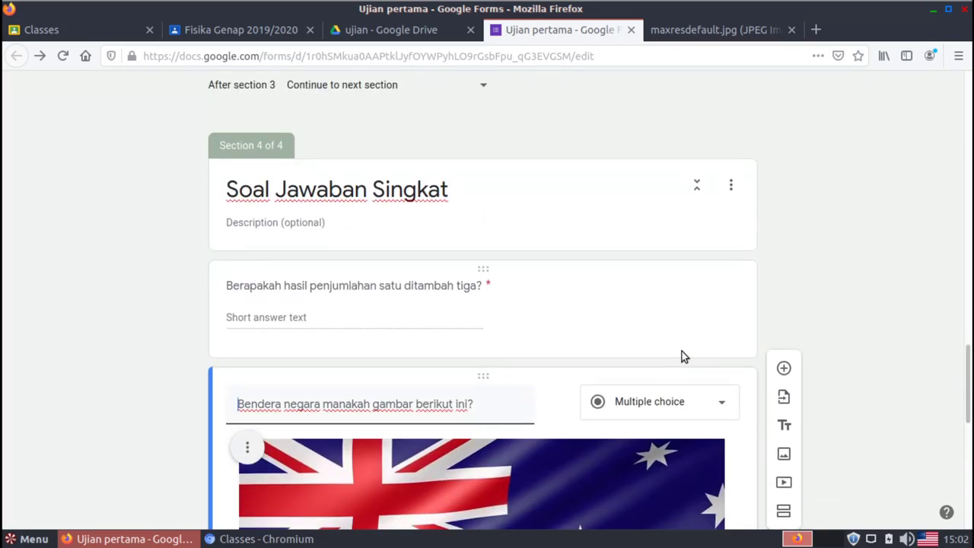
pyautogui.moveTo(482, 374); pyautogui.dragTo(456, 178)
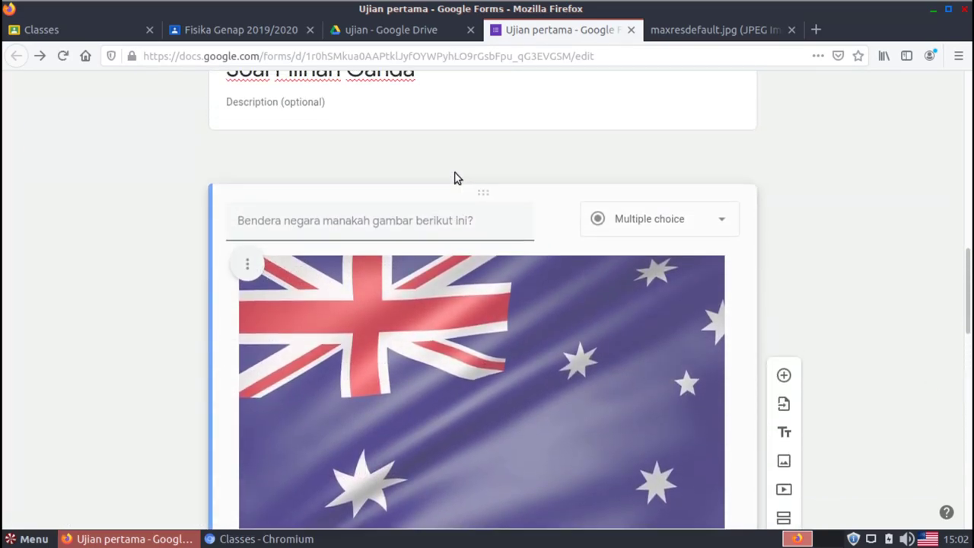
pyautogui.moveTo(959, 285); pyautogui.dragTo(970, 479)
pyautogui.click(649, 465)
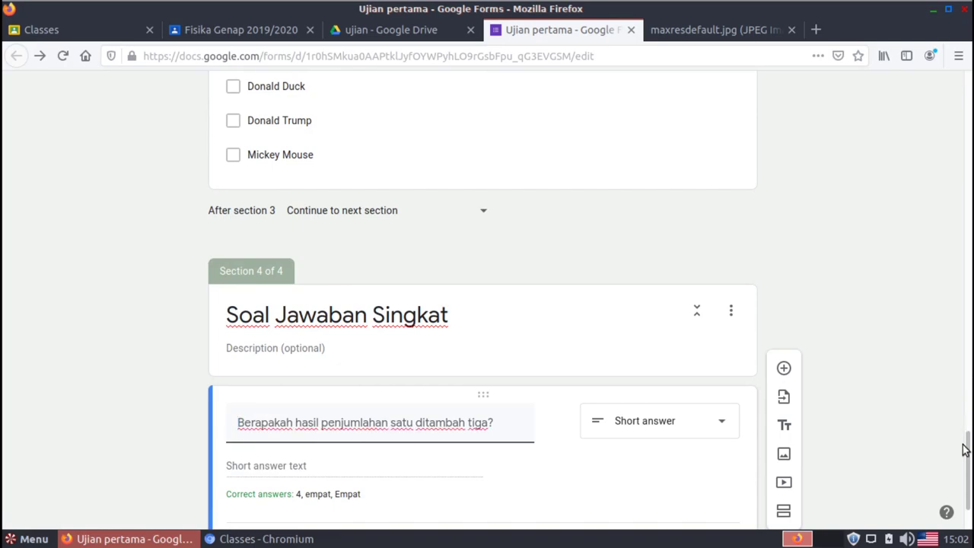
pyautogui.moveTo(964, 446); pyautogui.dragTo(952, 269)
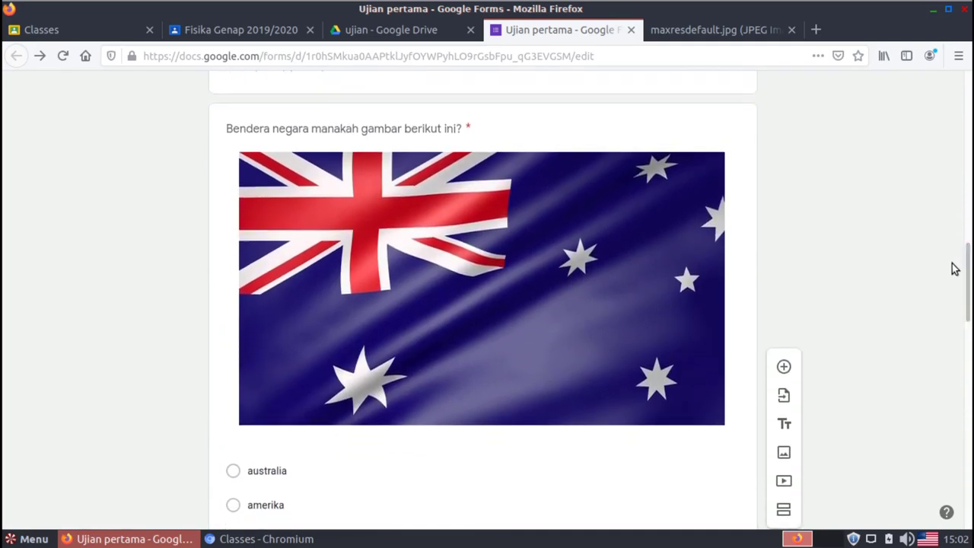
pyautogui.click(554, 319)
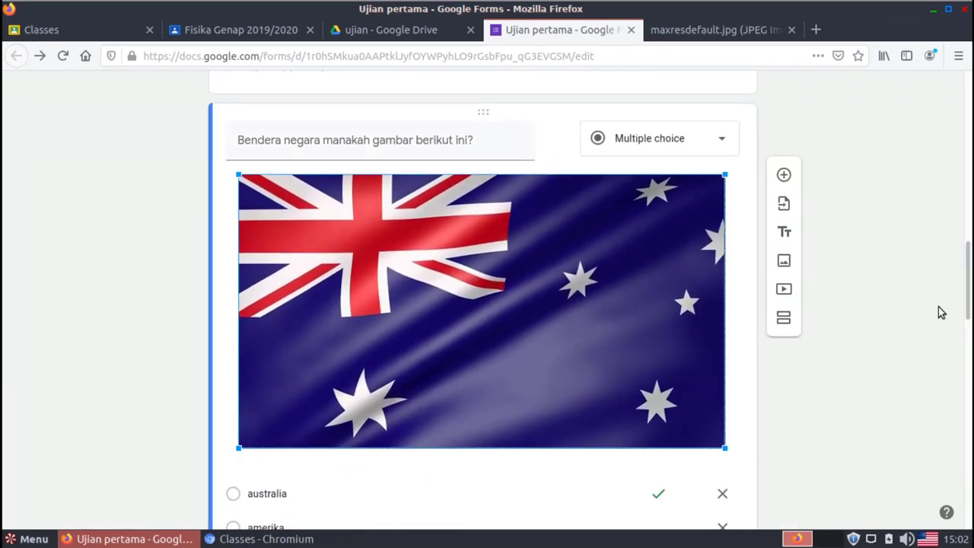
pyautogui.moveTo(968, 302); pyautogui.dragTo(968, 326)
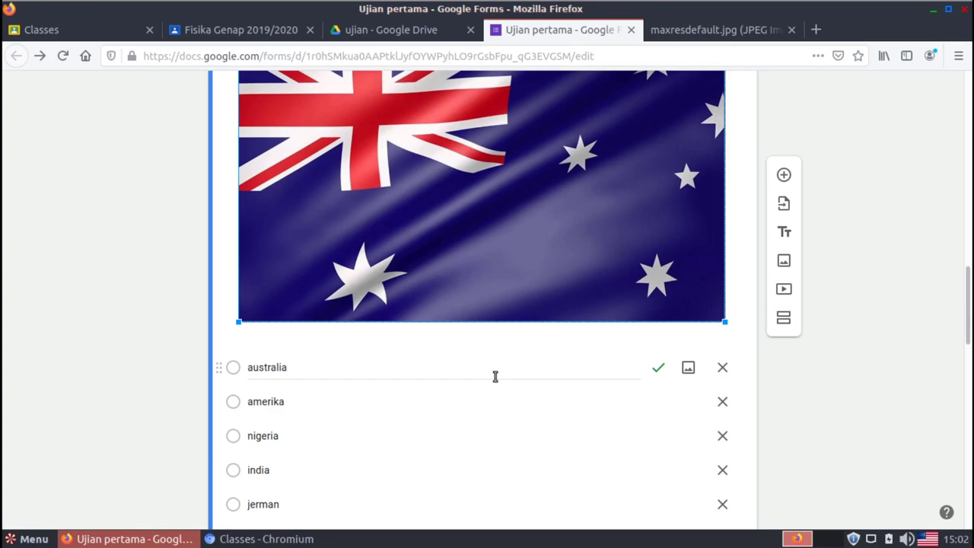
pyautogui.click(495, 375)
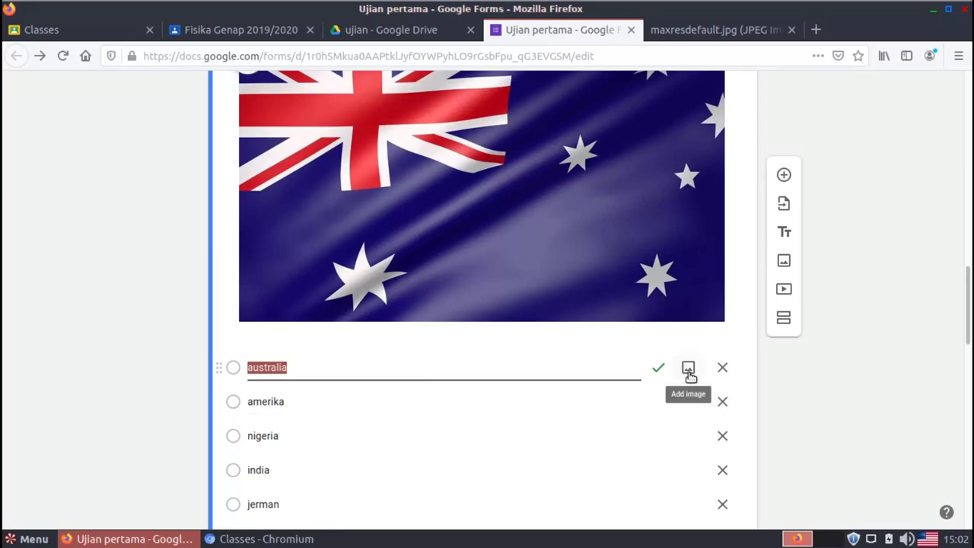
pyautogui.click(688, 370)
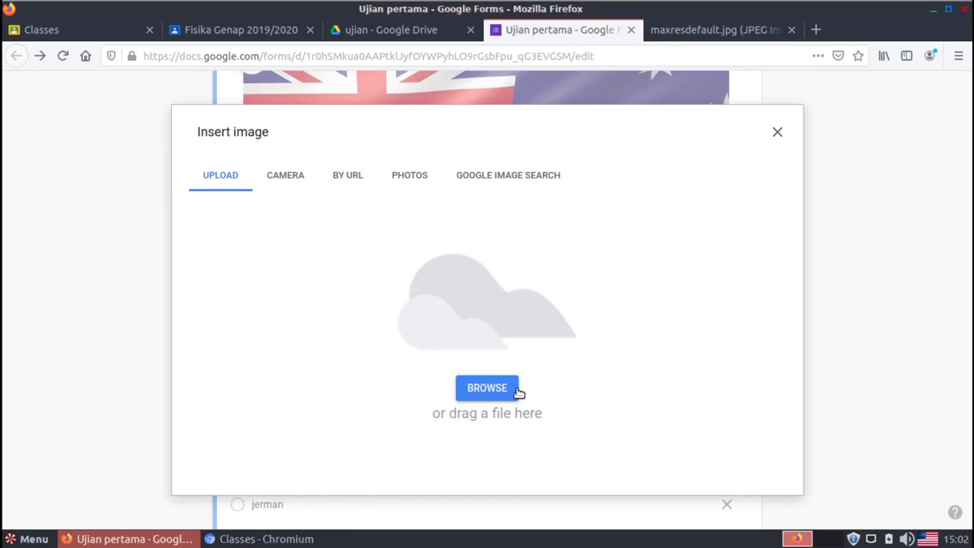
pyautogui.click(354, 176)
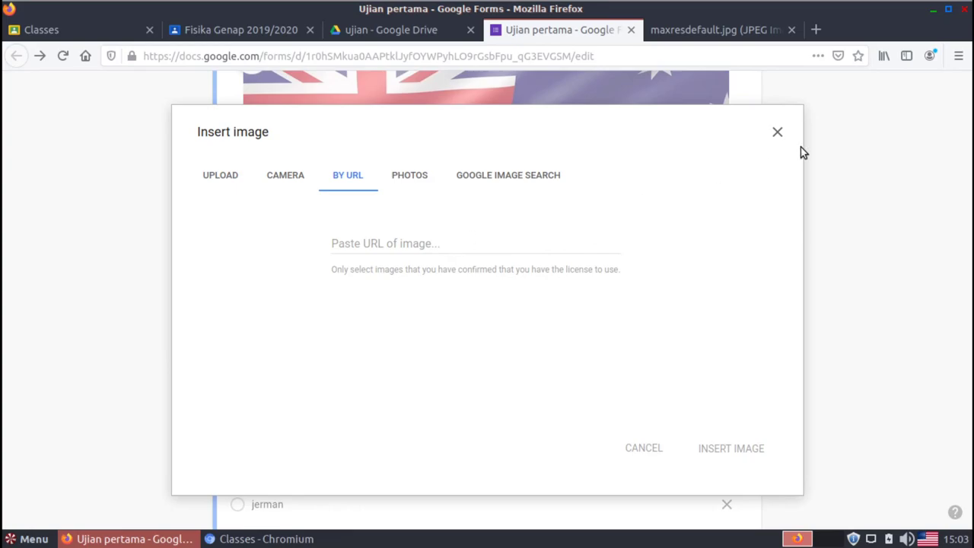
pyautogui.click(777, 133)
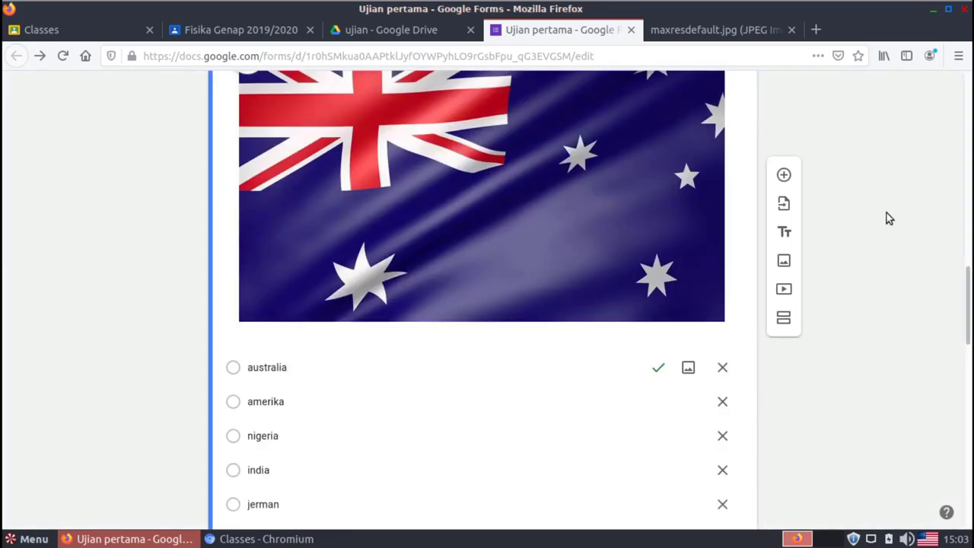
pyautogui.moveTo(969, 283); pyautogui.dragTo(968, 261)
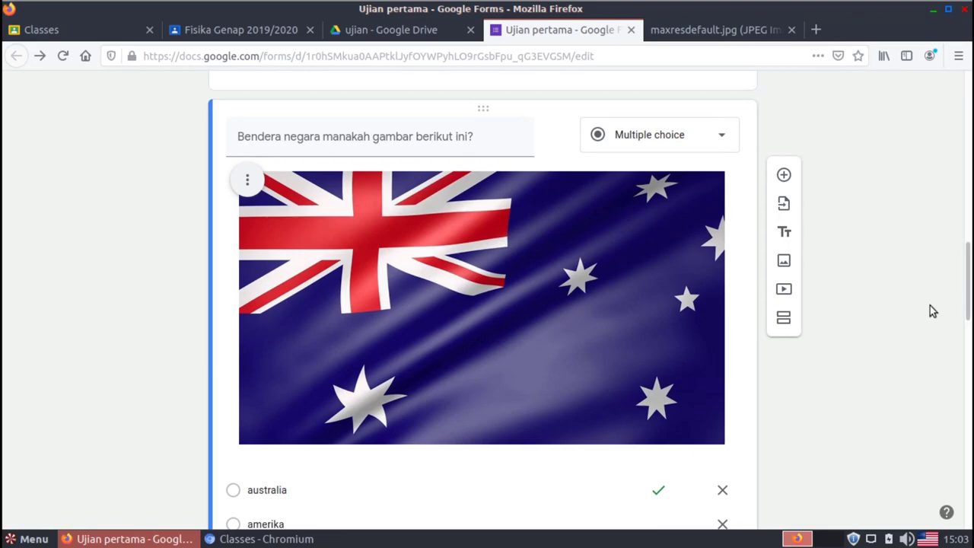
pyautogui.moveTo(969, 287); pyautogui.dragTo(959, 484)
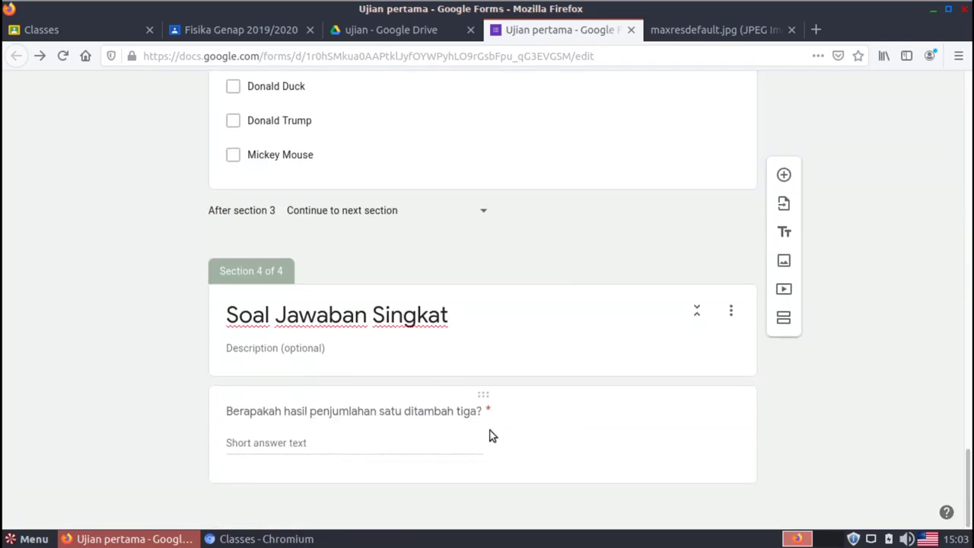
# Add a question after the short-answer one reading 'Rumus berikut ini adalah rumus untuk menghitung apa?'
pyautogui.click(393, 412)
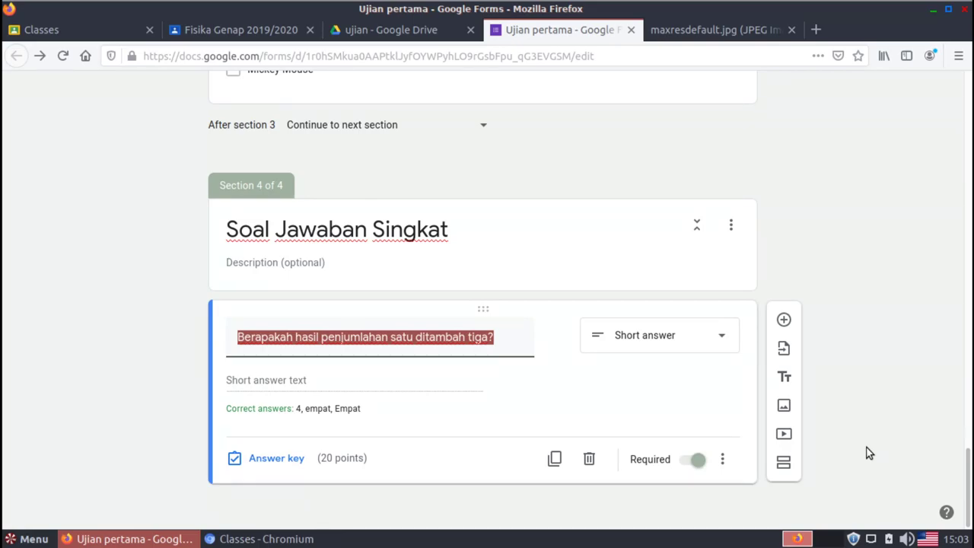
pyautogui.click(784, 319)
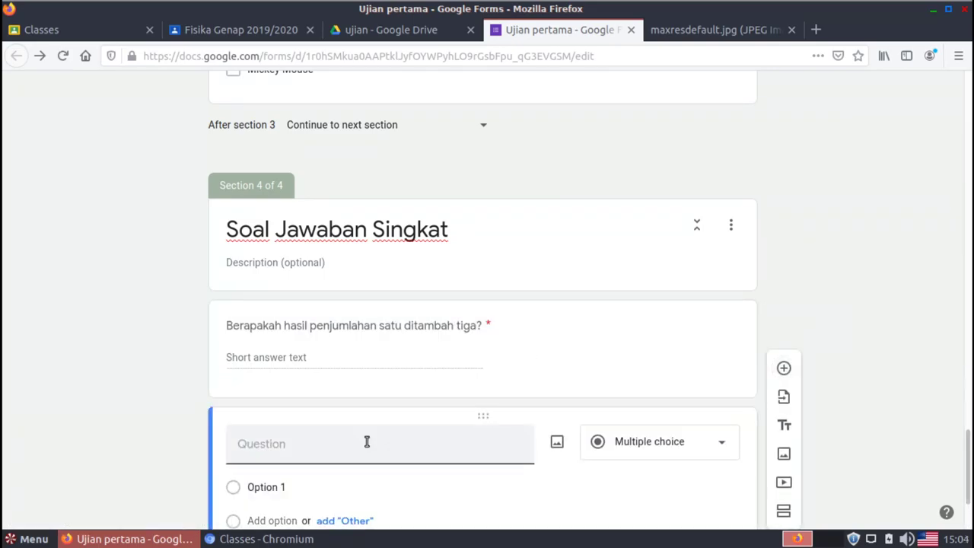
pyautogui.scroll(-3, 966, 465)
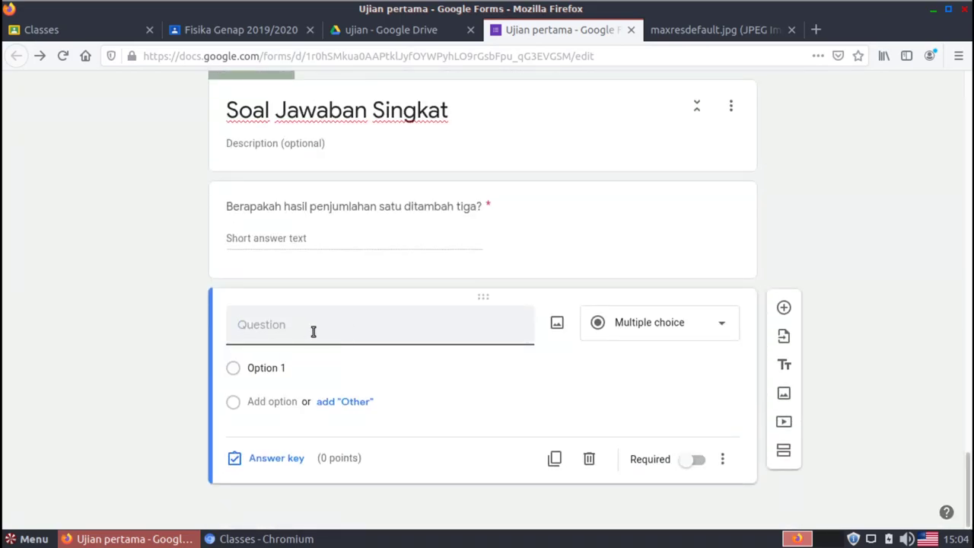
pyautogui.write('RUmus berikut ini adalah')
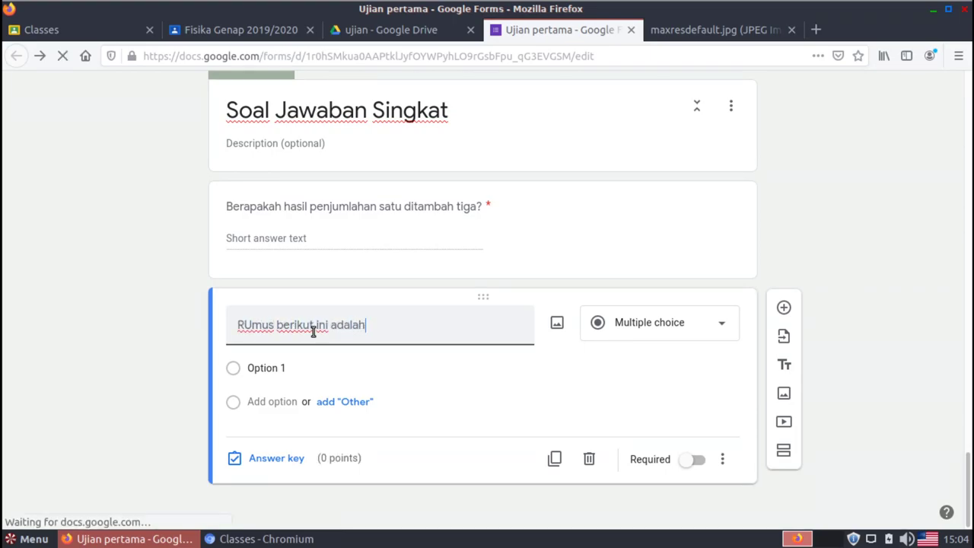
pyautogui.write(' rumus un')
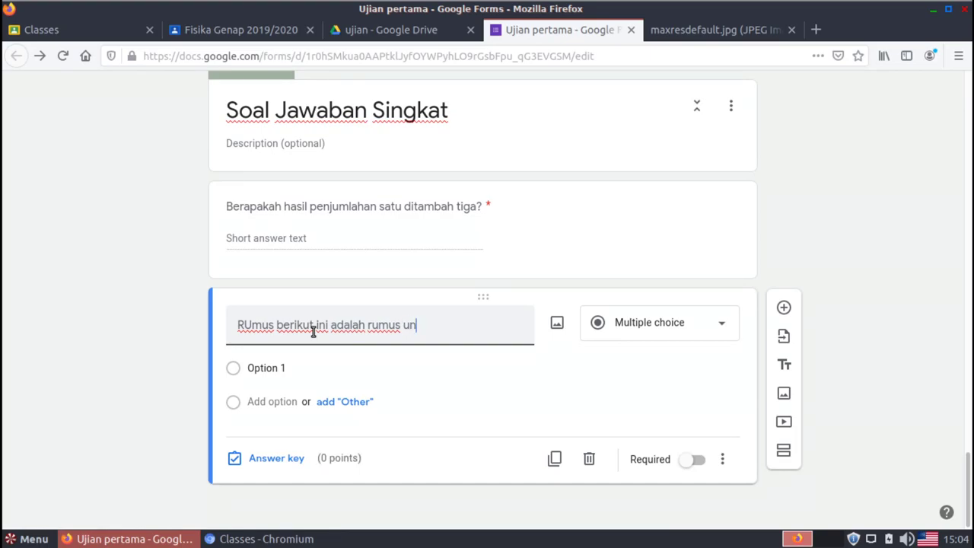
pyautogui.write('tuk menghitung')
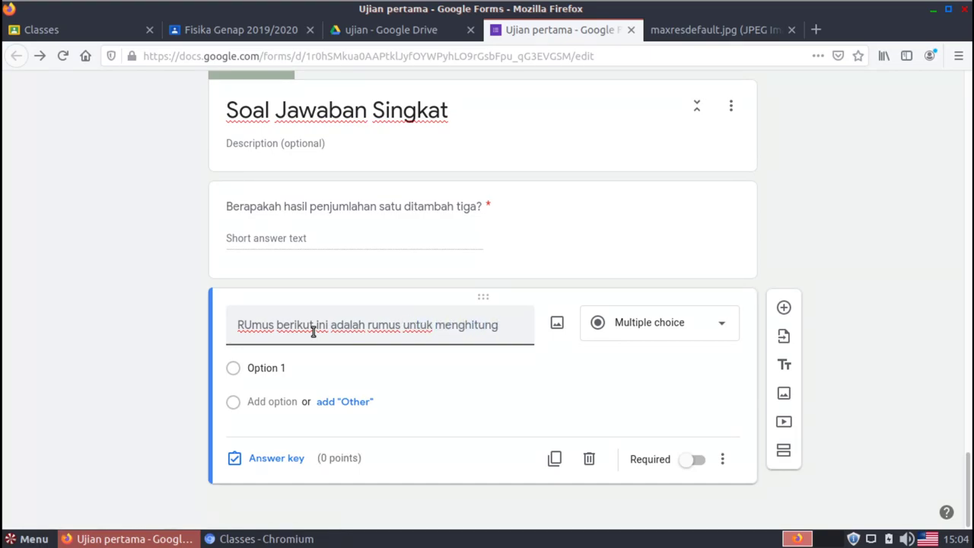
pyautogui.write(' apa?')
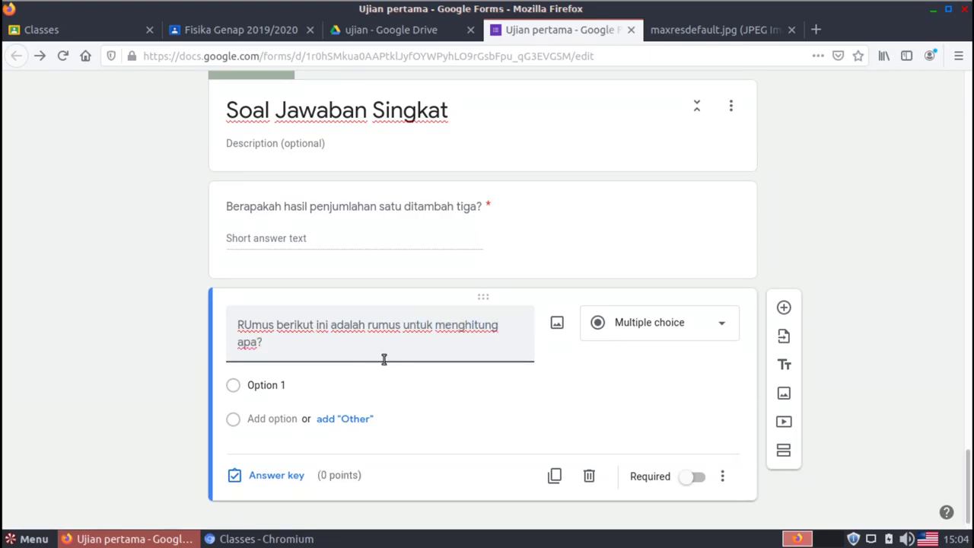
pyautogui.click(252, 327)
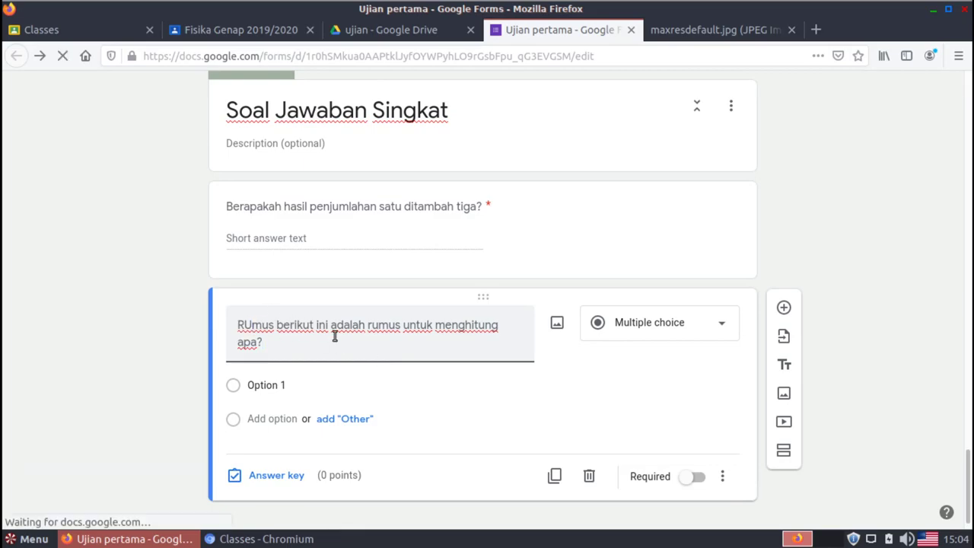
pyautogui.press('BackSpace')
pyautogui.write('u')
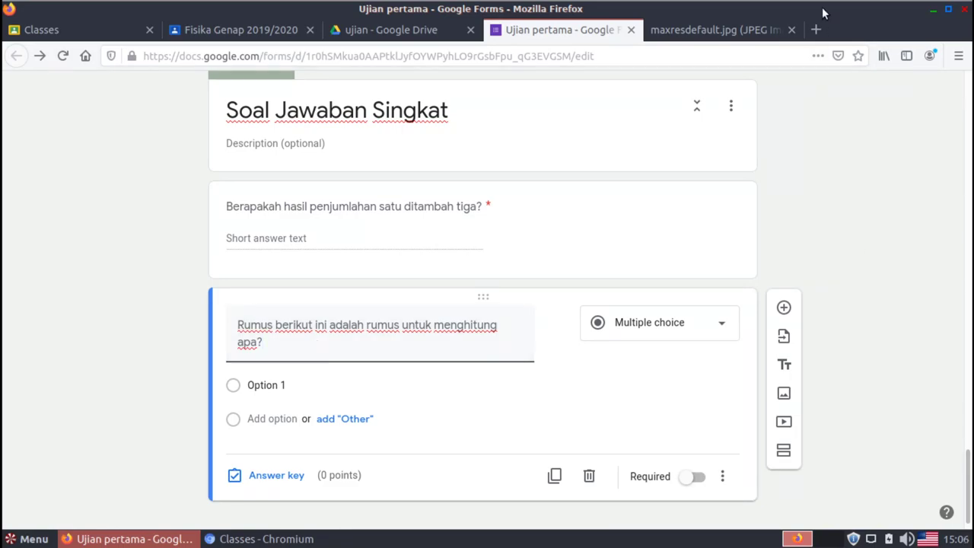
pyautogui.click(750, 30)
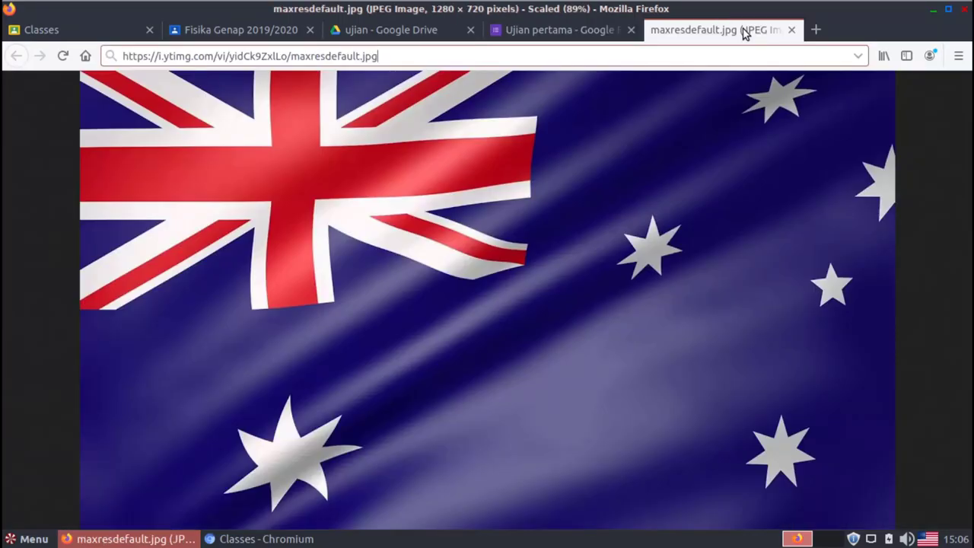
pyautogui.click(666, 53)
pyautogui.write('http://latex.codecogs.com/')
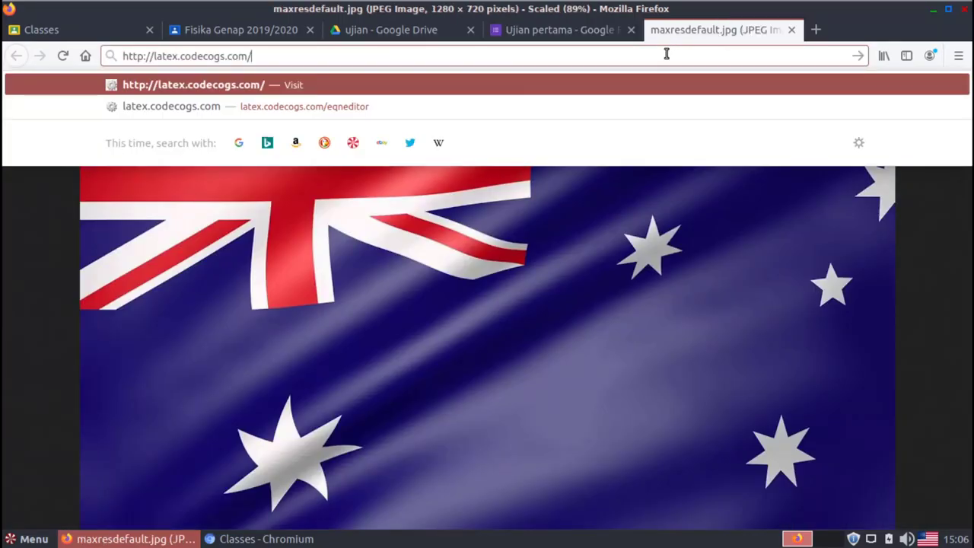
pyautogui.press('Return')
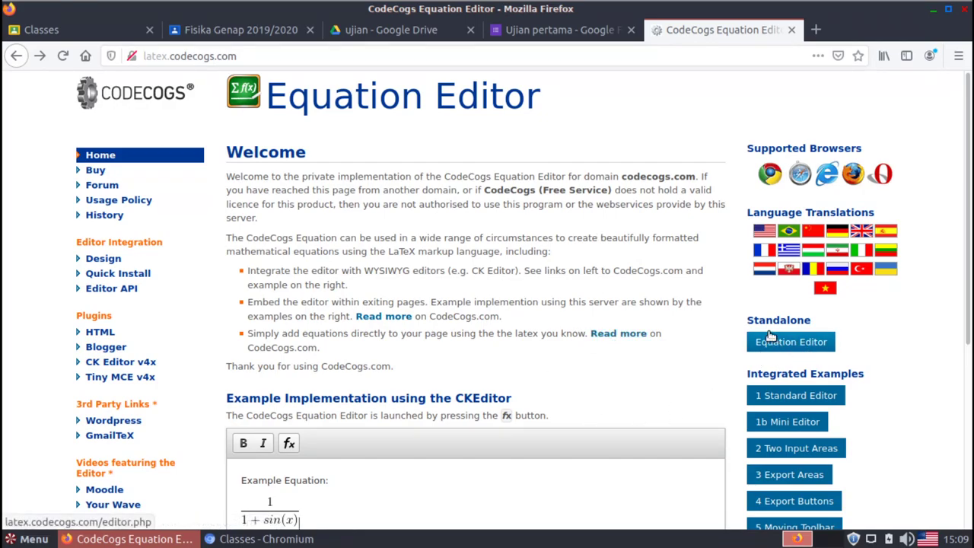
# Open the Equation Editor and build the fraction \frac{\sum x}{n}
pyautogui.click(784, 351)
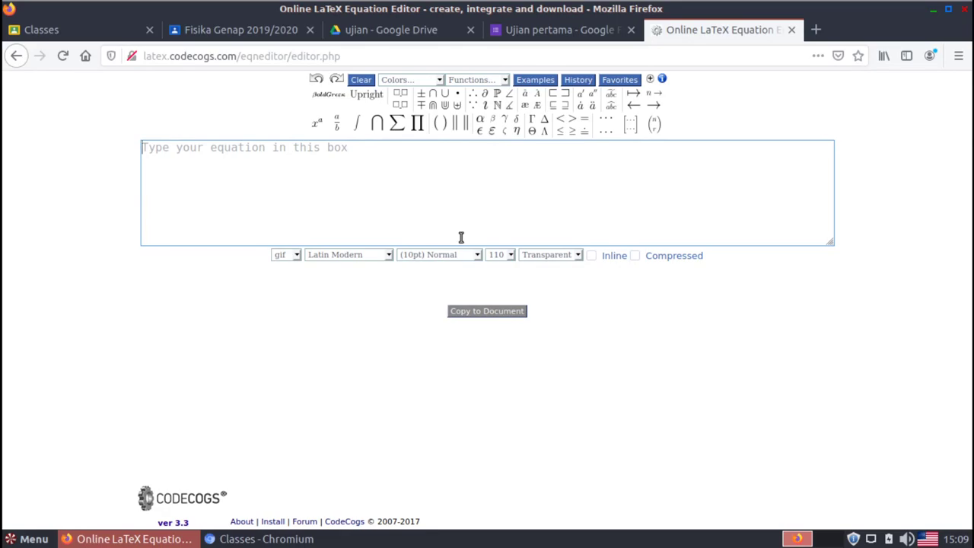
pyautogui.click(336, 125)
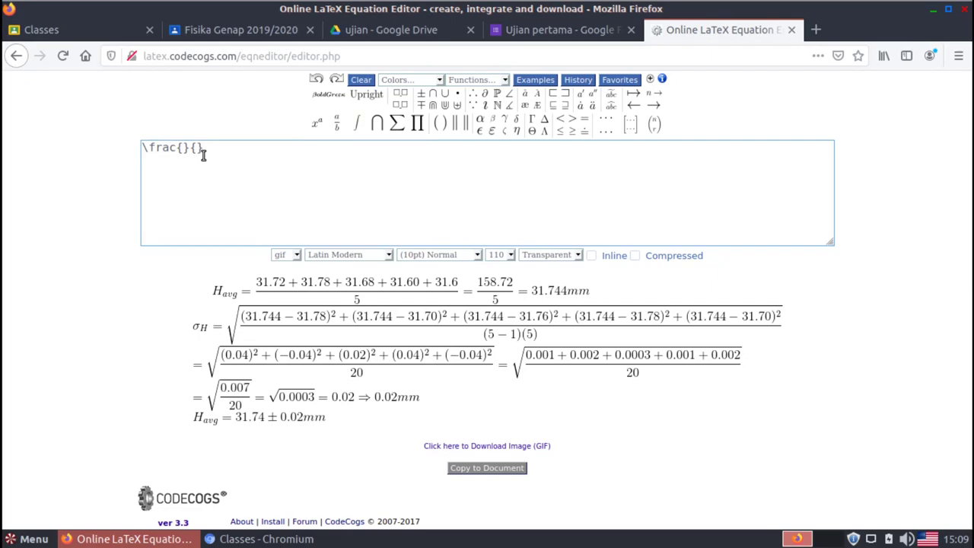
pyautogui.click(184, 149)
pyautogui.click(396, 122)
pyautogui.write('x')
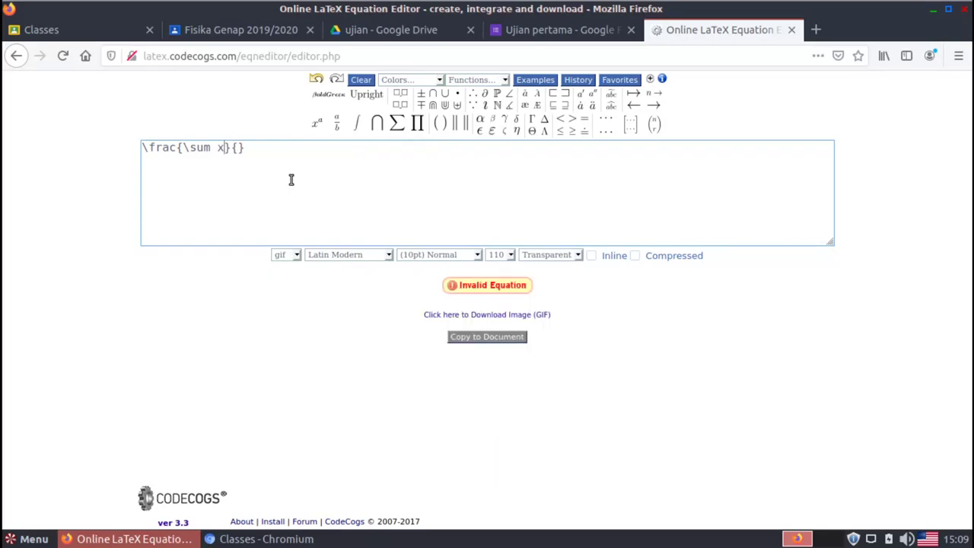
pyautogui.click(238, 149)
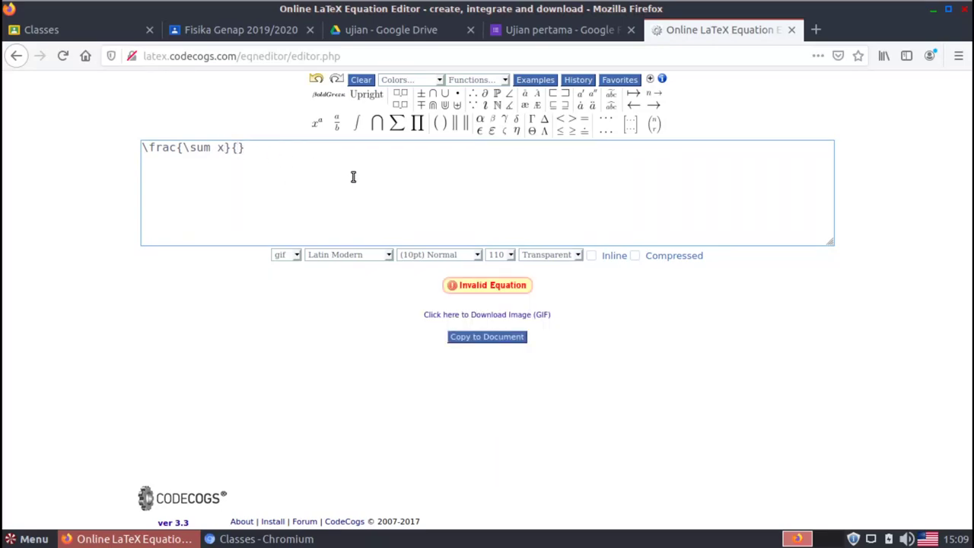
pyautogui.write('n')
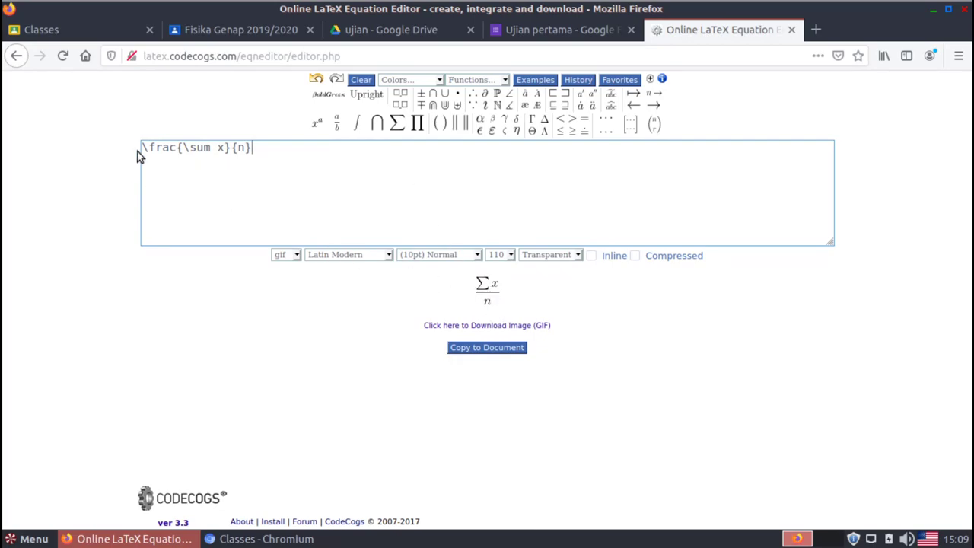
# Prefix the fraction with \bar{x} = to form the mean formula
pyautogui.moveTo(143, 147); pyautogui.dragTo(269, 161)
pyautogui.click(269, 160)
pyautogui.write('\\')
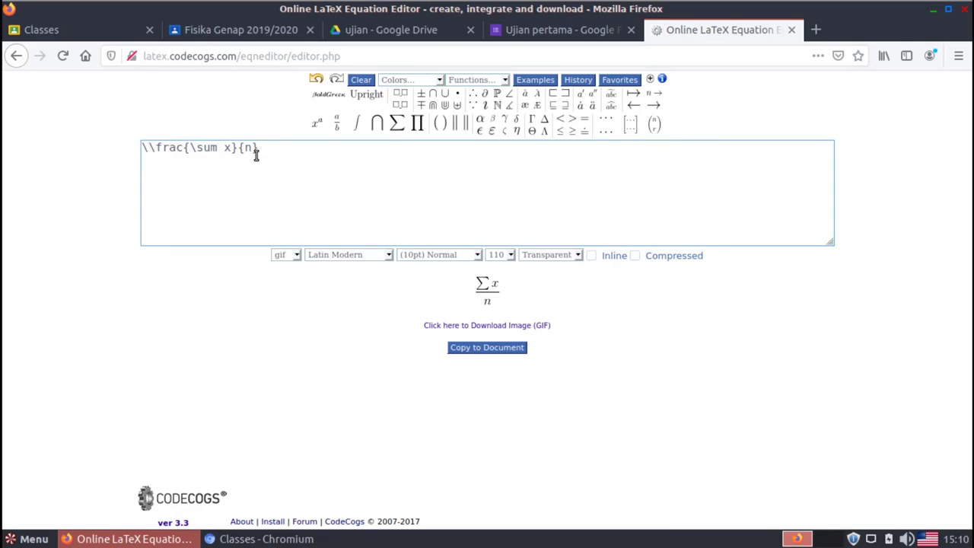
pyautogui.write('bar{}}')
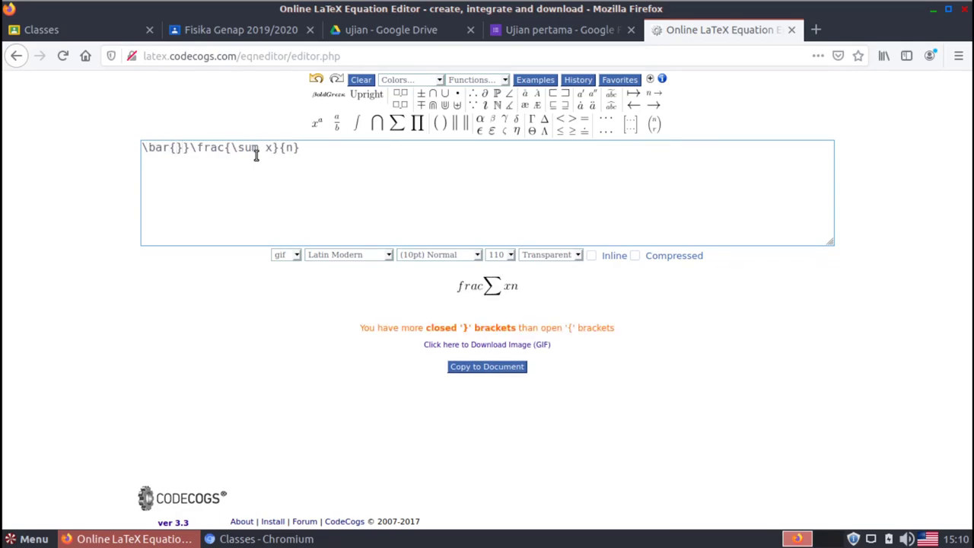
pyautogui.press('BackSpace')
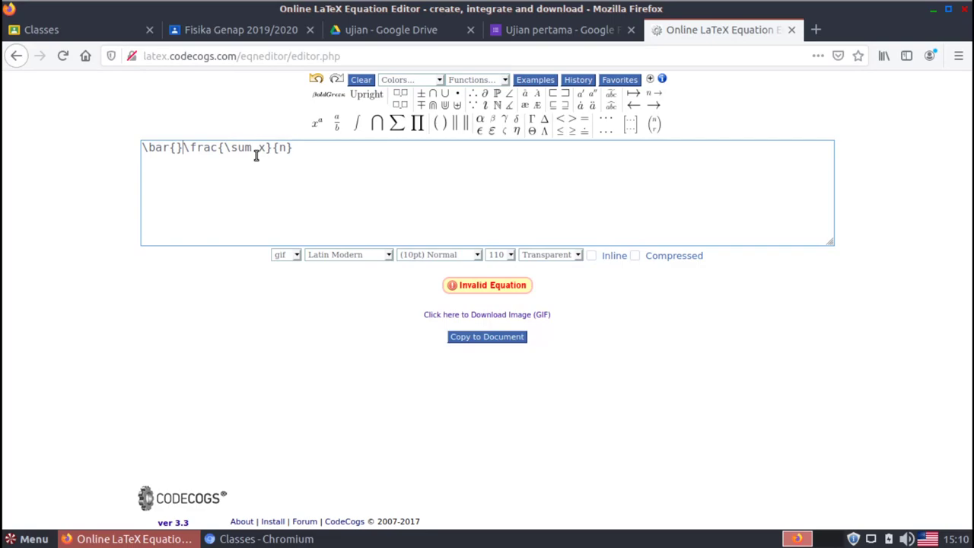
pyautogui.write('x')
pyautogui.press('Right')
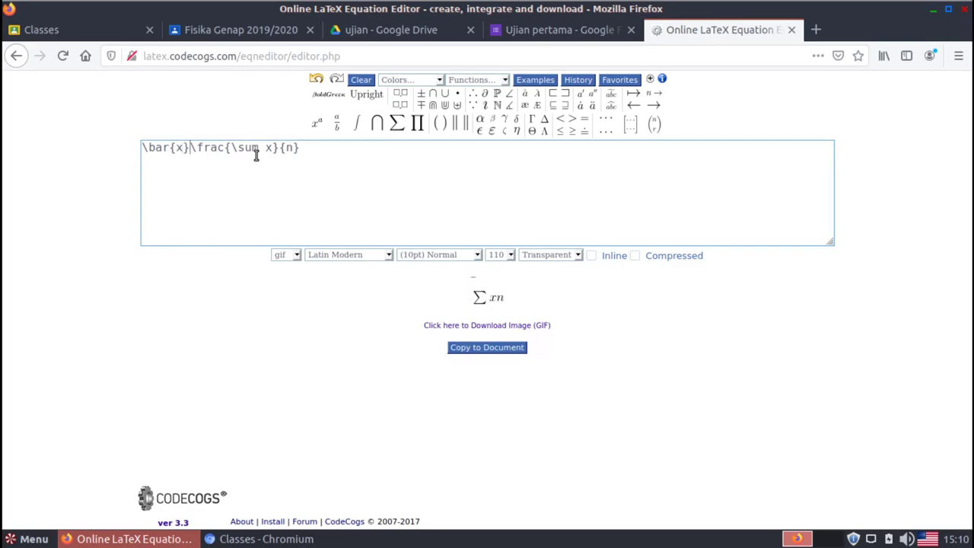
pyautogui.write('=')
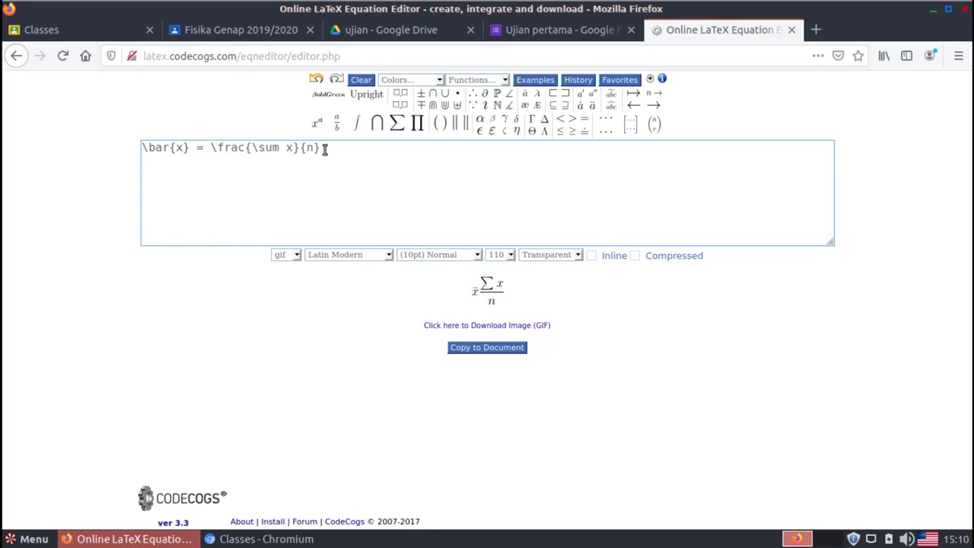
pyautogui.click(324, 148)
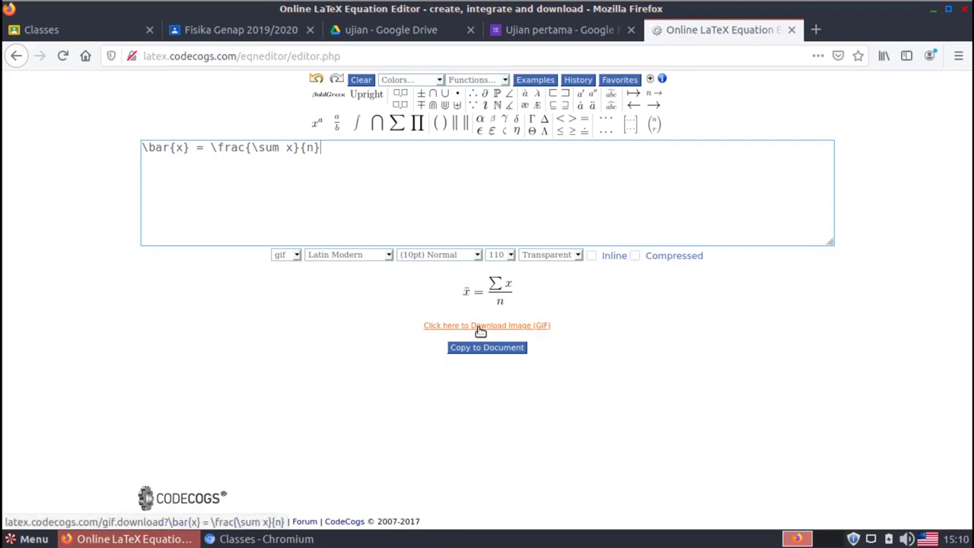
# Copy the rendered equation's GIF image link and return to the quiz form
pyautogui.click(520, 327)
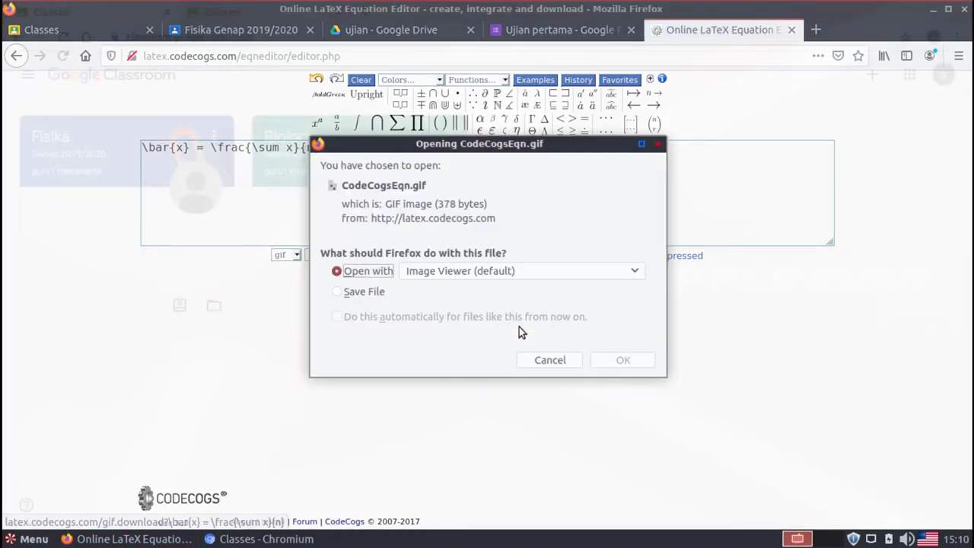
pyautogui.click(375, 293)
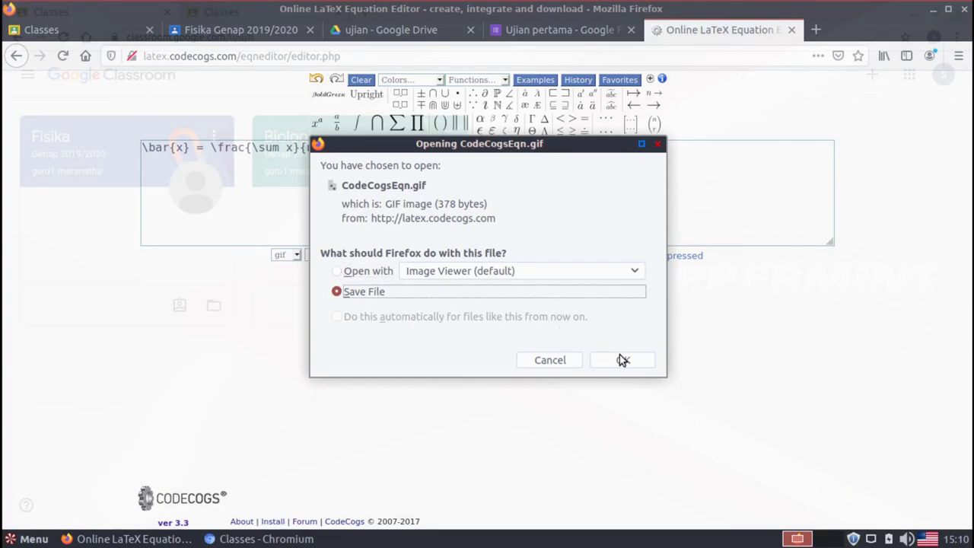
pyautogui.click(538, 362)
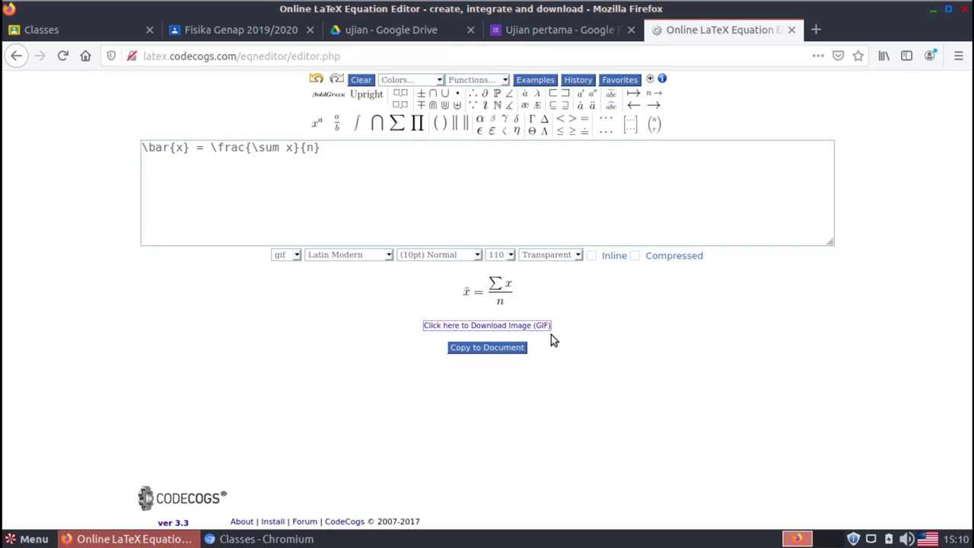
pyautogui.rightClick(457, 330)
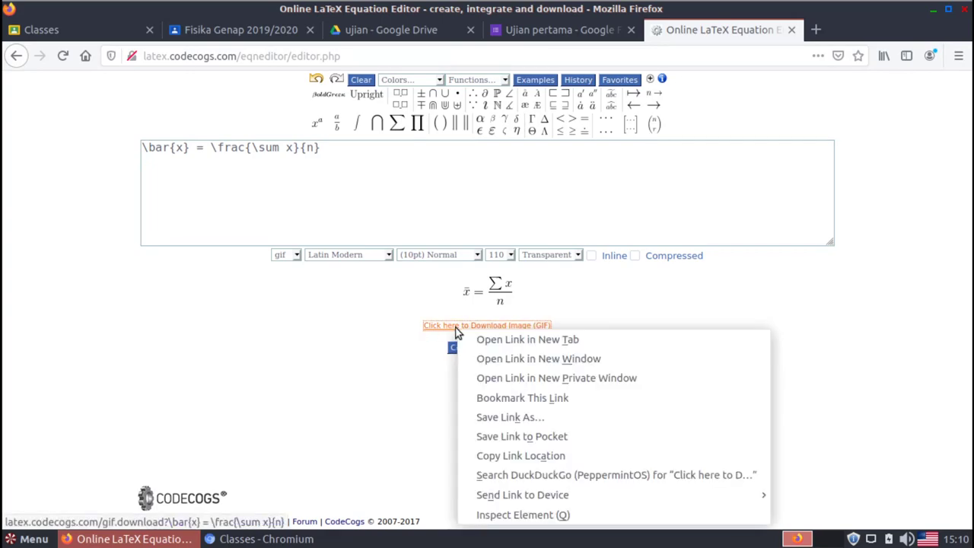
pyautogui.click(573, 460)
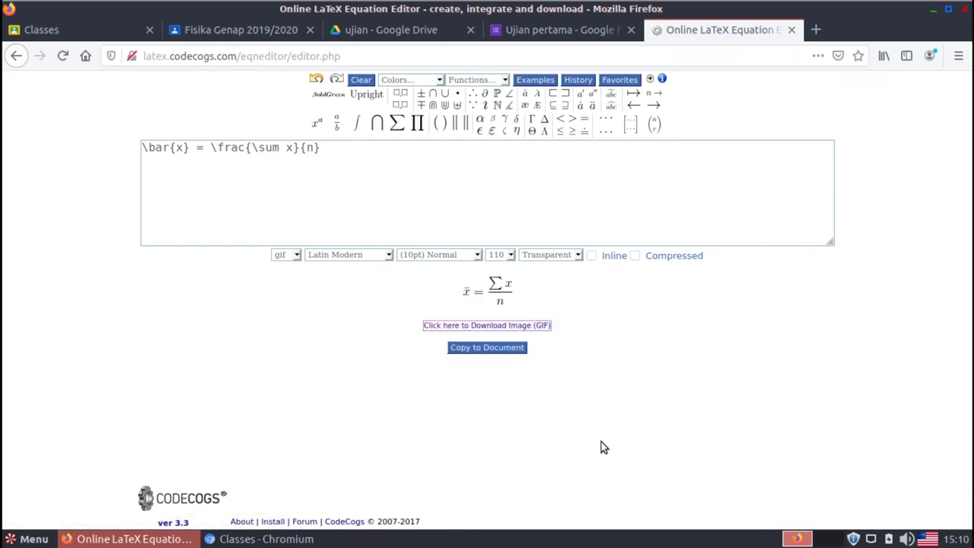
pyautogui.rightClick(467, 332)
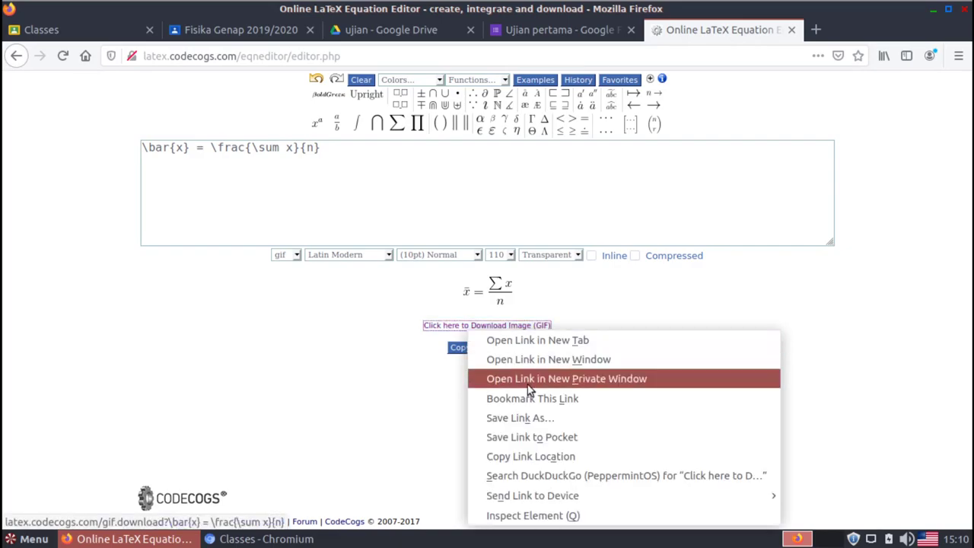
pyautogui.click(555, 458)
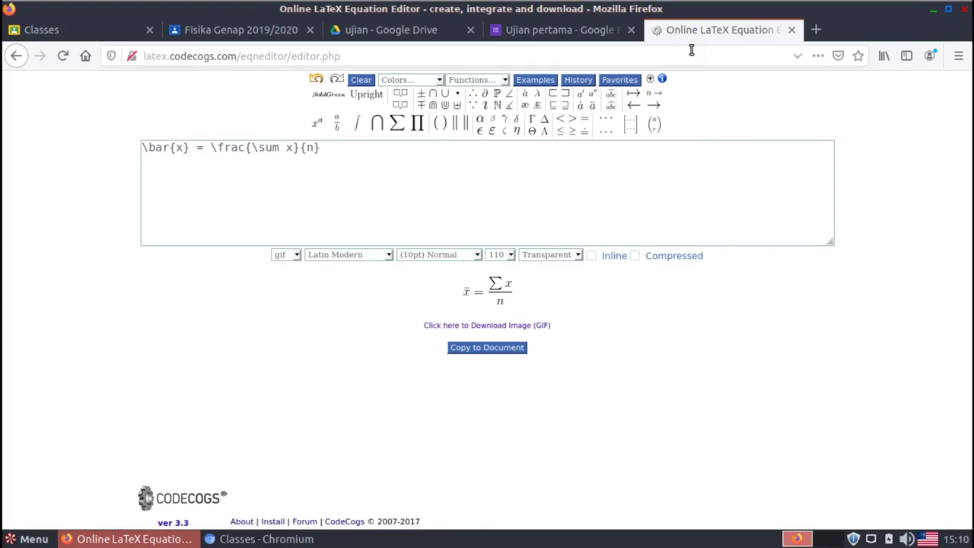
pyautogui.click(578, 30)
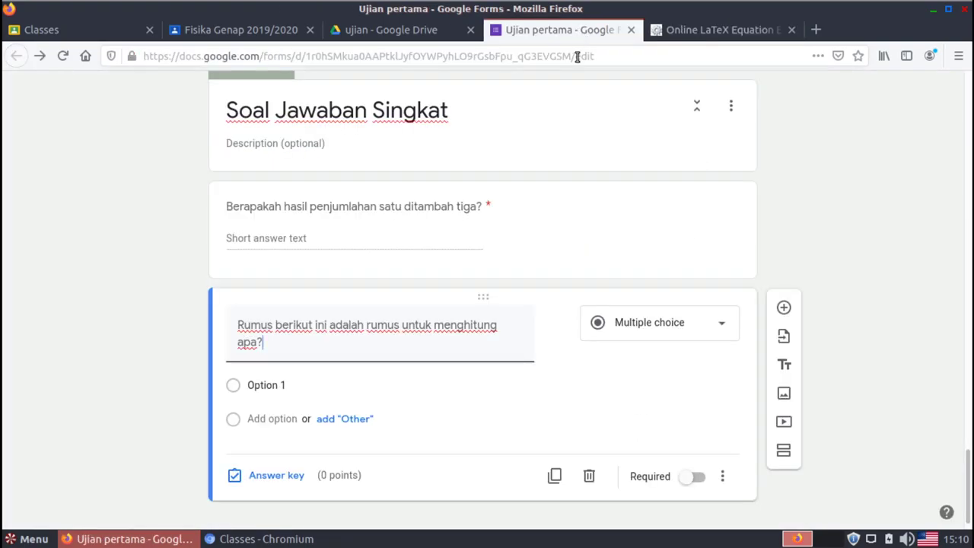
# Insert the copied CodeCogs mean-formula image by URL into the formula question
pyautogui.moveTo(487, 346)
pyautogui.click(558, 326)
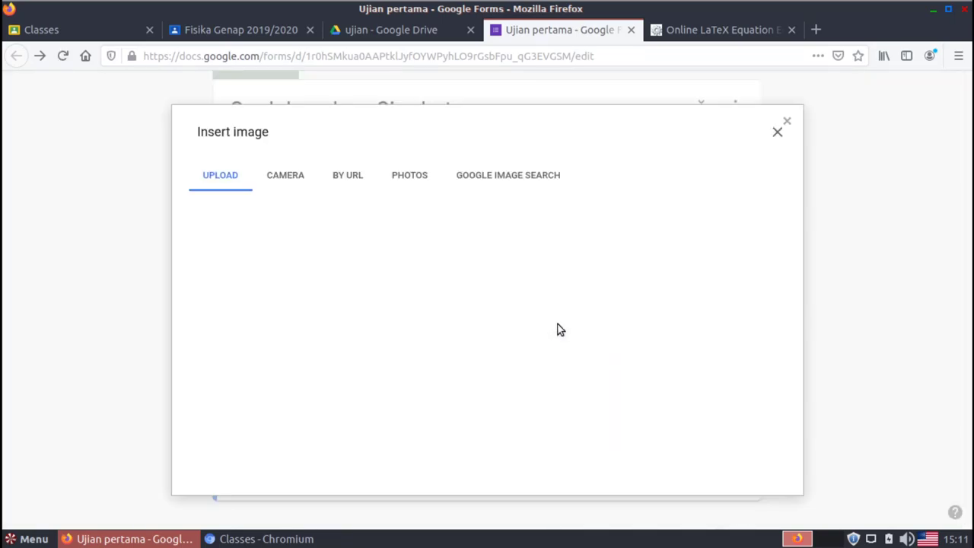
pyautogui.click(354, 184)
pyautogui.click(375, 242)
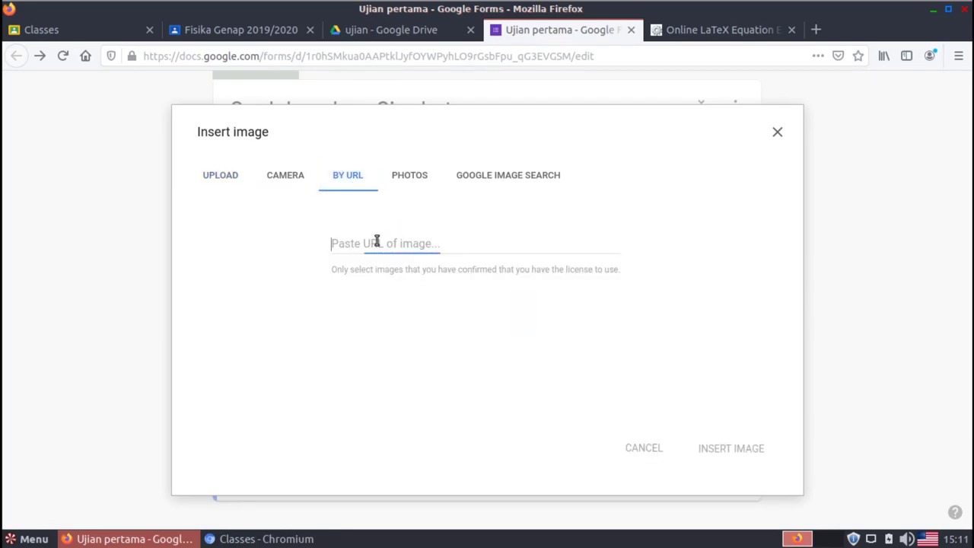
pyautogui.rightClick(375, 242)
pyautogui.click(428, 313)
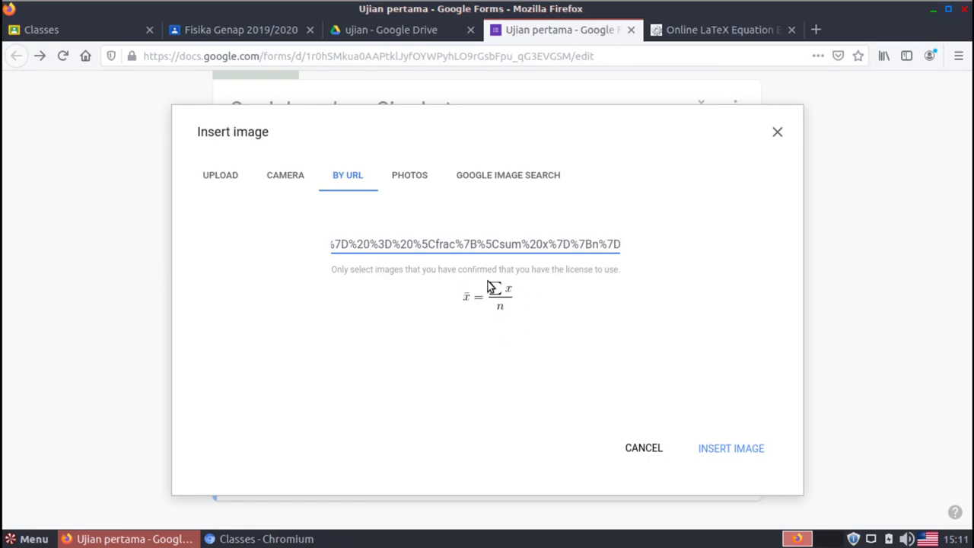
pyautogui.click(730, 450)
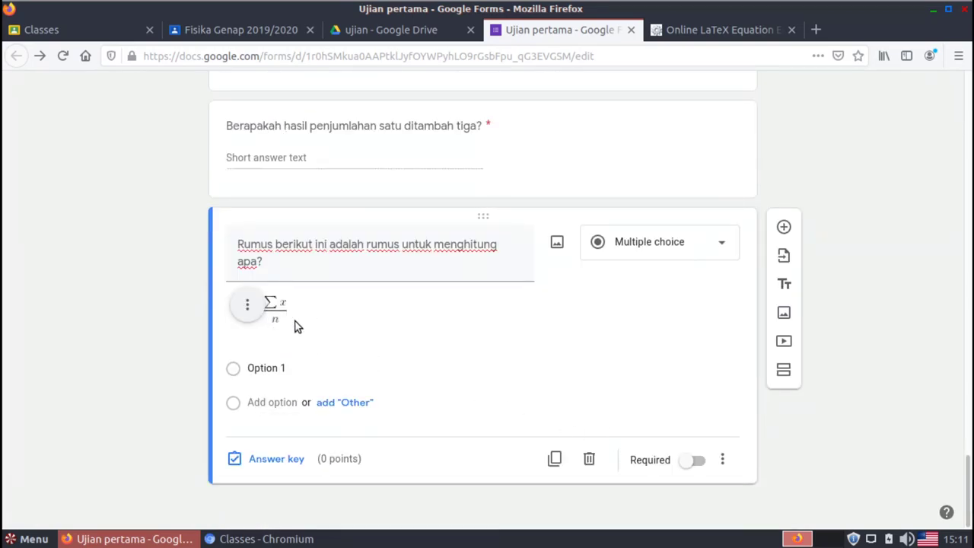
# Replace Option 1 with 'rata-rata' and add 'median' as the second choice
pyautogui.scroll(1, 289, 326)
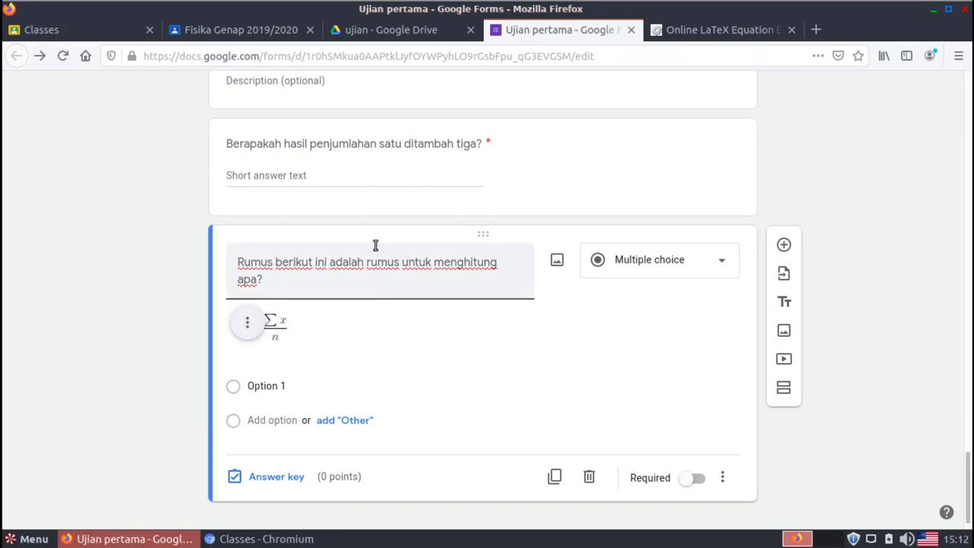
pyautogui.click(340, 142)
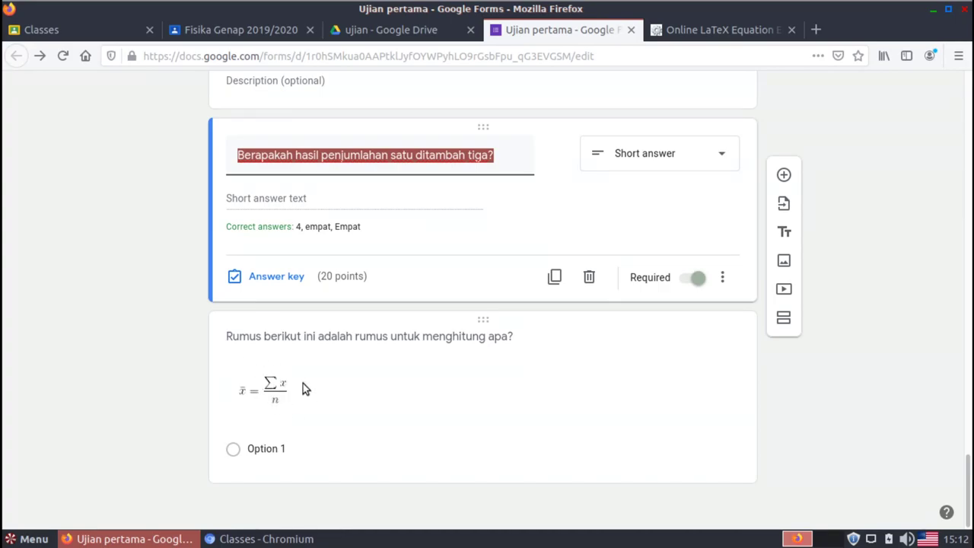
pyautogui.click(325, 342)
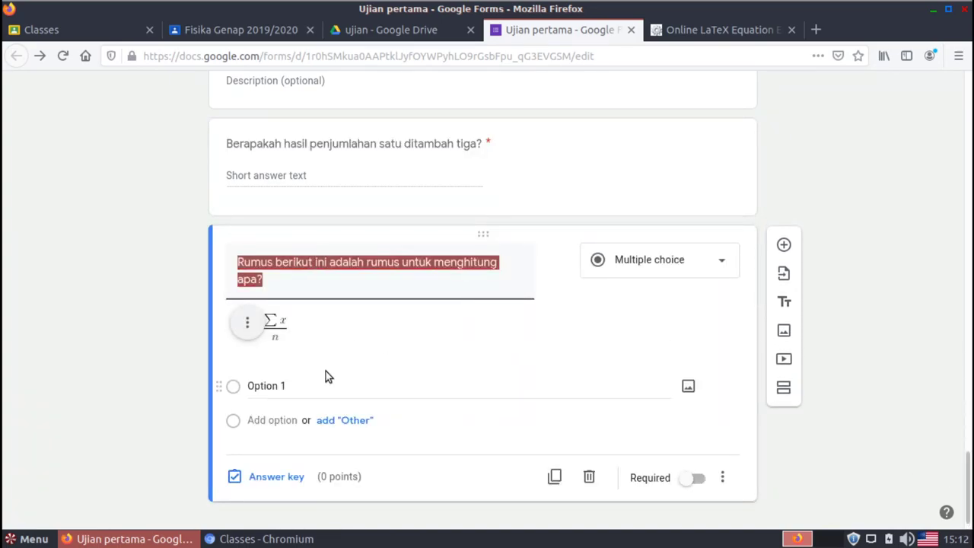
pyautogui.click(274, 387)
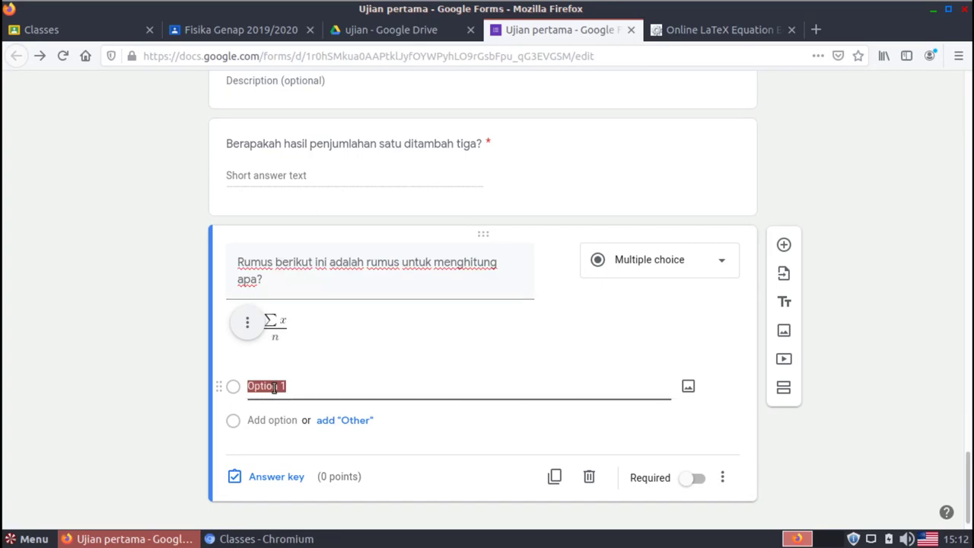
pyautogui.write('r')
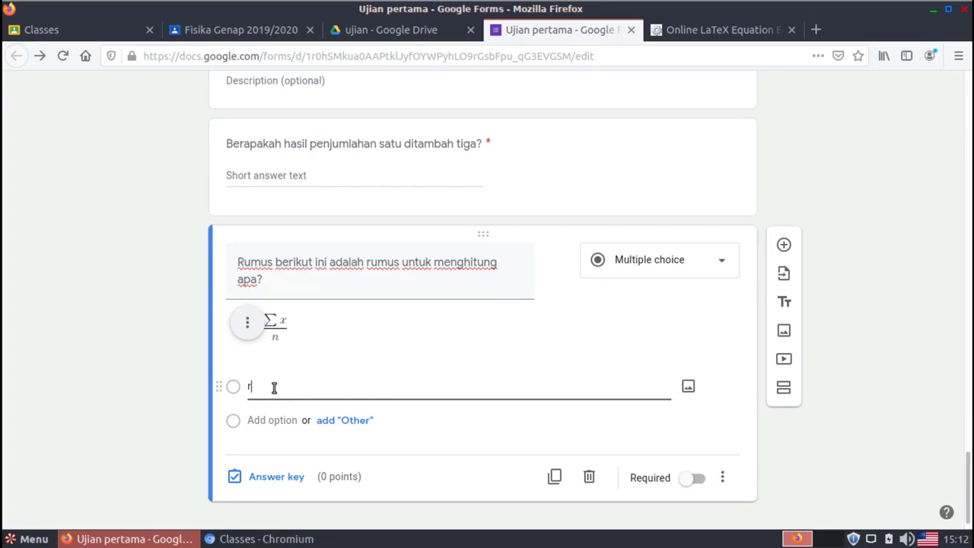
pyautogui.write('ata-rata')
pyautogui.click(276, 420)
pyautogui.write('median')
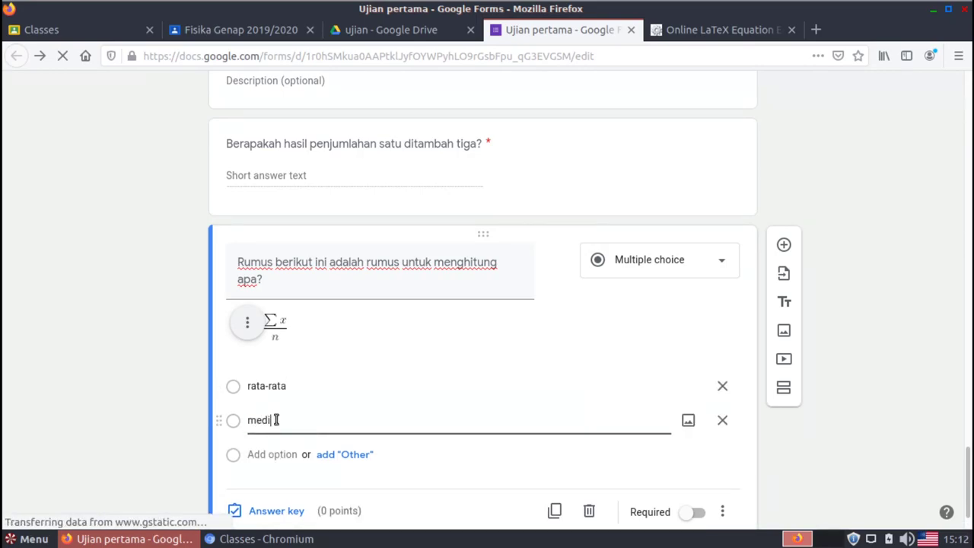
# Add 'modus' and 'jumlah' as further choices and make the question required
pyautogui.click(290, 455)
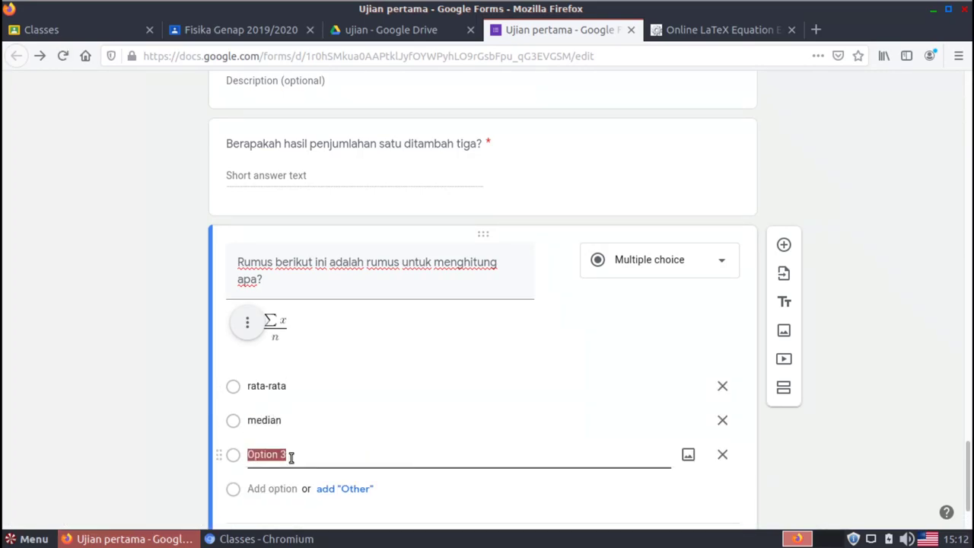
pyautogui.write('mod')
pyautogui.press('BackSpace')
pyautogui.write('dus')
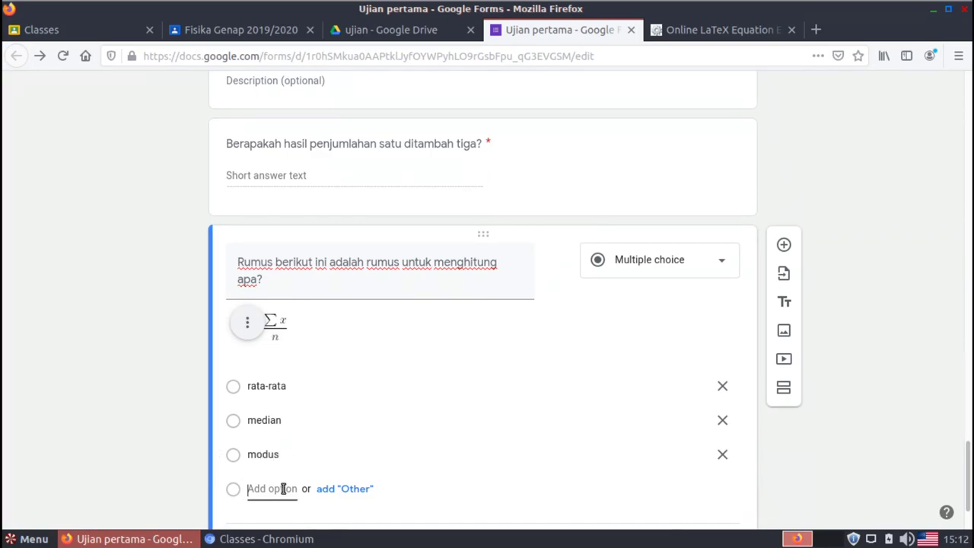
pyautogui.click(283, 488)
pyautogui.write('jumlah')
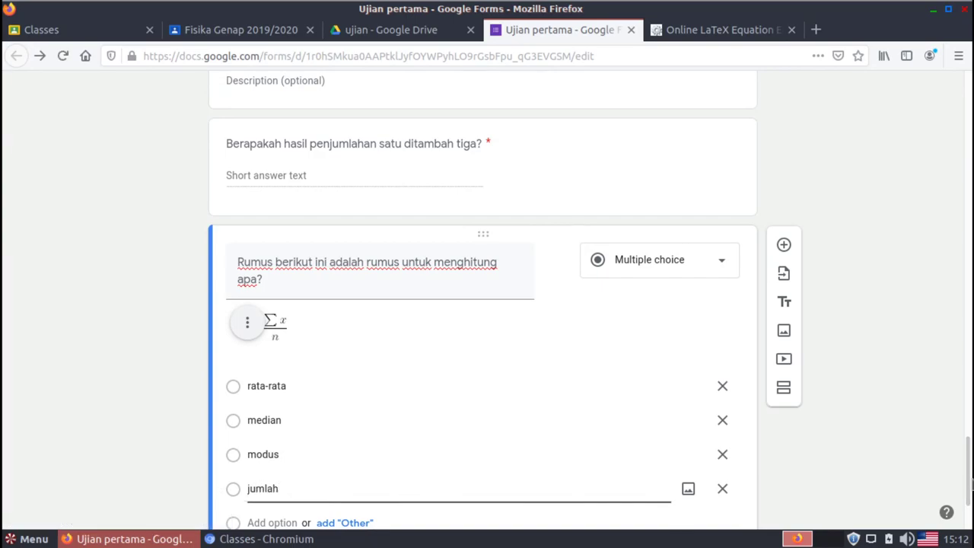
pyautogui.scroll(-3, 969, 489)
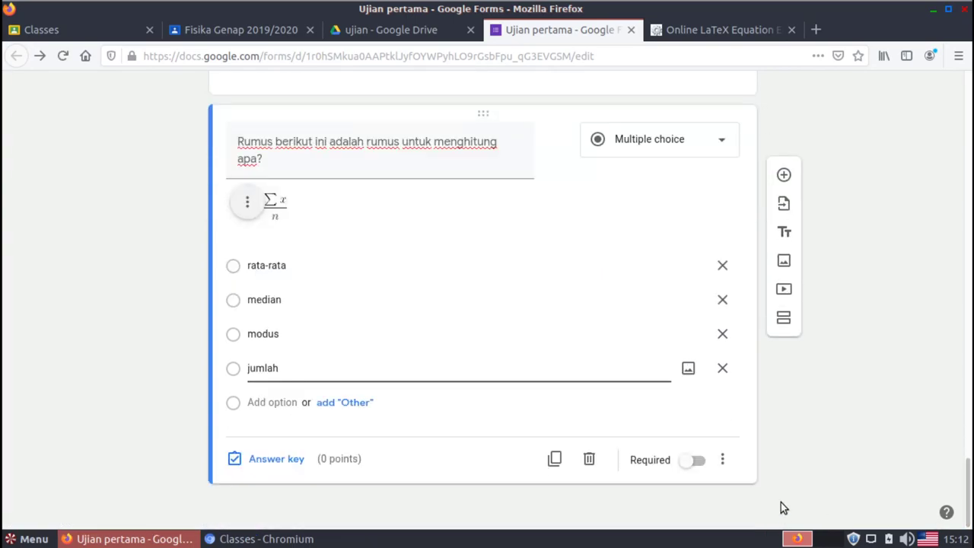
pyautogui.click(697, 461)
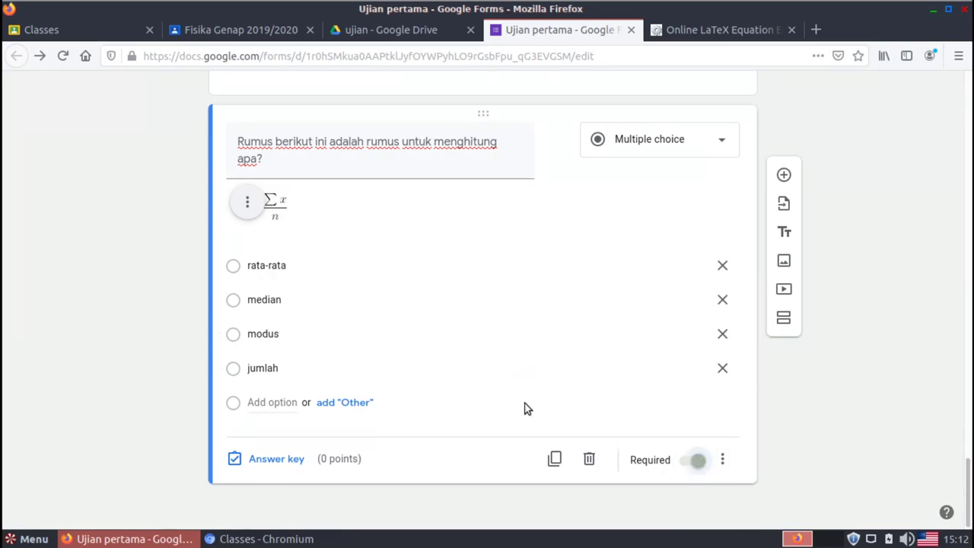
# Mark 'rata-rata' as the correct answer and make the question worth 10 points
pyautogui.click(722, 461)
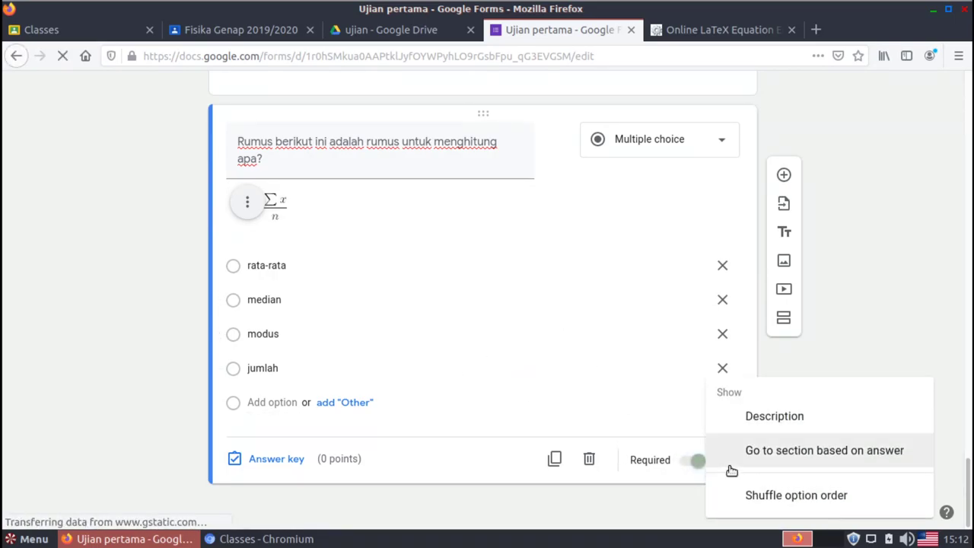
pyautogui.click(792, 496)
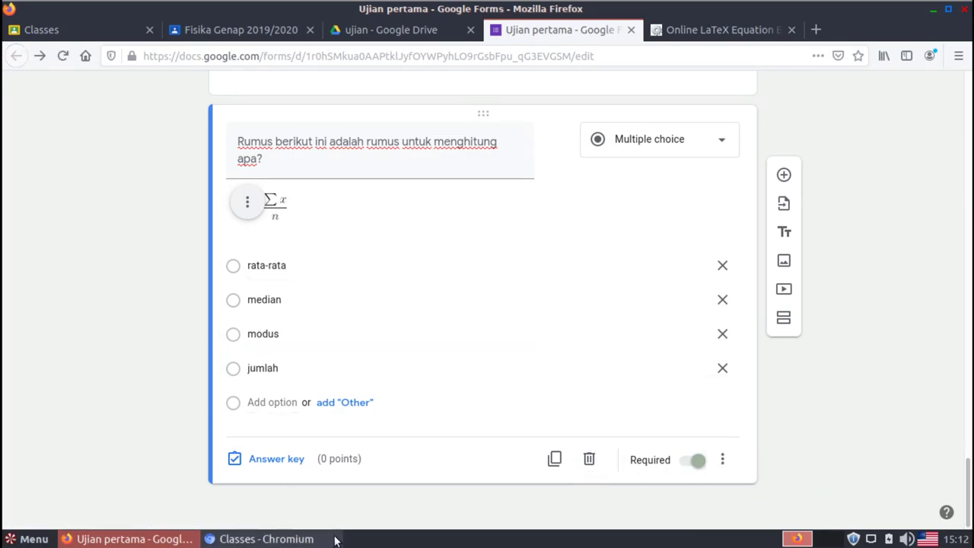
pyautogui.click(289, 465)
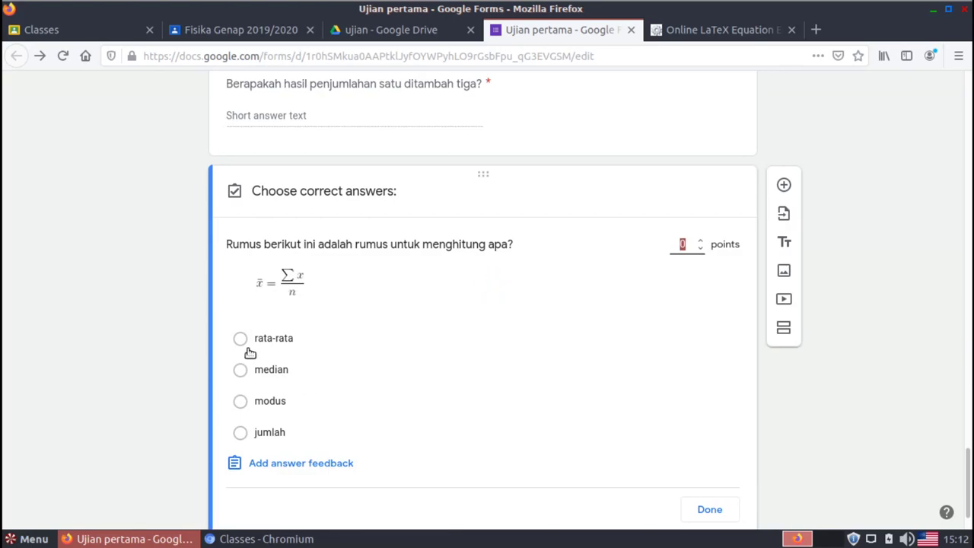
pyautogui.click(241, 338)
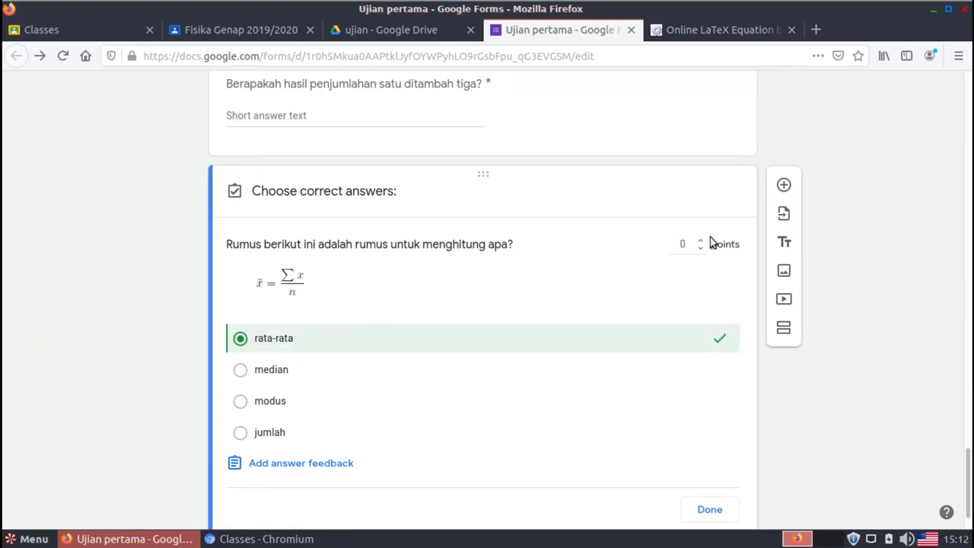
pyautogui.click(682, 244)
pyautogui.write('10')
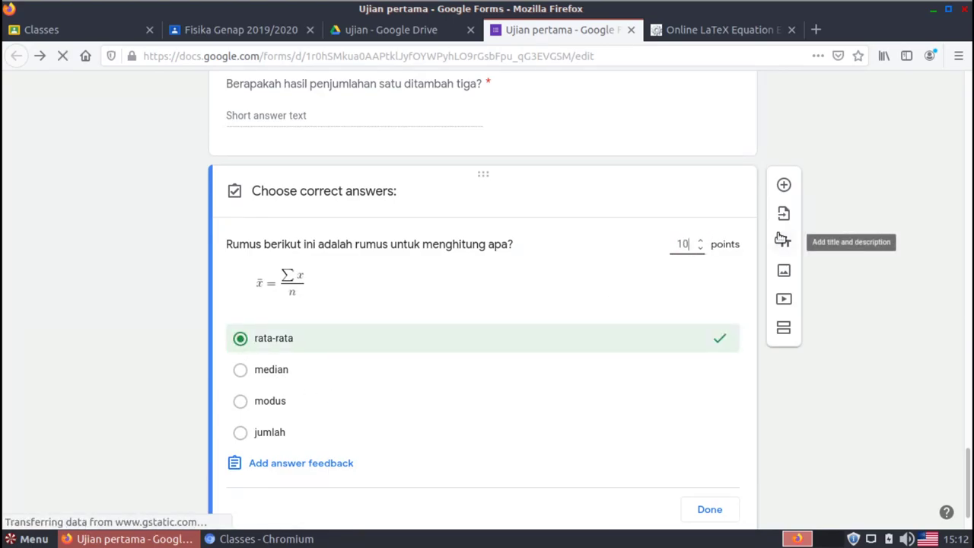
pyautogui.click(923, 374)
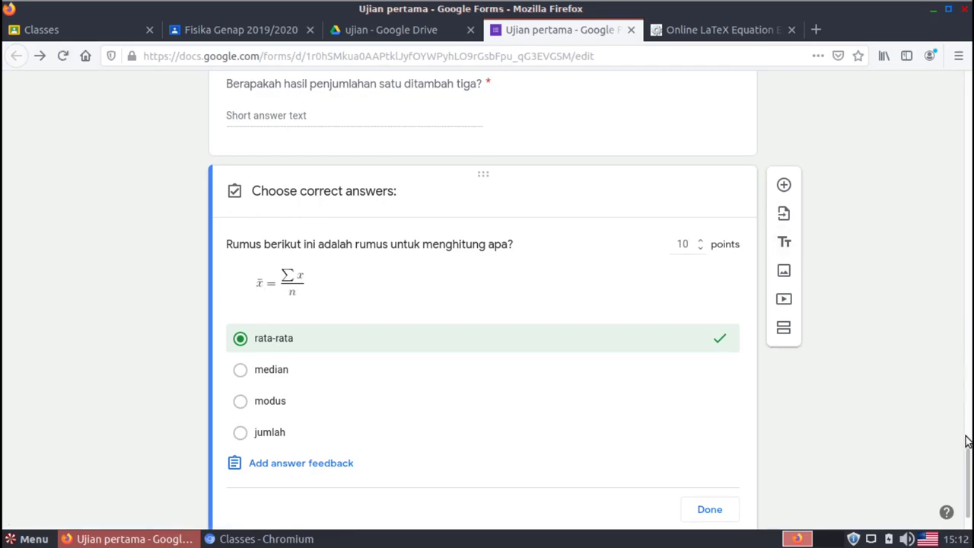
pyautogui.scroll(-2, 968, 461)
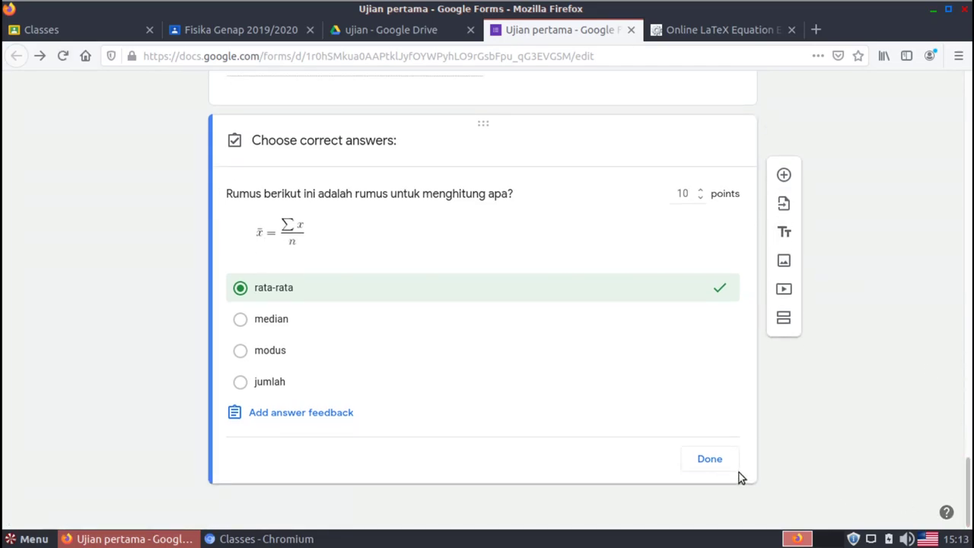
pyautogui.click(710, 459)
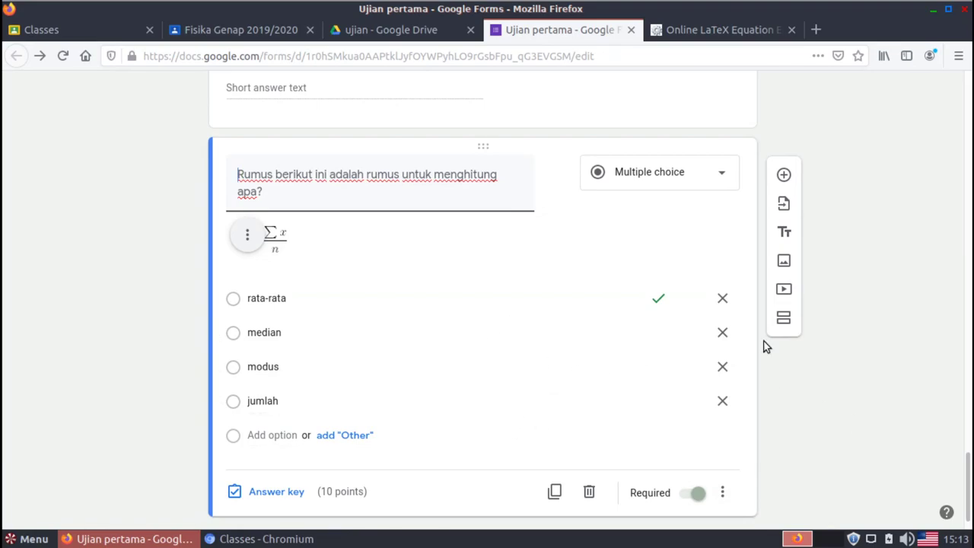
# Drag the formula question up into section 3, below the Newton/Einstein checkbox question
pyautogui.moveTo(481, 141); pyautogui.dragTo(458, 179)
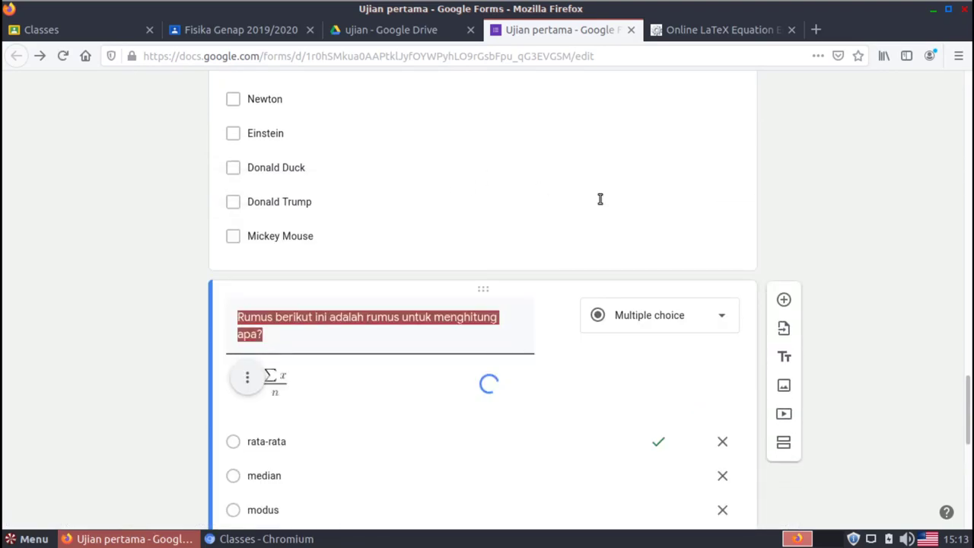
pyautogui.scroll(-6, 969, 419)
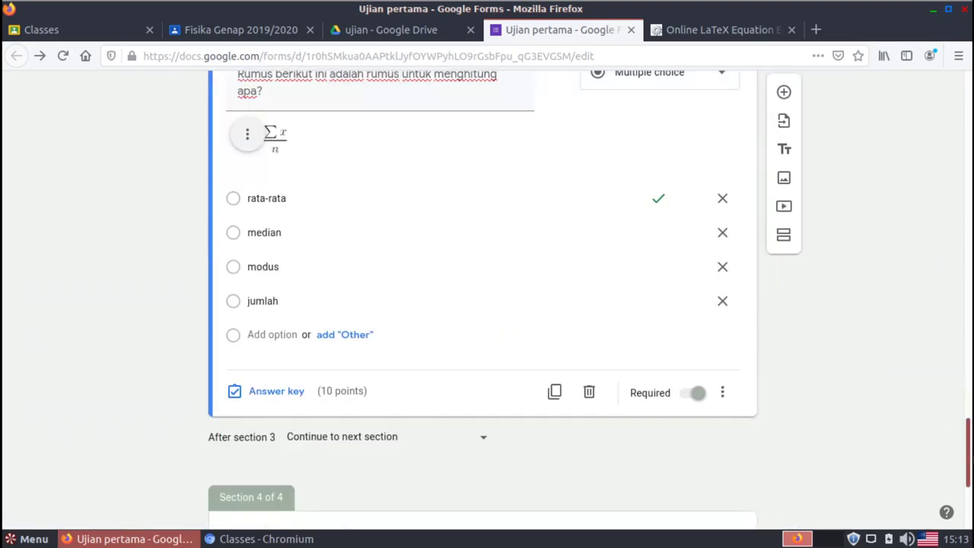
pyautogui.scroll(3, 969, 433)
pyautogui.scroll(-1, 969, 434)
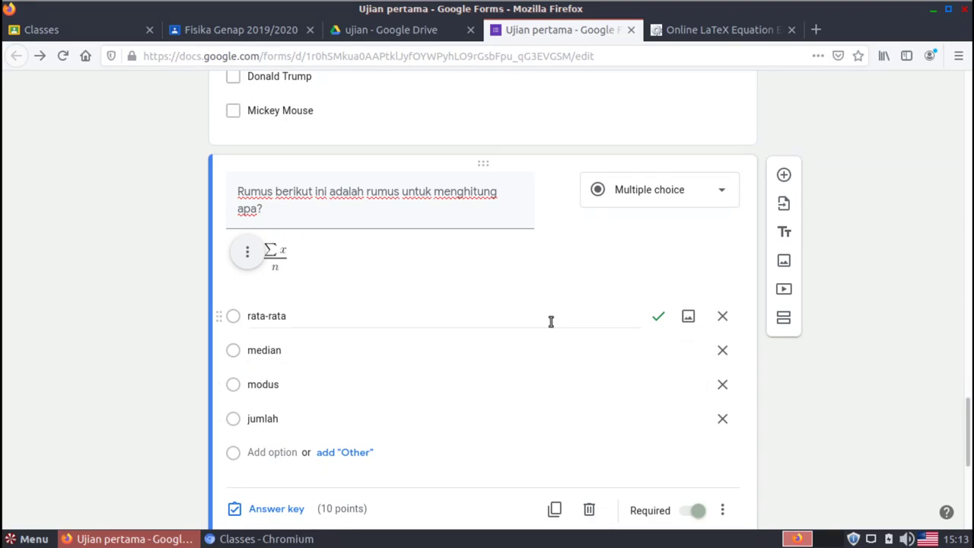
pyautogui.click(517, 319)
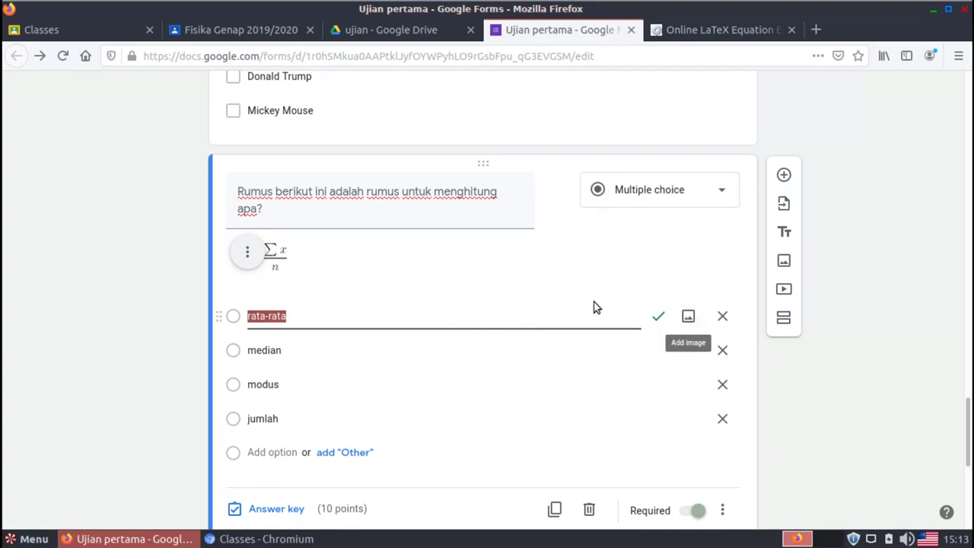
pyautogui.click(466, 346)
pyautogui.click(418, 380)
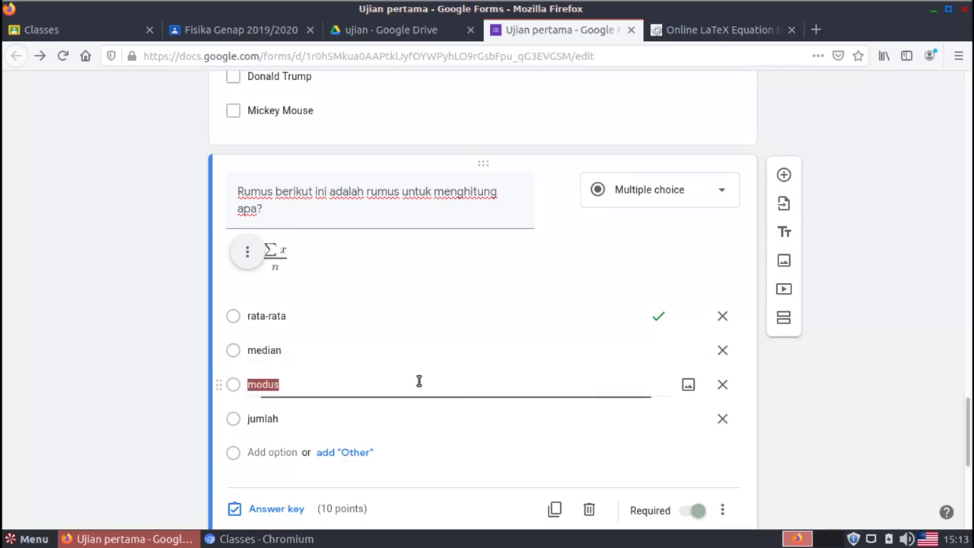
pyautogui.click(495, 324)
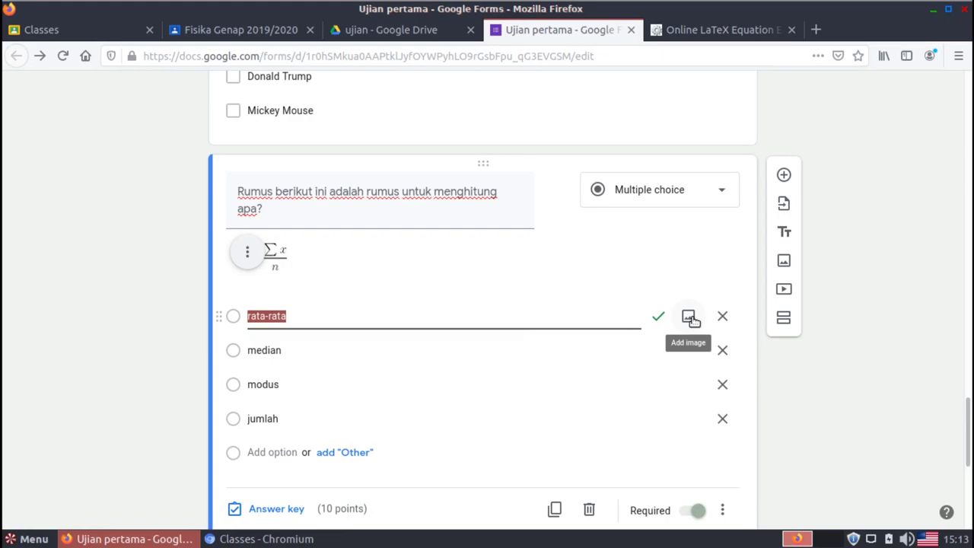
pyautogui.click(865, 330)
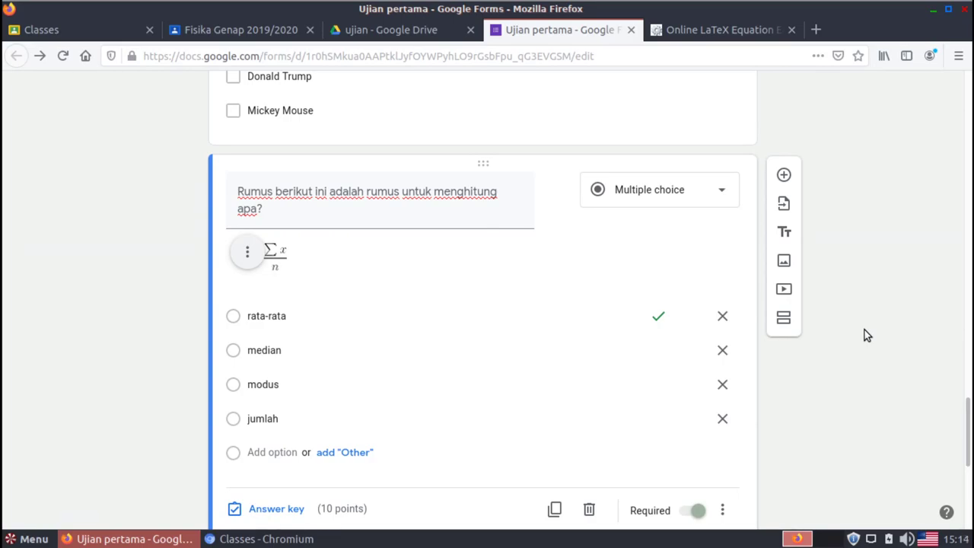
pyautogui.moveTo(968, 410); pyautogui.dragTo(968, 472)
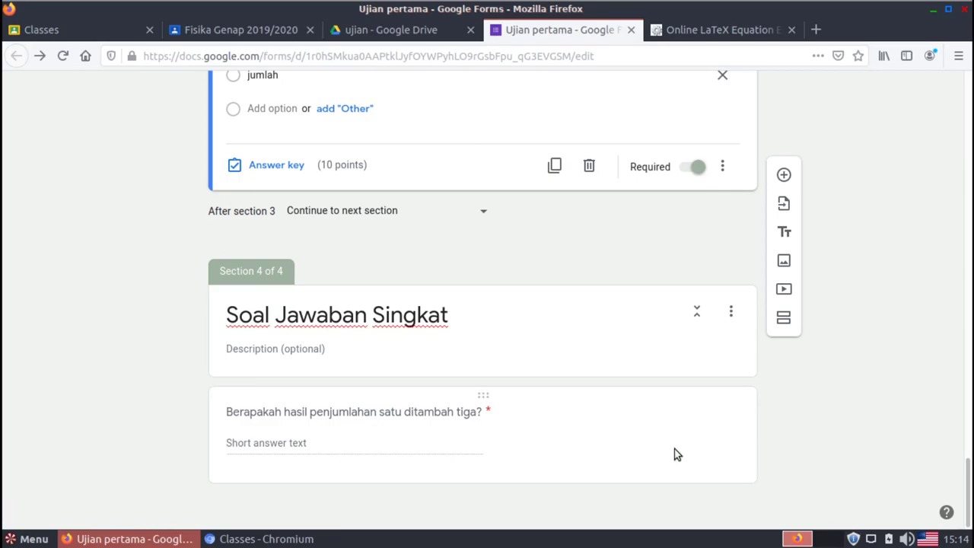
pyautogui.click(437, 444)
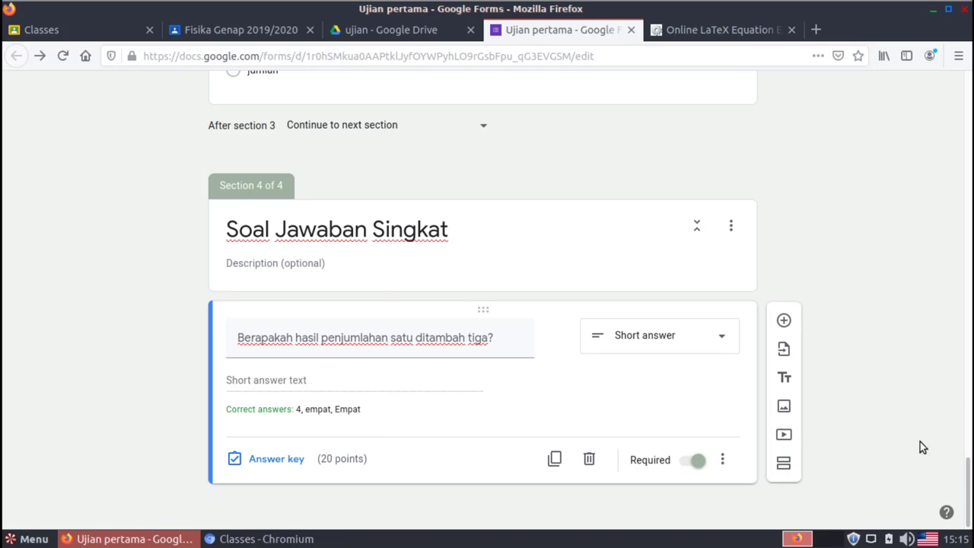
# Search YouTube for a Google Classroom guide and insert 'Google Classroom untuk Guru dan Siswa'
pyautogui.click(793, 439)
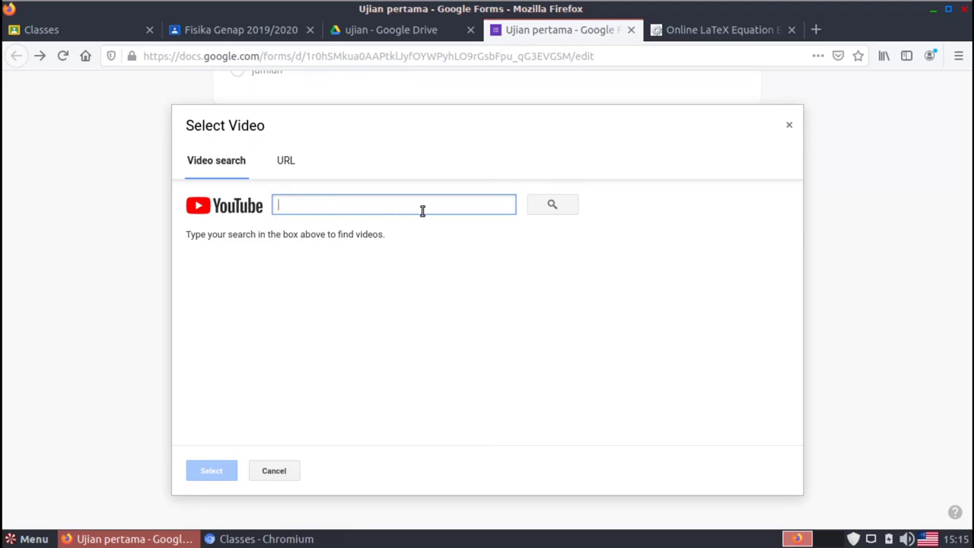
pyautogui.click(289, 163)
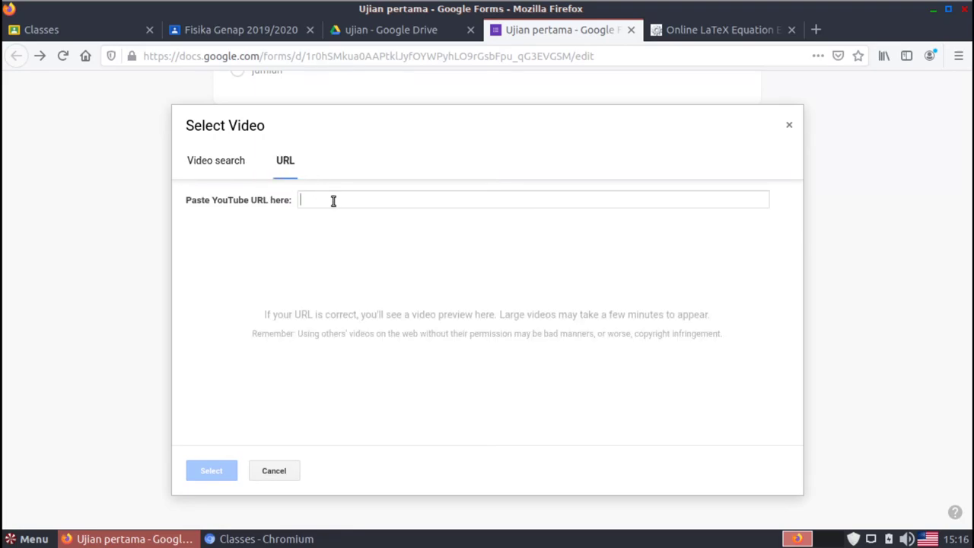
pyautogui.click(196, 161)
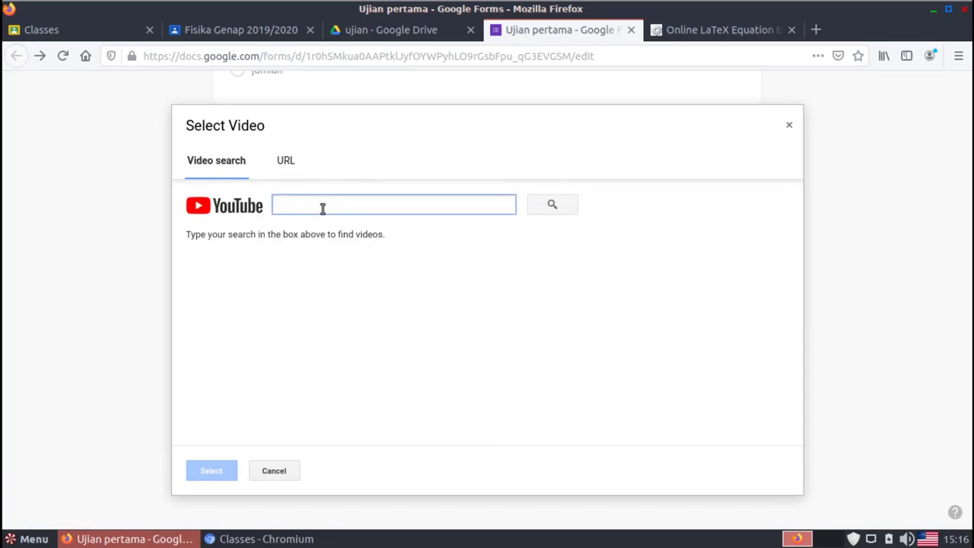
pyautogui.write('pe')
pyautogui.write('anduan ')
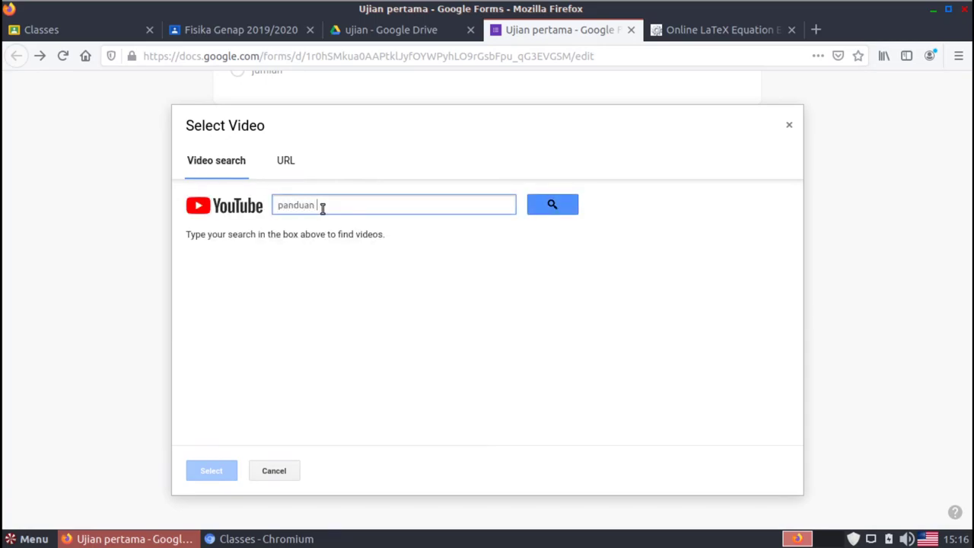
pyautogui.write('google classroom')
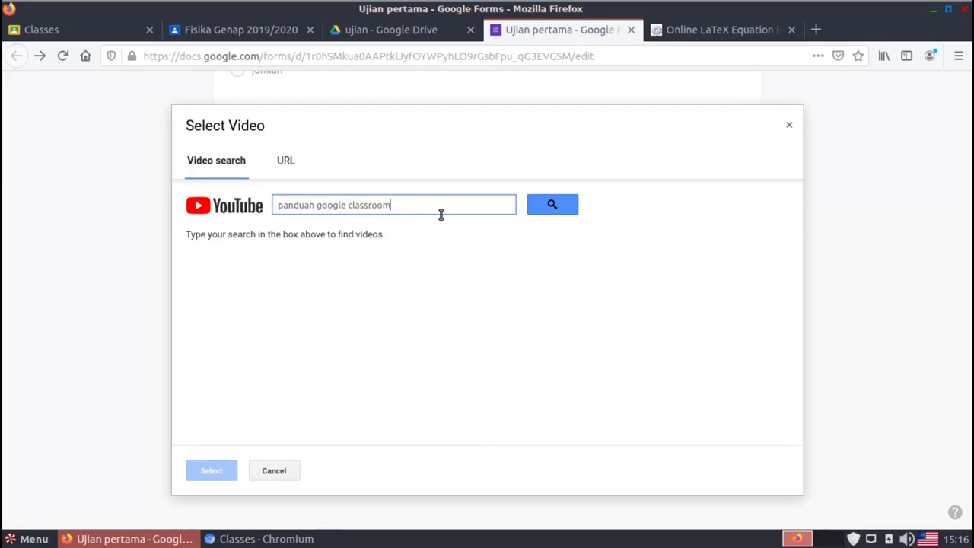
pyautogui.click(551, 207)
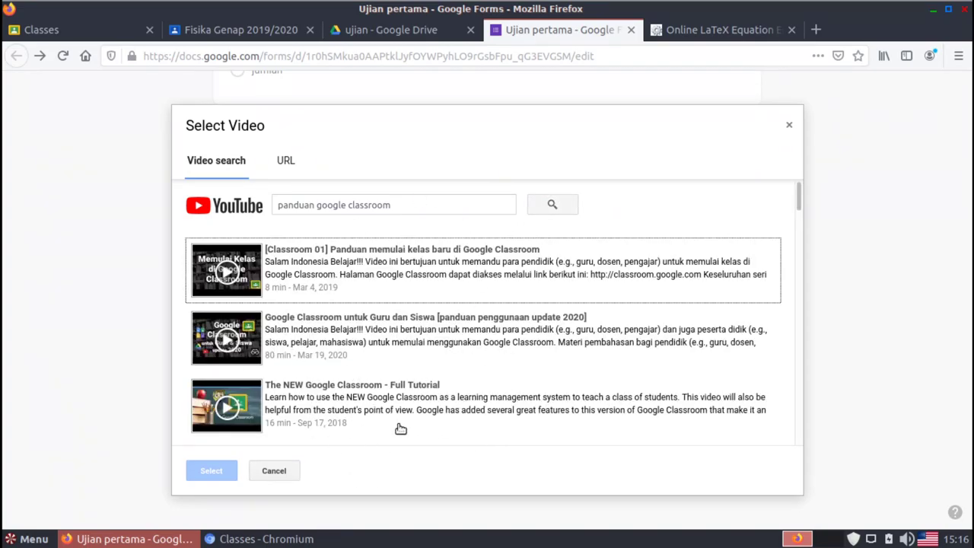
pyautogui.click(373, 324)
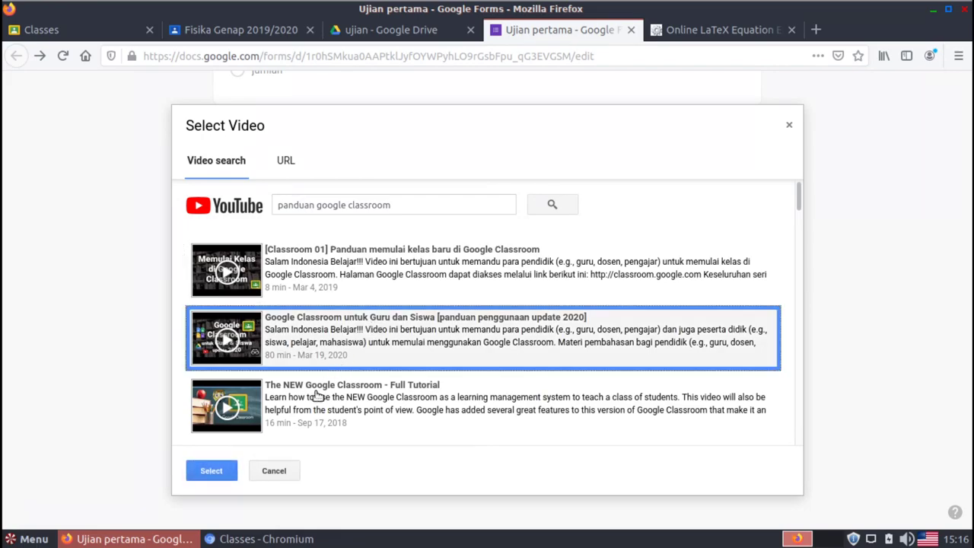
pyautogui.click(212, 471)
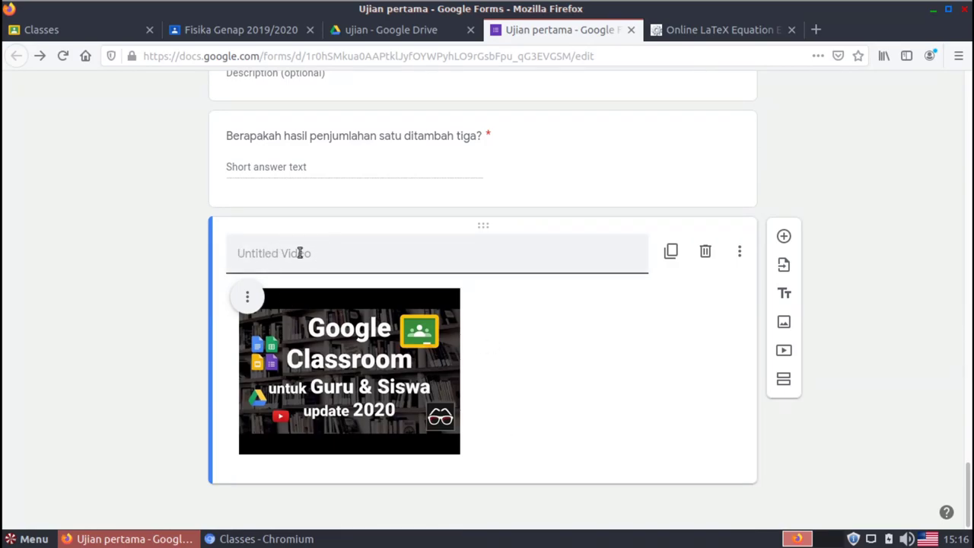
# Title the video 'Video Panduan Google Classroom'
pyautogui.write('Vid')
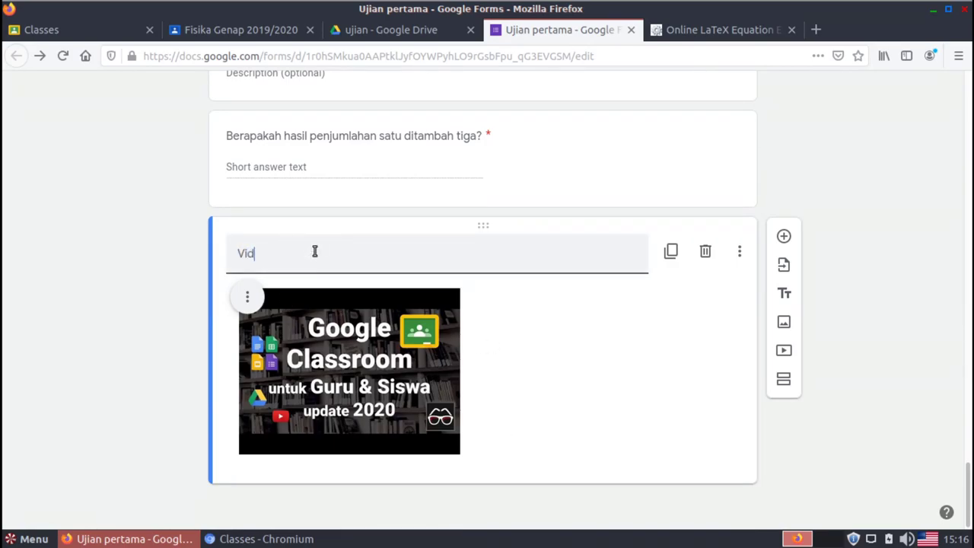
pyautogui.write('eo Panduan Google')
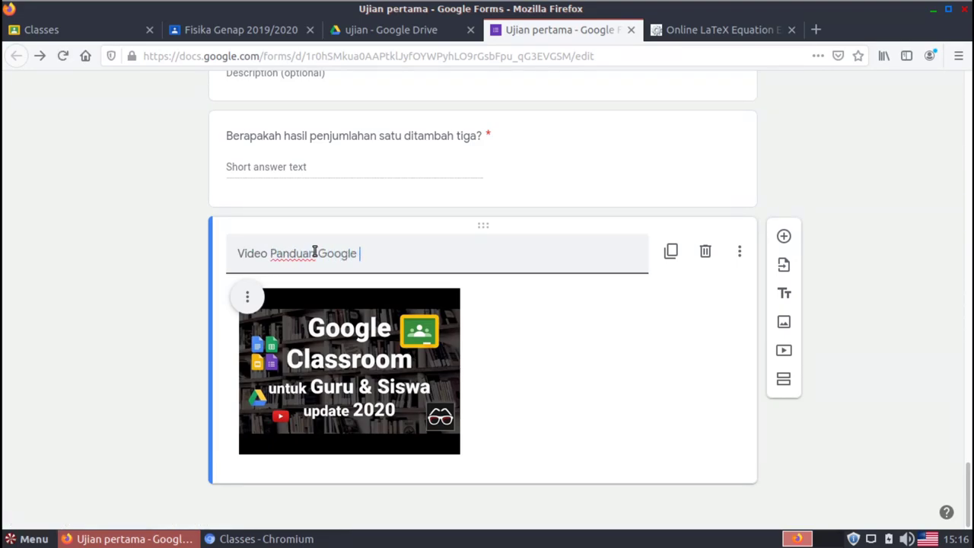
pyautogui.write(' Classroom')
pyautogui.click(661, 409)
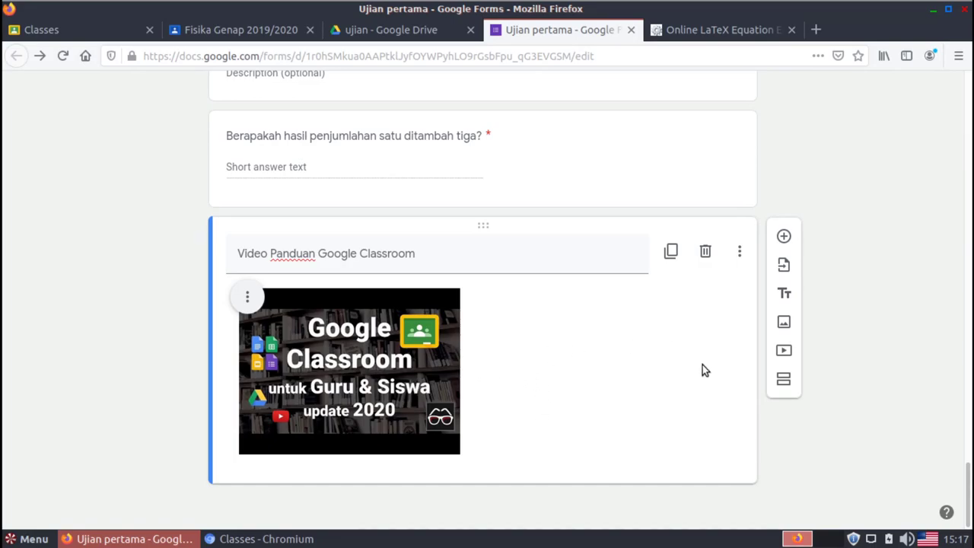
pyautogui.click(784, 242)
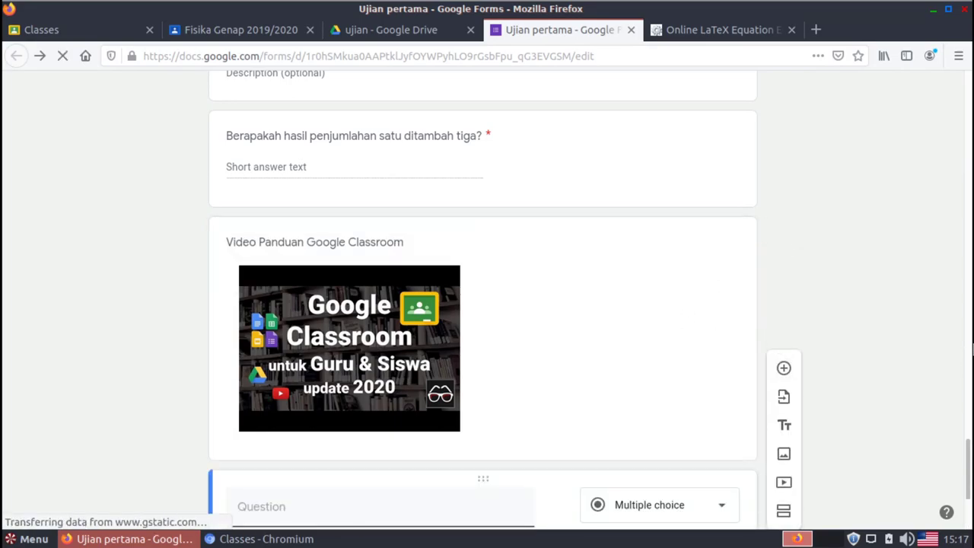
# Add a required short-answer question 'Video tersebut dibuat oleh channel apa?'
pyautogui.scroll(-3, 970, 451)
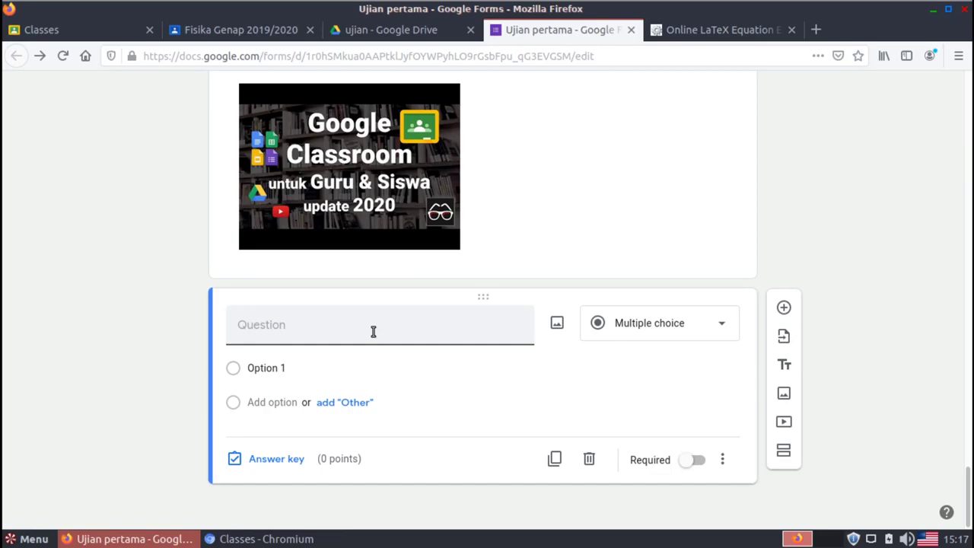
pyautogui.write('Video tersebut t')
pyautogui.press('BackSpace')
pyautogui.press('BackSpace')
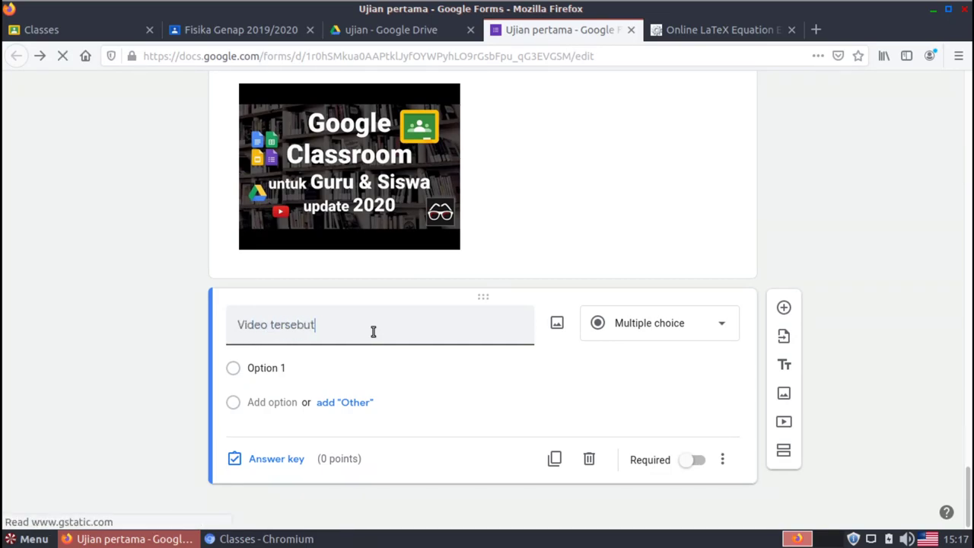
pyautogui.write('dibuat oleh')
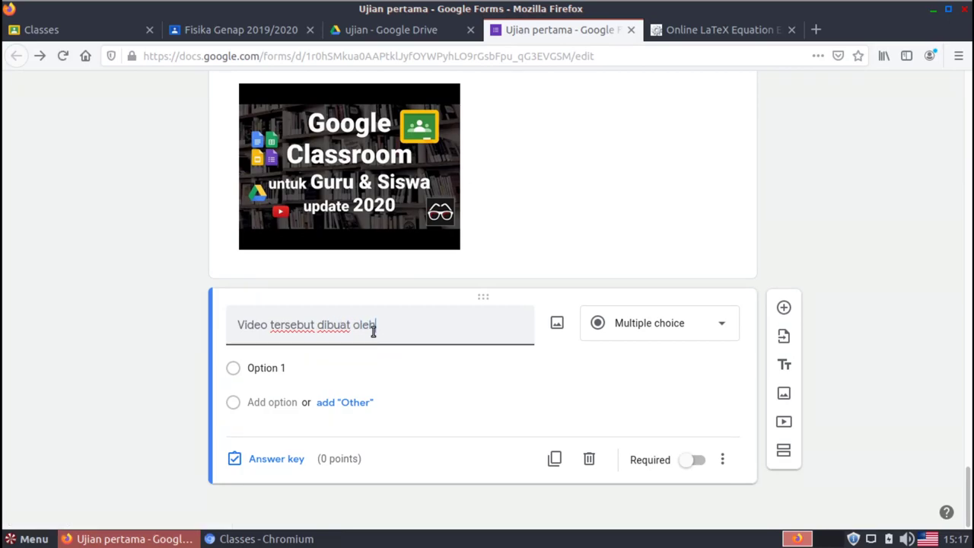
pyautogui.write(' channel apa?')
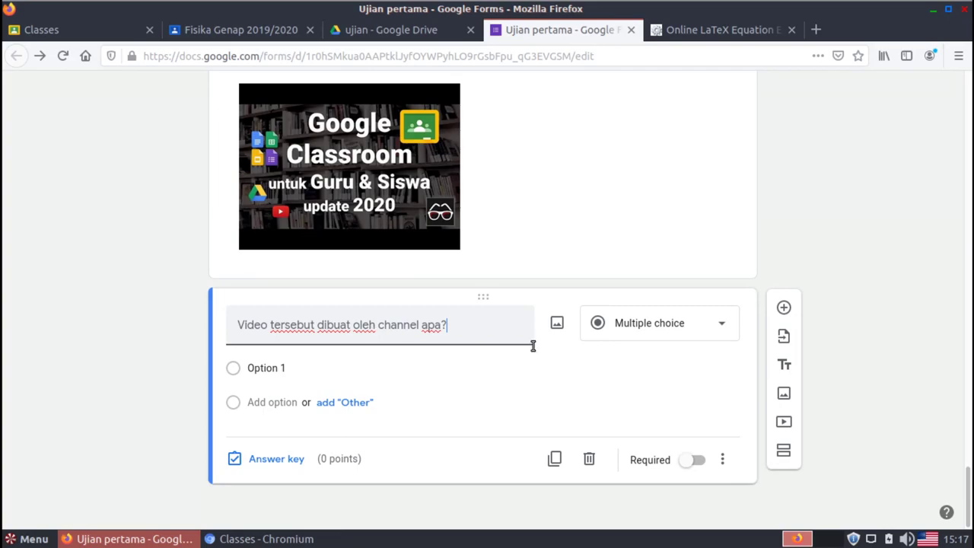
pyautogui.click(644, 331)
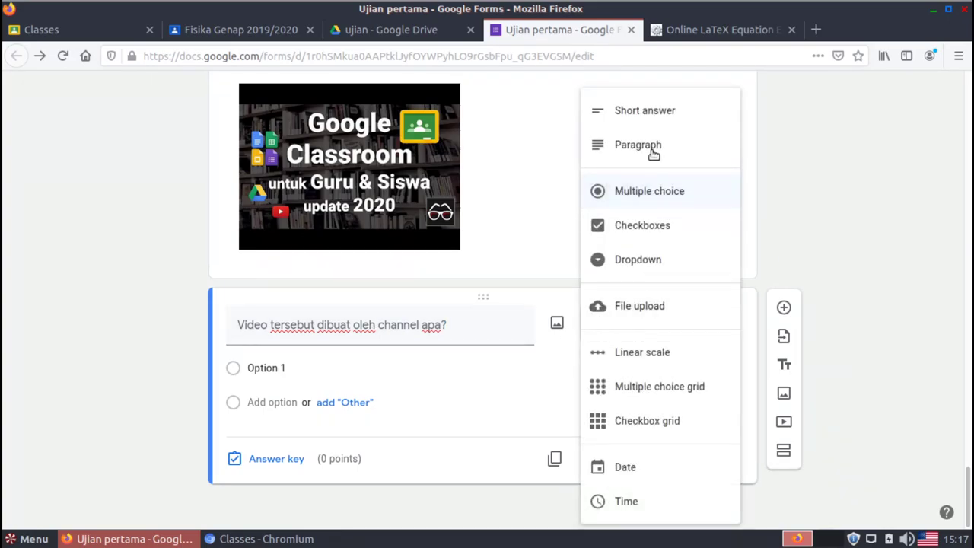
pyautogui.click(643, 116)
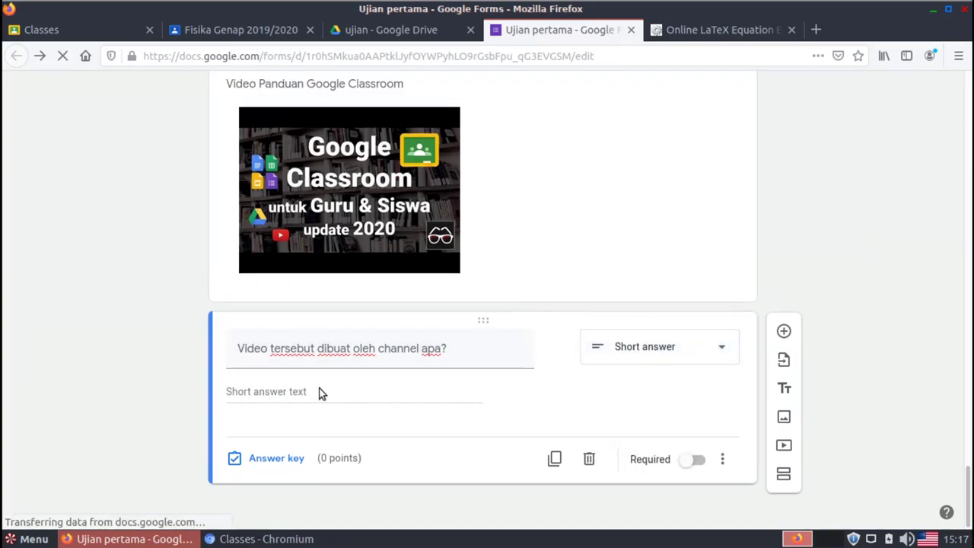
pyautogui.click(691, 468)
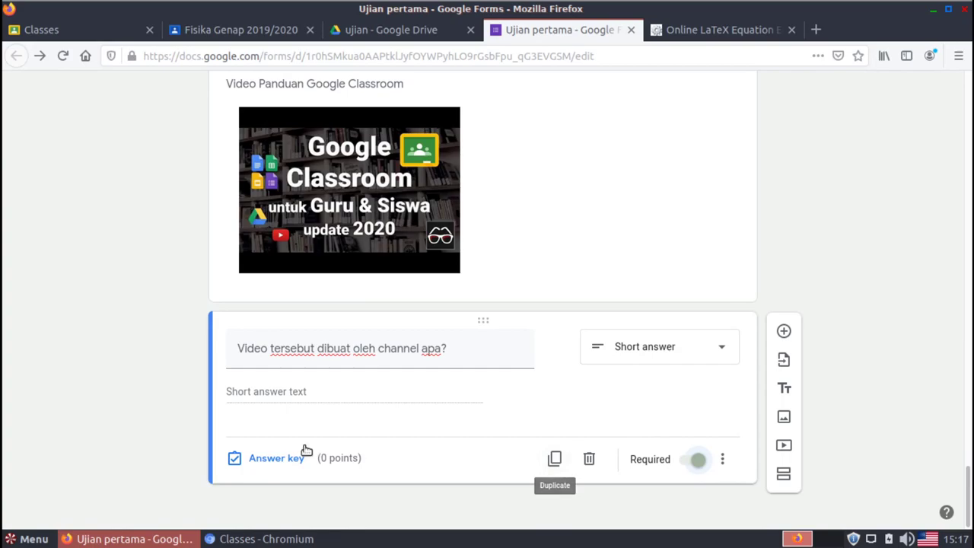
pyautogui.click(276, 459)
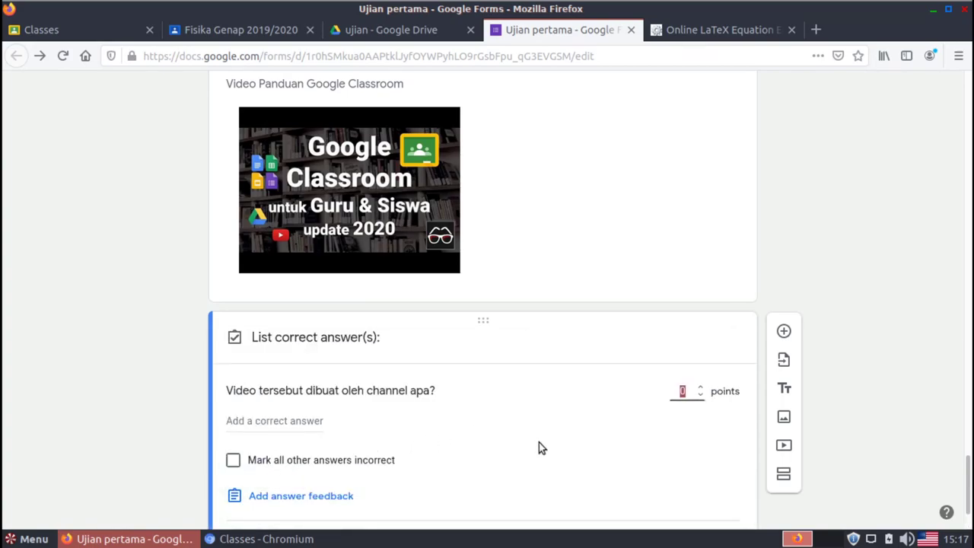
# Accept 'indonesia belajar' and 'Indonesia Belajar' as correct answers
pyautogui.click(283, 420)
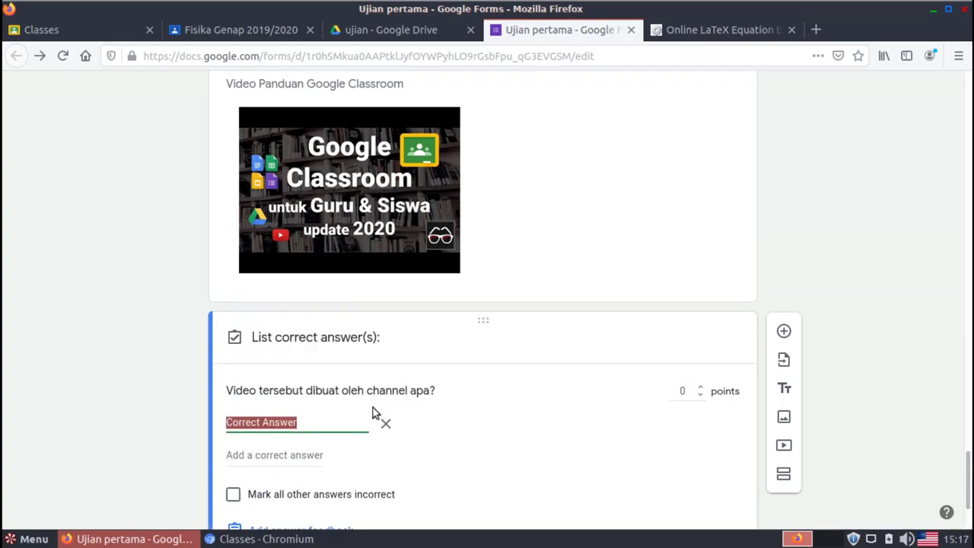
pyautogui.write('in')
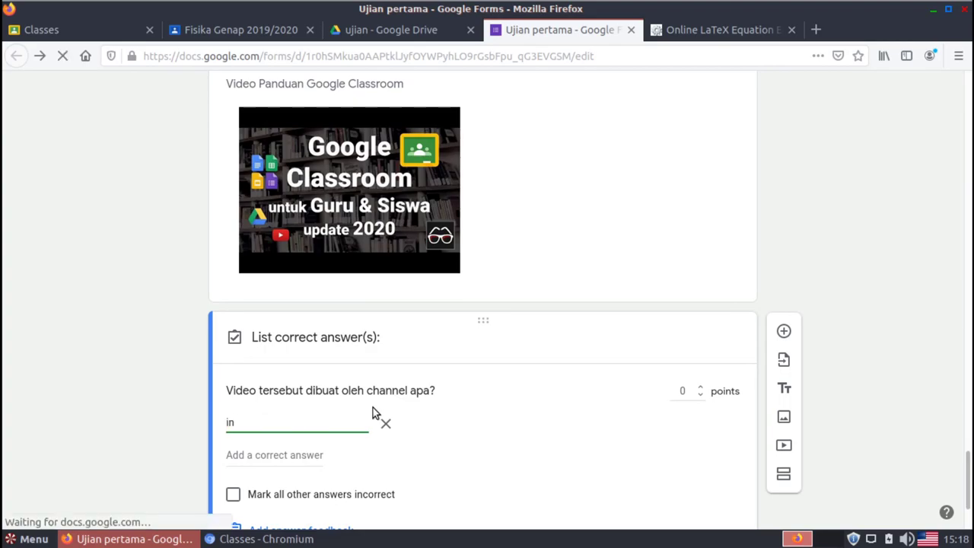
pyautogui.write('donesia ')
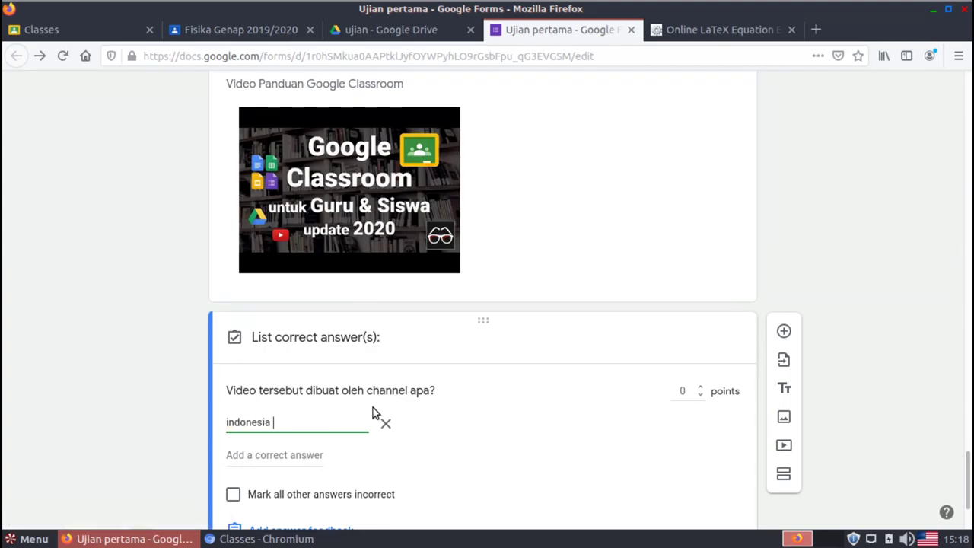
pyautogui.write('belajar')
pyautogui.click(279, 456)
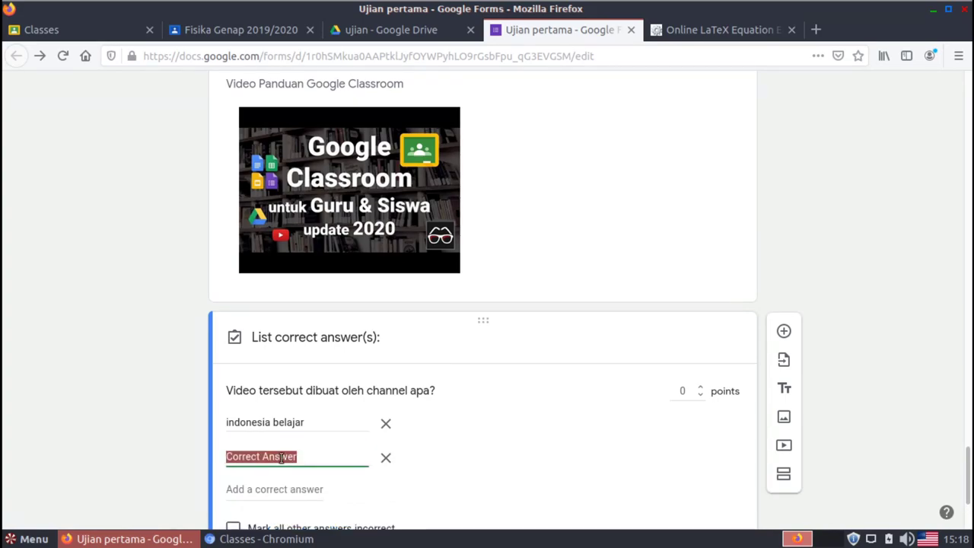
pyautogui.write('Indo')
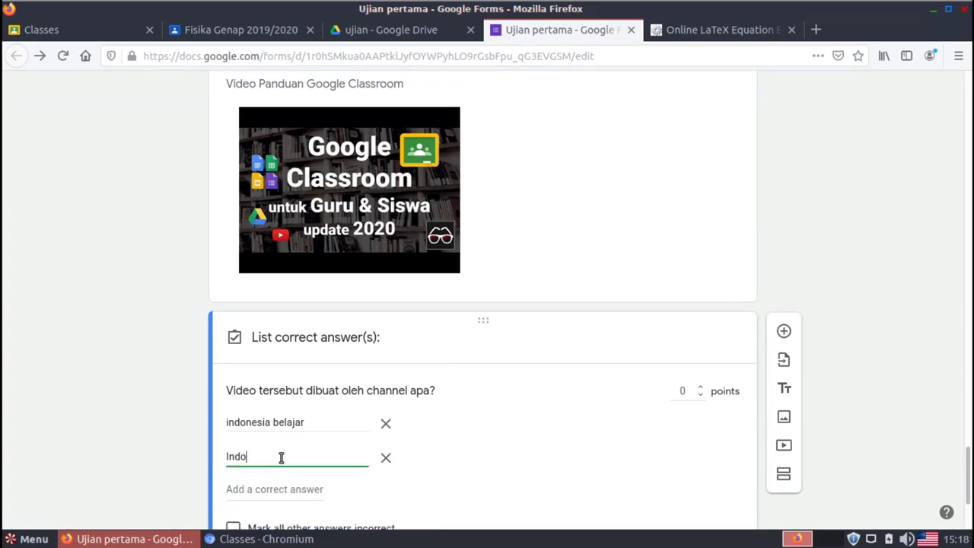
pyautogui.write('nesia Belajar')
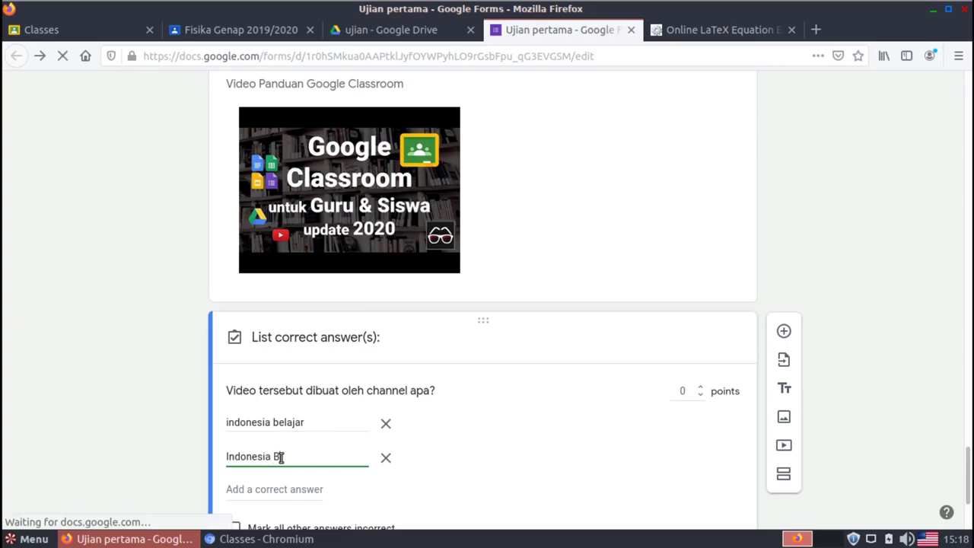
pyautogui.click(539, 489)
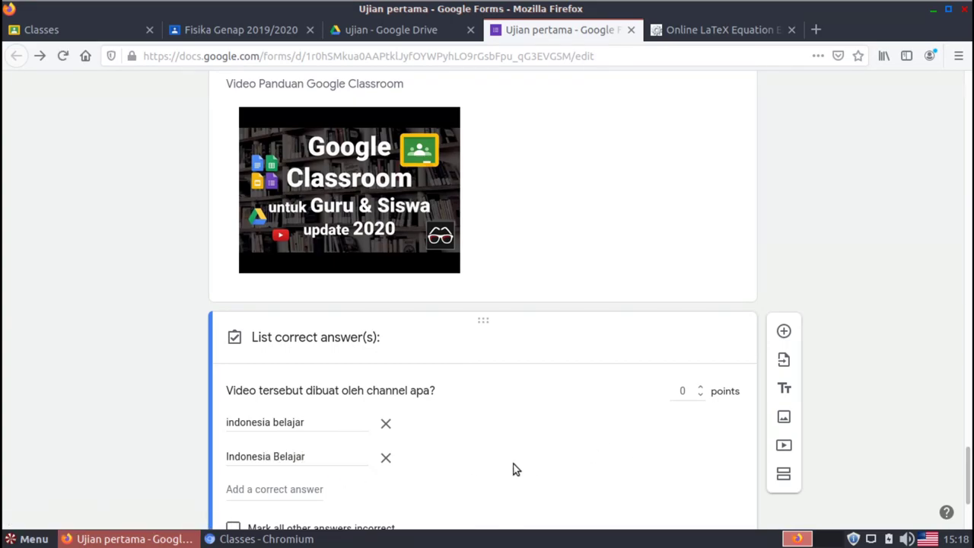
# Make the question worth 10 points, mark all other answers incorrect, and save the key
pyautogui.click(681, 391)
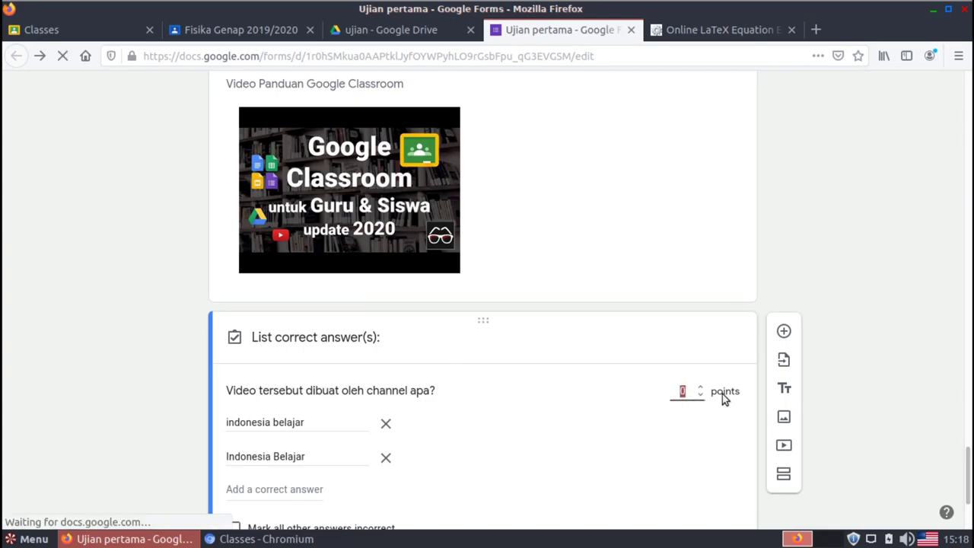
pyautogui.write('10')
pyautogui.click(956, 446)
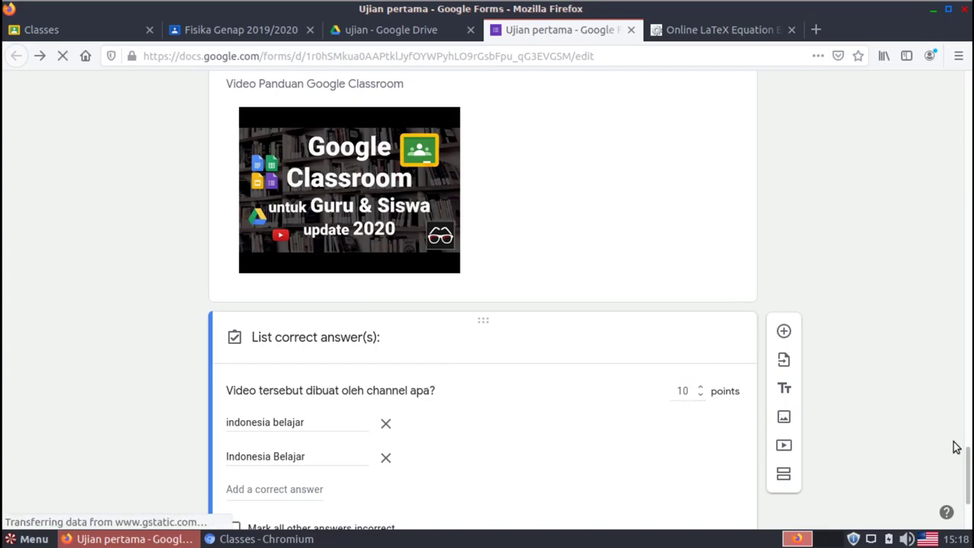
pyautogui.scroll(-3, 969, 461)
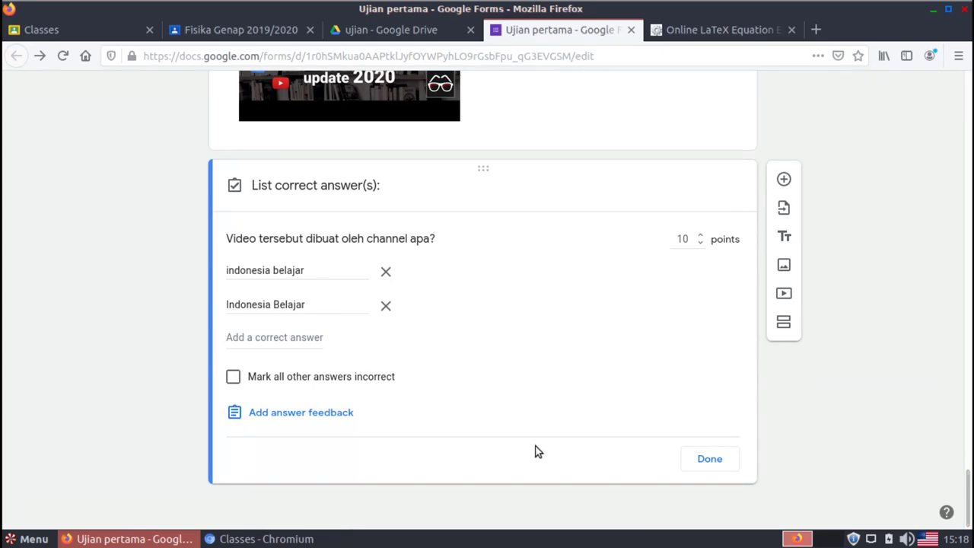
pyautogui.click(232, 378)
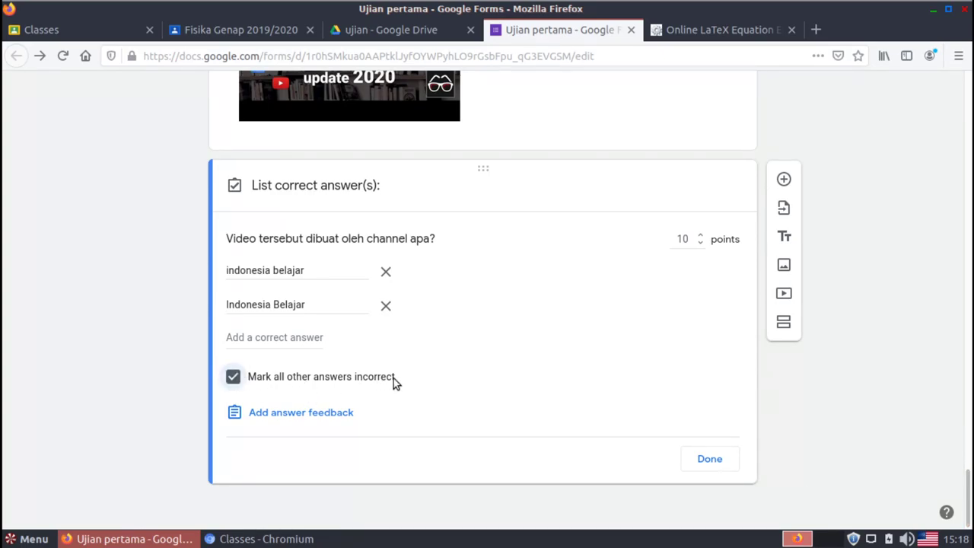
pyautogui.click(708, 460)
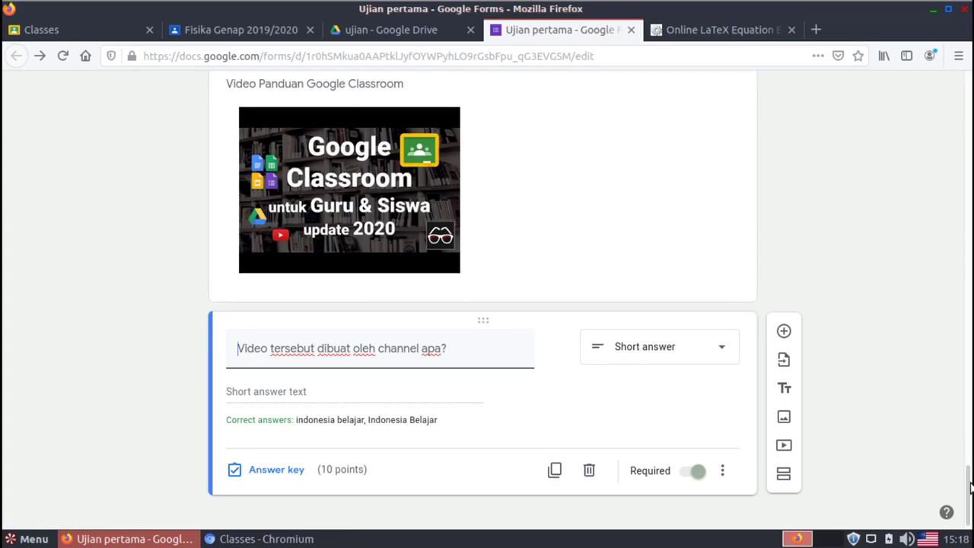
pyautogui.moveTo(970, 487); pyautogui.dragTo(957, 96)
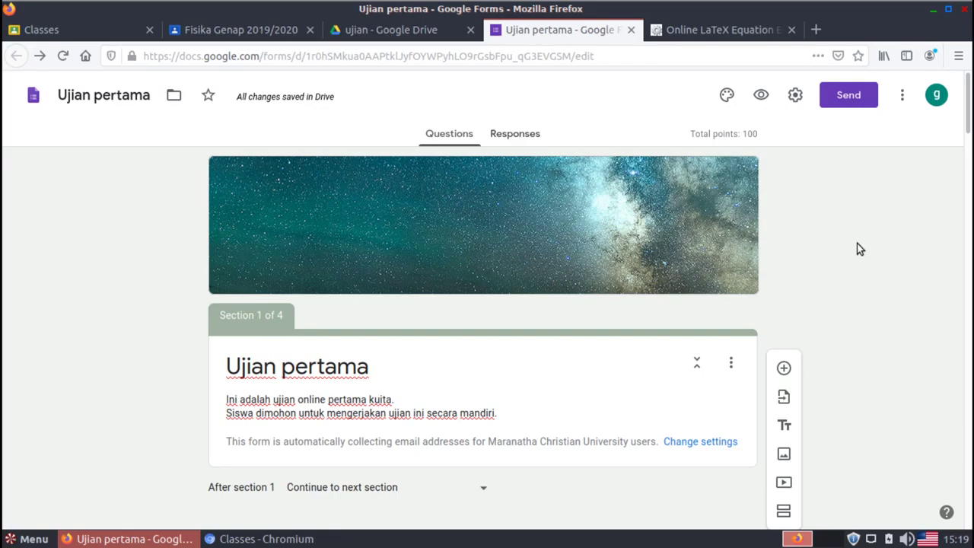
# Close the form and go to the Fisika Genap 2019/2020 class's Classwork page
pyautogui.click(631, 31)
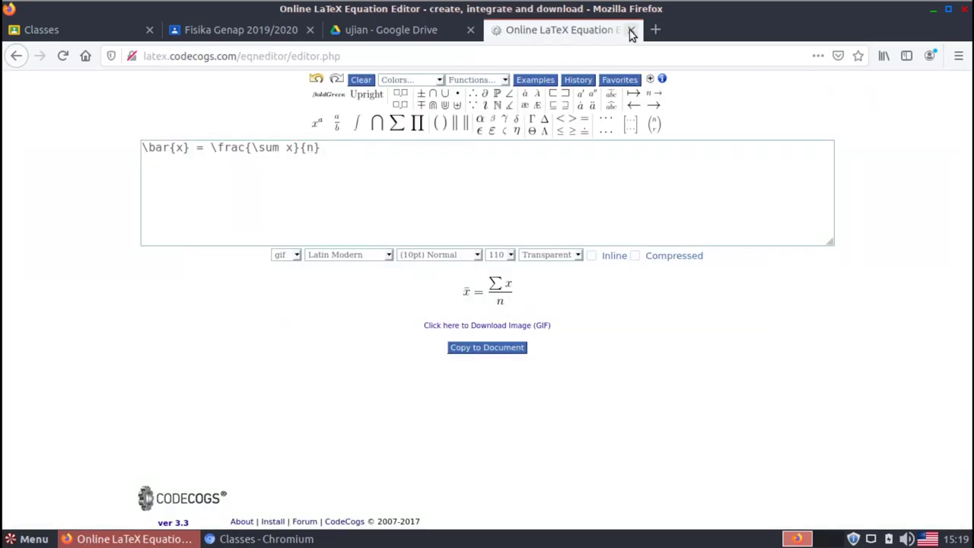
pyautogui.click(631, 31)
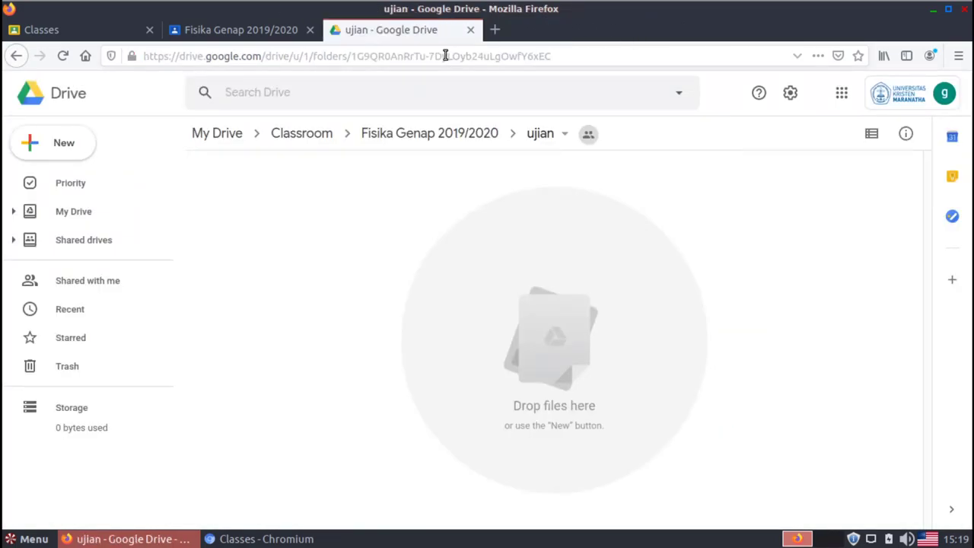
pyautogui.click(257, 30)
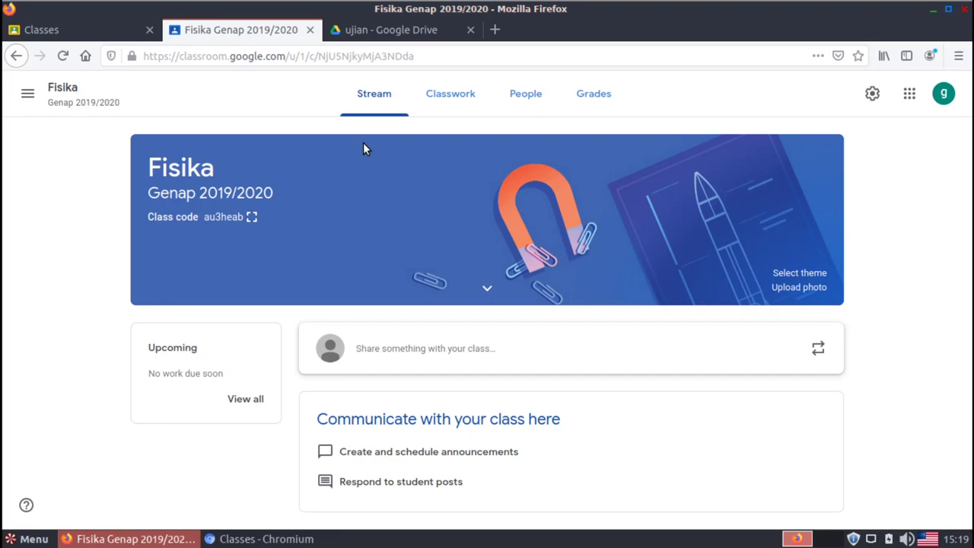
pyautogui.click(462, 103)
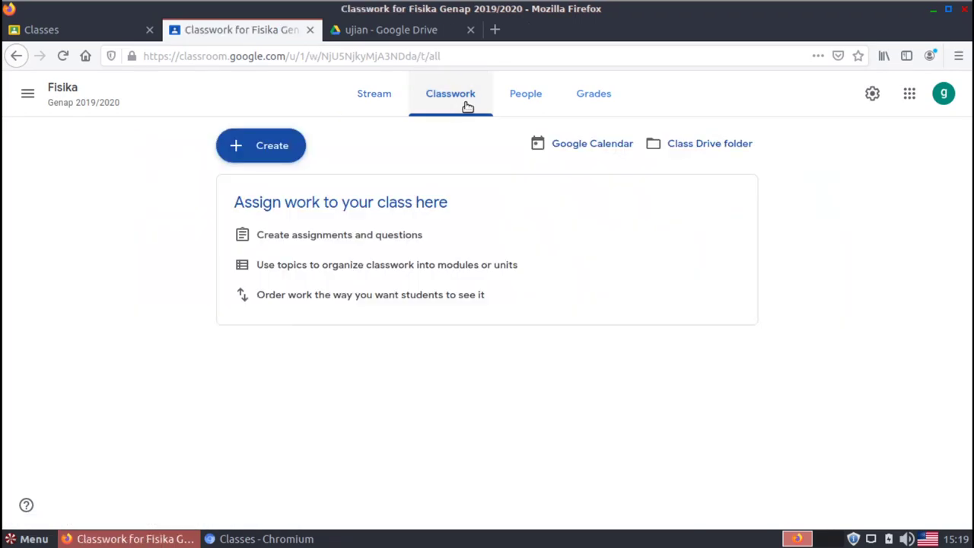
# Create a classwork topic named 'Ujian'
pyautogui.click(265, 157)
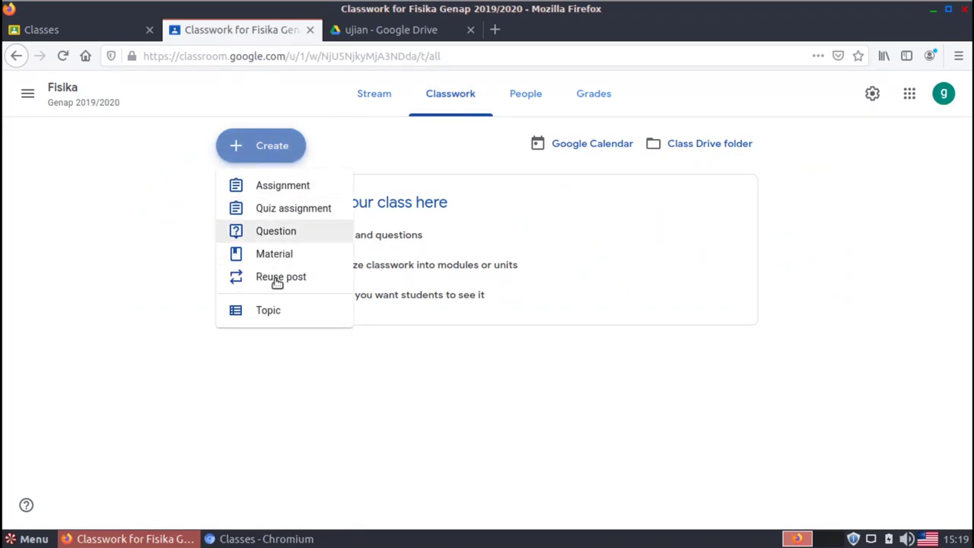
pyautogui.click(284, 307)
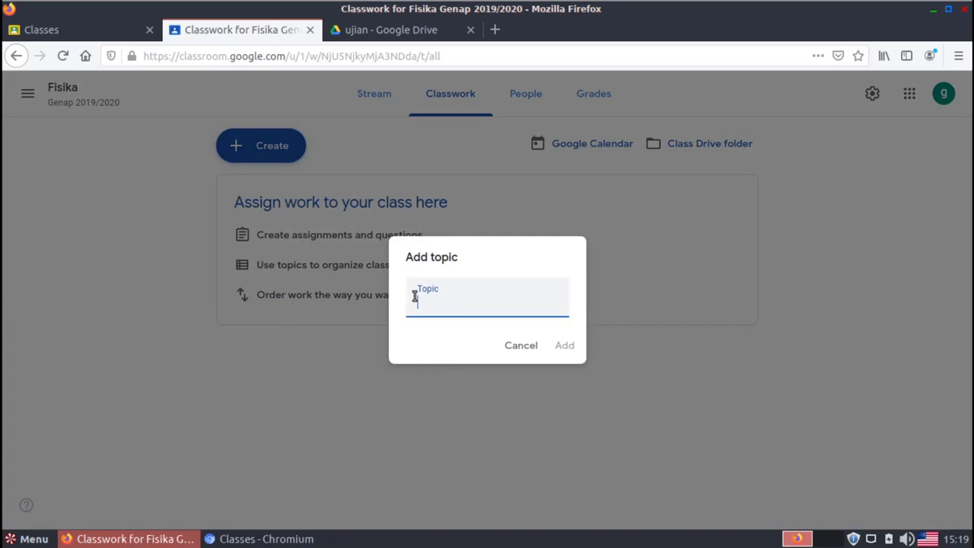
pyautogui.write('Ujian')
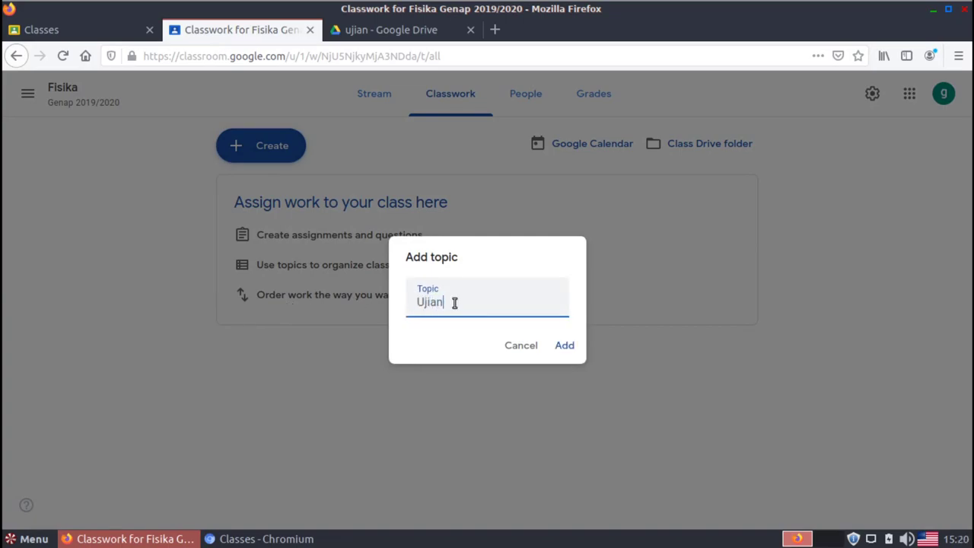
pyautogui.click(576, 348)
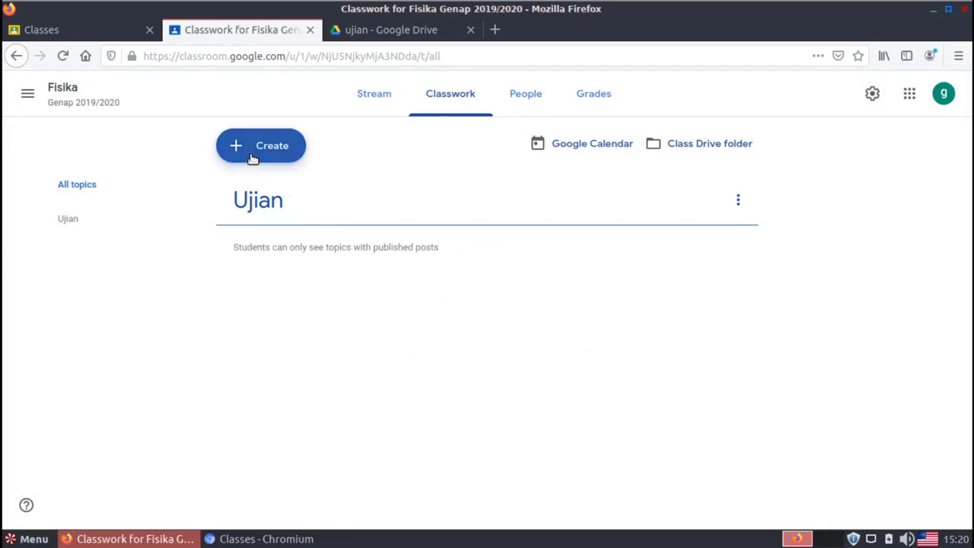
pyautogui.click(252, 157)
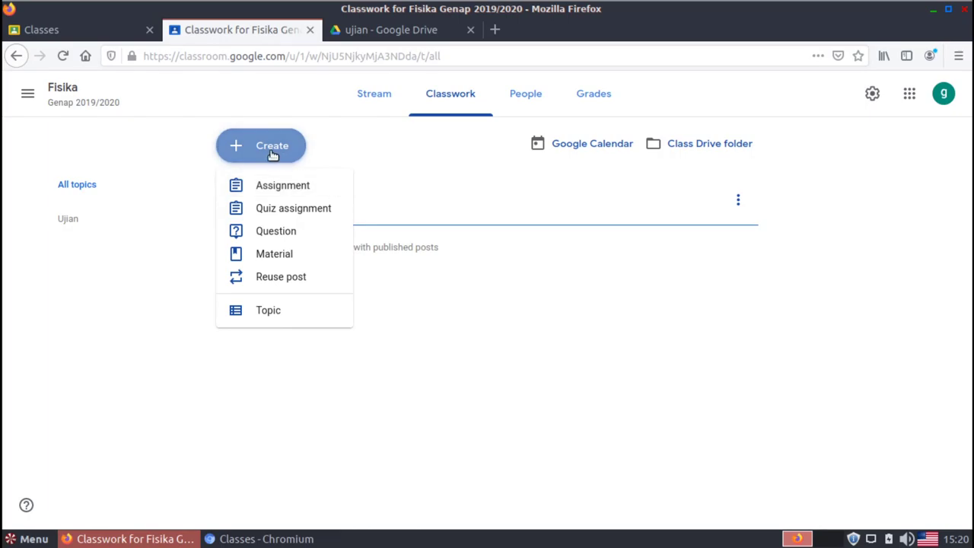
# Create an assignment 'Ujian Pertama' with instructions 'Kerjakan soal ujian ini secara mandiri.'
pyautogui.click(294, 193)
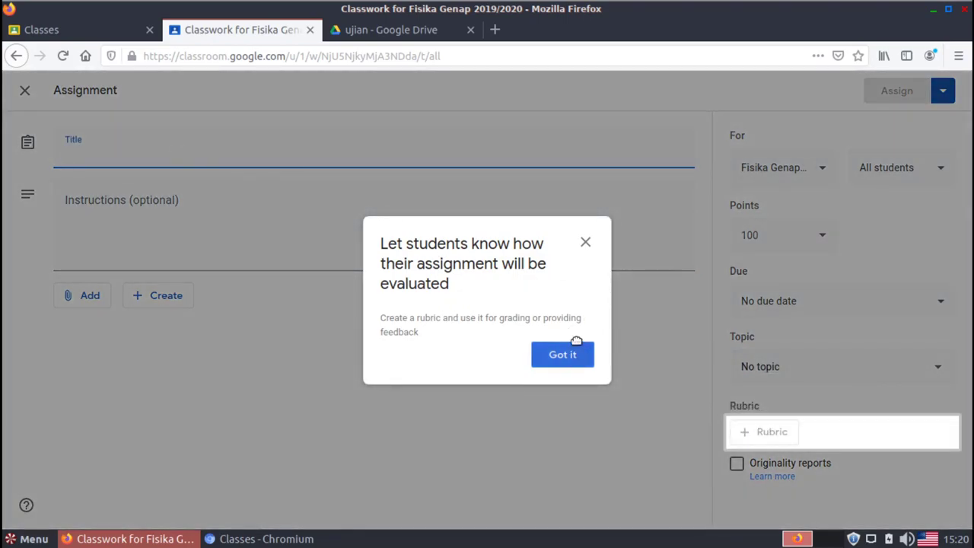
pyautogui.click(585, 245)
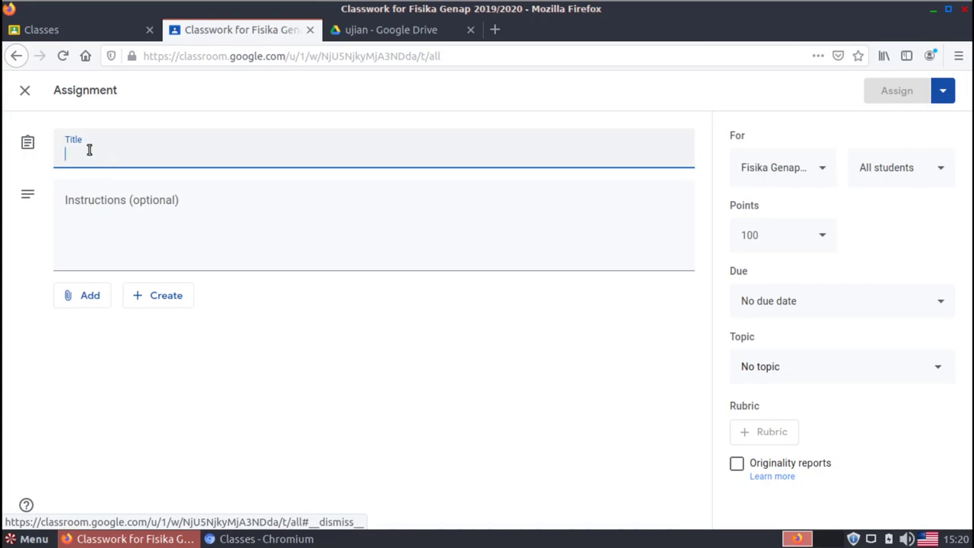
pyautogui.write('Ujian ')
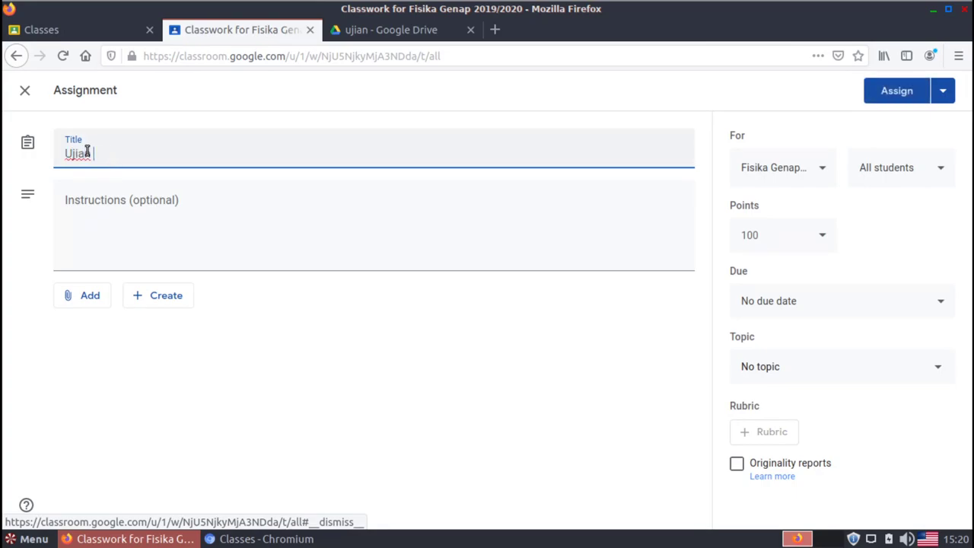
pyautogui.write('Pertama')
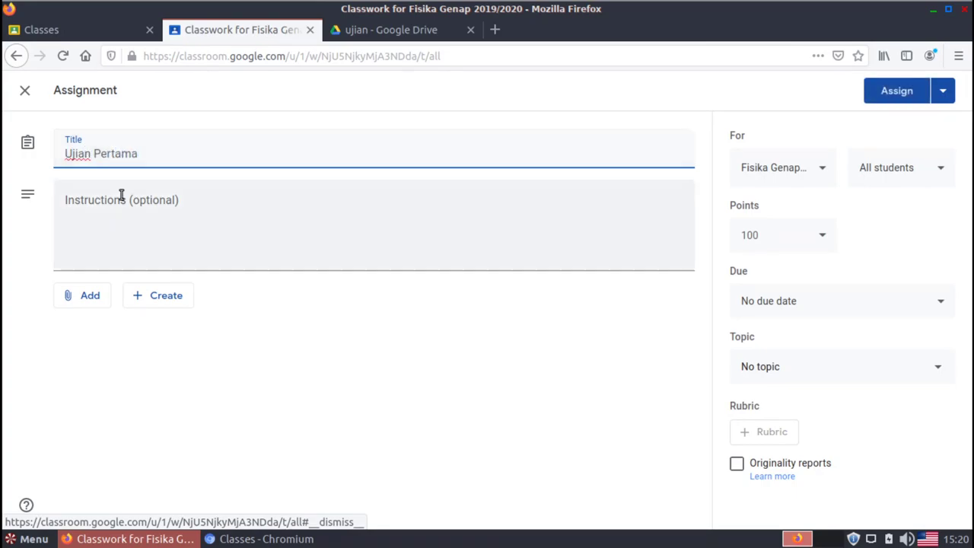
pyautogui.click(132, 204)
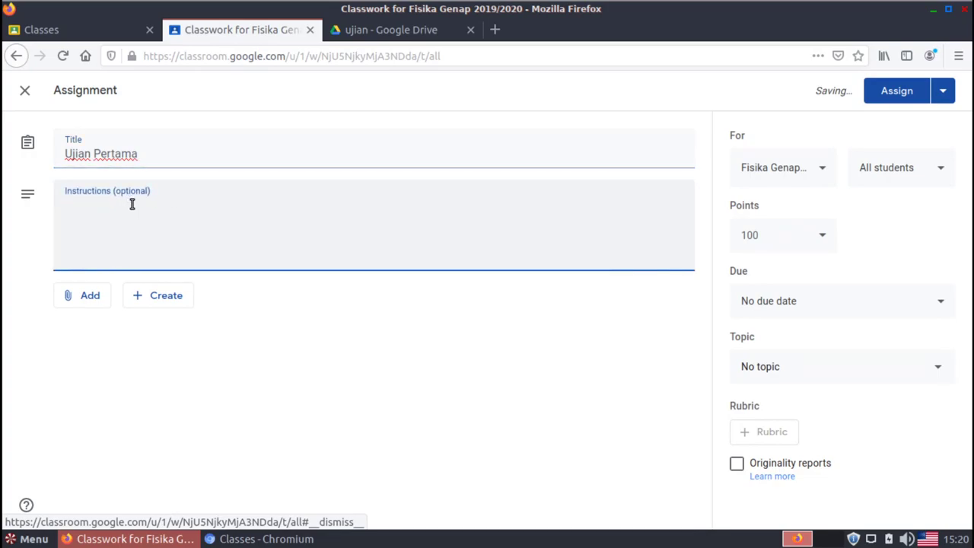
pyautogui.write('Kerjalan')
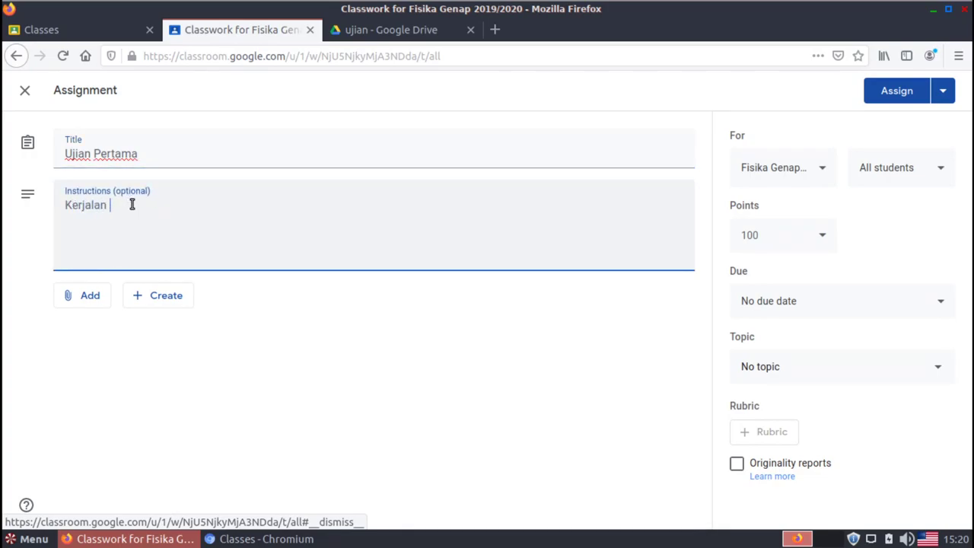
pyautogui.press('BackSpace')
pyautogui.press('BackSpace')
pyautogui.press('BackSpace')
pyautogui.write('kan s')
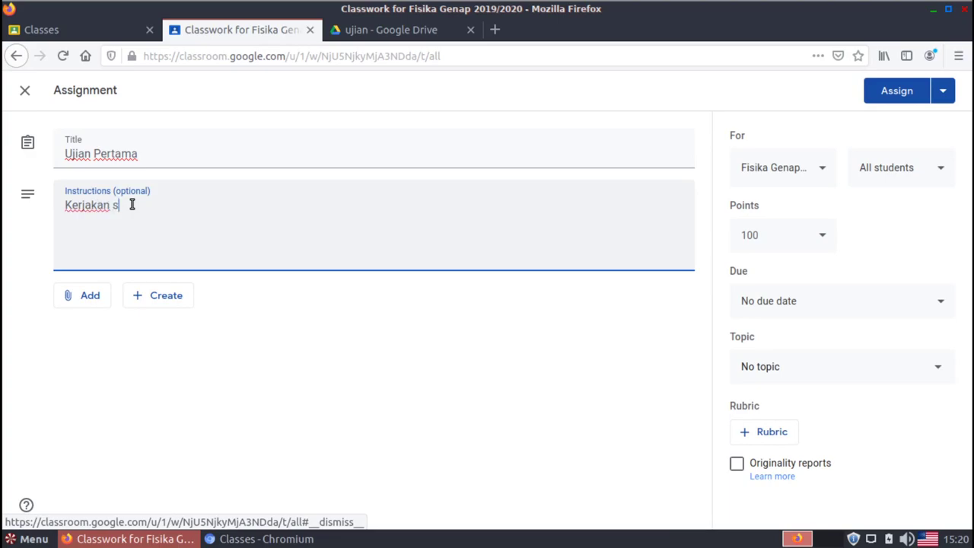
pyautogui.write('oal ujian ini s')
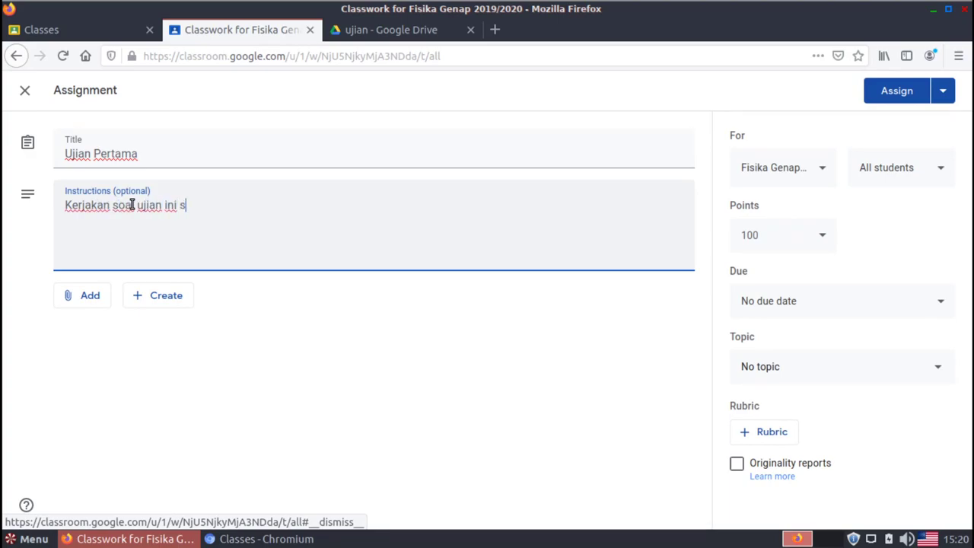
pyautogui.write('ecara mandiri.')
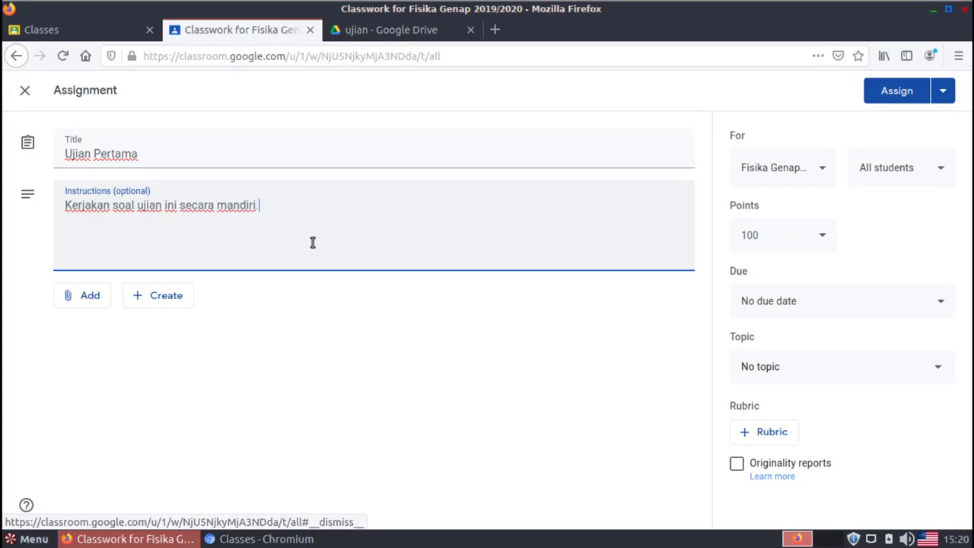
pyautogui.click(373, 334)
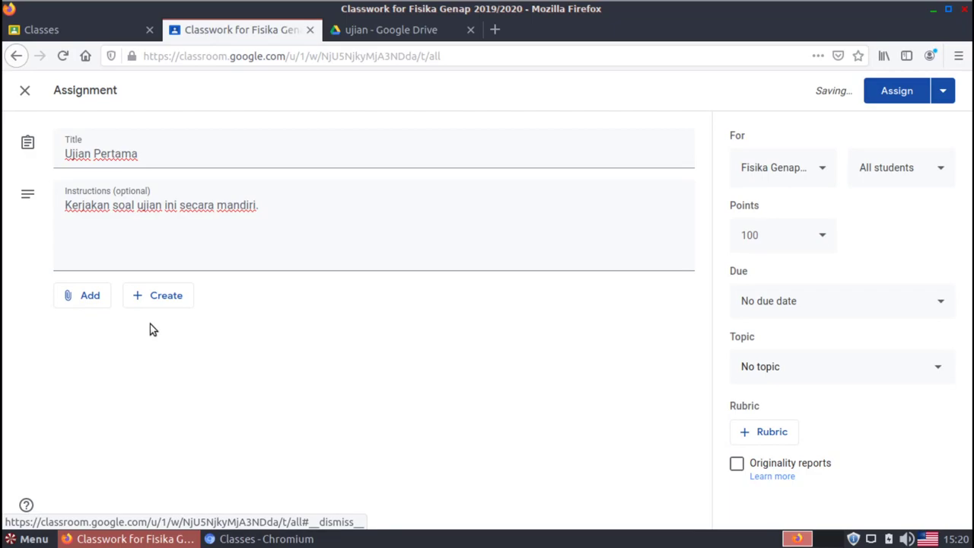
# Attach the 'Ujian pertama' form from My Drive > Classroom > Fisika Genap 2019/2020 > ujian
pyautogui.click(76, 302)
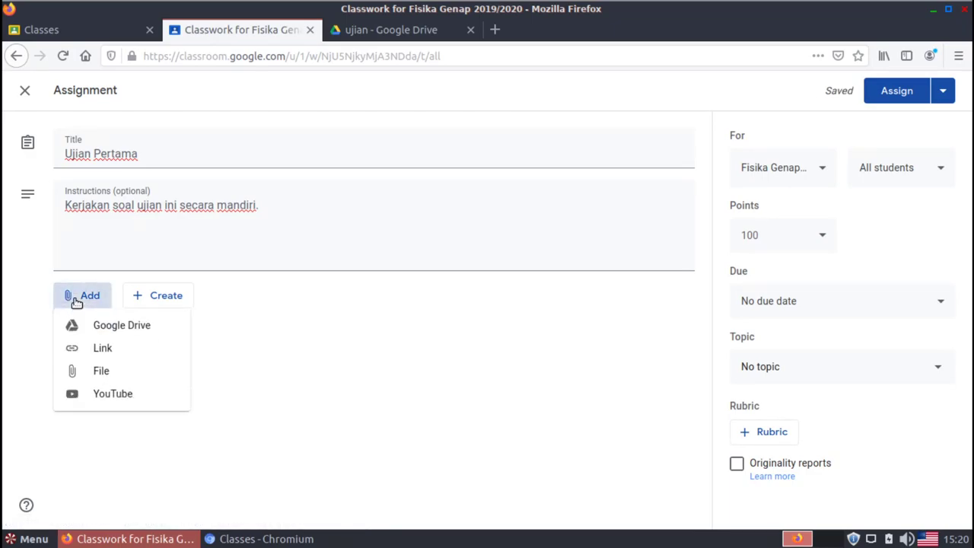
pyautogui.click(105, 326)
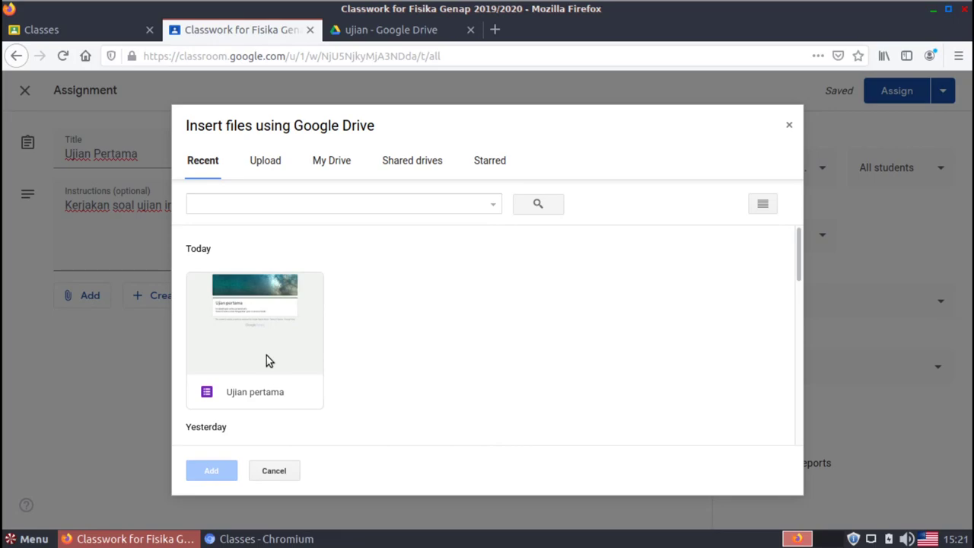
pyautogui.click(339, 171)
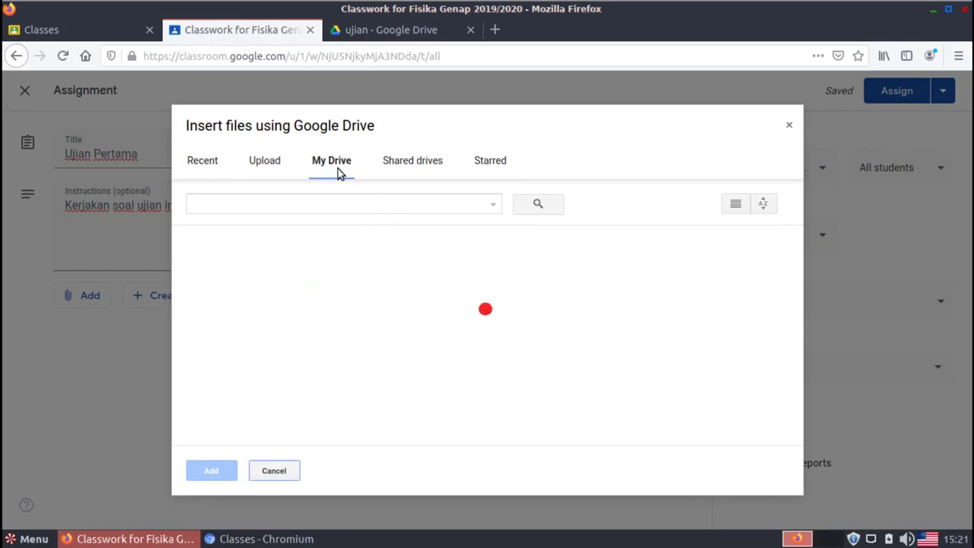
pyautogui.doubleClick(274, 290)
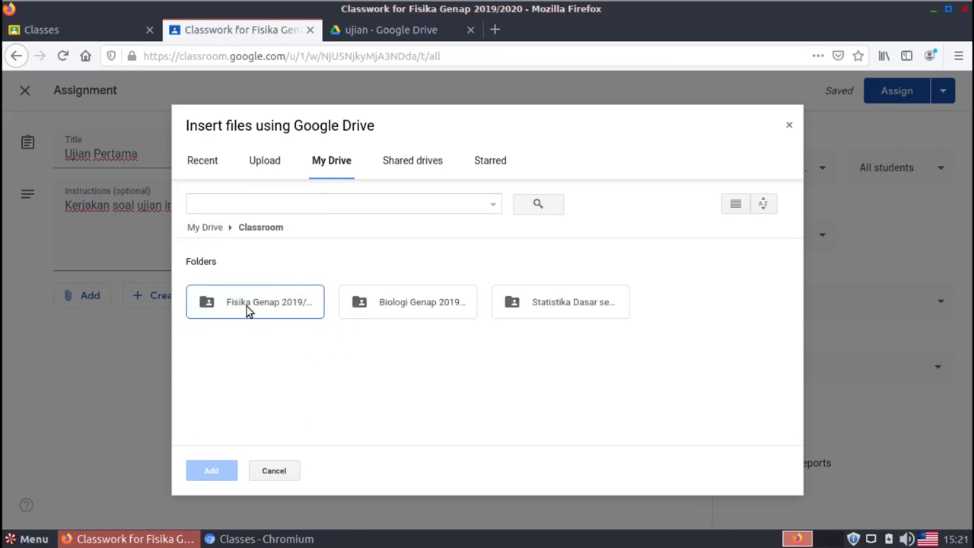
pyautogui.doubleClick(245, 308)
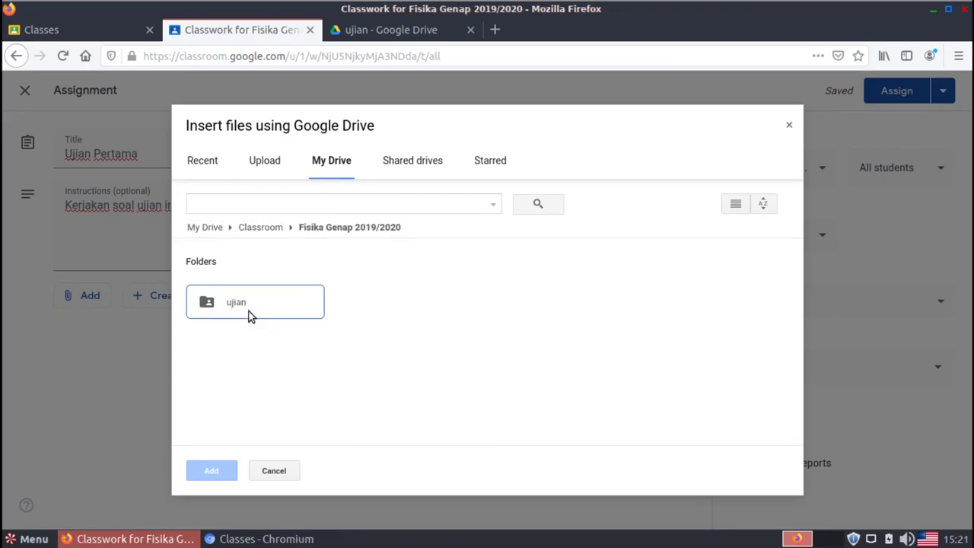
pyautogui.doubleClick(248, 310)
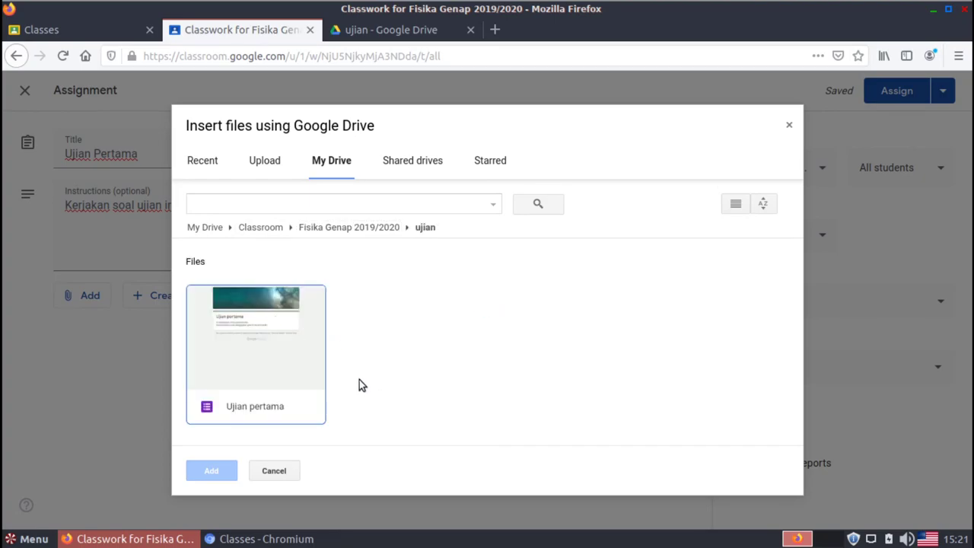
pyautogui.click(250, 353)
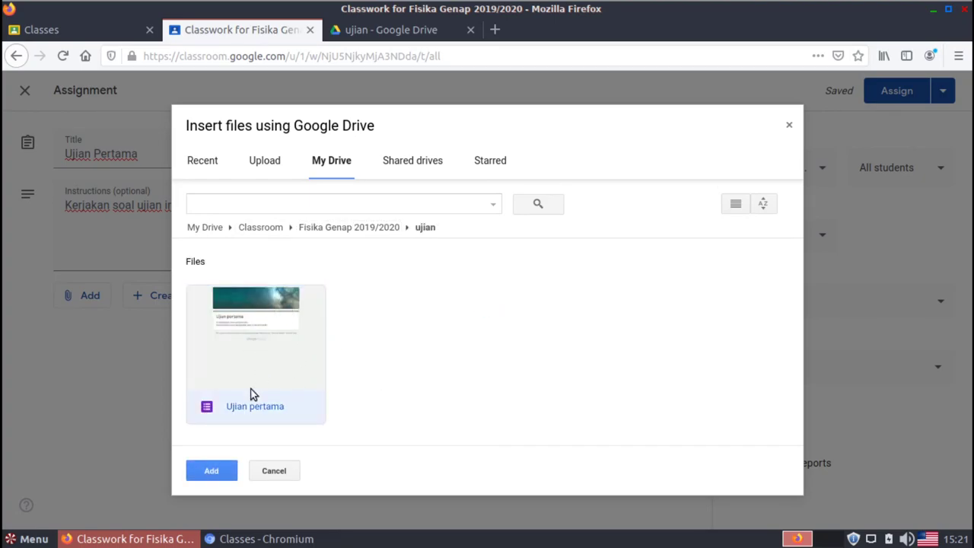
pyautogui.click(206, 471)
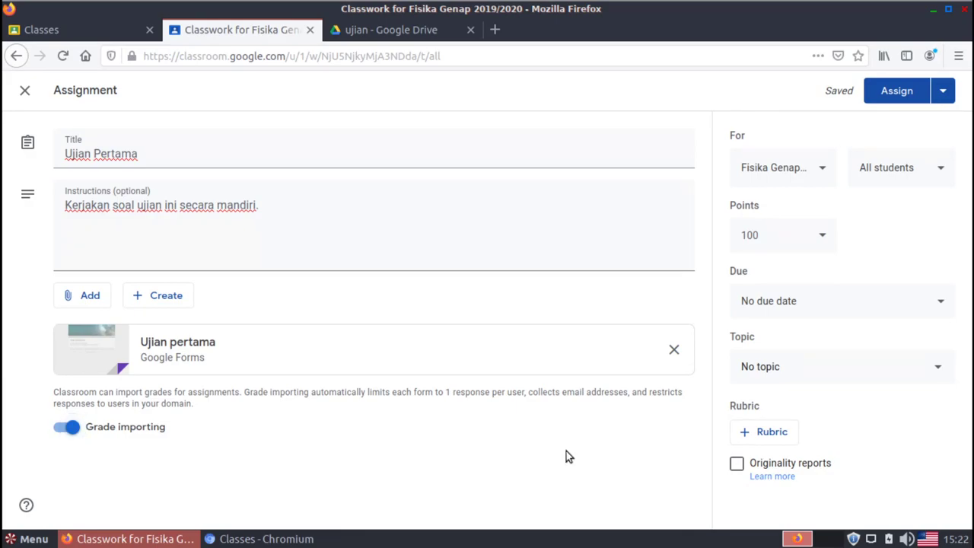
# Give the Ujian Pertama assignment a due date of tomorrow, Apr 3
pyautogui.click(943, 306)
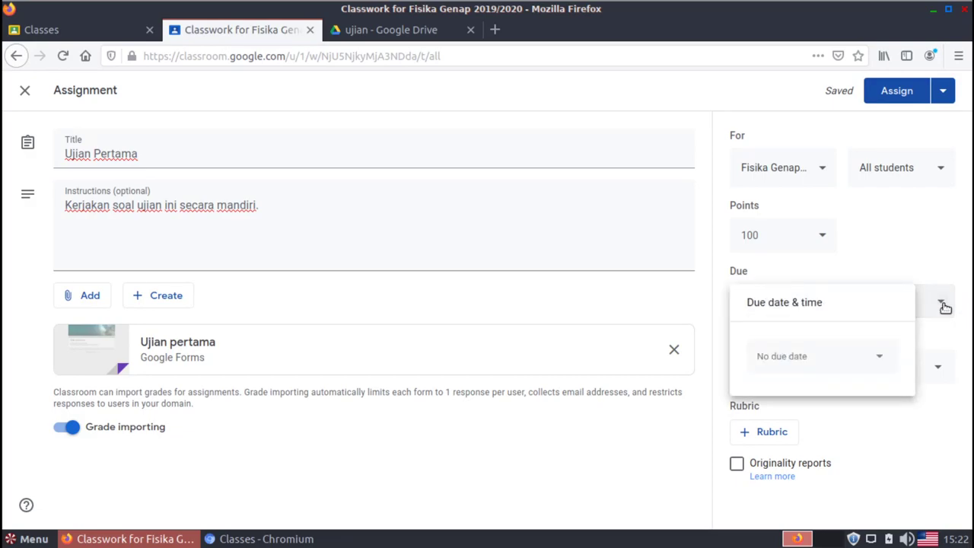
pyautogui.click(887, 361)
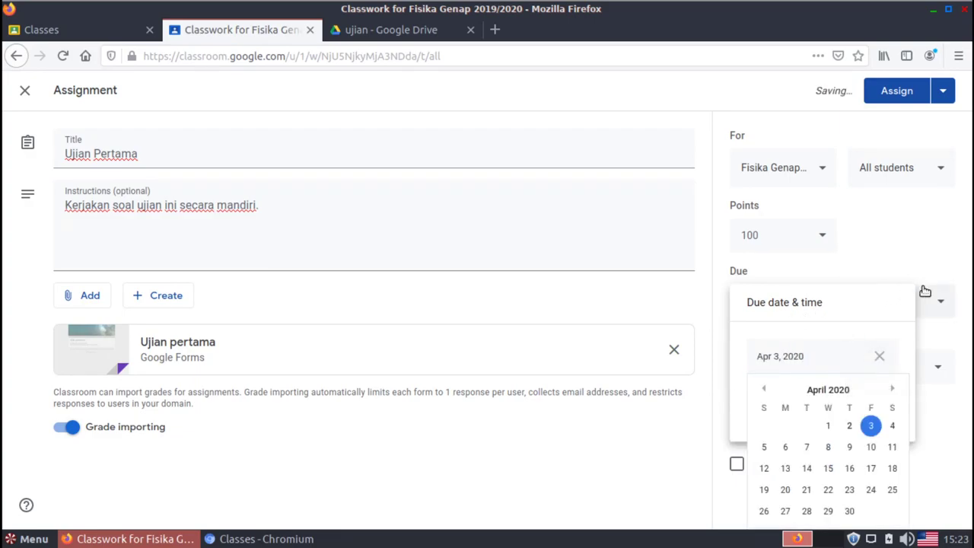
pyautogui.click(834, 281)
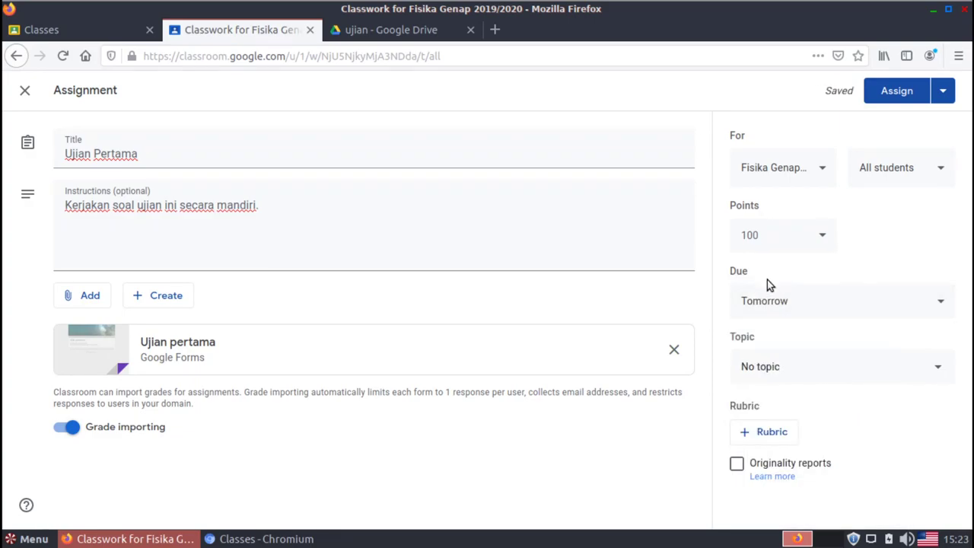
pyautogui.click(828, 305)
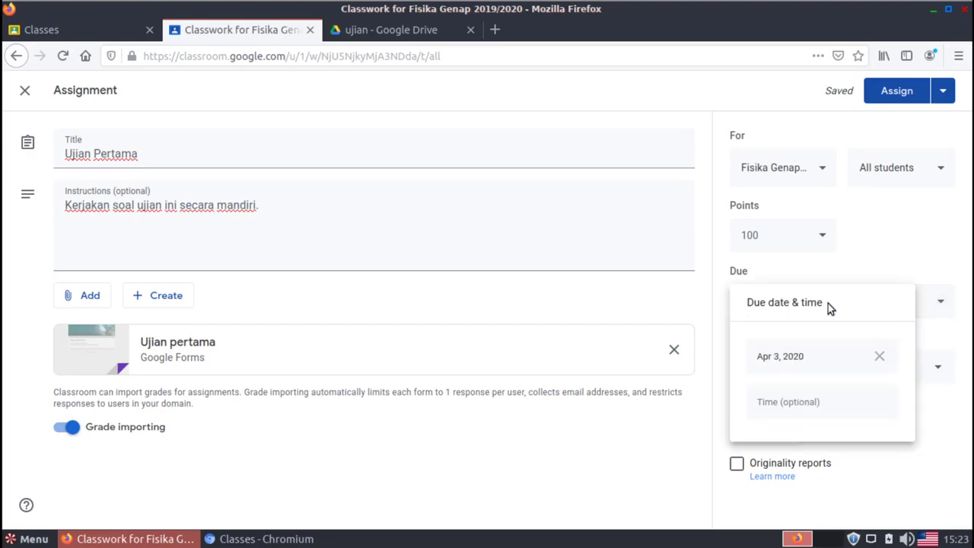
pyautogui.click(880, 357)
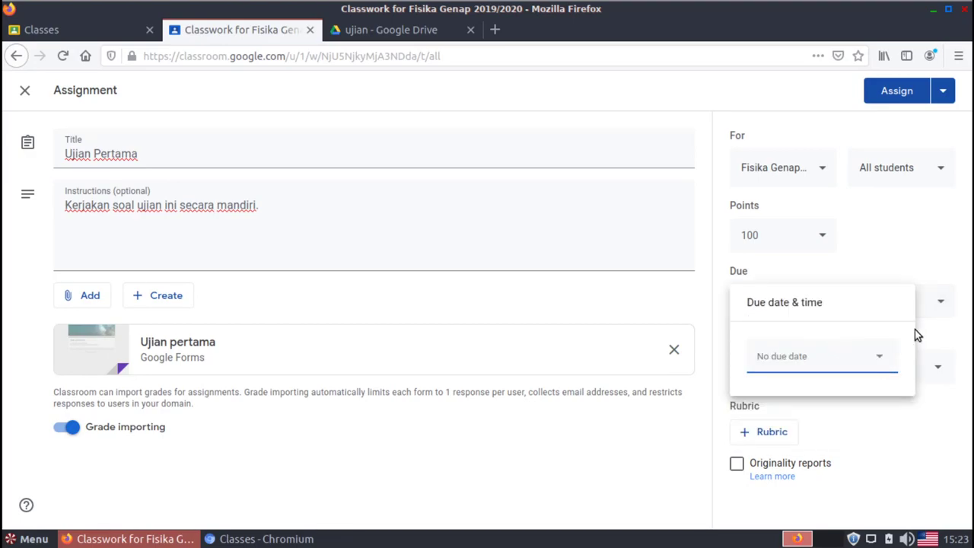
pyautogui.click(884, 359)
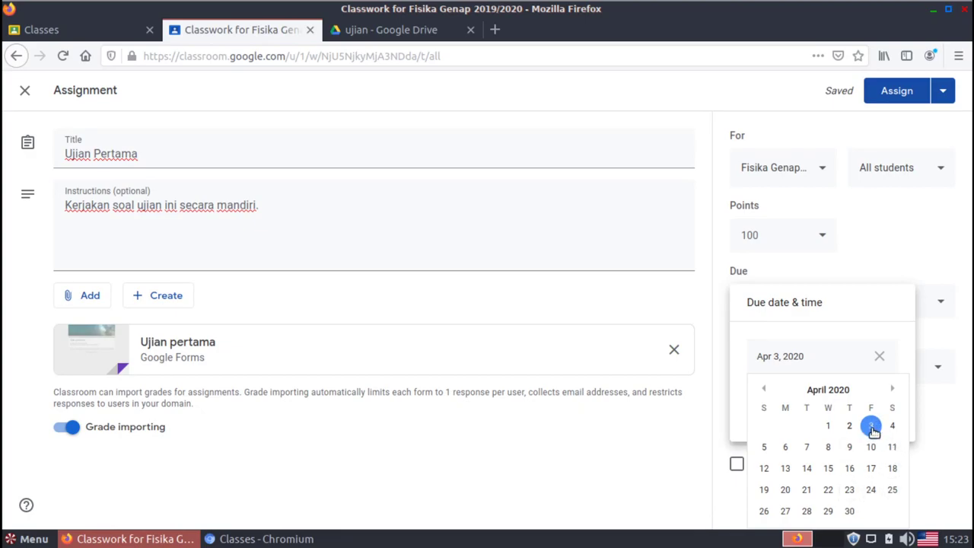
pyautogui.click(871, 428)
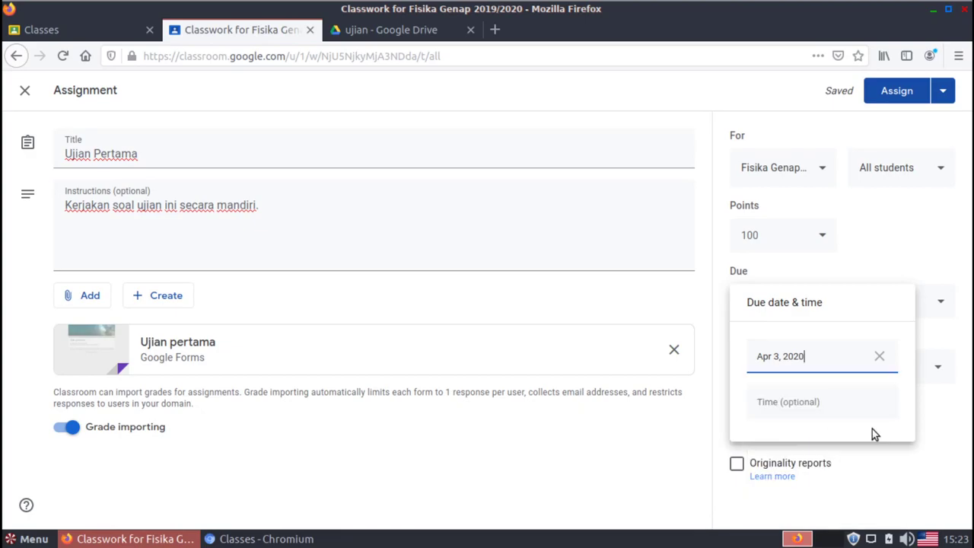
# Set the due time to 3:00 PM and apply it
pyautogui.click(816, 409)
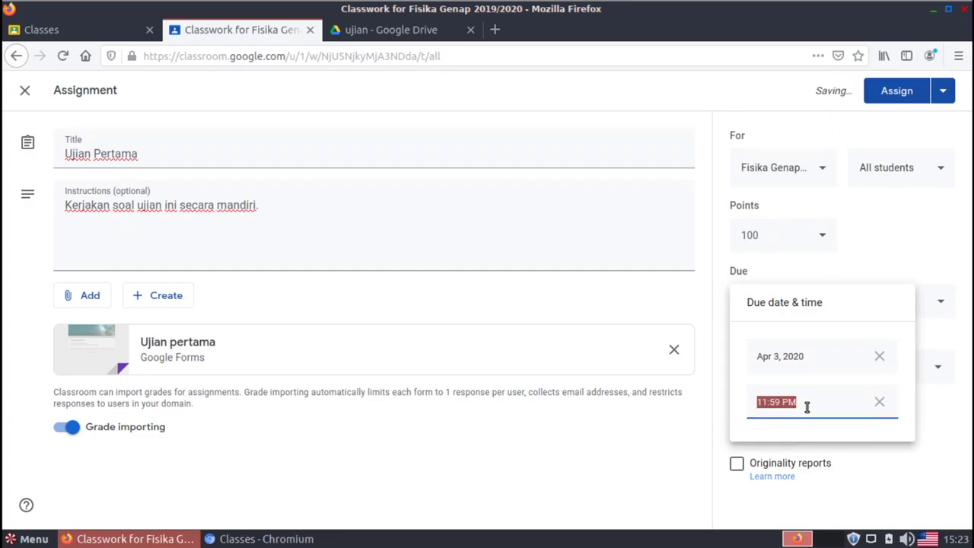
pyautogui.click(806, 407)
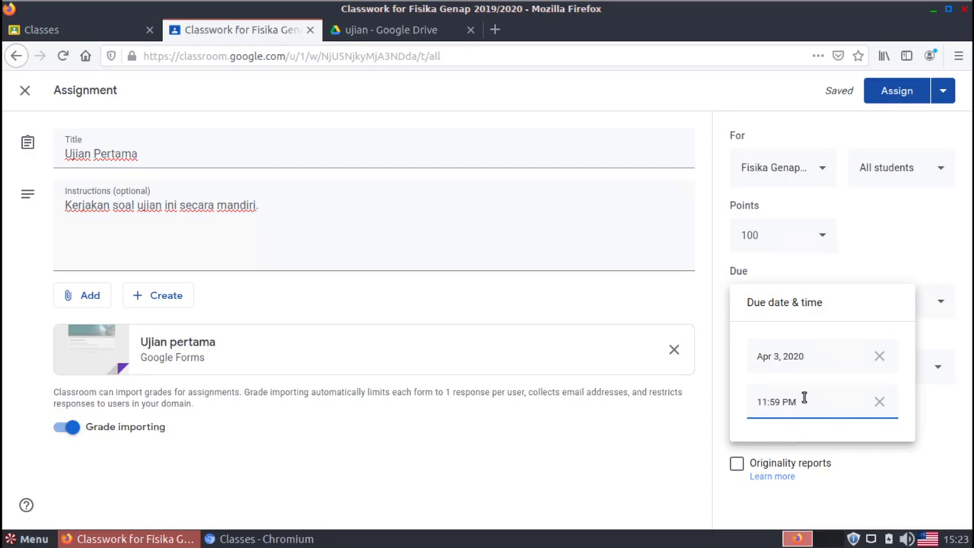
pyautogui.click(765, 401)
pyautogui.press('BackSpace')
pyautogui.press('BackSpace')
pyautogui.press('BackSpace')
pyautogui.write('03')
pyautogui.click(668, 443)
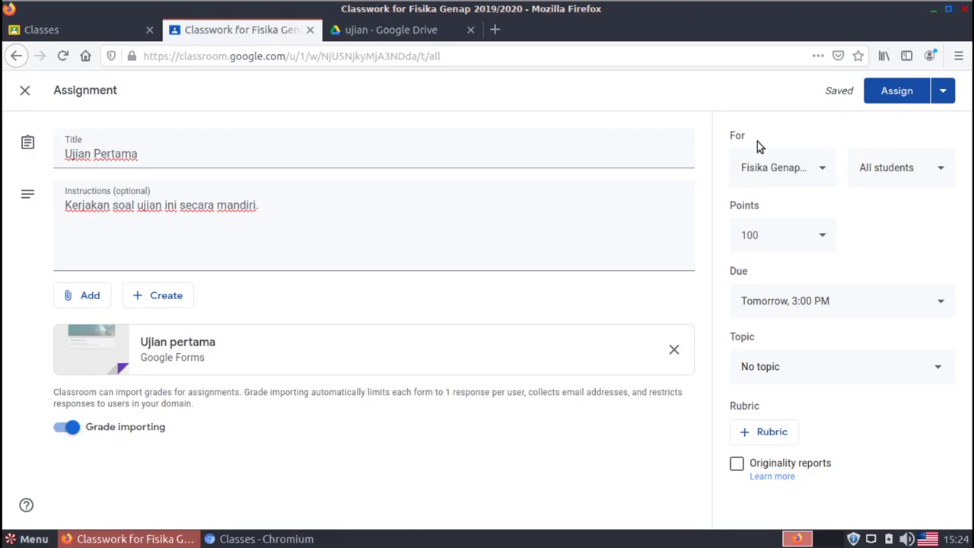
# Add the Biologi class alongside Fisika so the assignment goes to 2 classes
pyautogui.click(821, 174)
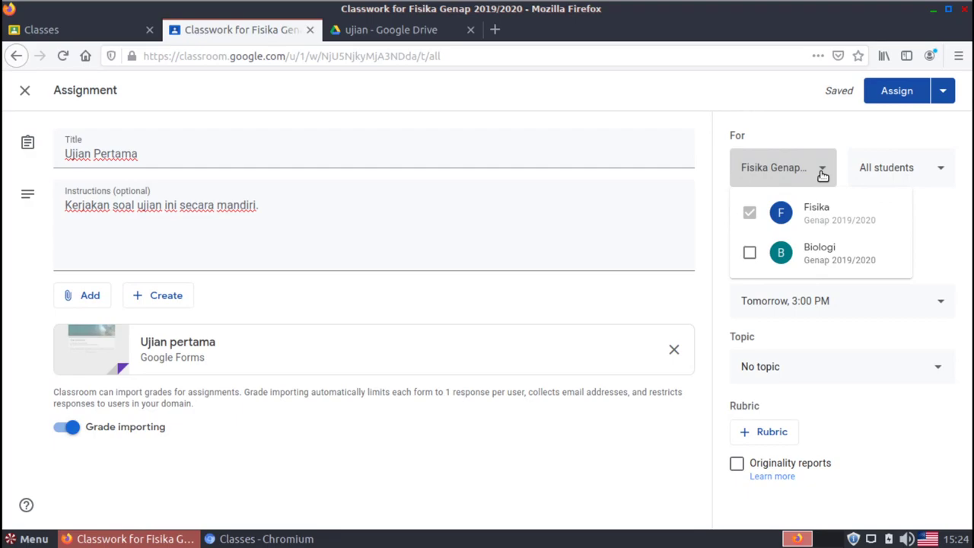
pyautogui.click(750, 254)
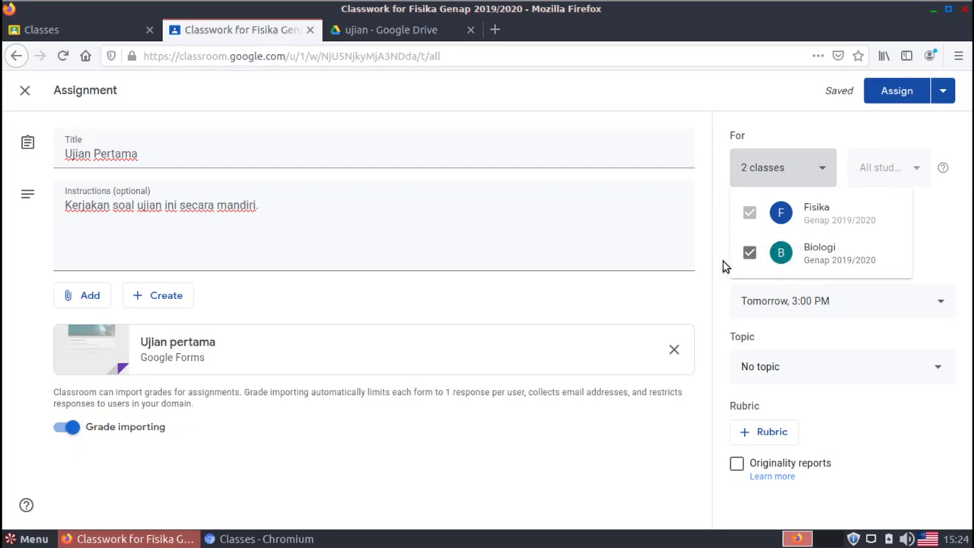
pyautogui.click(723, 261)
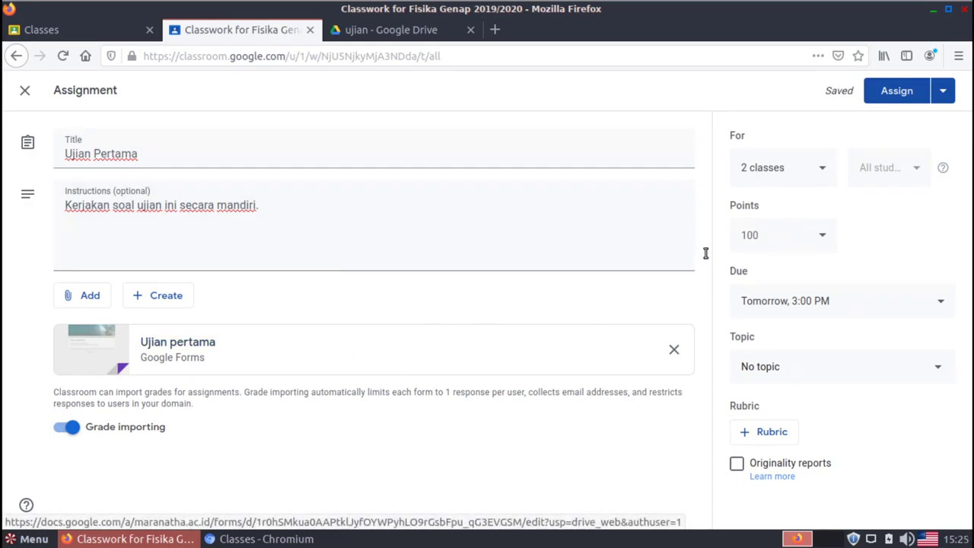
pyautogui.click(815, 182)
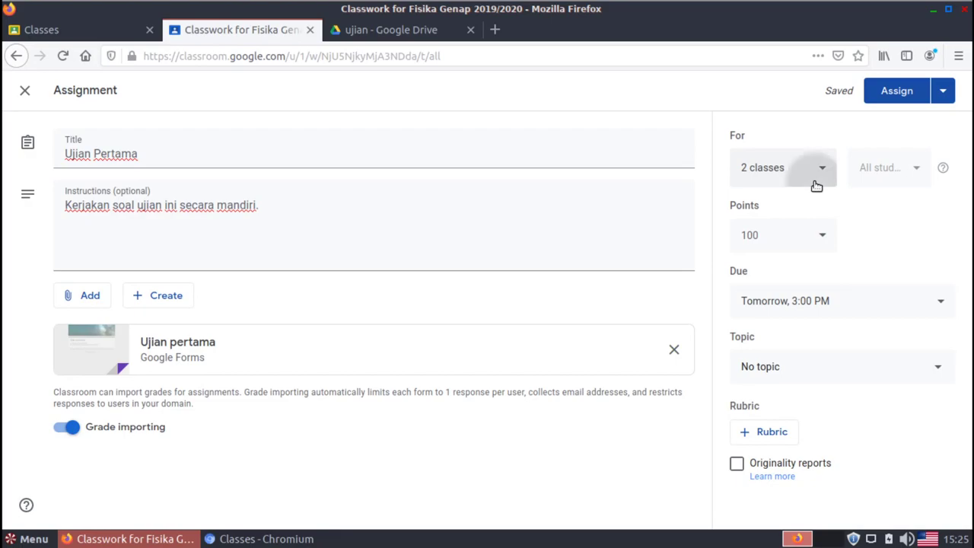
pyautogui.click(709, 236)
# Save Ujian Pertama as a draft and drag its card under the Ujian topic
pyautogui.click(948, 96)
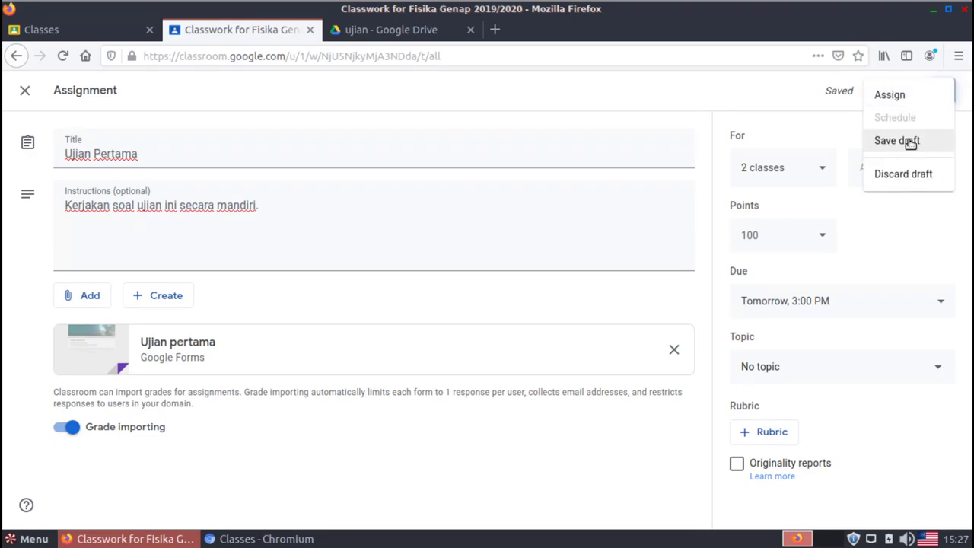
pyautogui.click(911, 145)
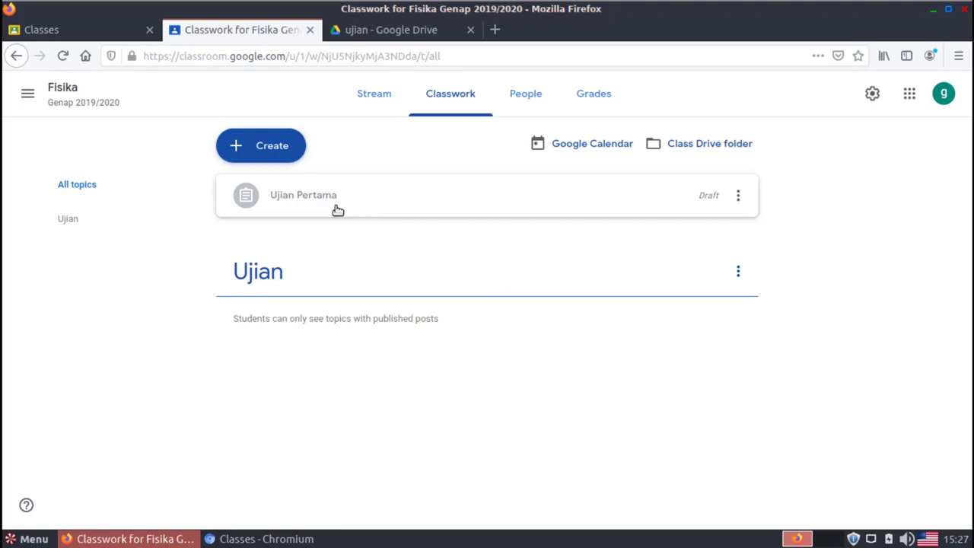
pyautogui.moveTo(337, 211); pyautogui.dragTo(301, 264)
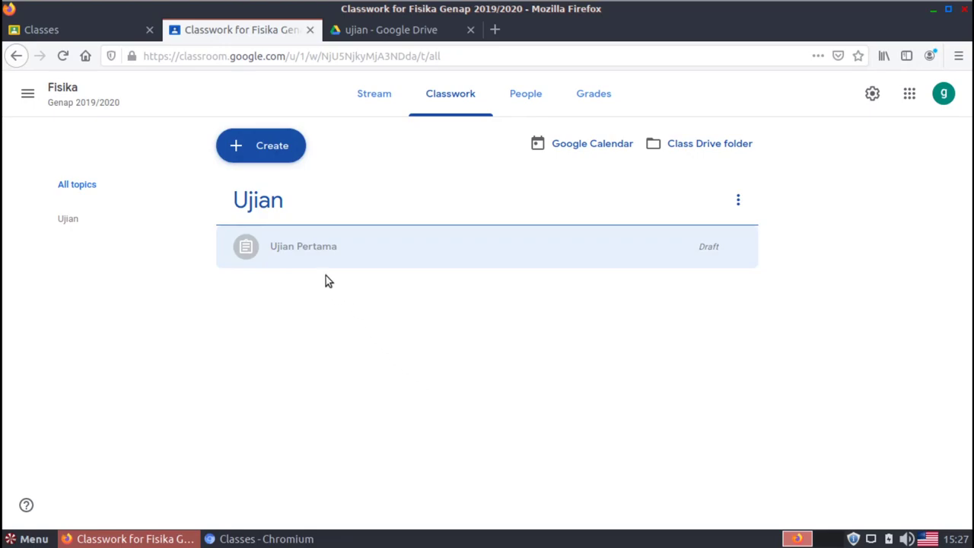
pyautogui.click(311, 252)
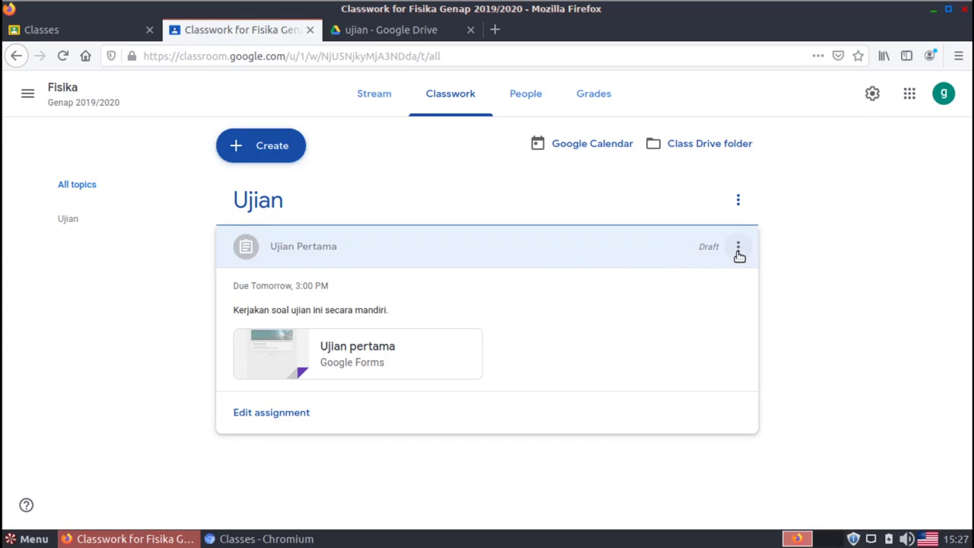
pyautogui.click(738, 251)
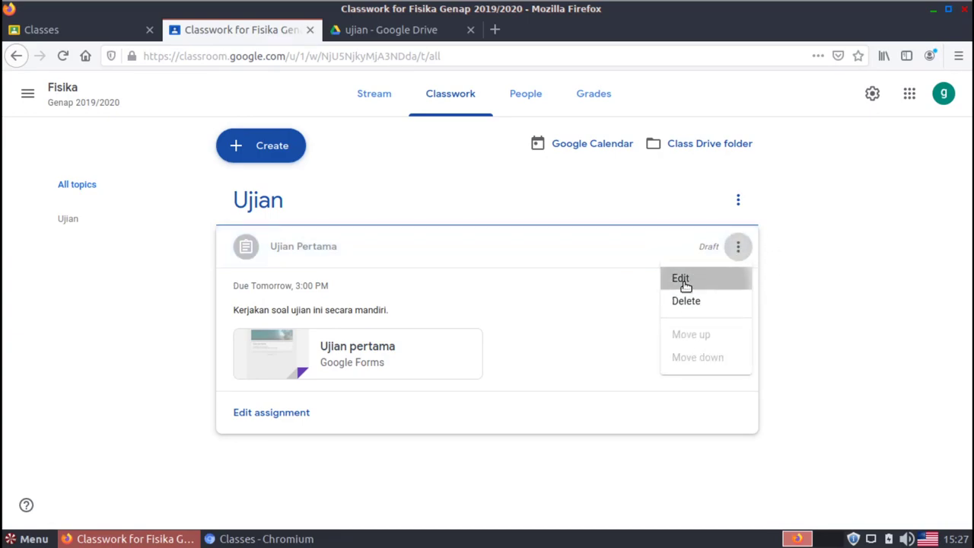
# Reopen the Ujian Pertama draft for editing, dismiss the originality notice, and assign it
pyautogui.click(681, 279)
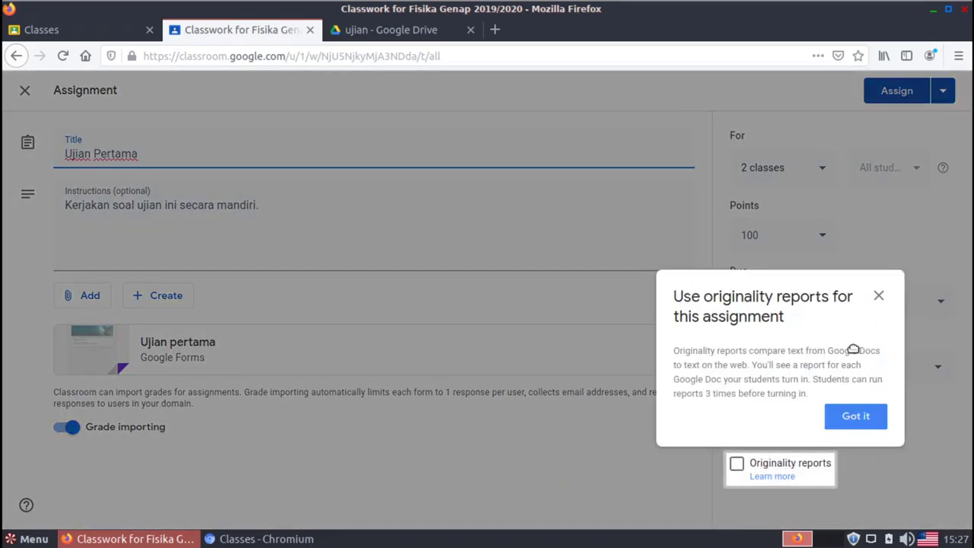
pyautogui.click(864, 416)
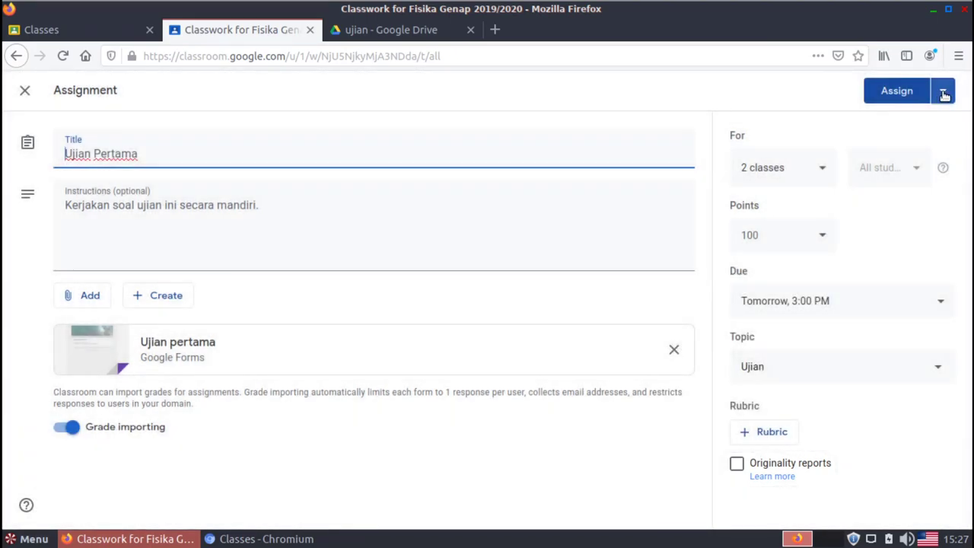
pyautogui.click(943, 94)
pyautogui.click(827, 98)
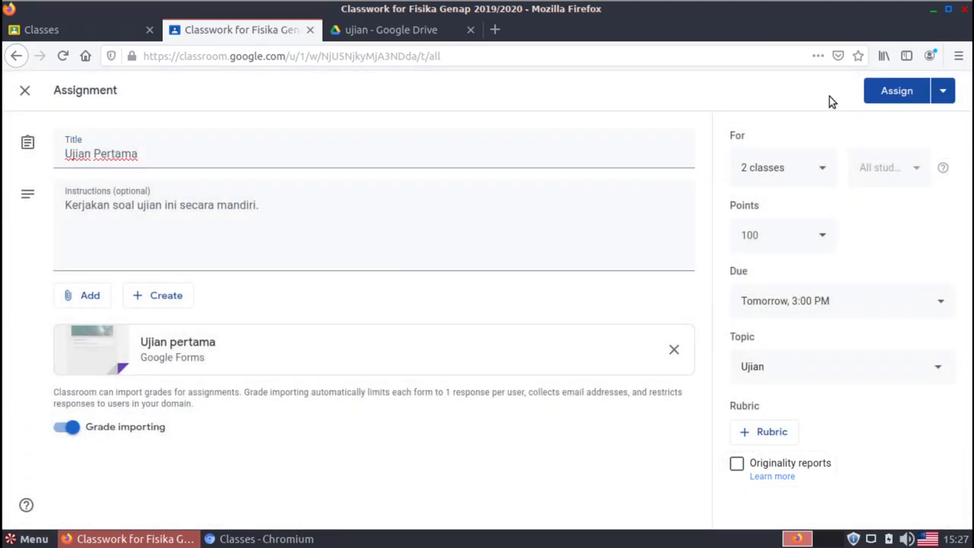
pyautogui.click(887, 104)
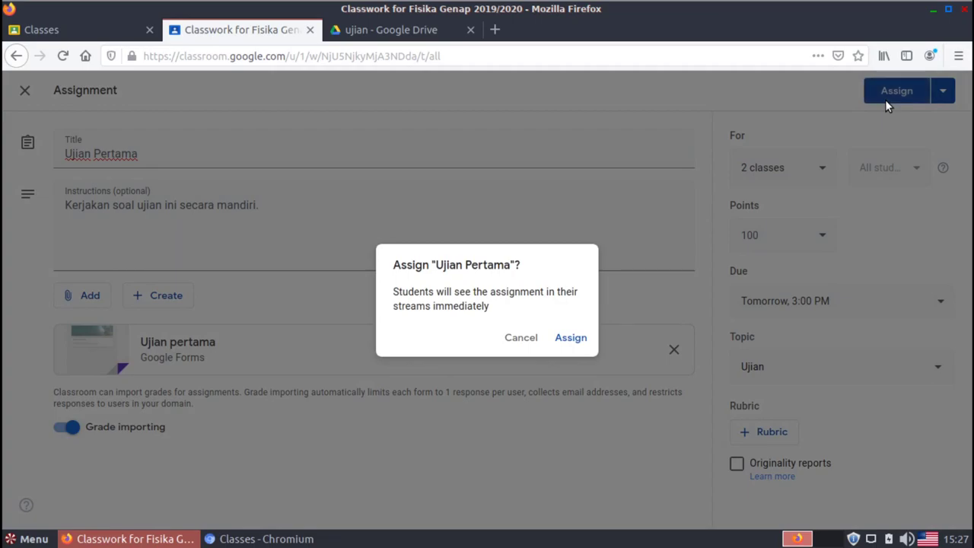
pyautogui.click(577, 347)
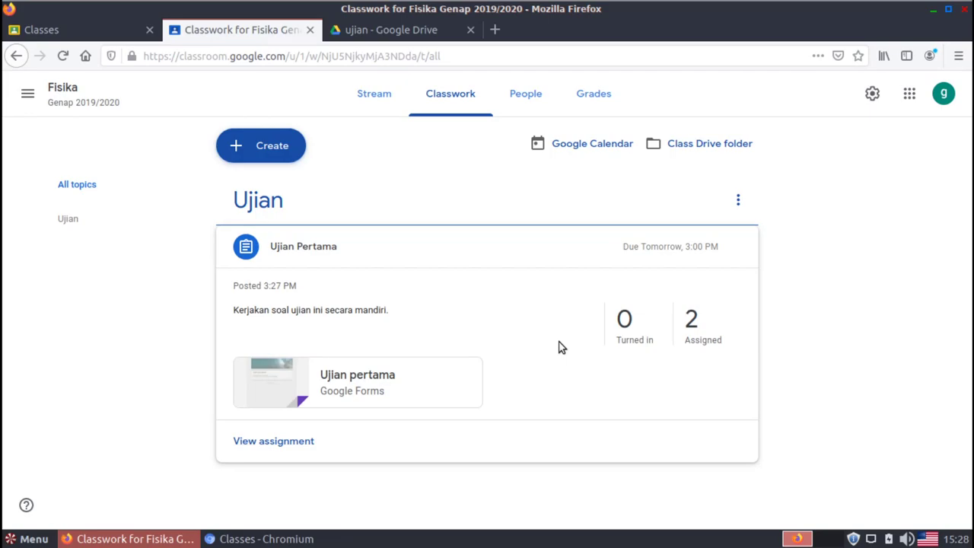
# In the student's browser, confirm the signed-in account and view the Fisika class's Classwork
pyautogui.click(260, 538)
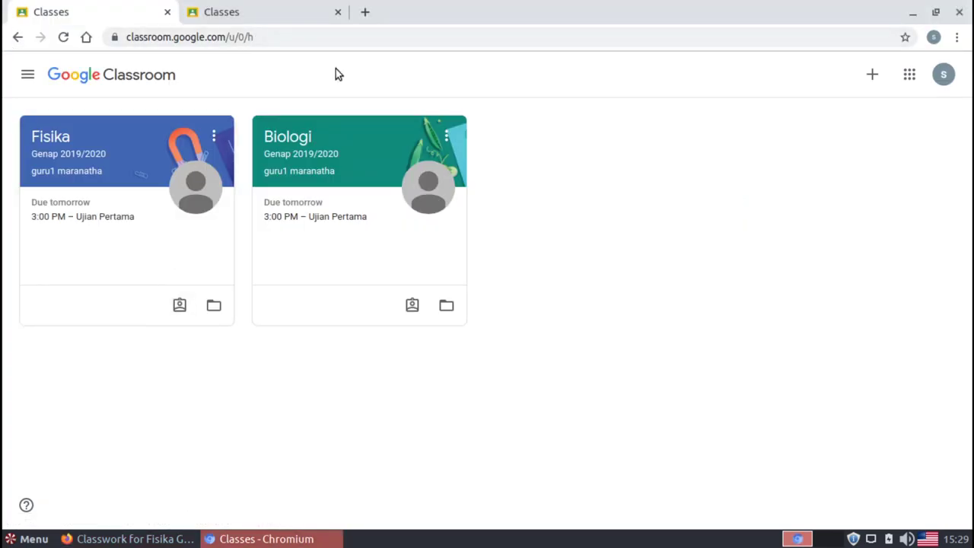
pyautogui.click(944, 76)
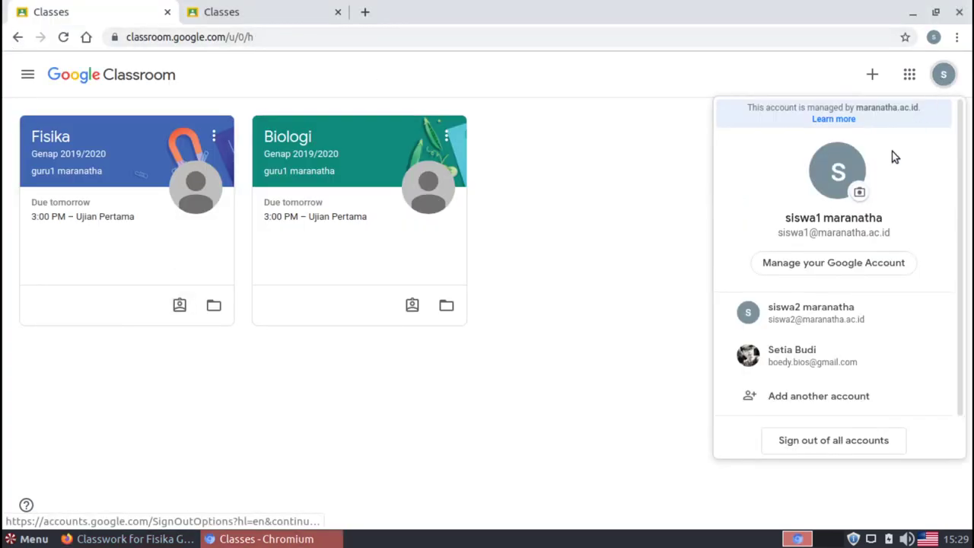
pyautogui.click(651, 287)
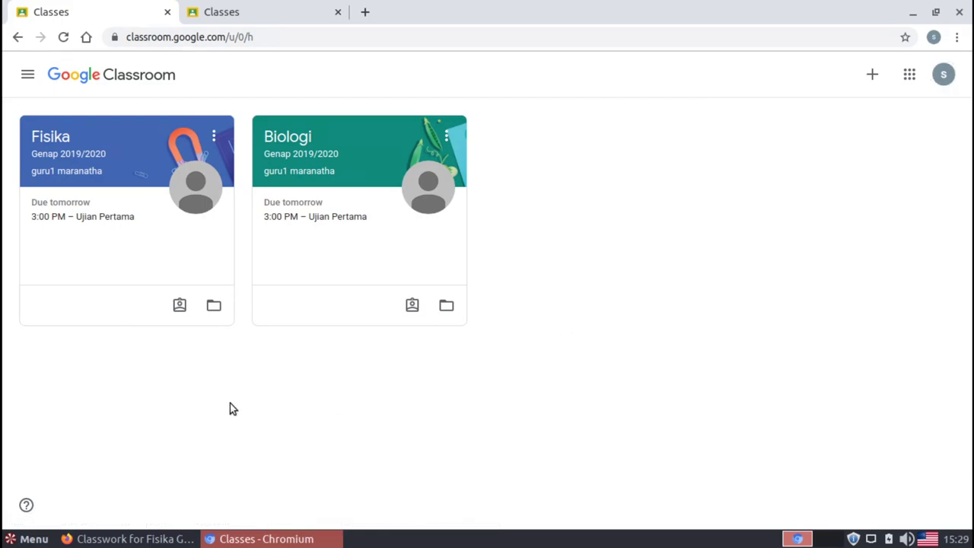
pyautogui.click(68, 158)
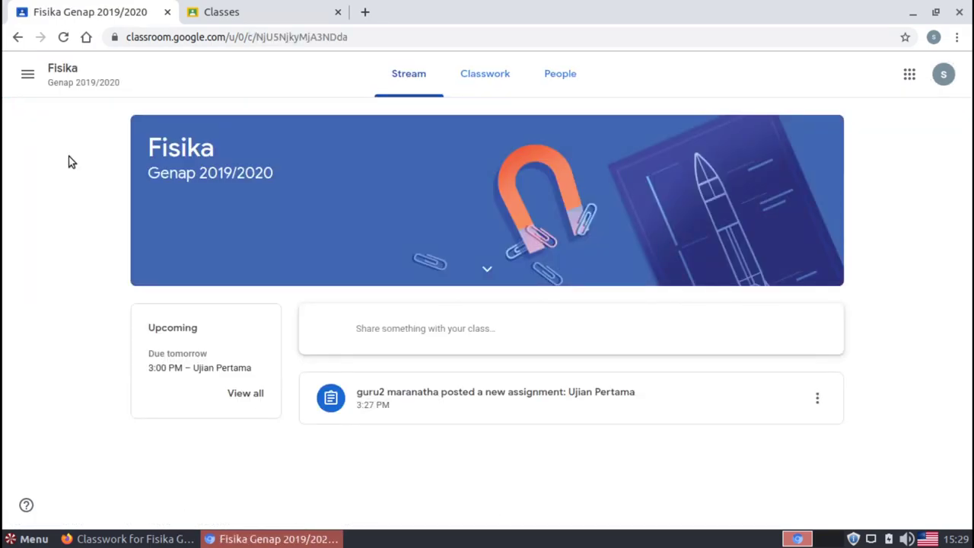
pyautogui.click(493, 85)
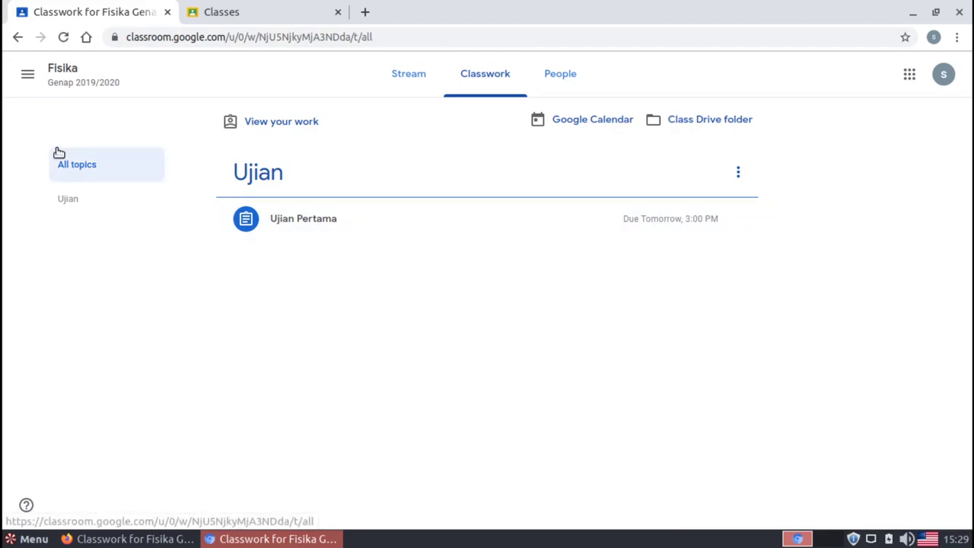
# Check Biologi's Classwork, then return to Fisika Classwork and expand Ujian Pertama
pyautogui.click(26, 79)
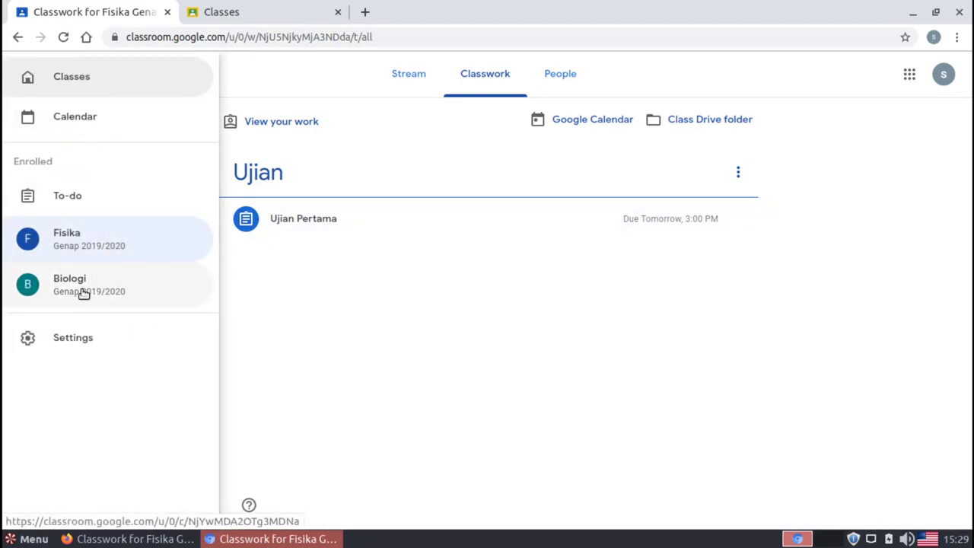
pyautogui.click(142, 297)
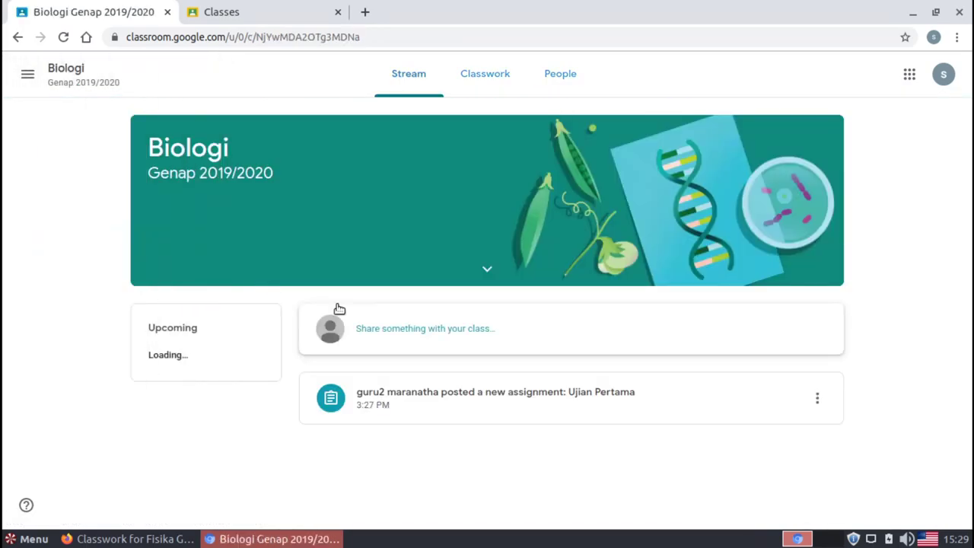
pyautogui.click(476, 63)
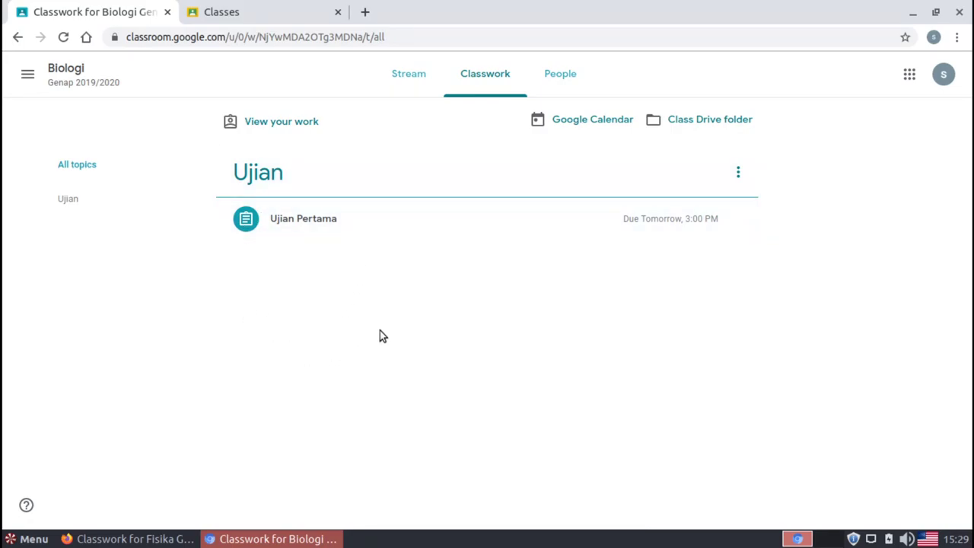
pyautogui.click(23, 75)
pyautogui.click(74, 239)
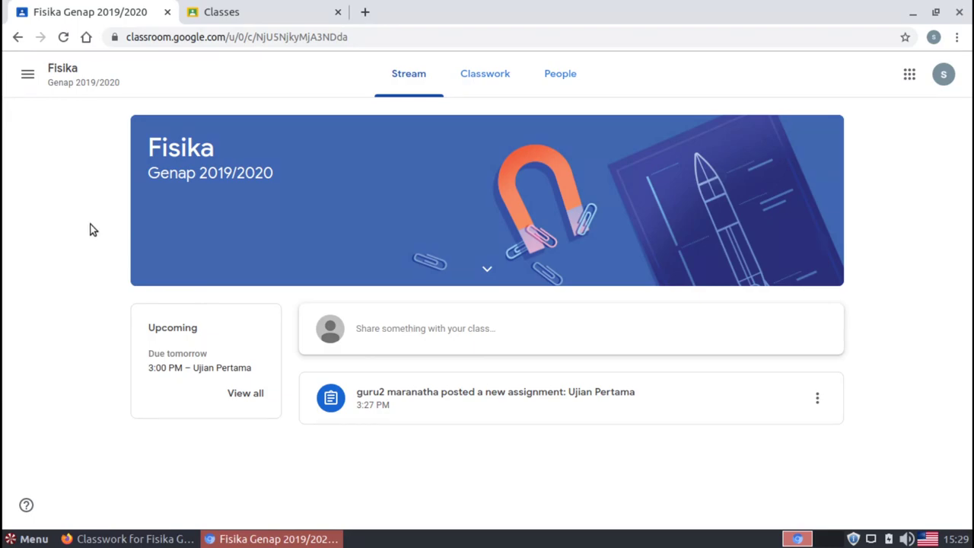
pyautogui.click(479, 82)
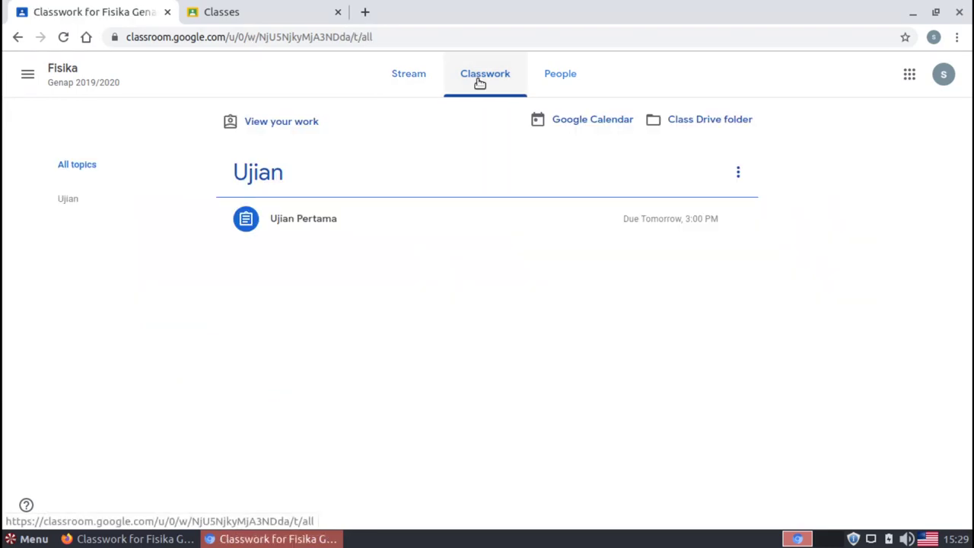
pyautogui.click(317, 217)
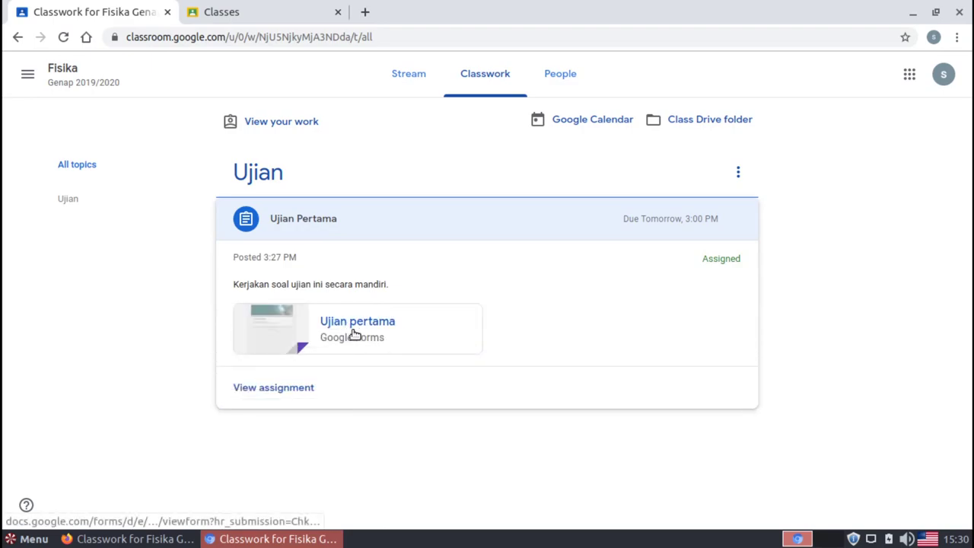
# Open the attached Ujian pertama Google Forms quiz from the assignment
pyautogui.click(371, 330)
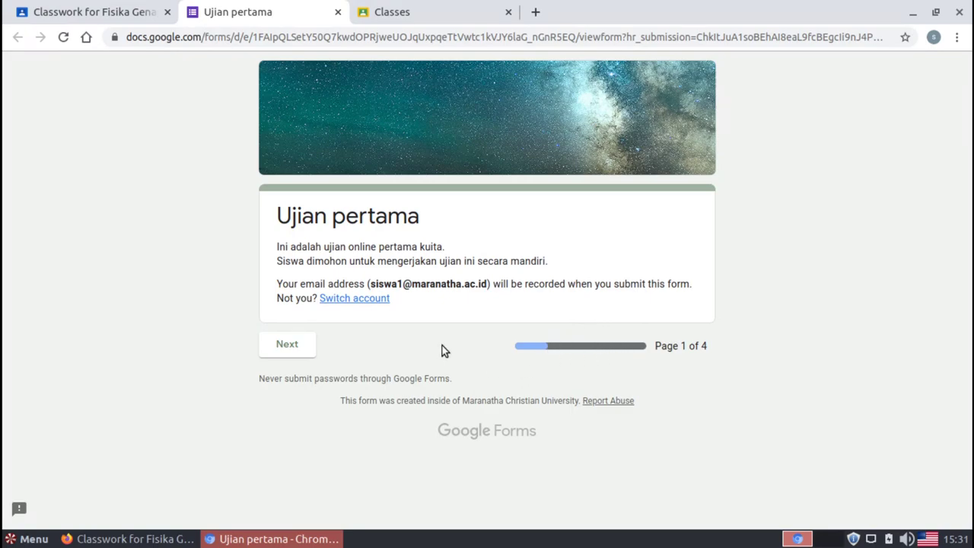
# Enter the student's full name in Nama Lengkap Siswa, fixing a wrong capital, and go to the next page
pyautogui.click(287, 346)
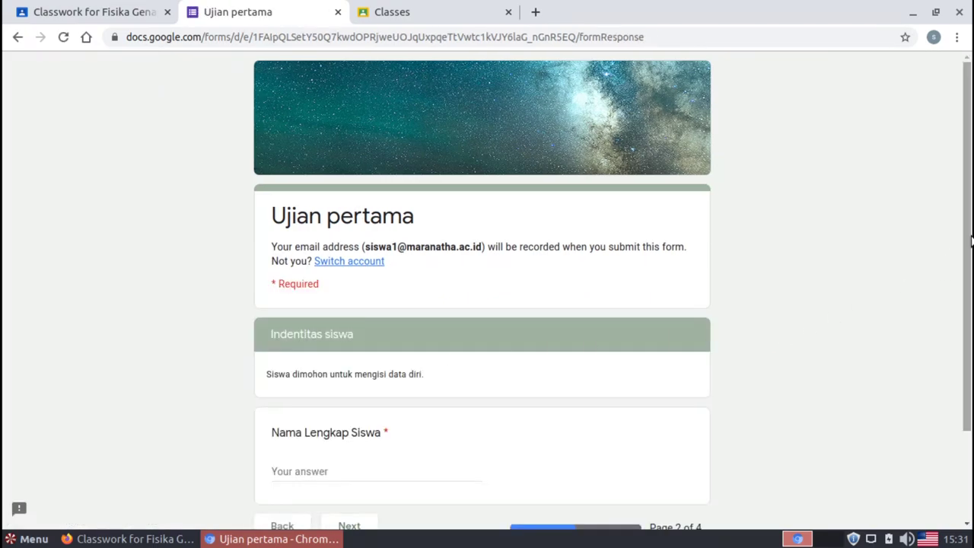
pyautogui.scroll(-3, 969, 246)
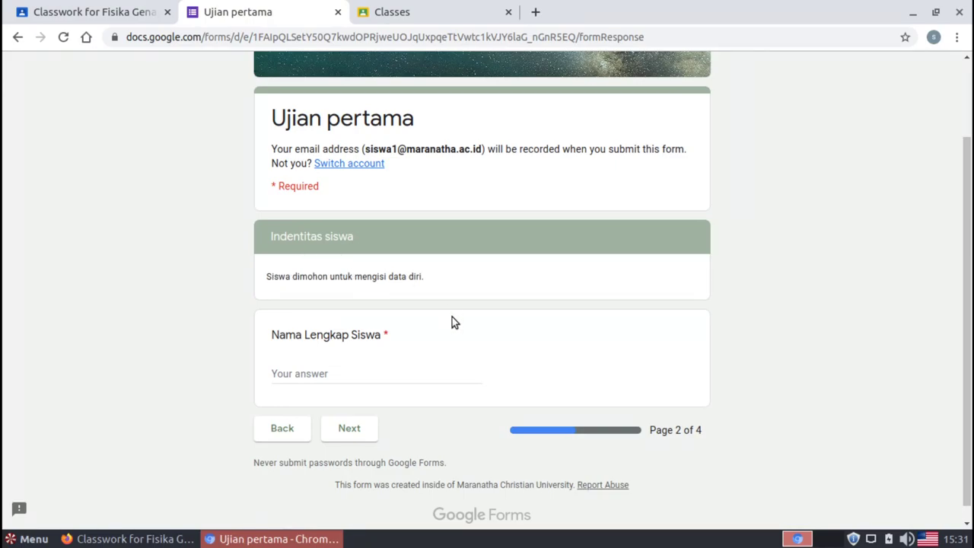
pyautogui.click(320, 373)
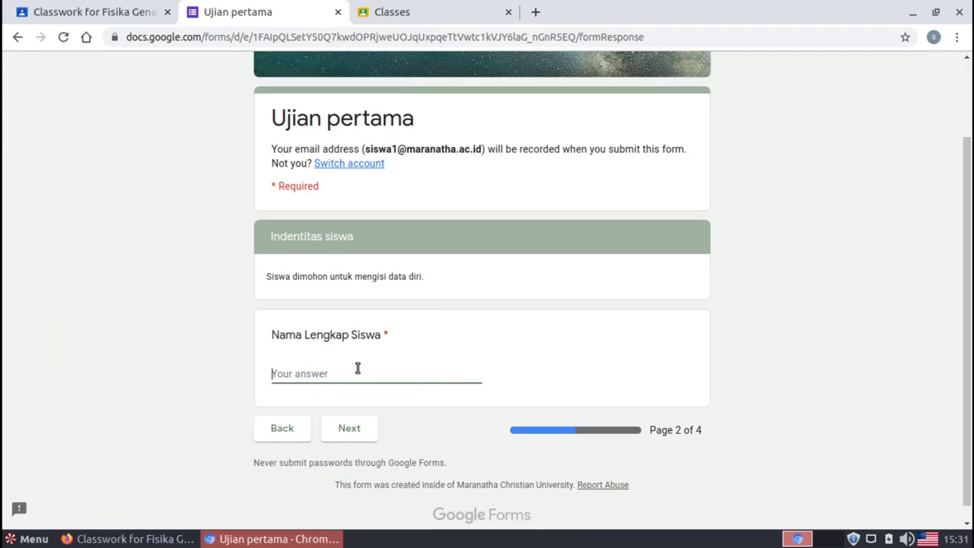
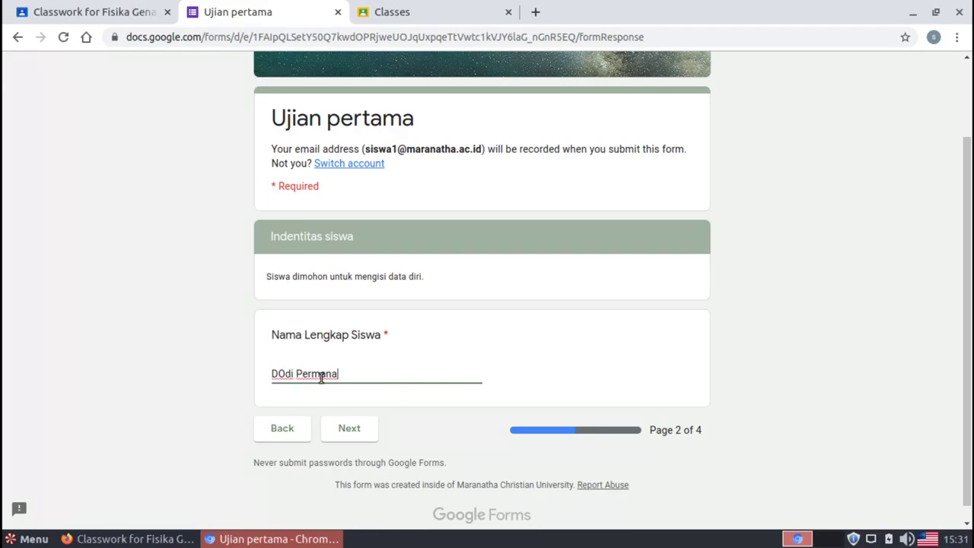
pyautogui.click(285, 374)
pyautogui.press('BackSpace')
pyautogui.write('o')
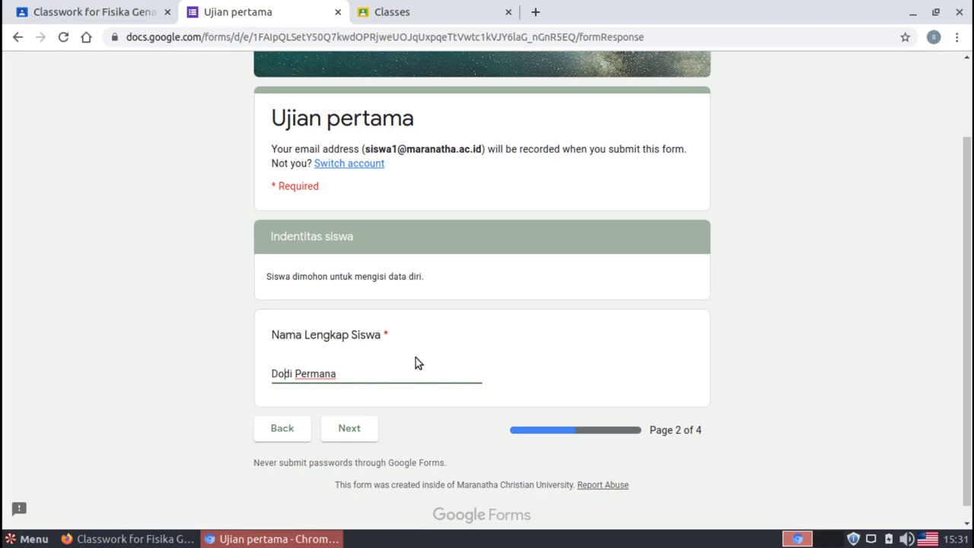
pyautogui.click(360, 441)
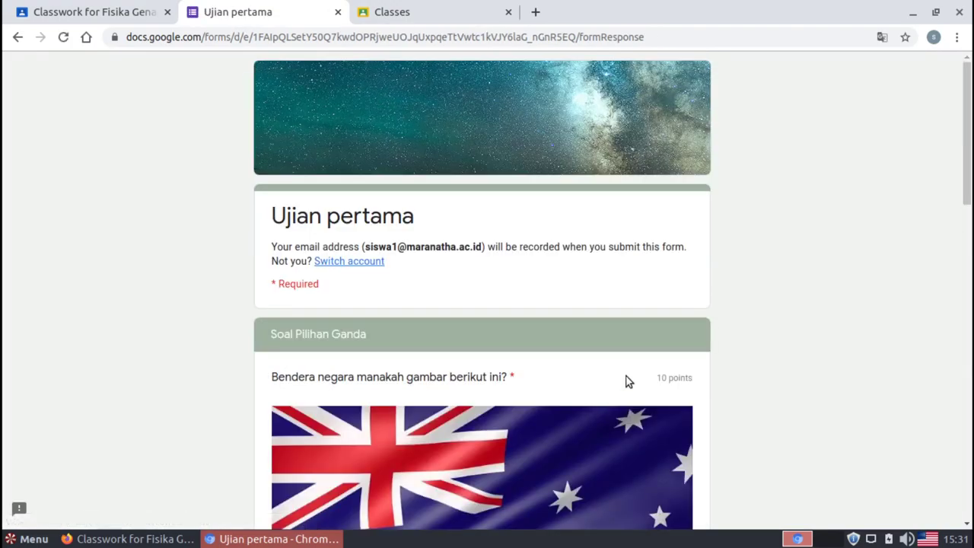
# Answer the flag question with australia and the physics question with hukum karma
pyautogui.moveTo(967, 163); pyautogui.dragTo(965, 217)
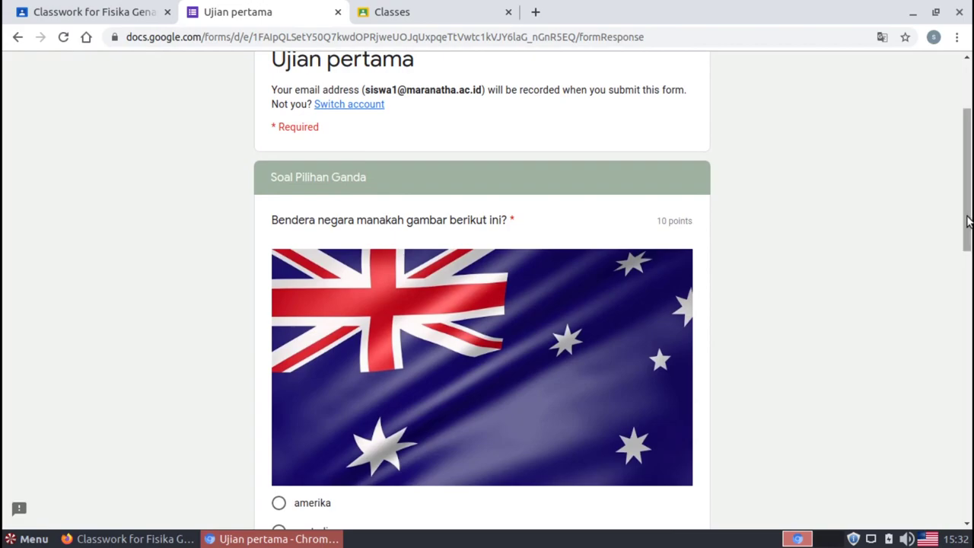
pyautogui.moveTo(968, 222); pyautogui.dragTo(969, 266)
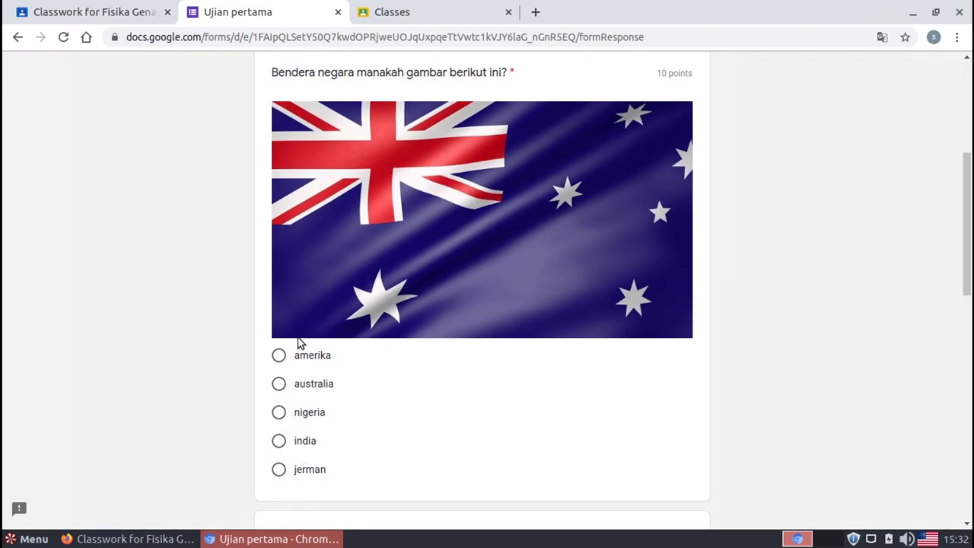
pyautogui.click(279, 383)
pyautogui.moveTo(969, 281); pyautogui.dragTo(966, 368)
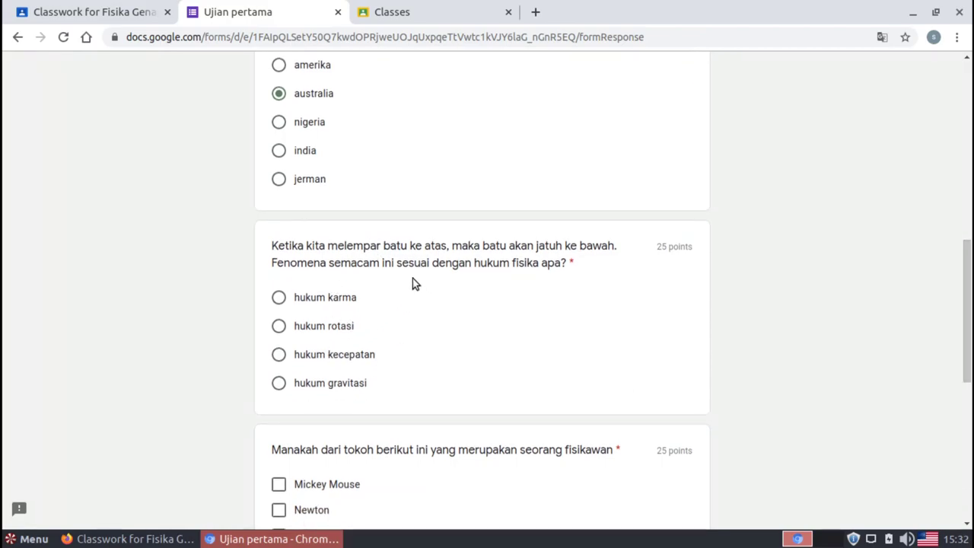
pyautogui.click(278, 299)
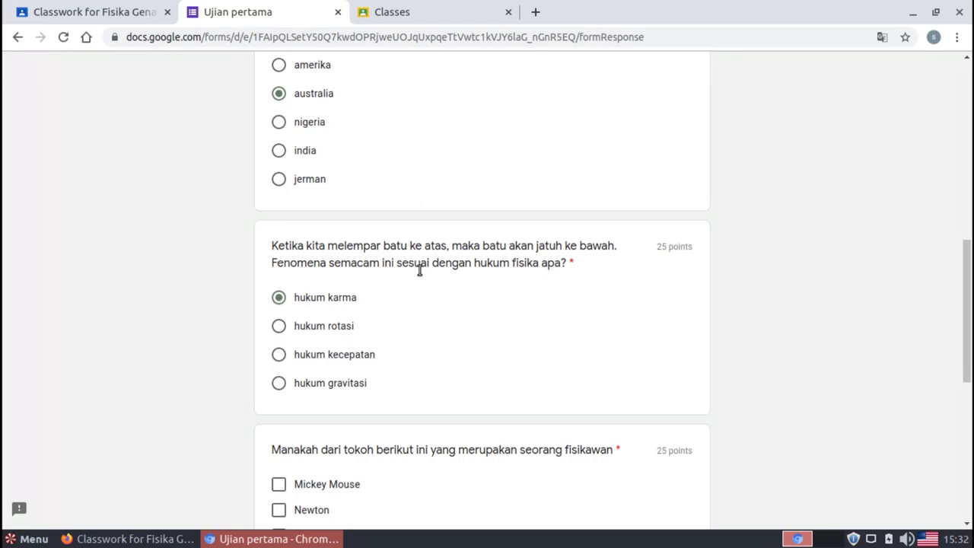
# Tick Einstein and Newton as physicists, choose rata-rata for the formula question, and continue
pyautogui.scroll(-3, 967, 289)
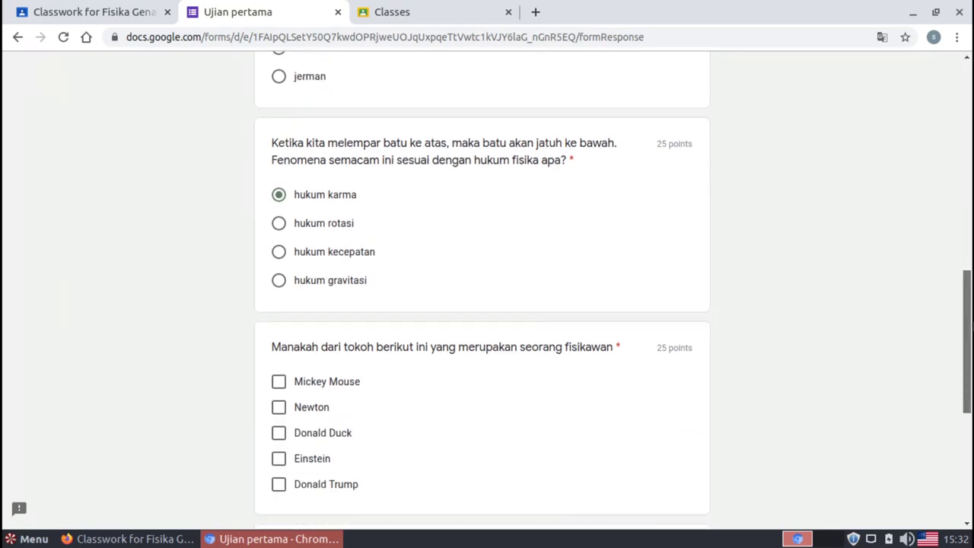
pyautogui.moveTo(967, 369); pyautogui.dragTo(966, 362)
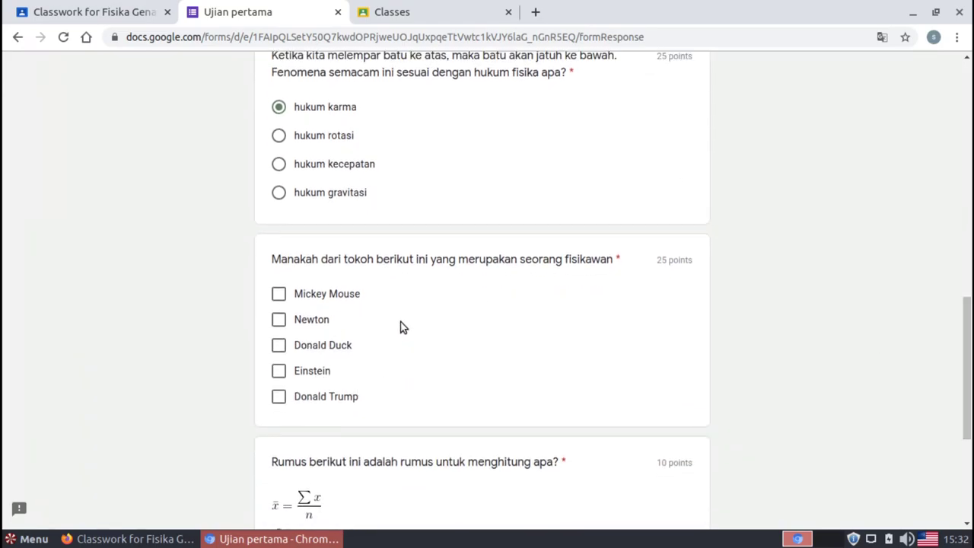
pyautogui.click(280, 373)
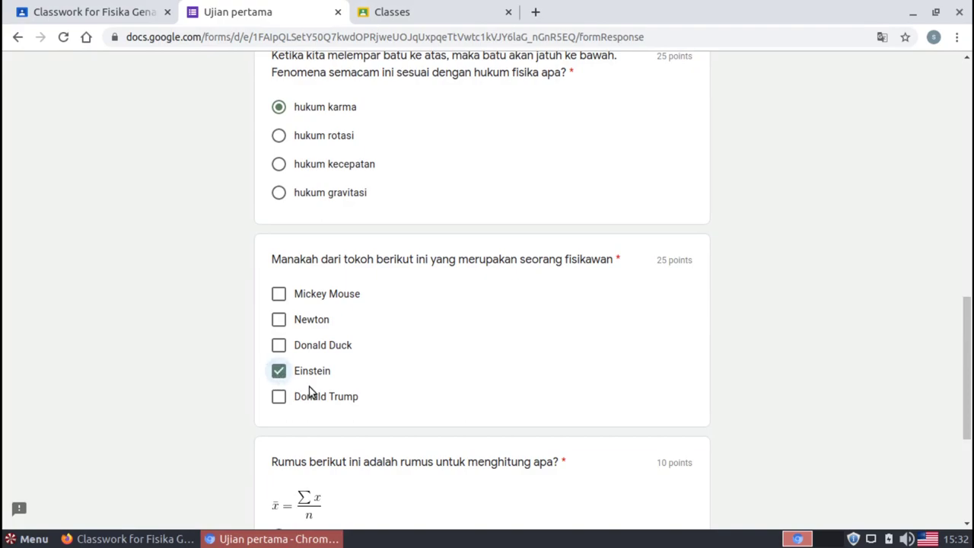
pyautogui.click(279, 319)
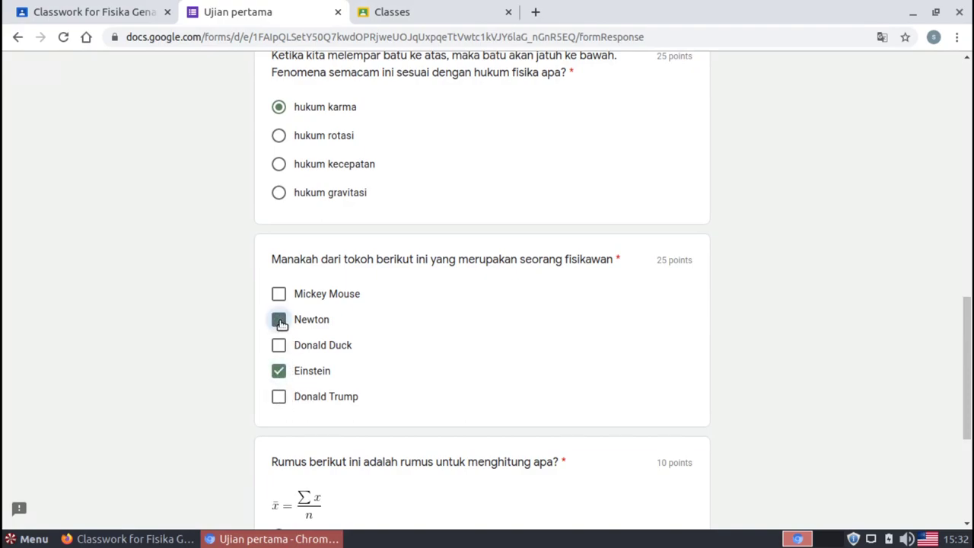
pyautogui.moveTo(968, 330); pyautogui.dragTo(968, 405)
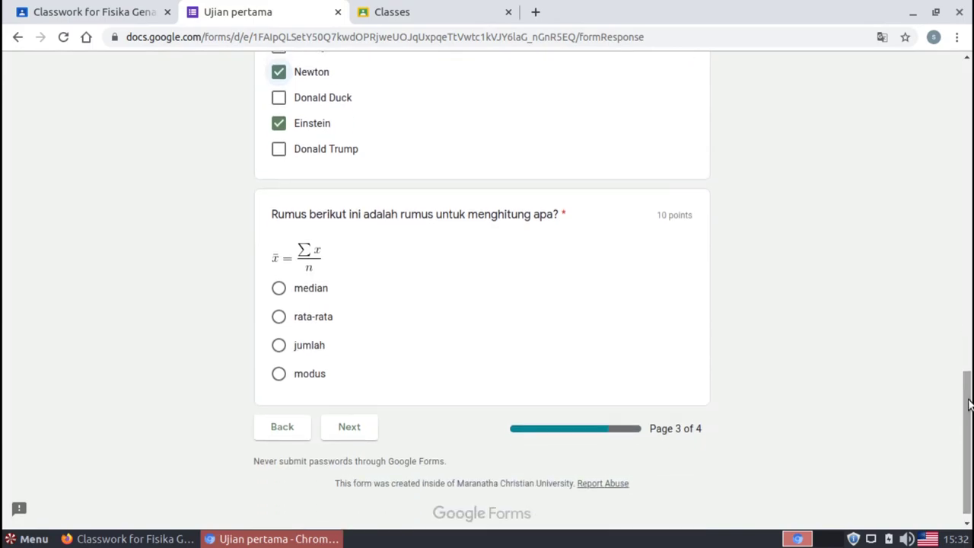
pyautogui.click(281, 290)
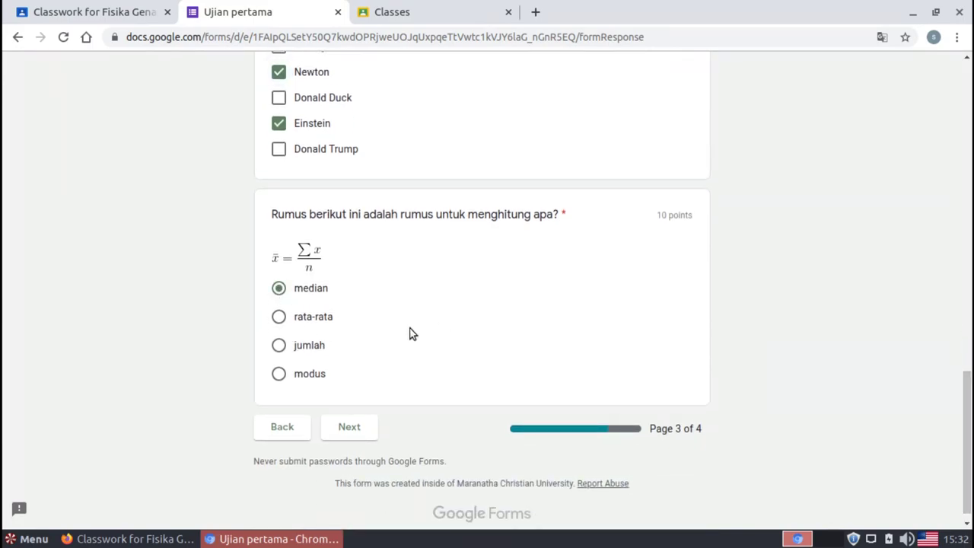
pyautogui.click(280, 320)
pyautogui.click(366, 431)
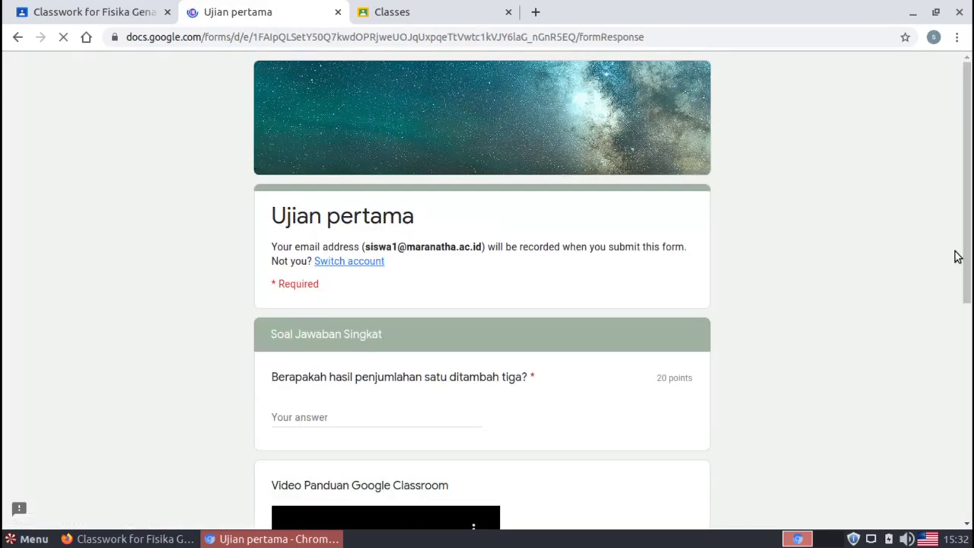
# Answer the one-plus-three question with 4
pyautogui.moveTo(963, 260); pyautogui.dragTo(967, 519)
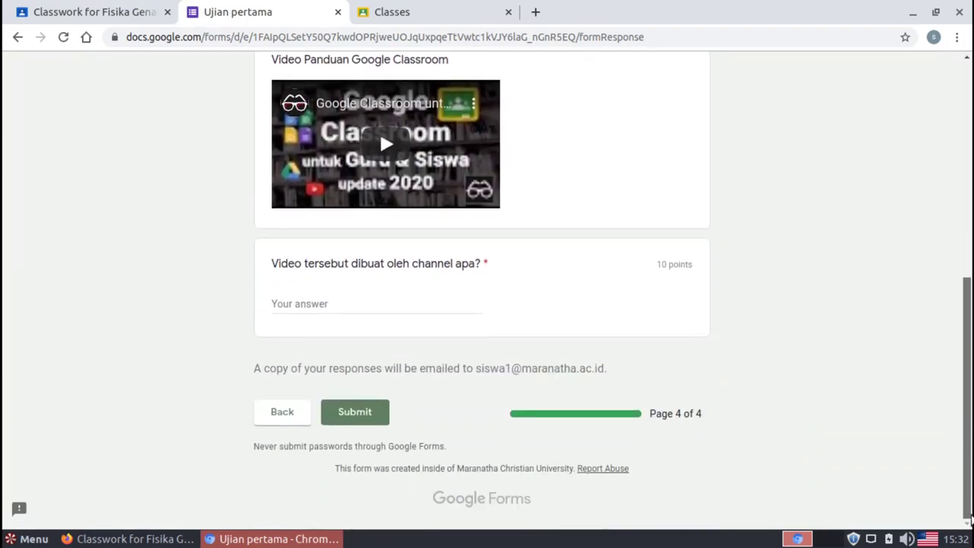
pyautogui.click(283, 420)
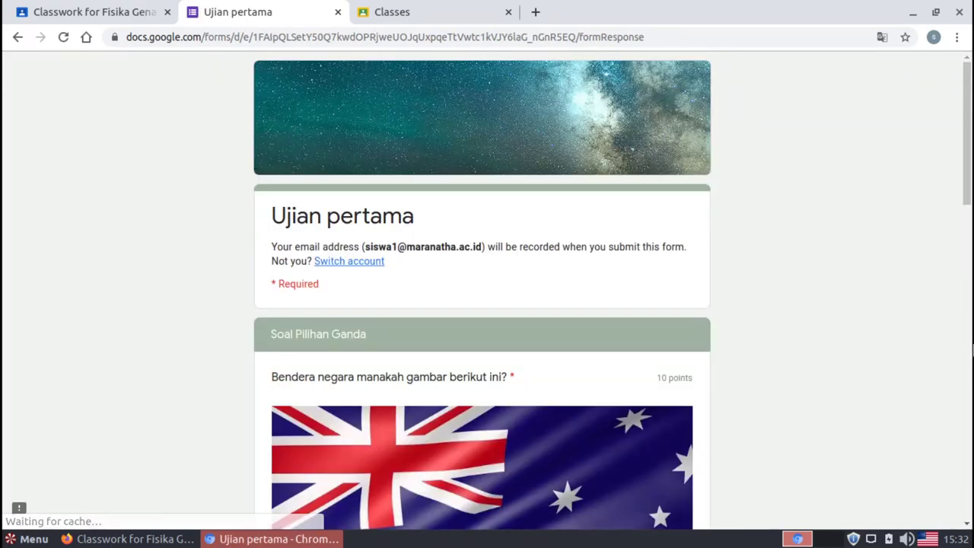
pyautogui.moveTo(968, 202); pyautogui.dragTo(968, 510)
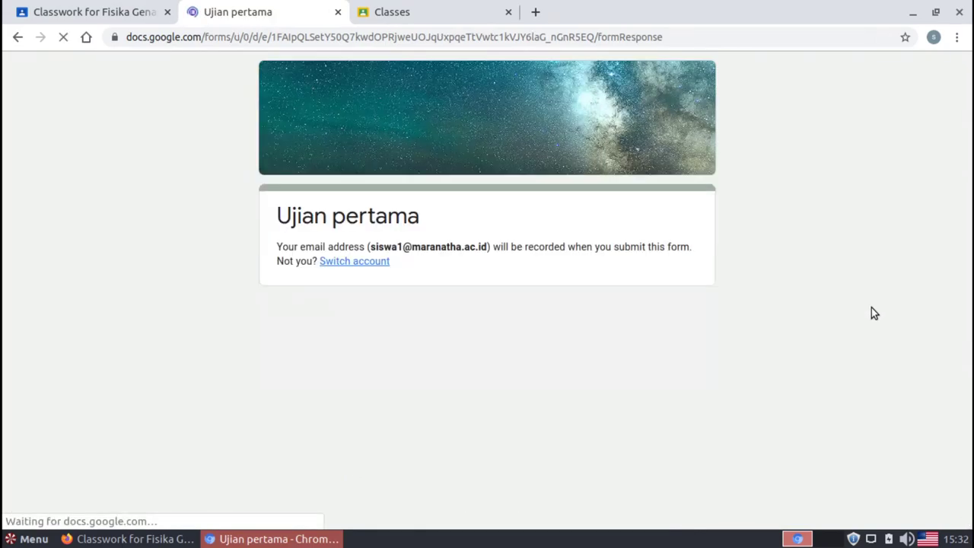
pyautogui.scroll(-3, 965, 335)
pyautogui.moveTo(965, 335); pyautogui.dragTo(963, 403)
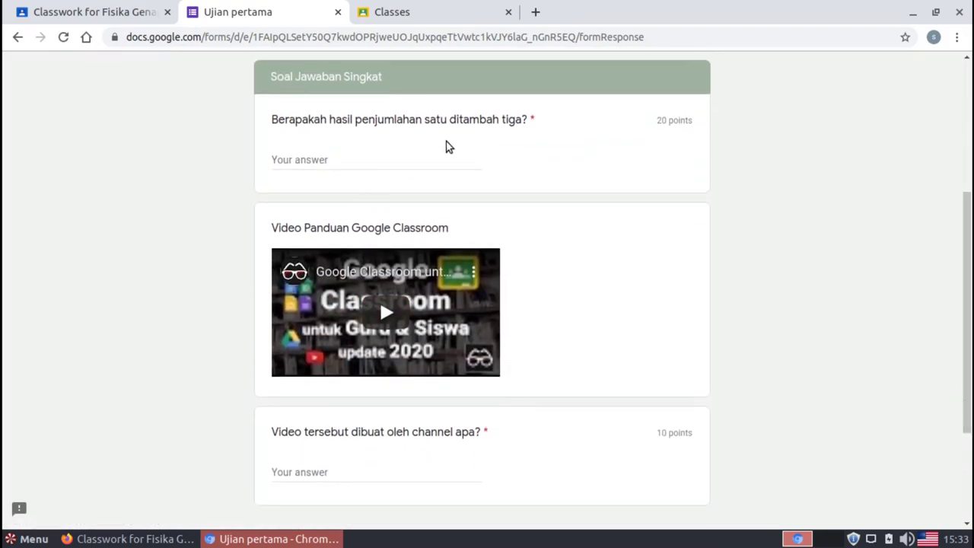
pyautogui.click(337, 161)
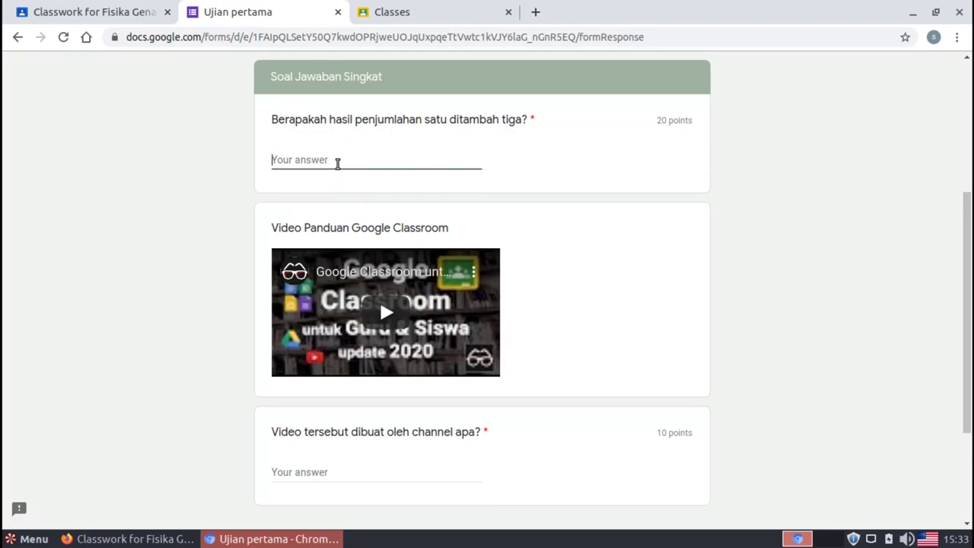
pyautogui.write('4')
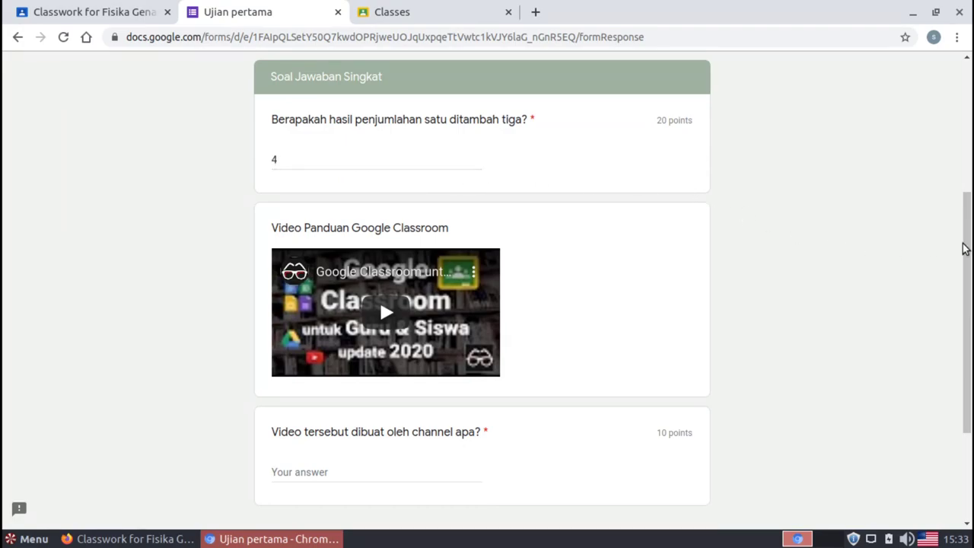
# Answer the channel question with Indonesia Belajar and submit the quiz
pyautogui.moveTo(967, 249); pyautogui.dragTo(958, 332)
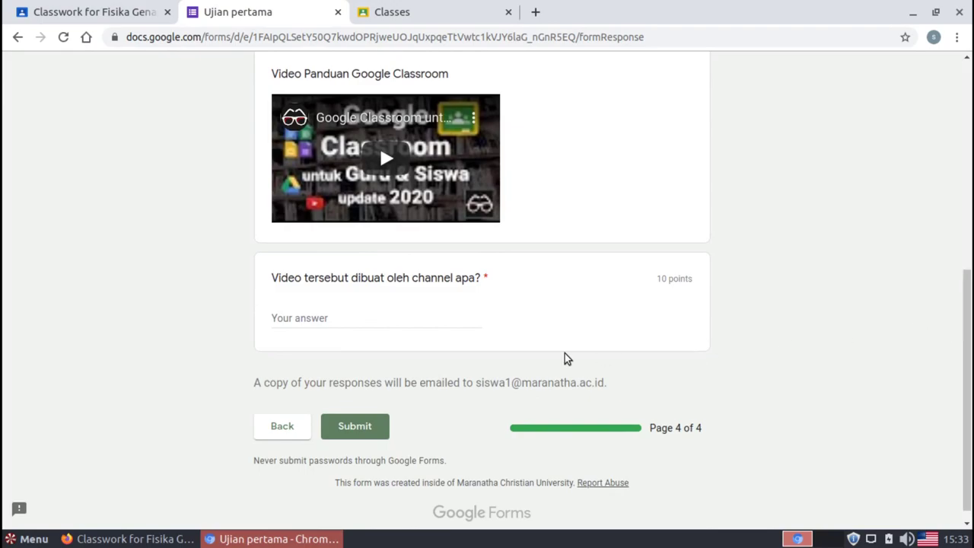
pyautogui.click(408, 314)
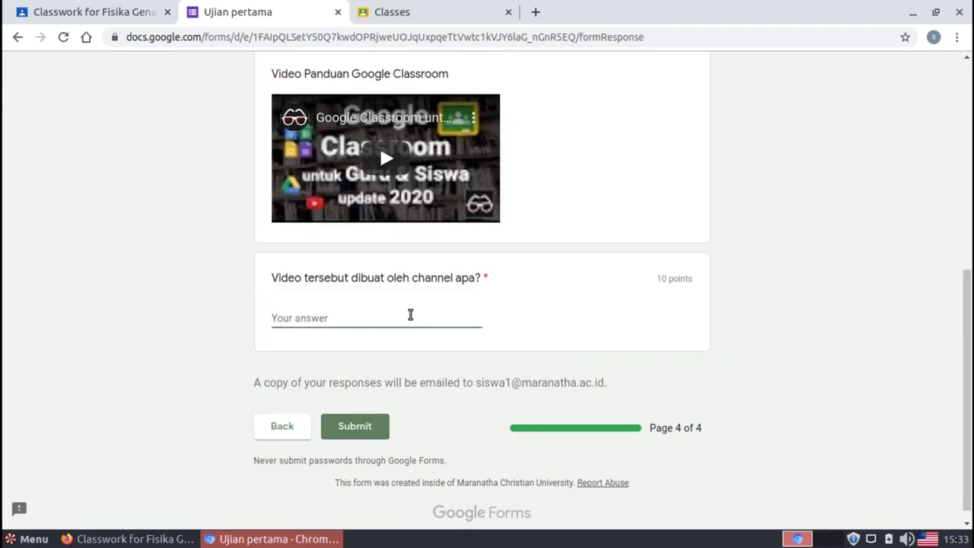
pyautogui.write('Indonesia Belajar')
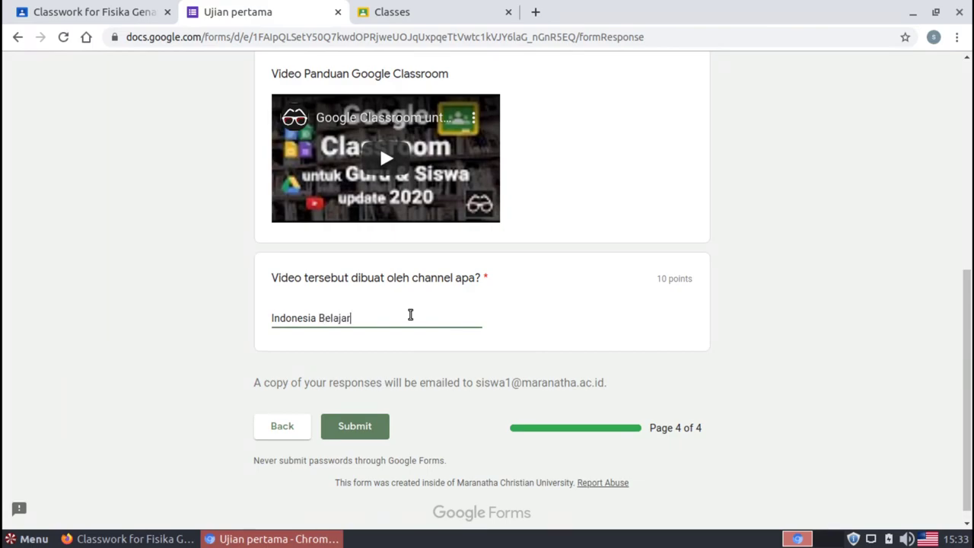
pyautogui.click(930, 357)
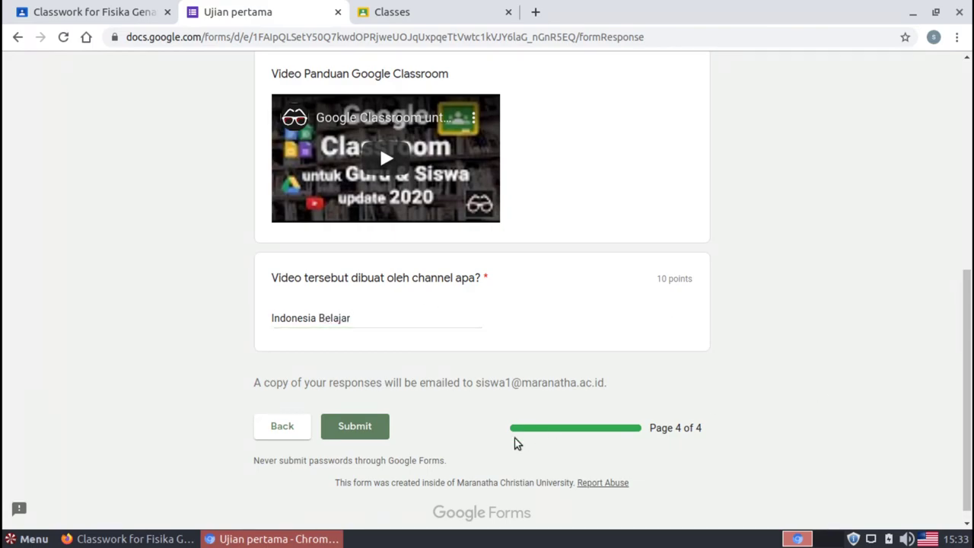
pyautogui.click(363, 429)
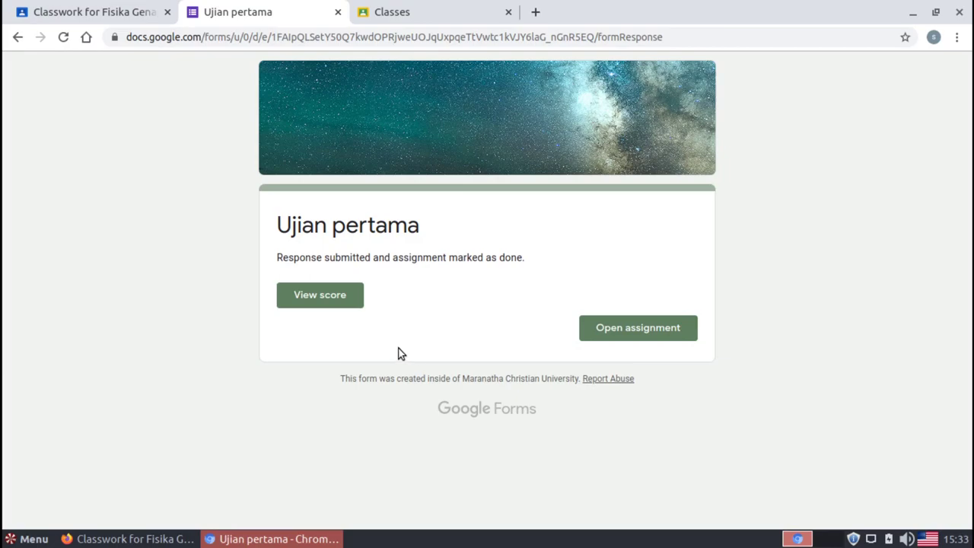
# View the 75/100 score and the physics question's feedback giving hukum gravitasi as correct
pyautogui.click(332, 295)
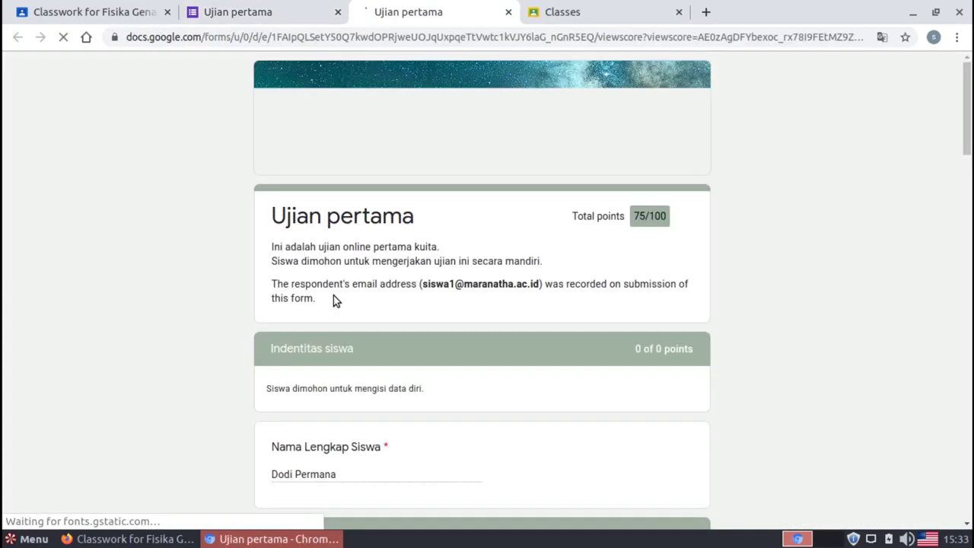
pyautogui.moveTo(968, 148); pyautogui.dragTo(968, 165)
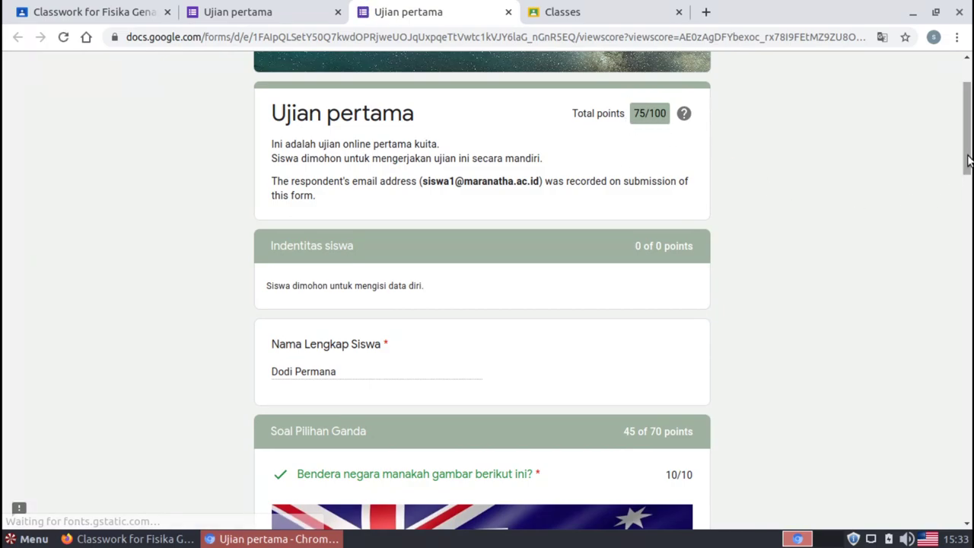
pyautogui.moveTo(967, 161); pyautogui.dragTo(967, 322)
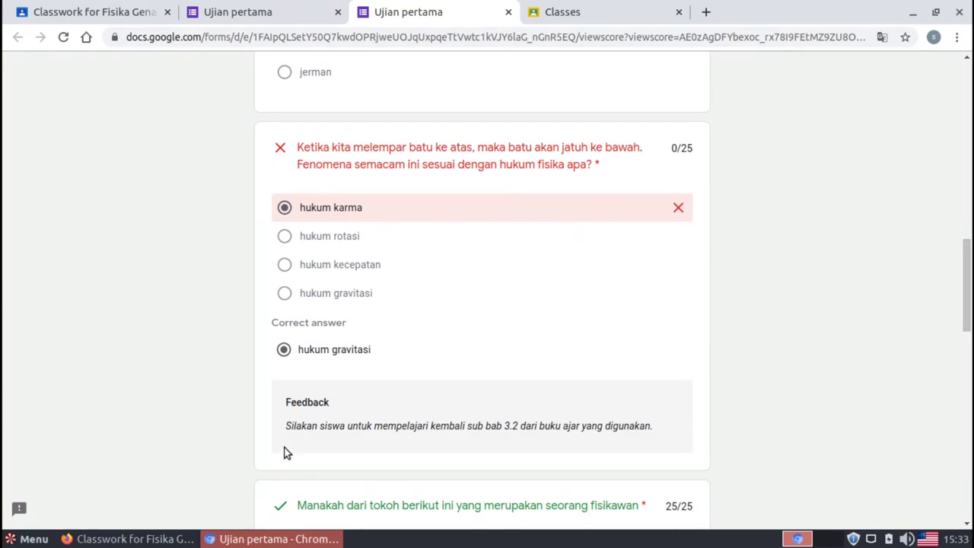
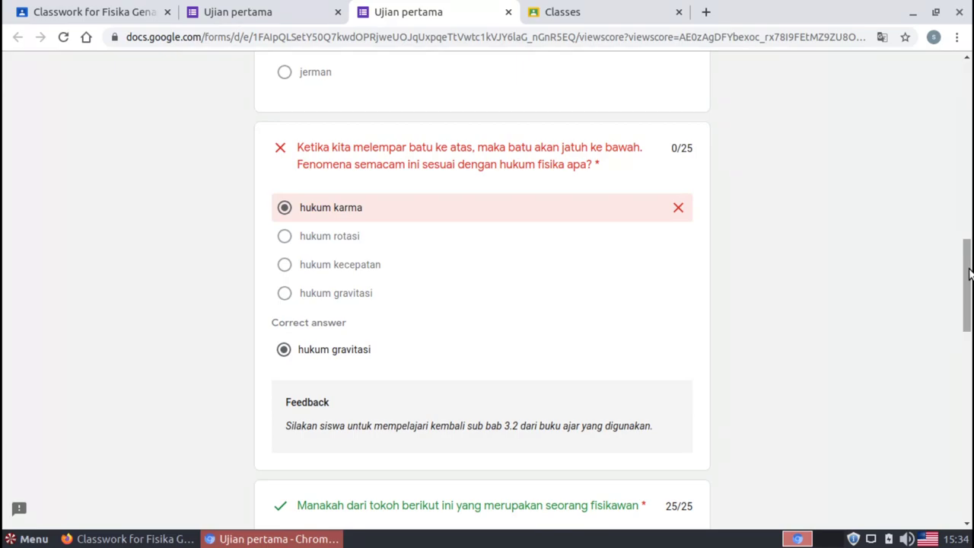
# Close the student's quiz score tab and the submitted-response Forms tab
pyautogui.moveTo(969, 274); pyautogui.dragTo(957, 60)
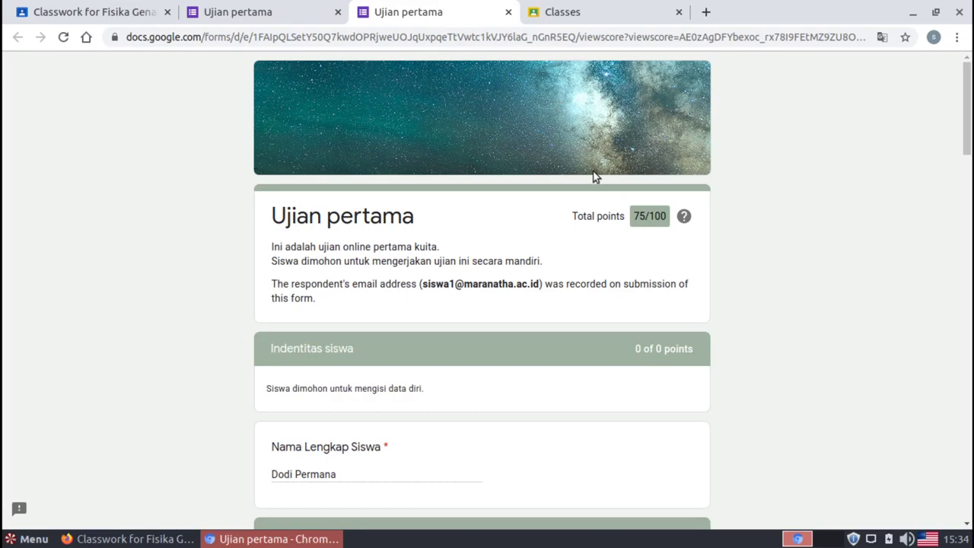
pyautogui.click(508, 13)
pyautogui.click(338, 12)
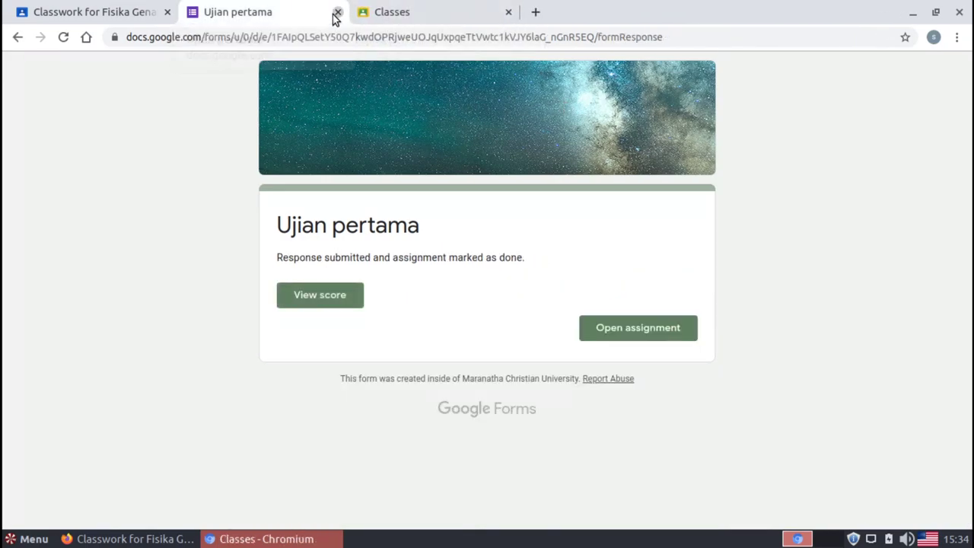
# Open the Fisika class's Classwork, listing Ujian Pertama, in the teacher's Firefox window
pyautogui.click(67, 152)
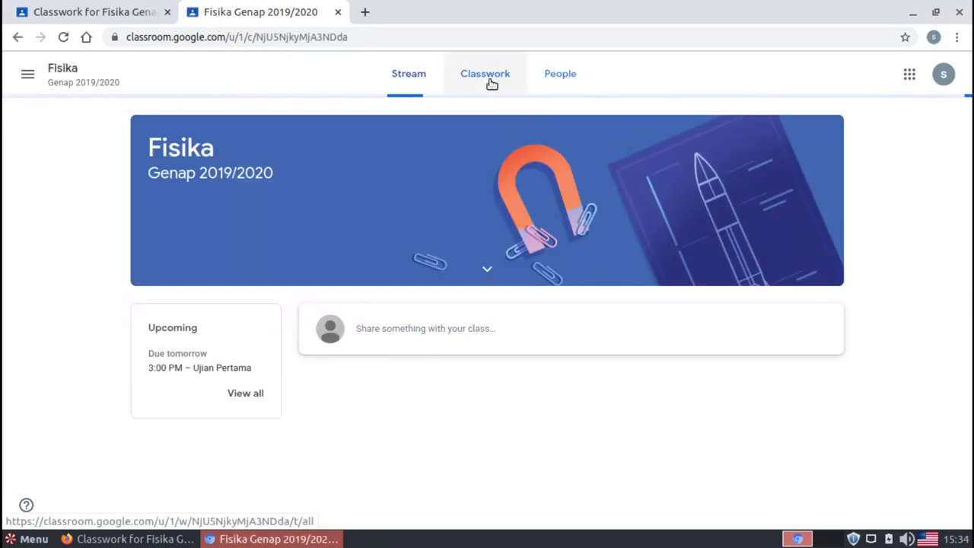
pyautogui.click(491, 82)
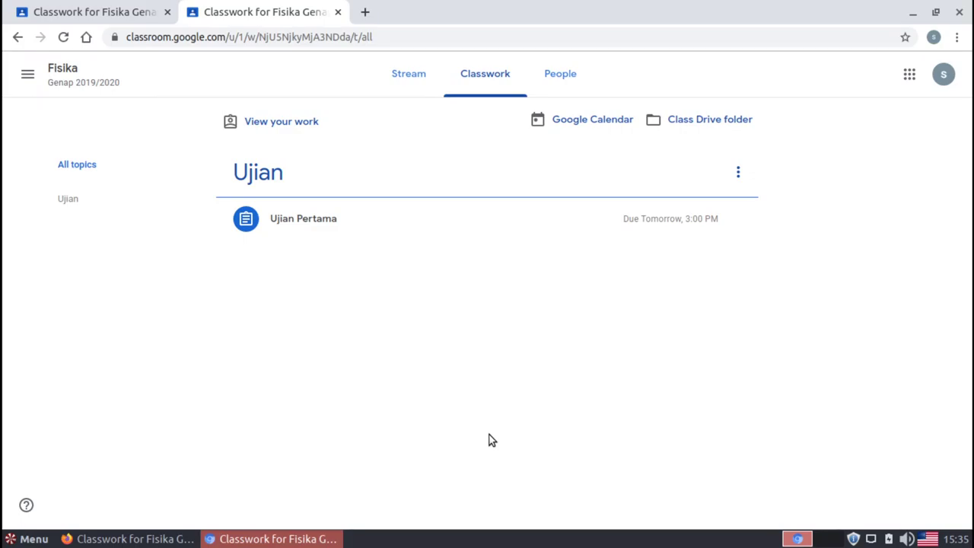
pyautogui.click(131, 538)
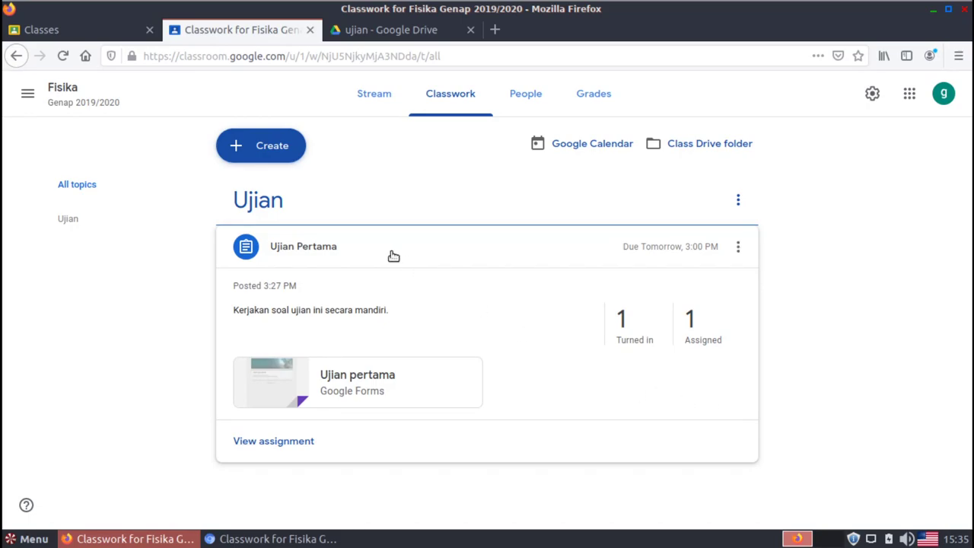
# Return to the Classroom classes home and check which account is signed in
pyautogui.click(80, 29)
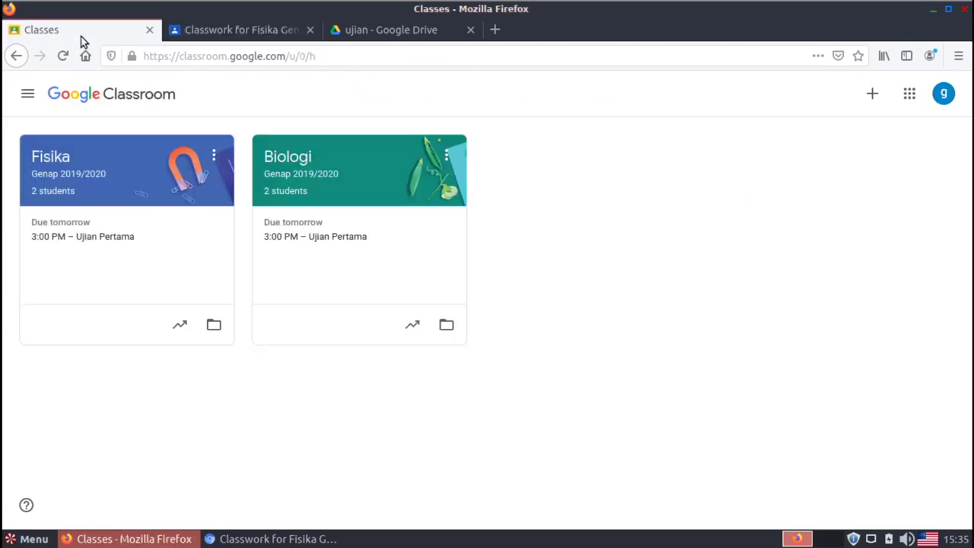
pyautogui.click(943, 94)
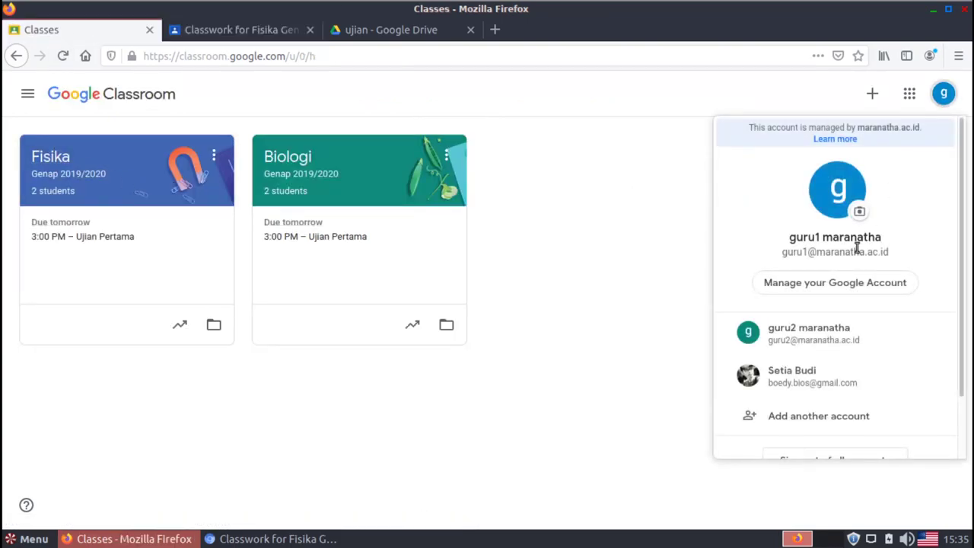
pyautogui.click(644, 212)
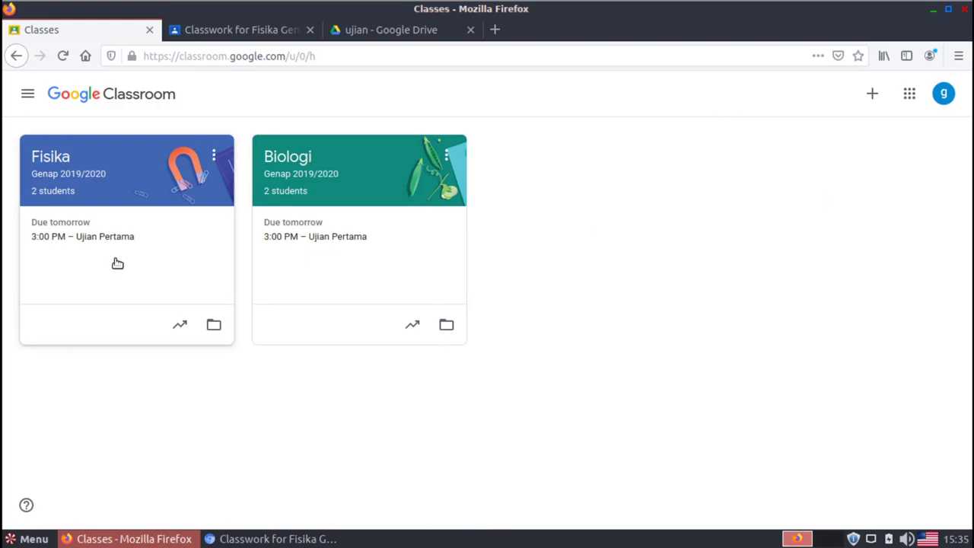
# Open Fisika's Classwork and expand Ujian Pertama, showing 1 turned in of 1 assigned
pyautogui.click(63, 177)
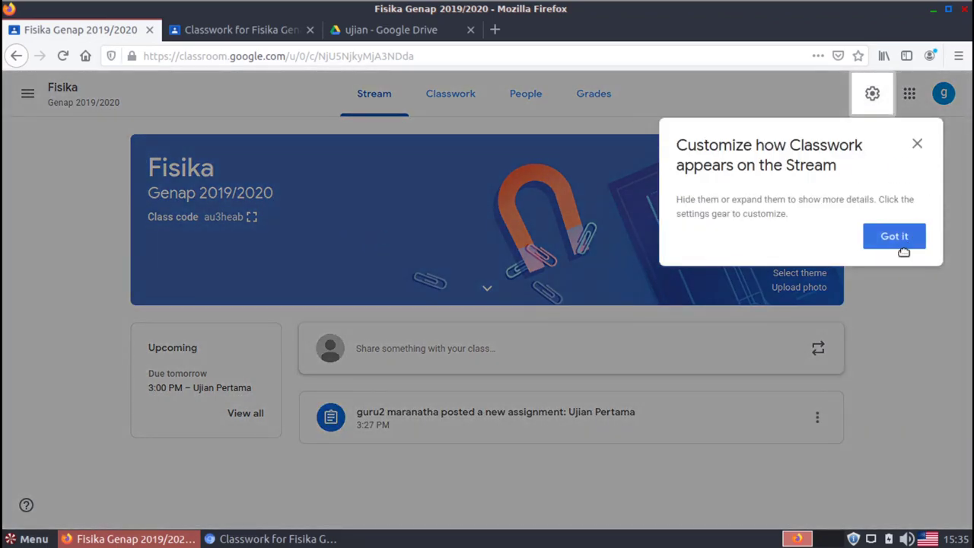
pyautogui.click(900, 246)
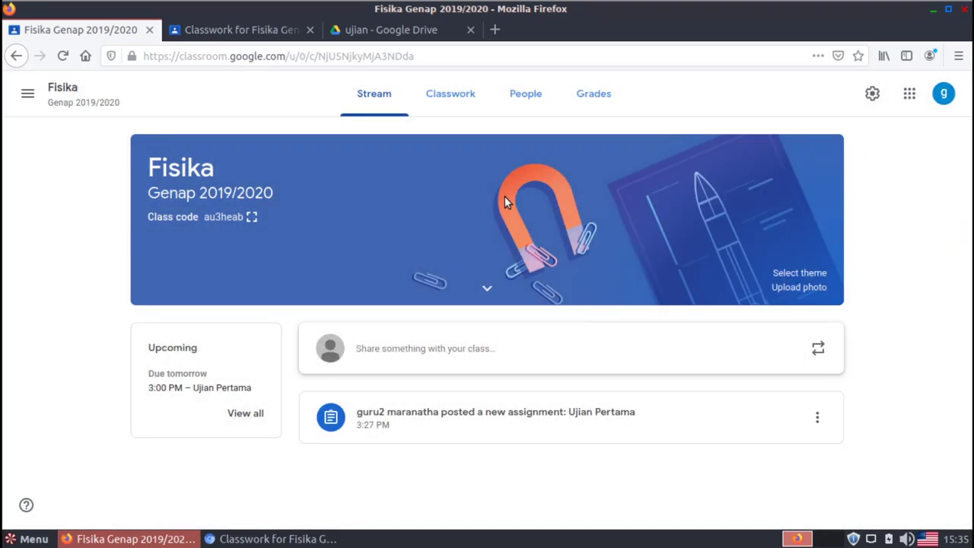
pyautogui.click(444, 102)
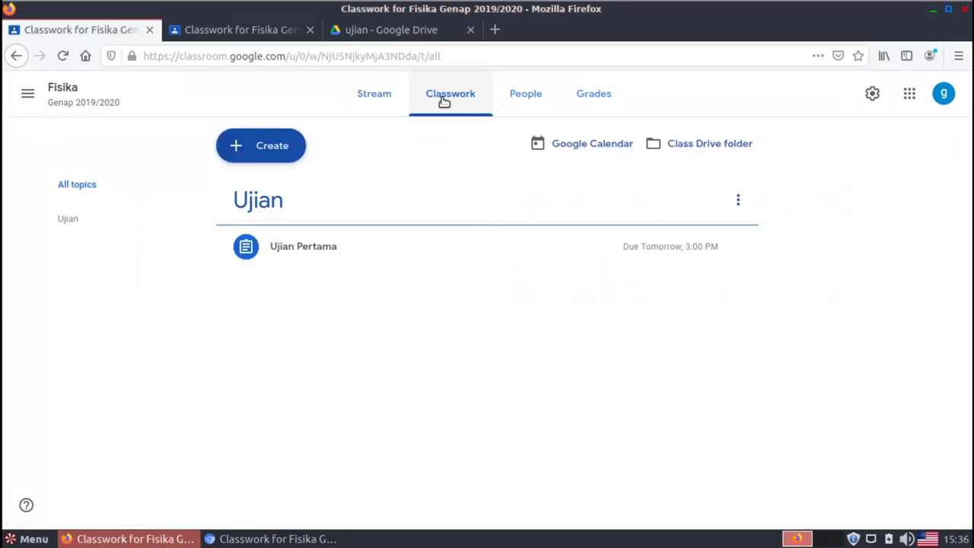
pyautogui.click(330, 248)
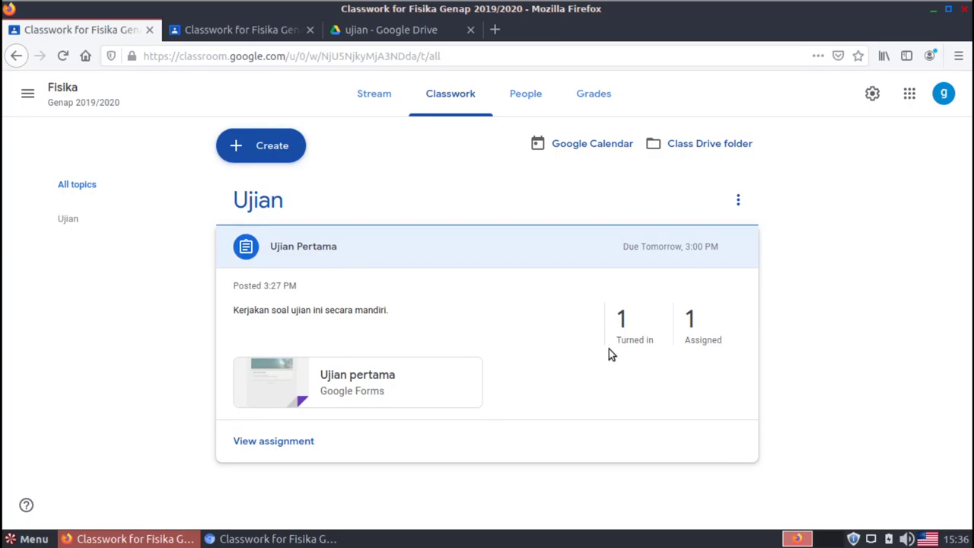
# Open Ujian Pertama's Student work page, with one ungraded turned-in submission out of 100
pyautogui.click(635, 338)
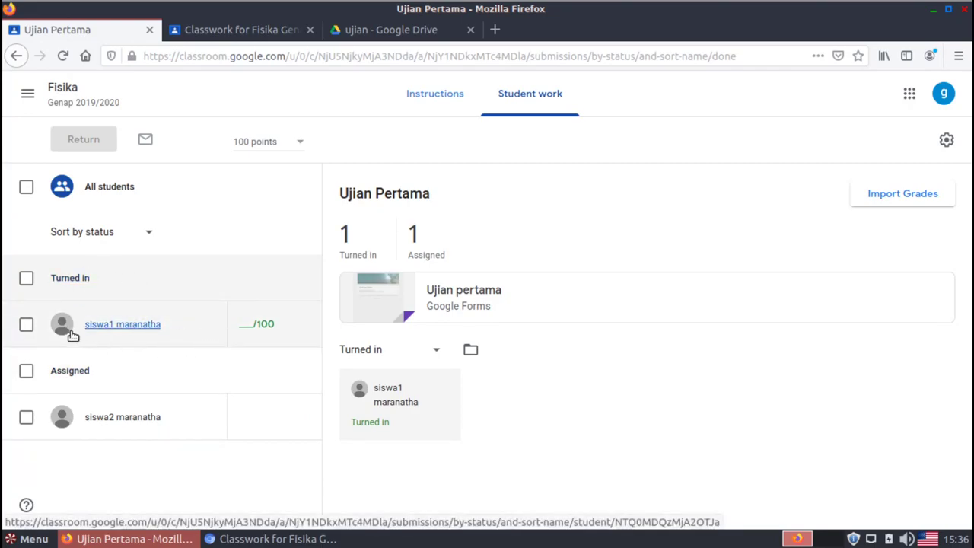
# Import the Forms quiz scores for the turned-in student, giving a draft grade of 75
pyautogui.click(27, 280)
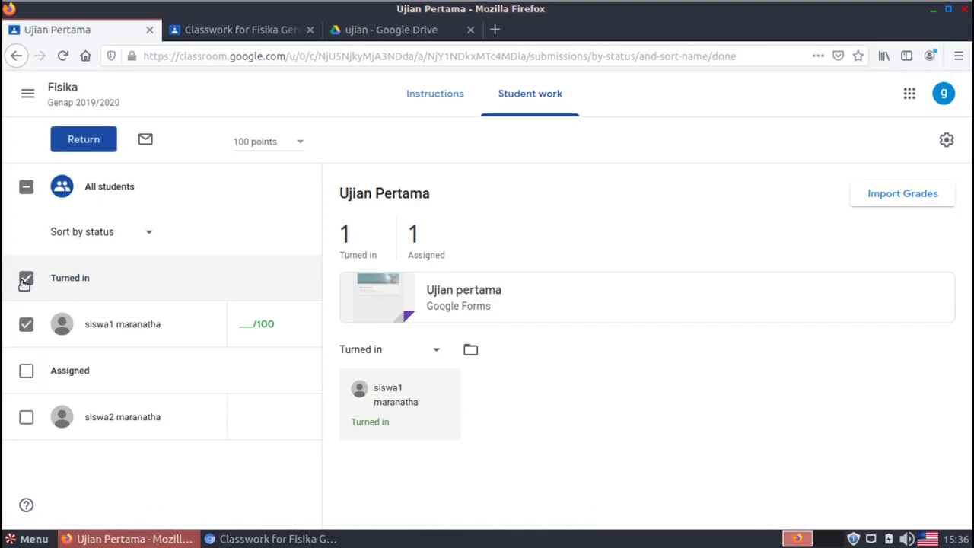
pyautogui.click(889, 198)
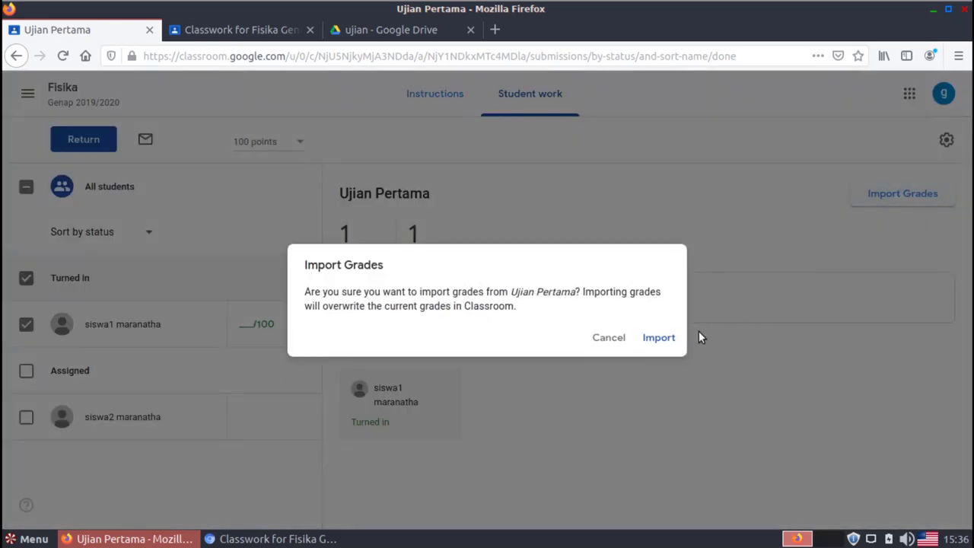
pyautogui.click(665, 343)
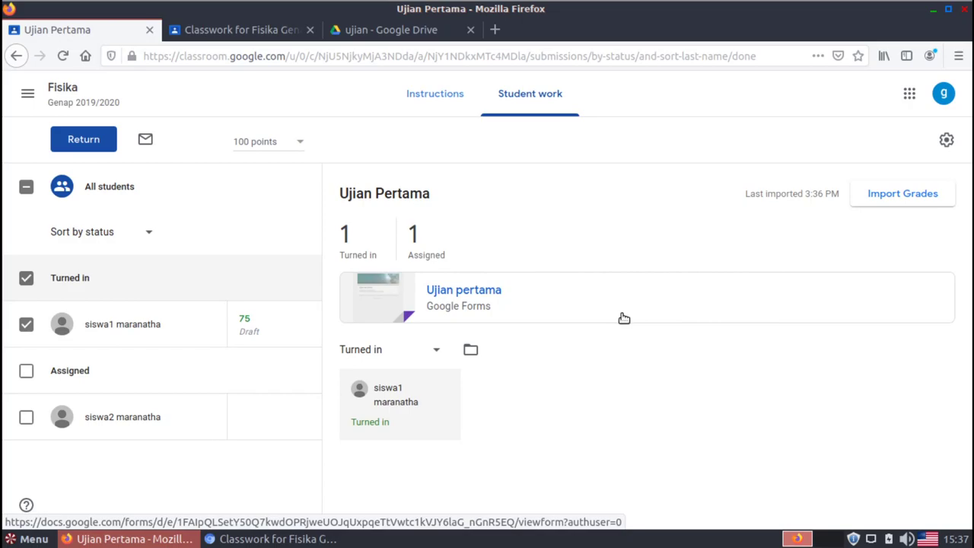
pyautogui.click(435, 96)
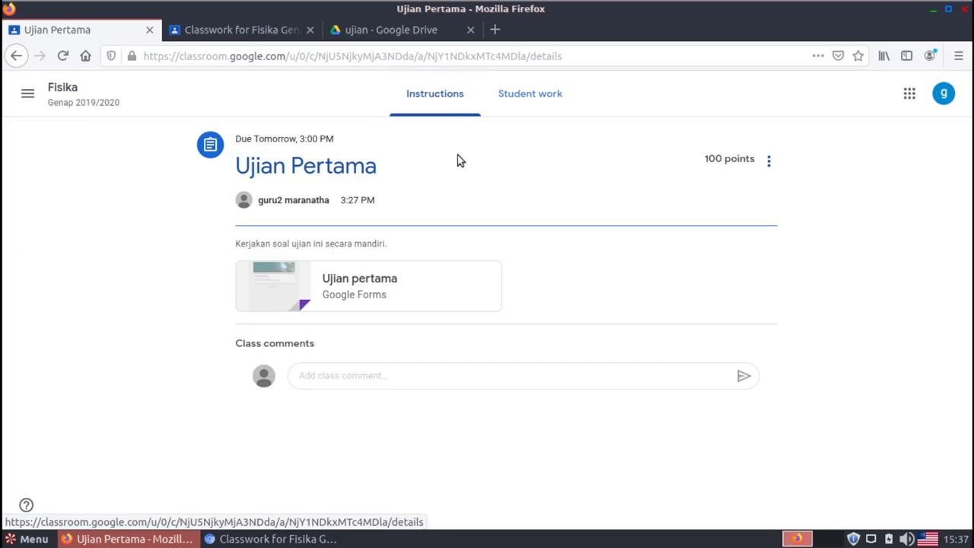
# Open the attached Ujian pertama quiz in the Google Forms editor
pyautogui.click(373, 285)
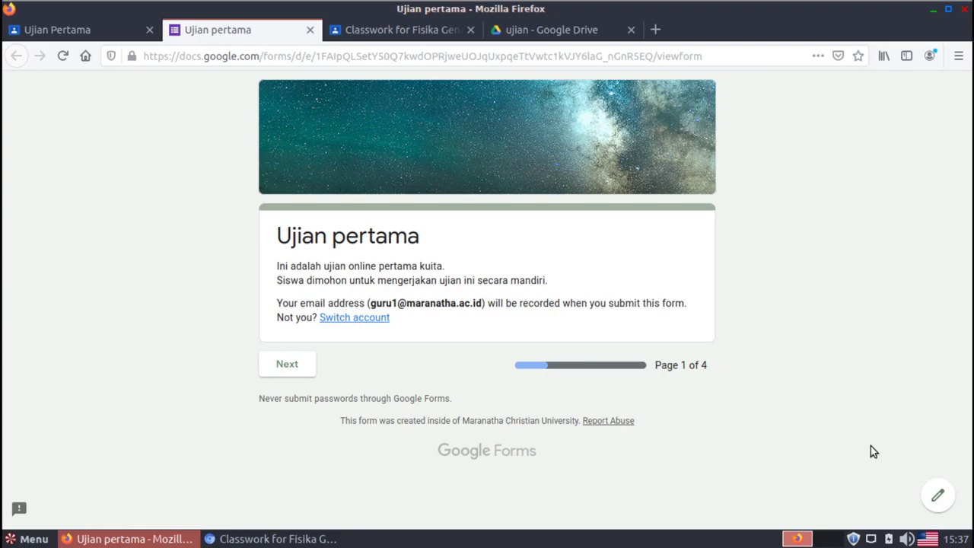
pyautogui.click(936, 500)
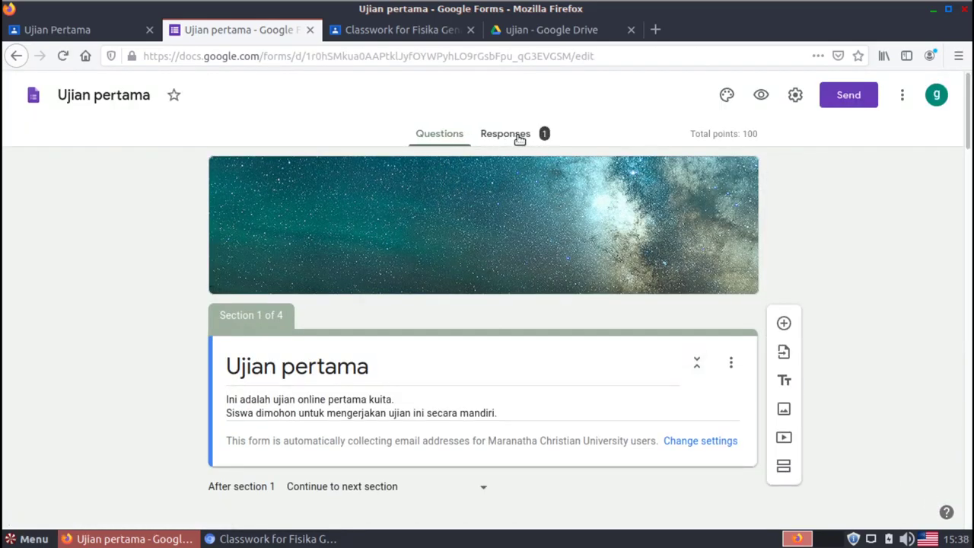
# Dismiss the Quizzes tips and review the summary: average, median and range all 75/100
pyautogui.click(513, 142)
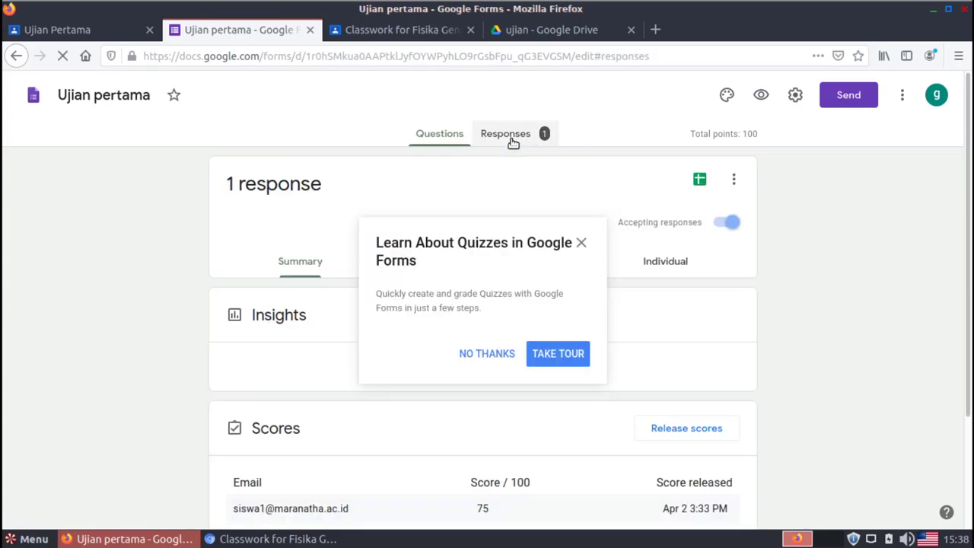
pyautogui.click(797, 307)
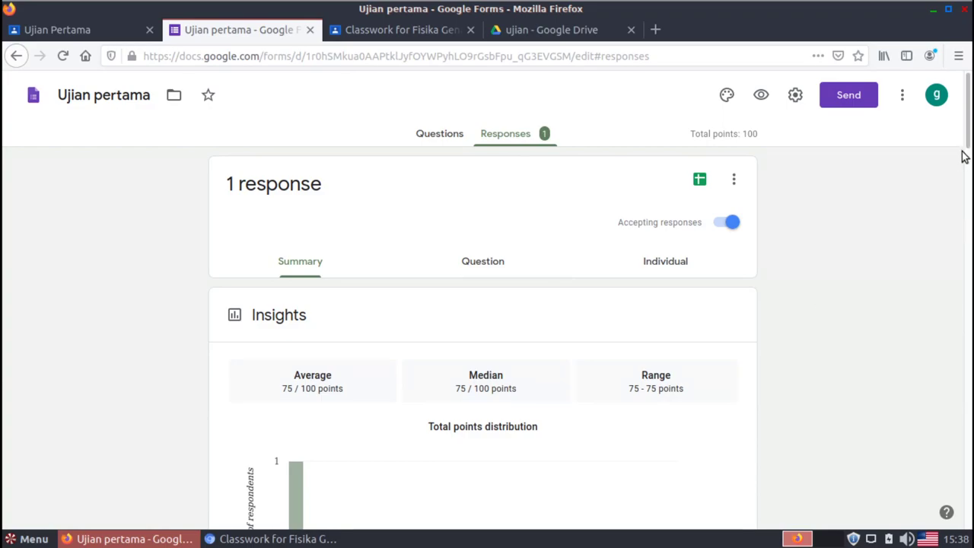
pyautogui.moveTo(970, 152); pyautogui.dragTo(970, 180)
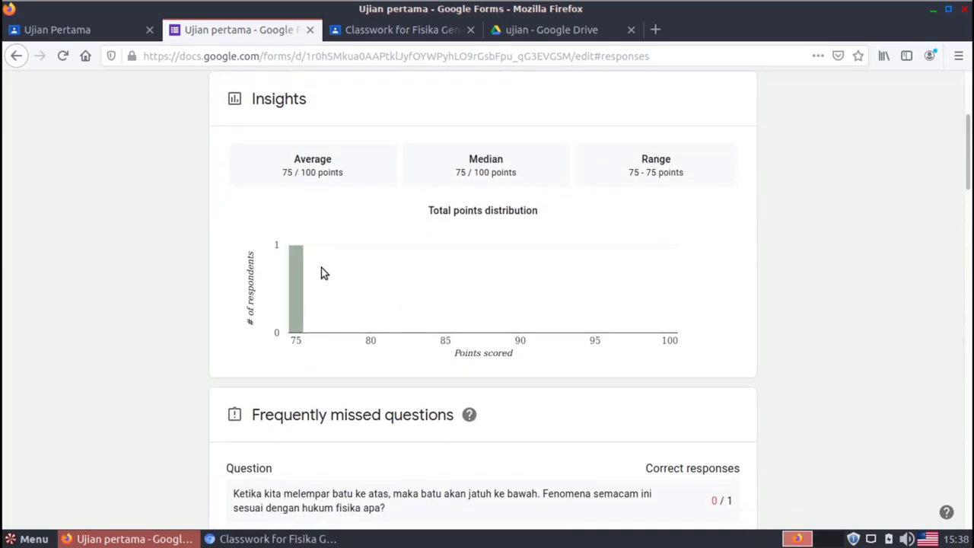
pyautogui.moveTo(295, 318)
pyautogui.moveTo(968, 172); pyautogui.dragTo(967, 152)
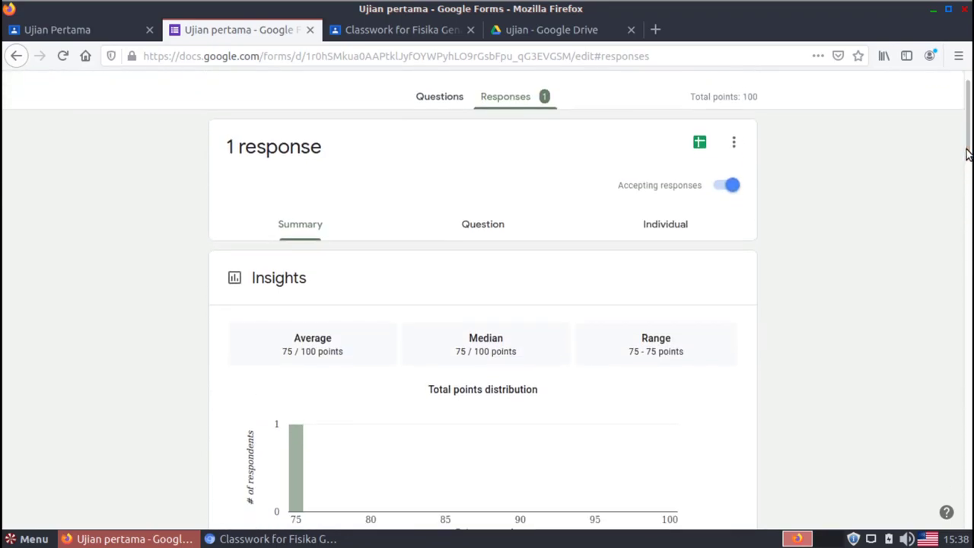
# Step through per-question responses to question 3 of 7, where 'hukum karma' scored 0/25
pyautogui.click(504, 229)
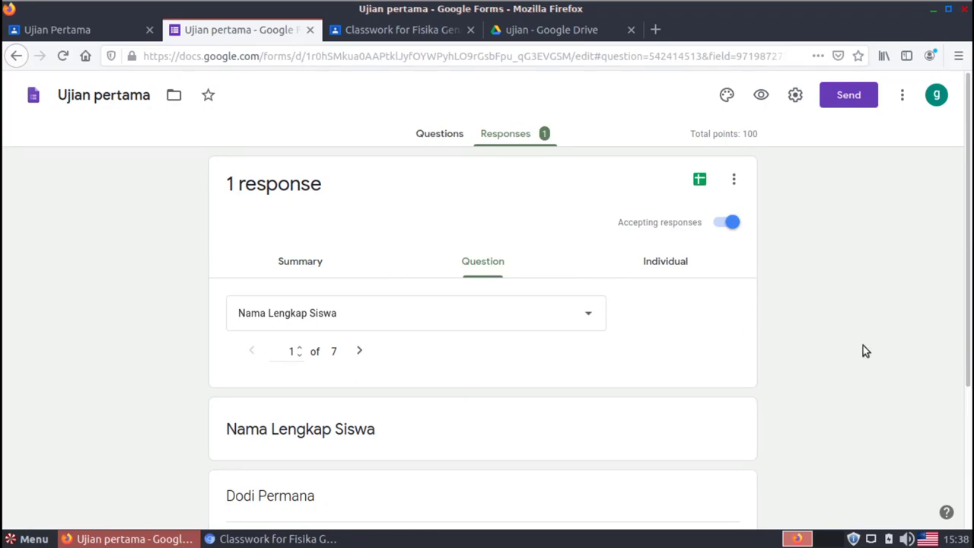
pyautogui.moveTo(967, 270); pyautogui.dragTo(967, 353)
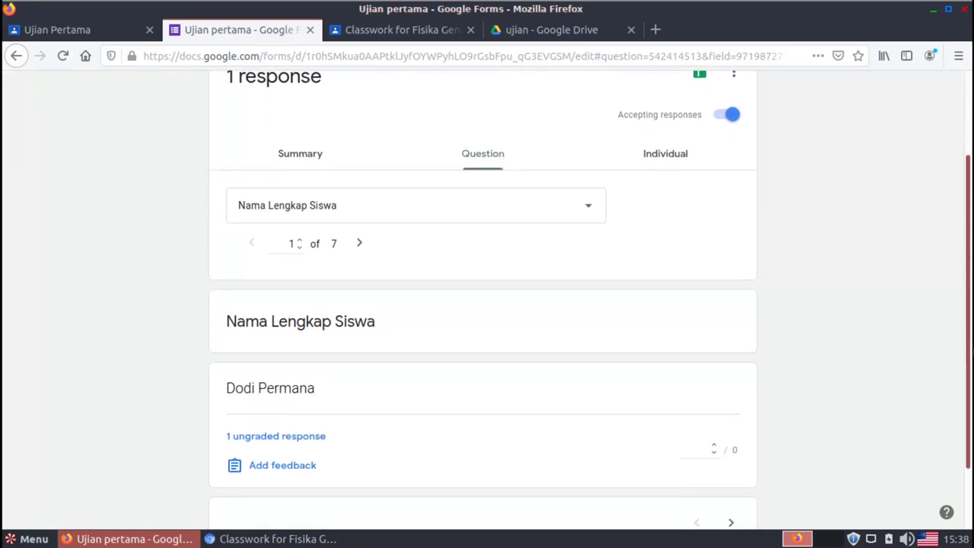
pyautogui.click(362, 243)
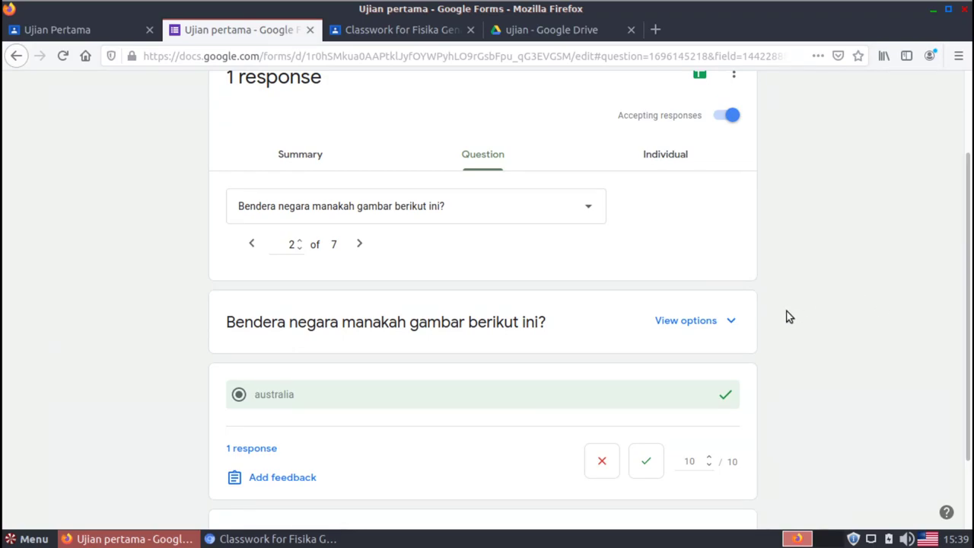
pyautogui.click(359, 245)
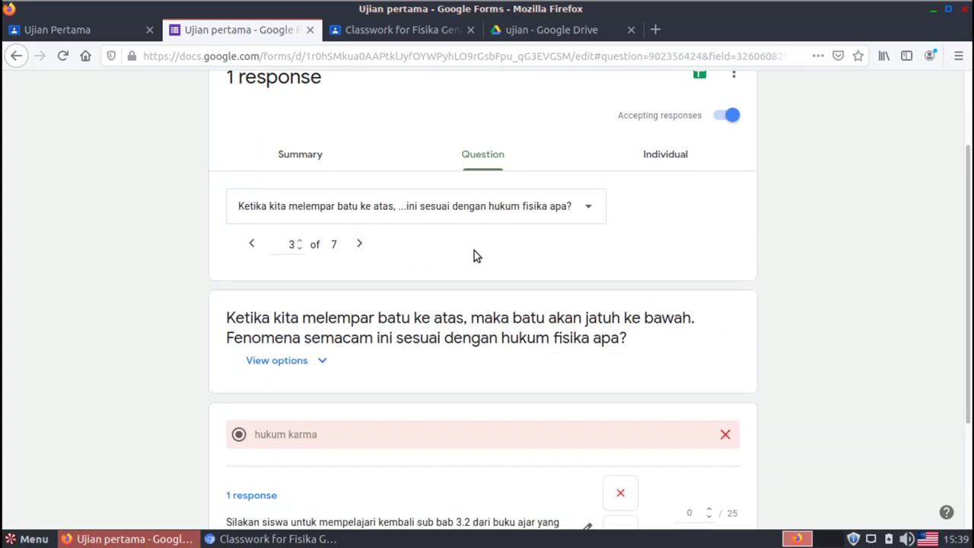
pyautogui.moveTo(968, 229); pyautogui.dragTo(969, 334)
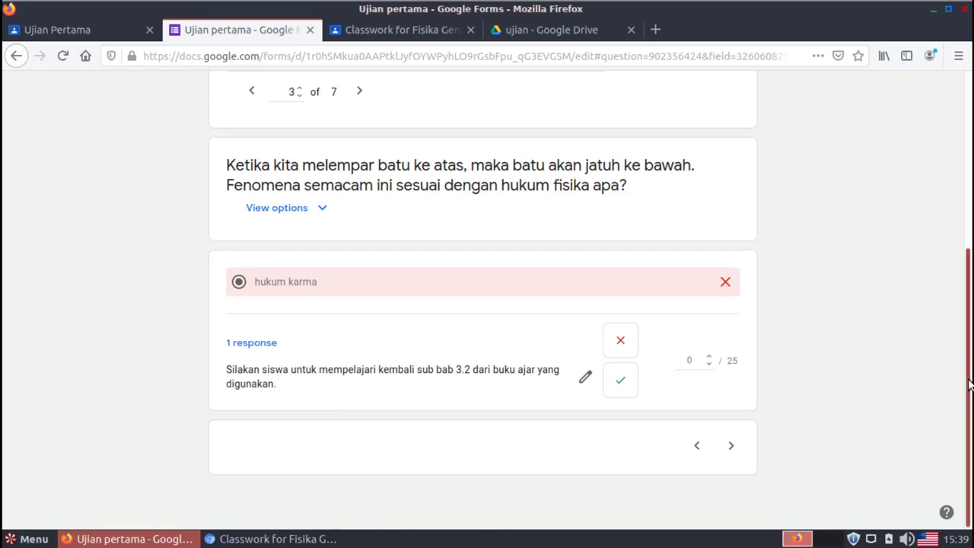
pyautogui.moveTo(968, 384); pyautogui.dragTo(948, 233)
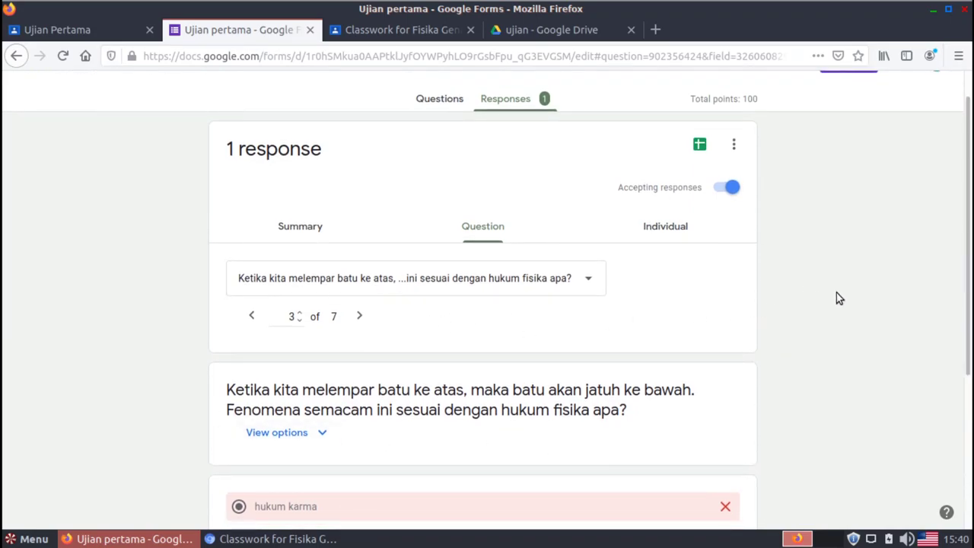
# Review the student's individual response scoring 75 of 100 points
pyautogui.click(669, 229)
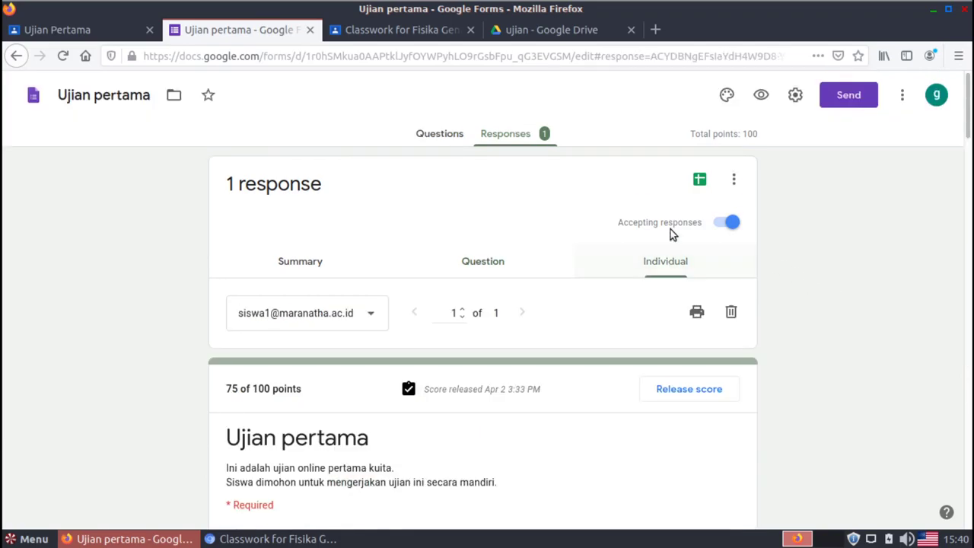
pyautogui.moveTo(970, 120)
pyautogui.mouseDown()
pyautogui.moveTo(971, 304)
pyautogui.moveTo(970, 167)
pyautogui.moveTo(956, 130)
pyautogui.mouseUp()
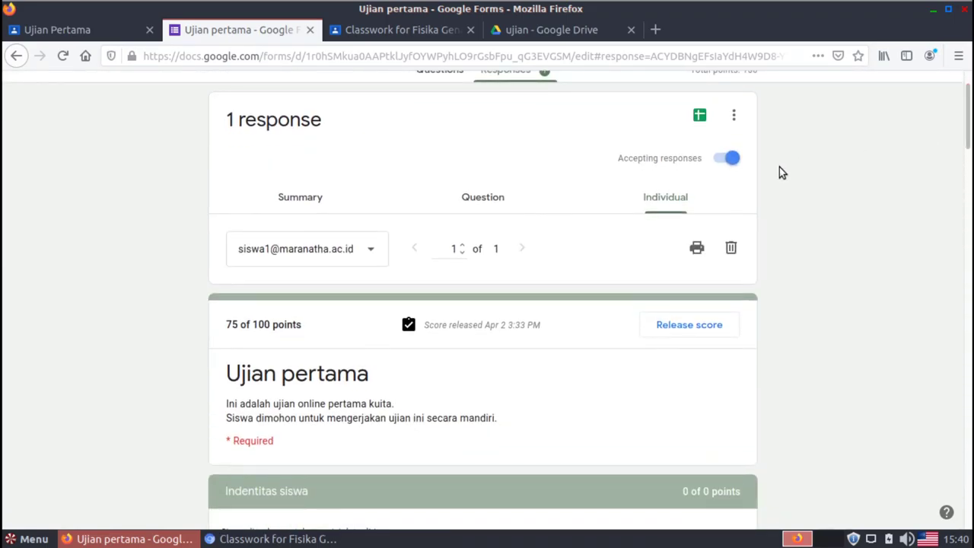
pyautogui.click(358, 261)
pyautogui.click(277, 267)
pyautogui.moveTo(968, 147); pyautogui.dragTo(956, 114)
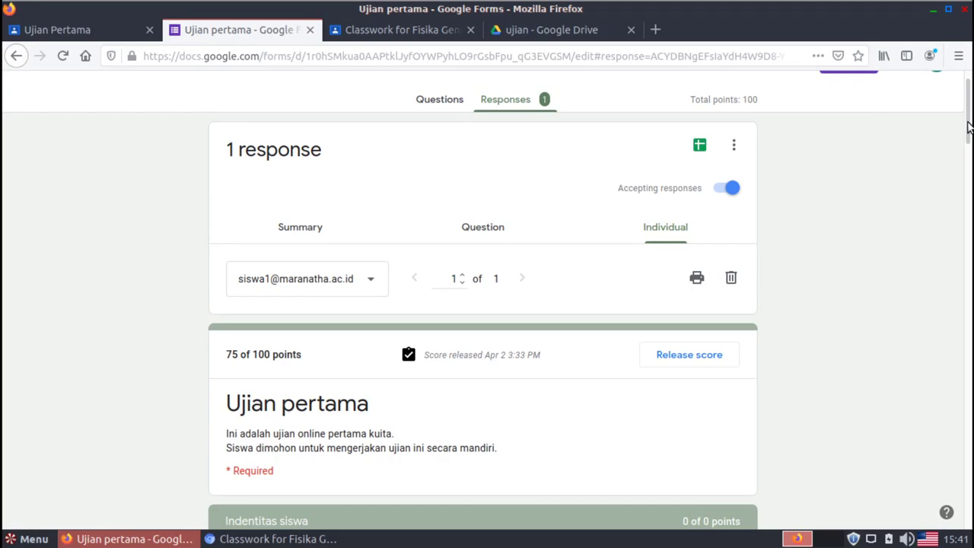
pyautogui.moveTo(968, 129); pyautogui.dragTo(970, 113)
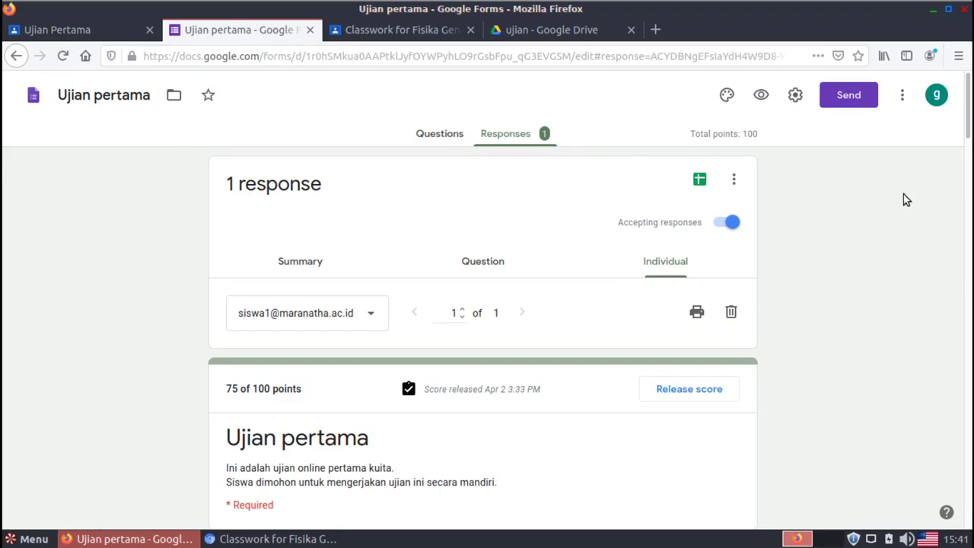
# Close the Forms tab and return to the Ujian Pertama Instructions page in Classroom
pyautogui.click(312, 30)
pyautogui.click(233, 29)
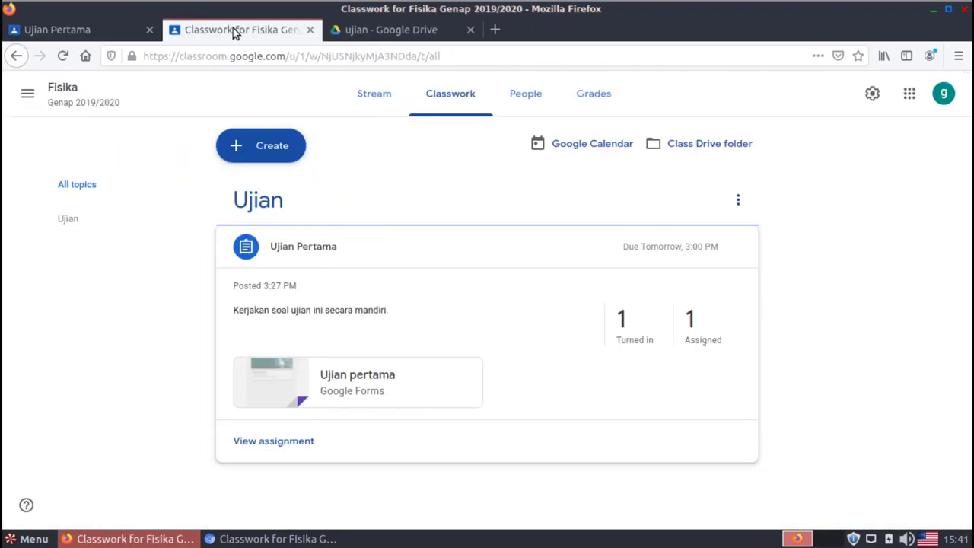
pyautogui.click(87, 23)
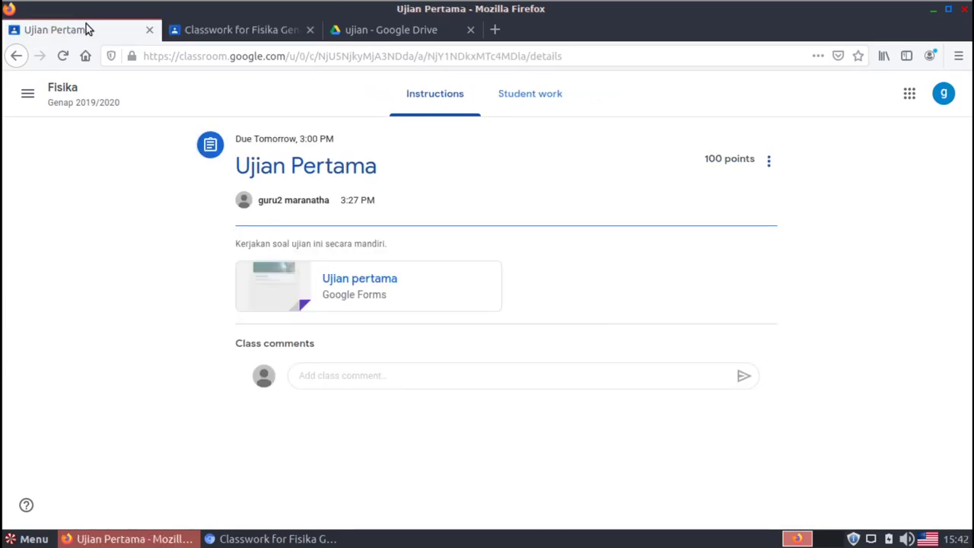